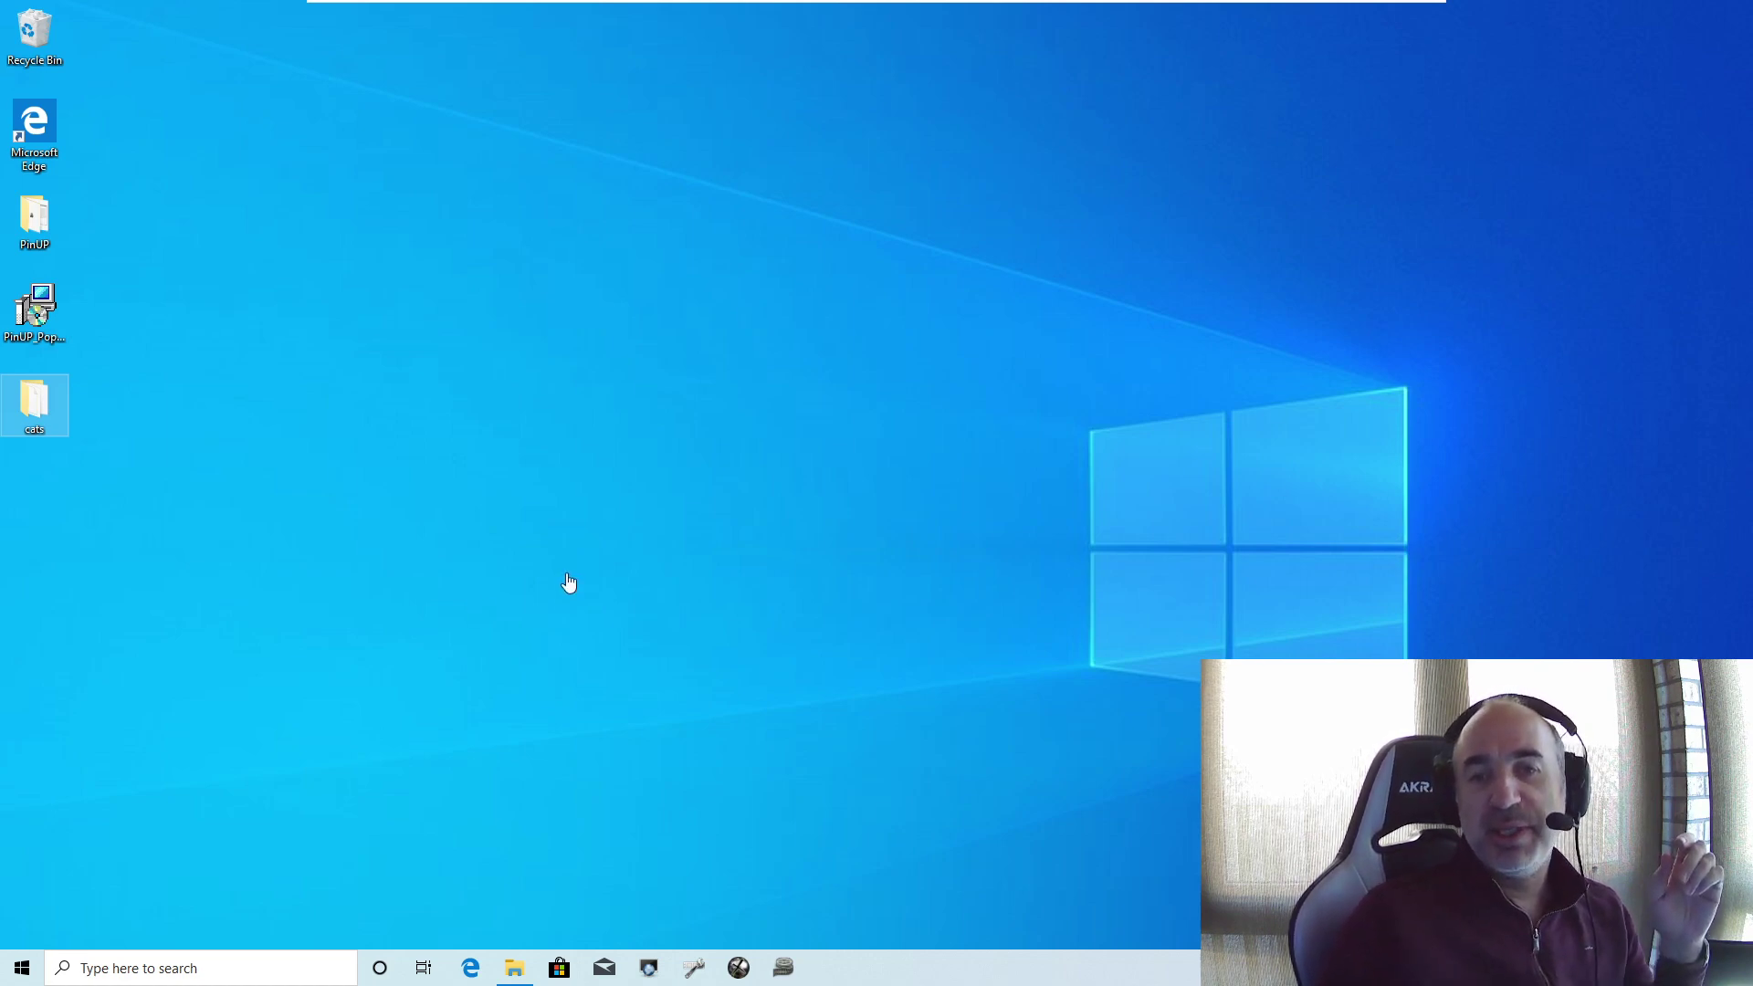
# Step: Open the cats folder from the desktop, then shrink and reposition its window to leave room for other windows
pyautogui.doubleClick(42, 408)
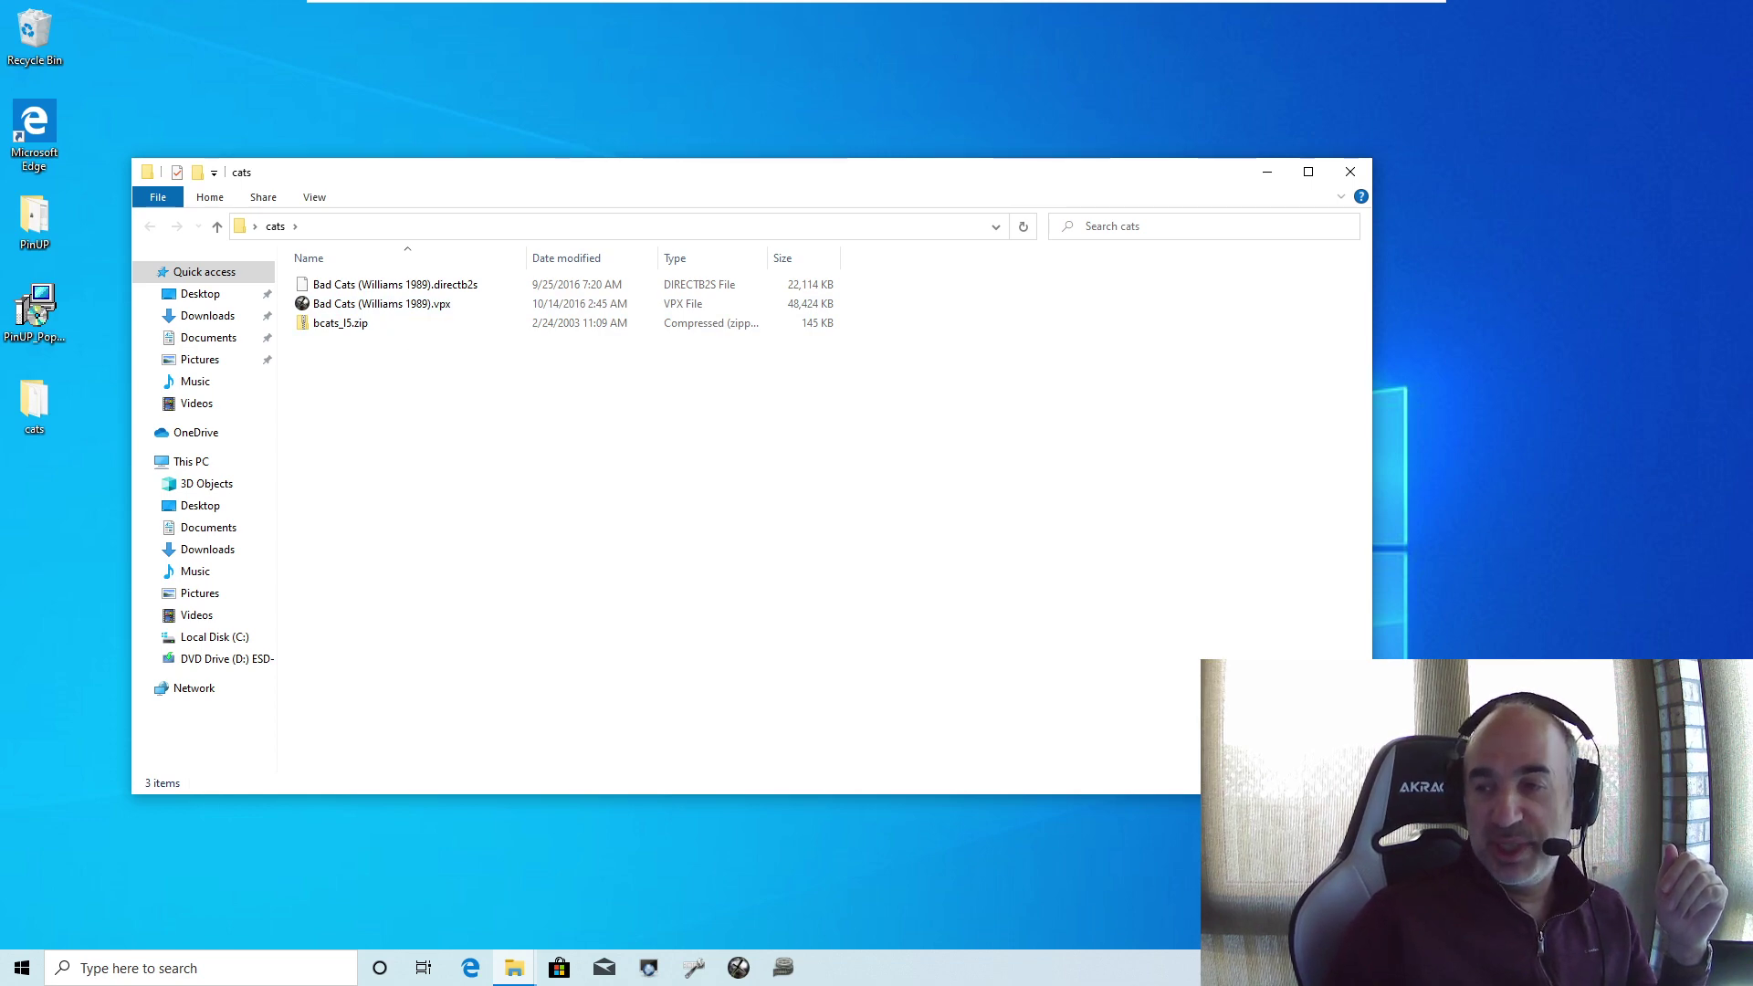
pyautogui.moveTo(1371, 793); pyautogui.dragTo(958, 524)
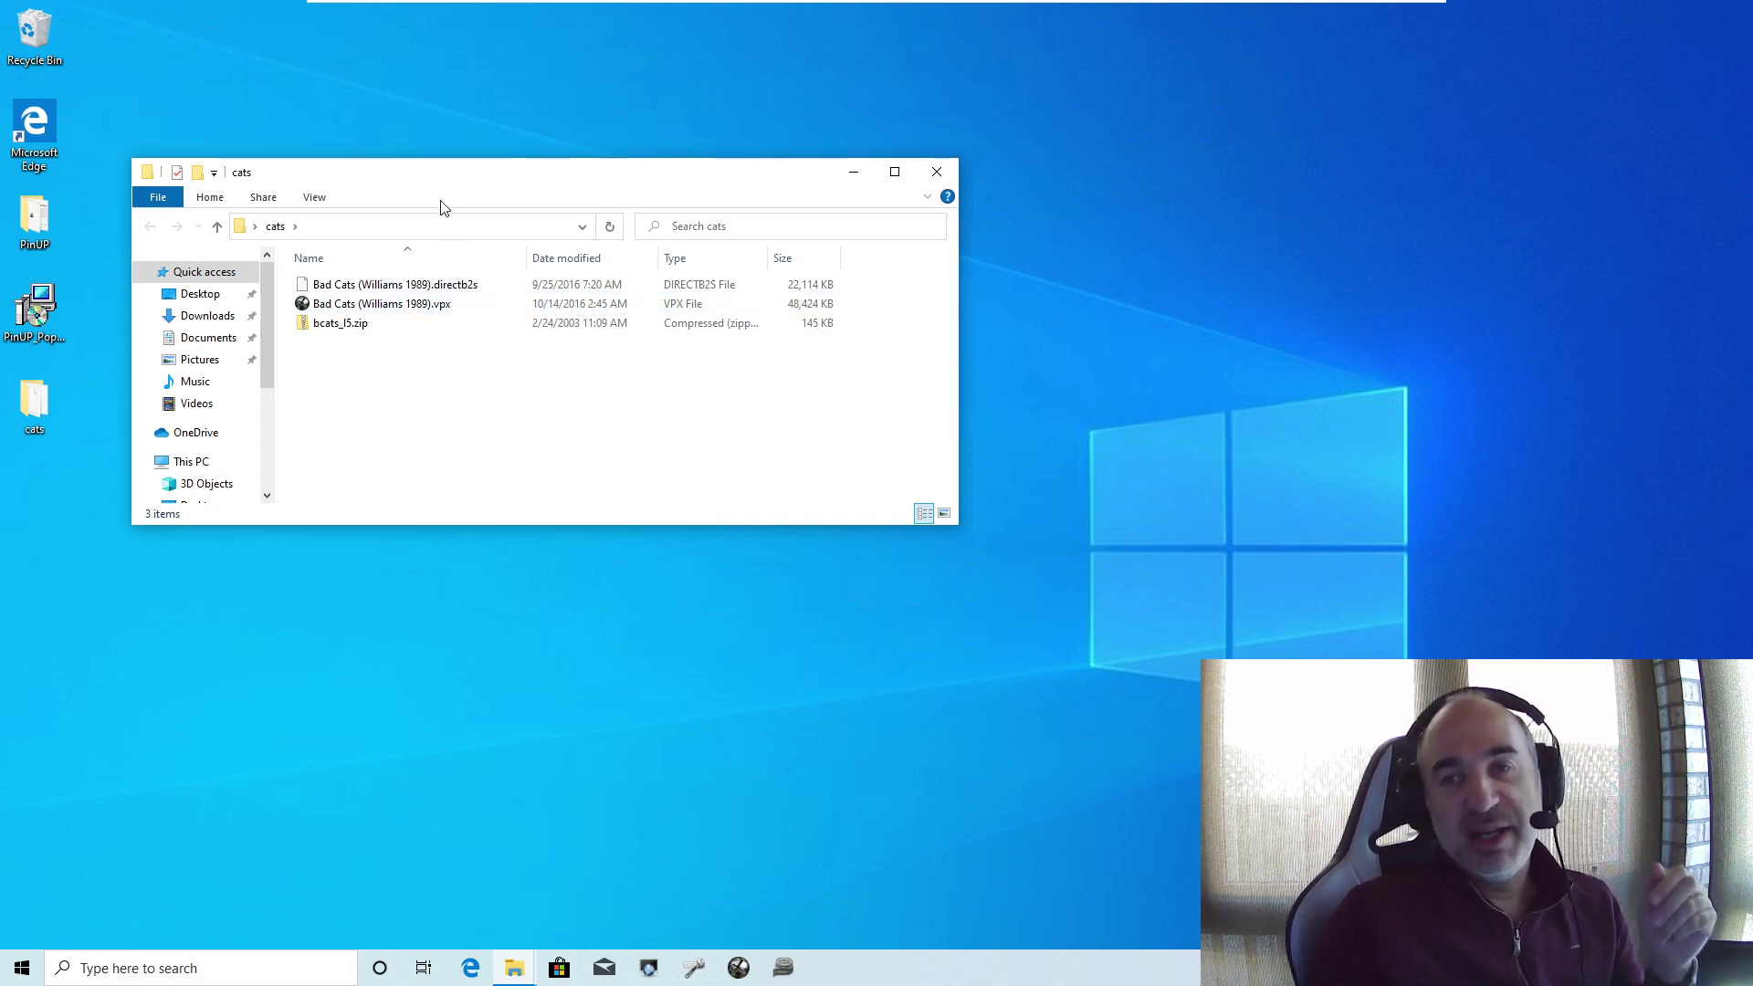
pyautogui.moveTo(445, 184); pyautogui.dragTo(331, 582)
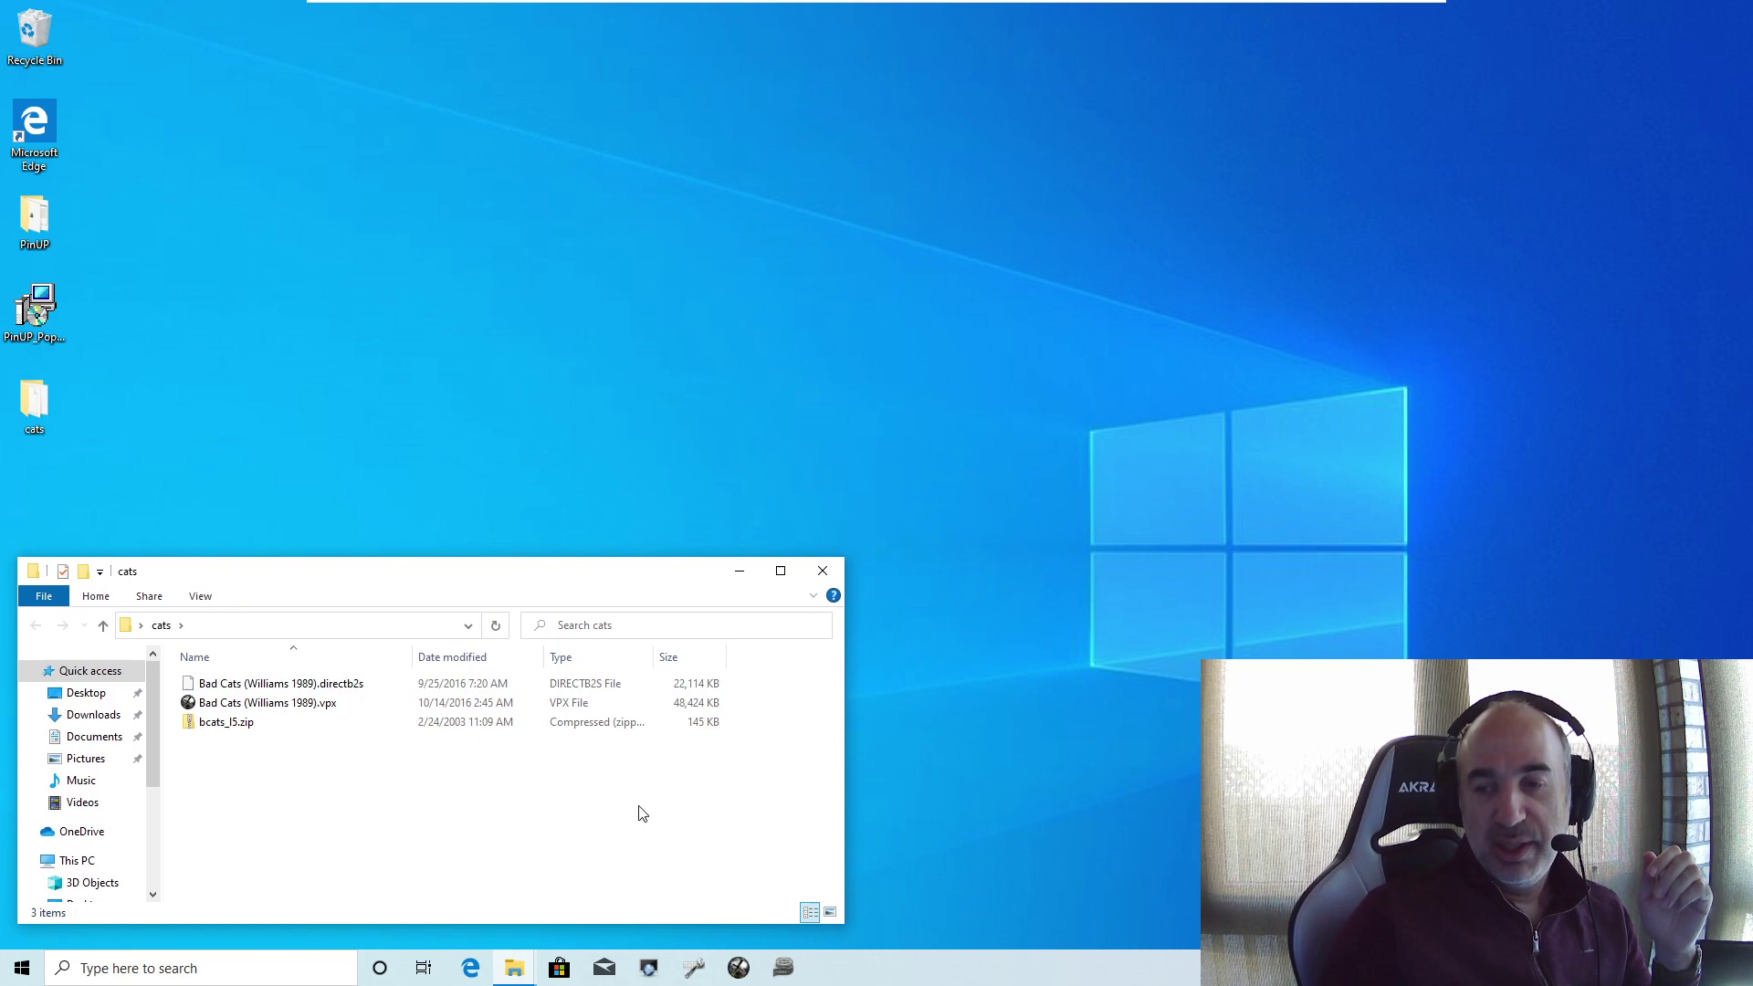
# Step: Switch to PinUP Popper Setup's Games Manager and set the scan filter emulator for adding new games to Visual Pinball X
pyautogui.click(696, 975)
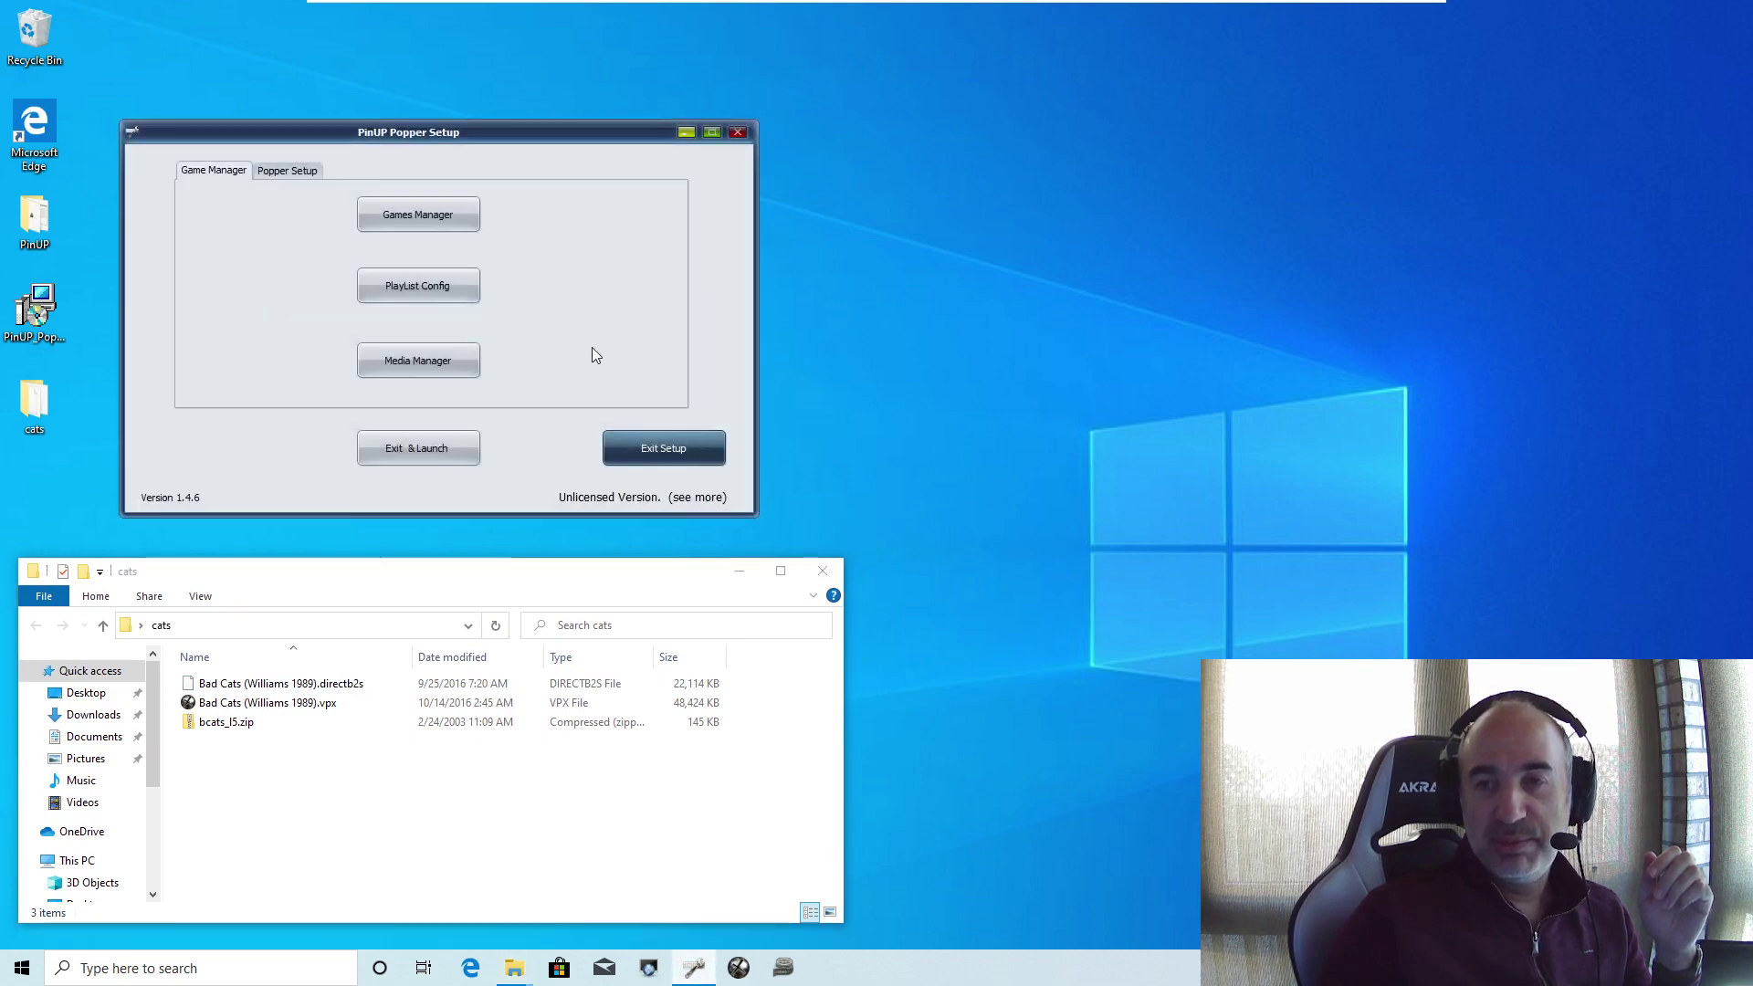
pyautogui.moveTo(497, 134); pyautogui.dragTo(596, 104)
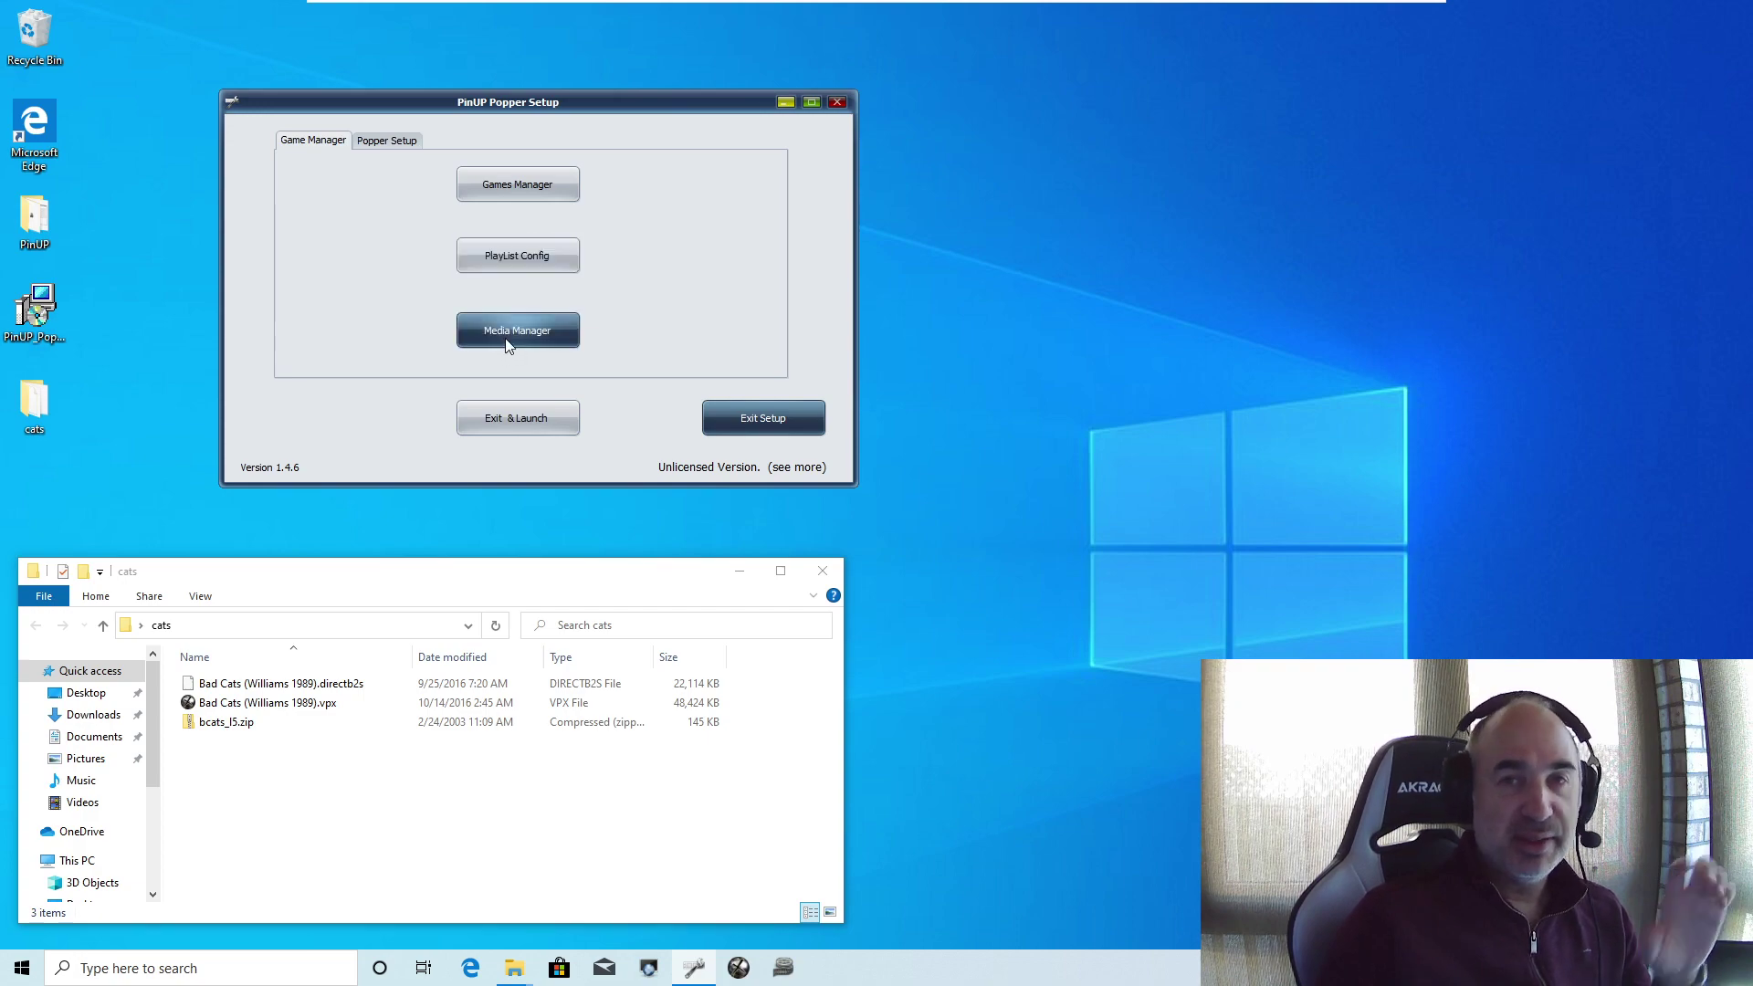
pyautogui.click(504, 184)
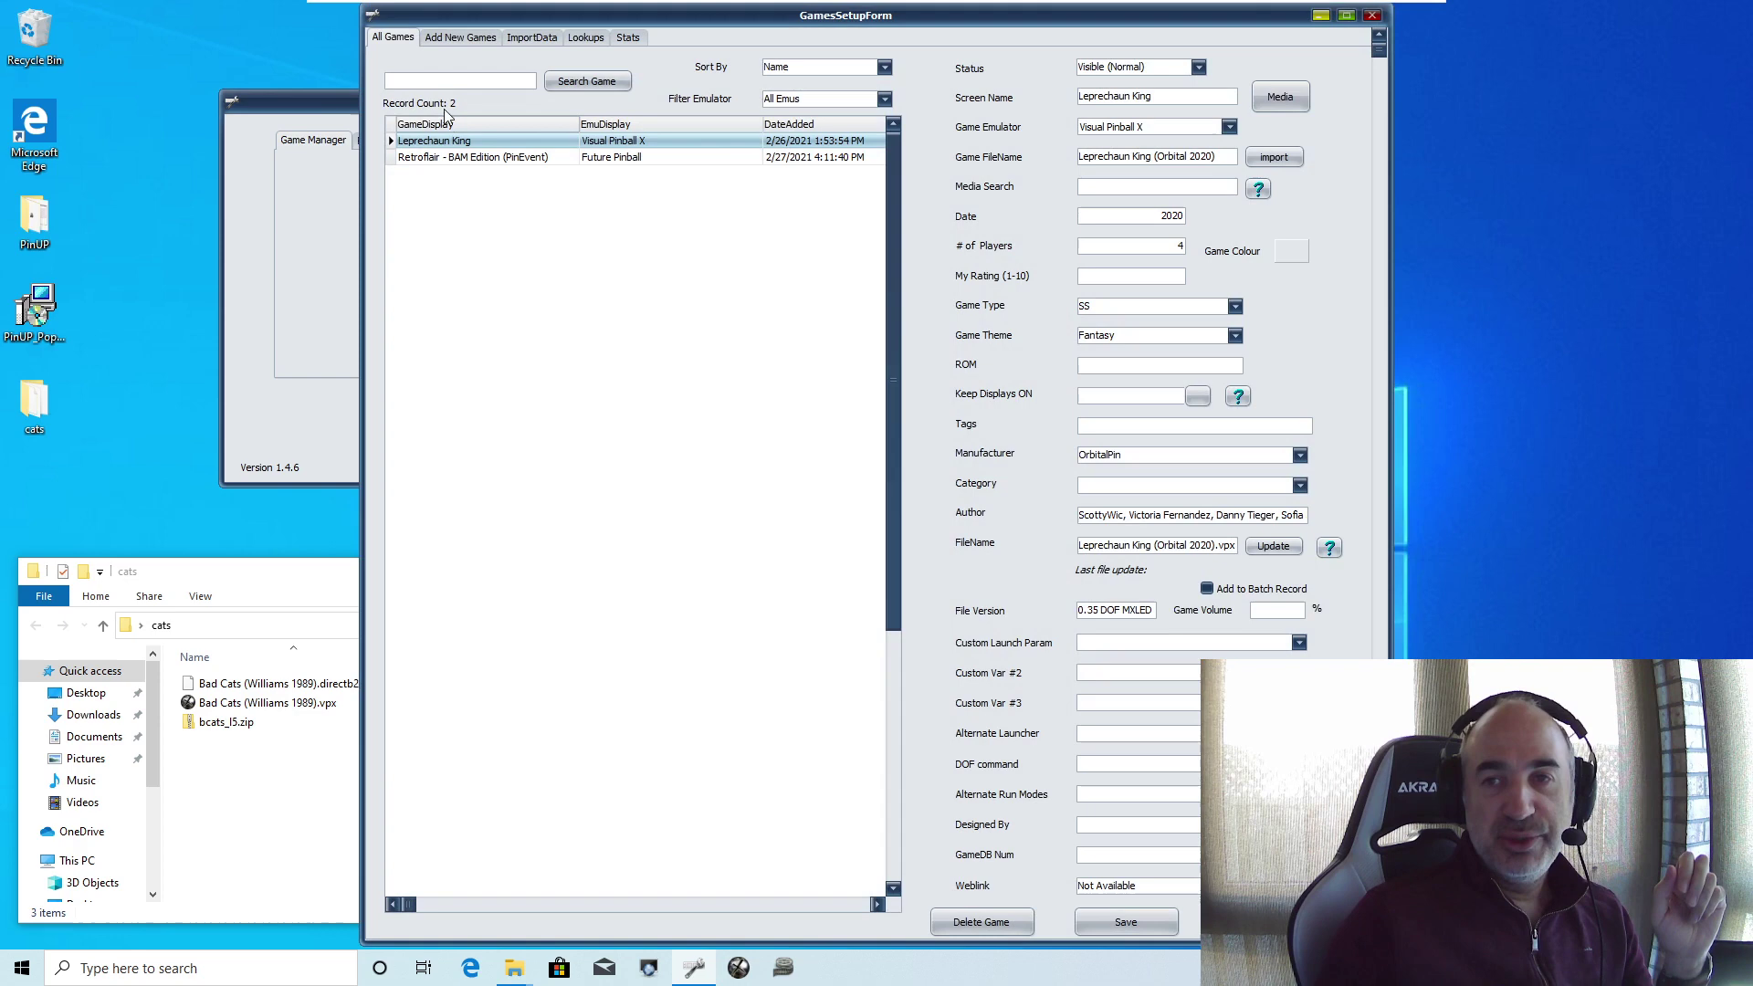
pyautogui.click(450, 40)
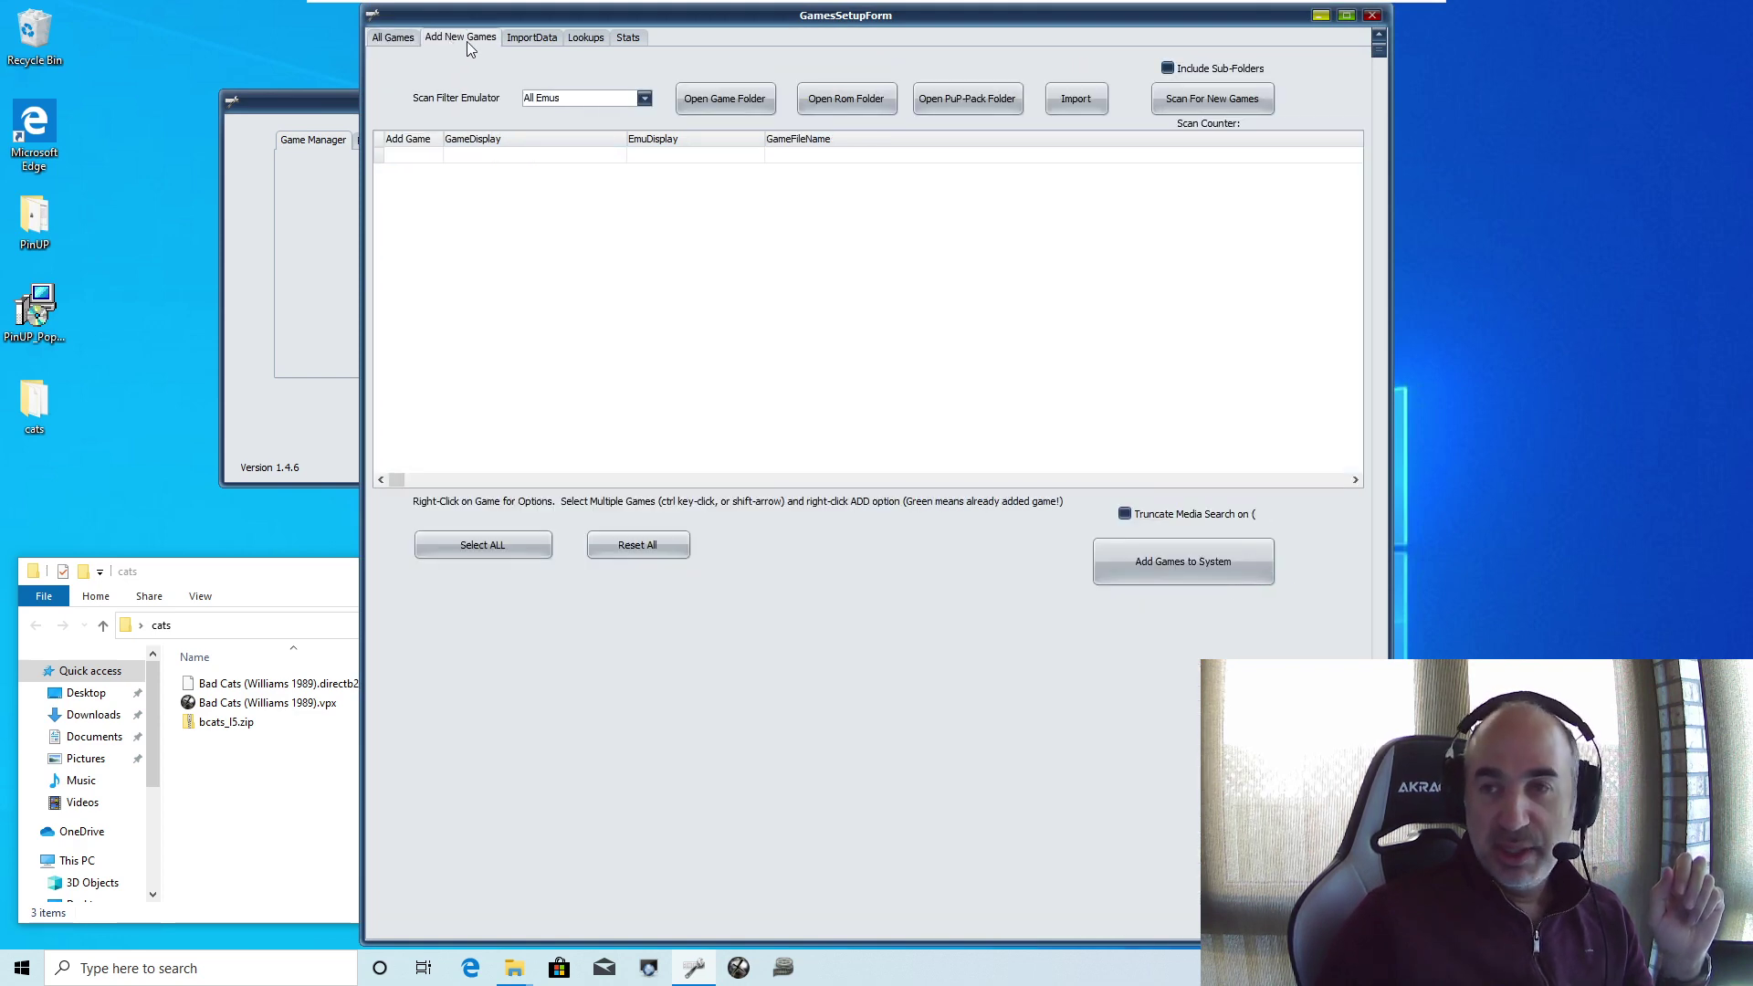
pyautogui.click(644, 99)
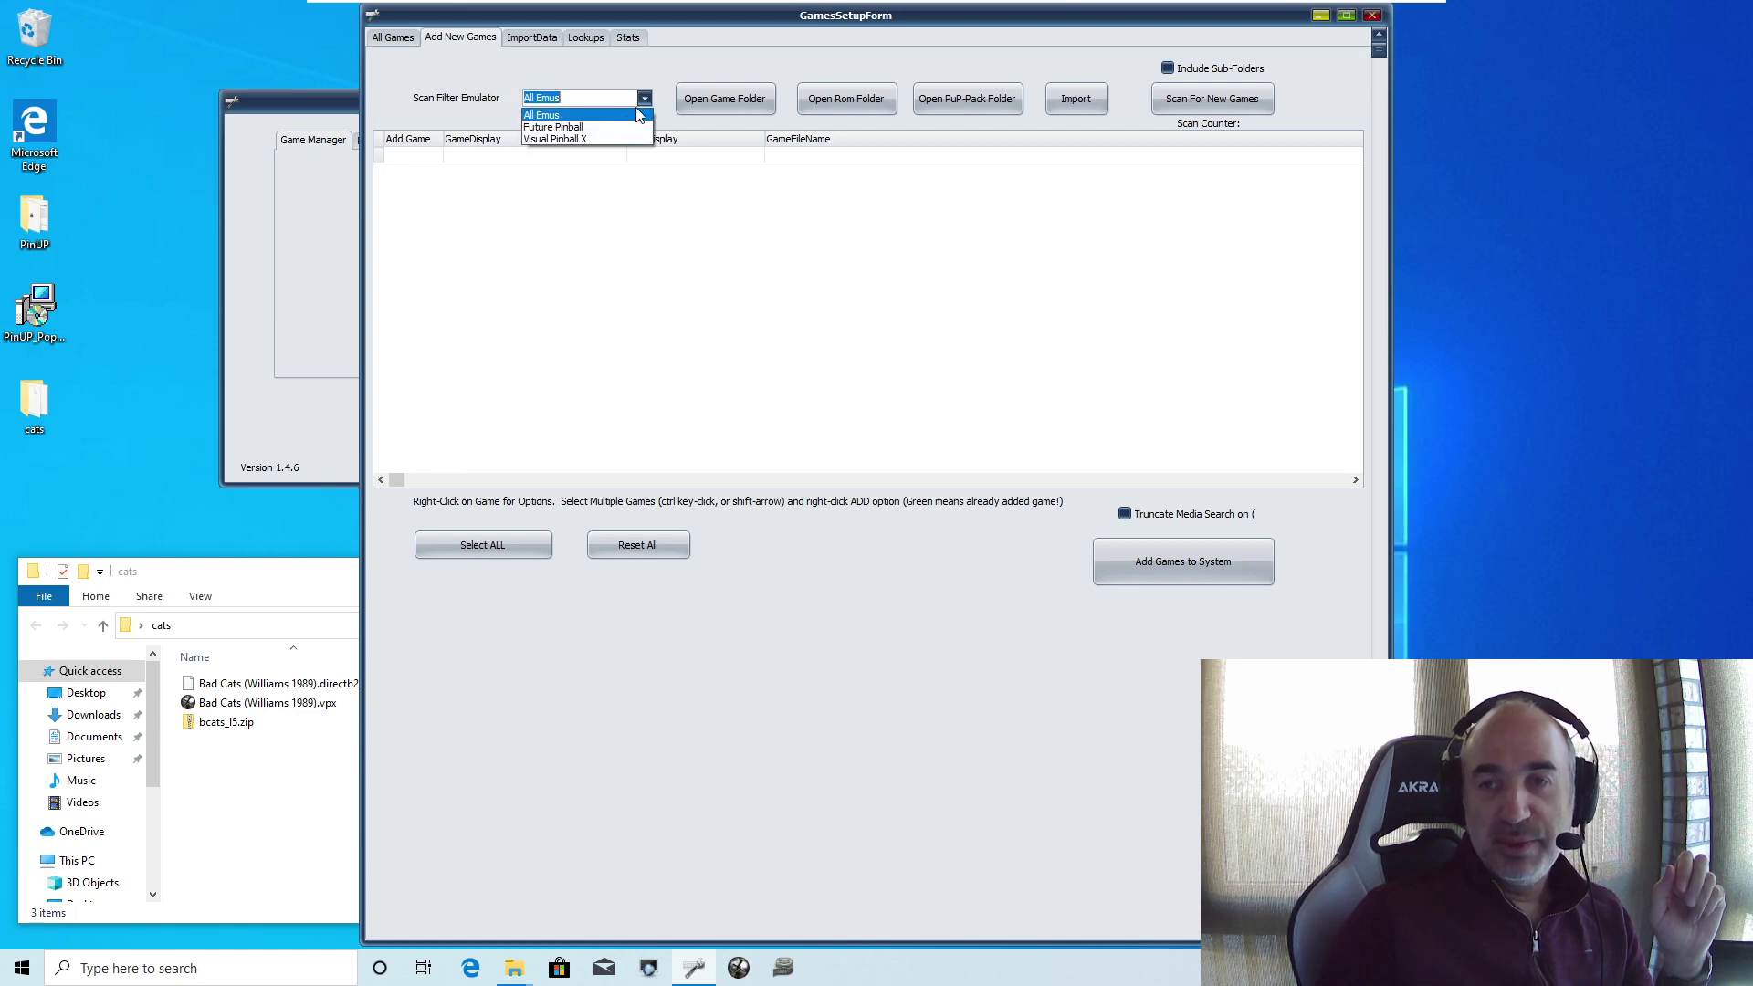
pyautogui.click(598, 141)
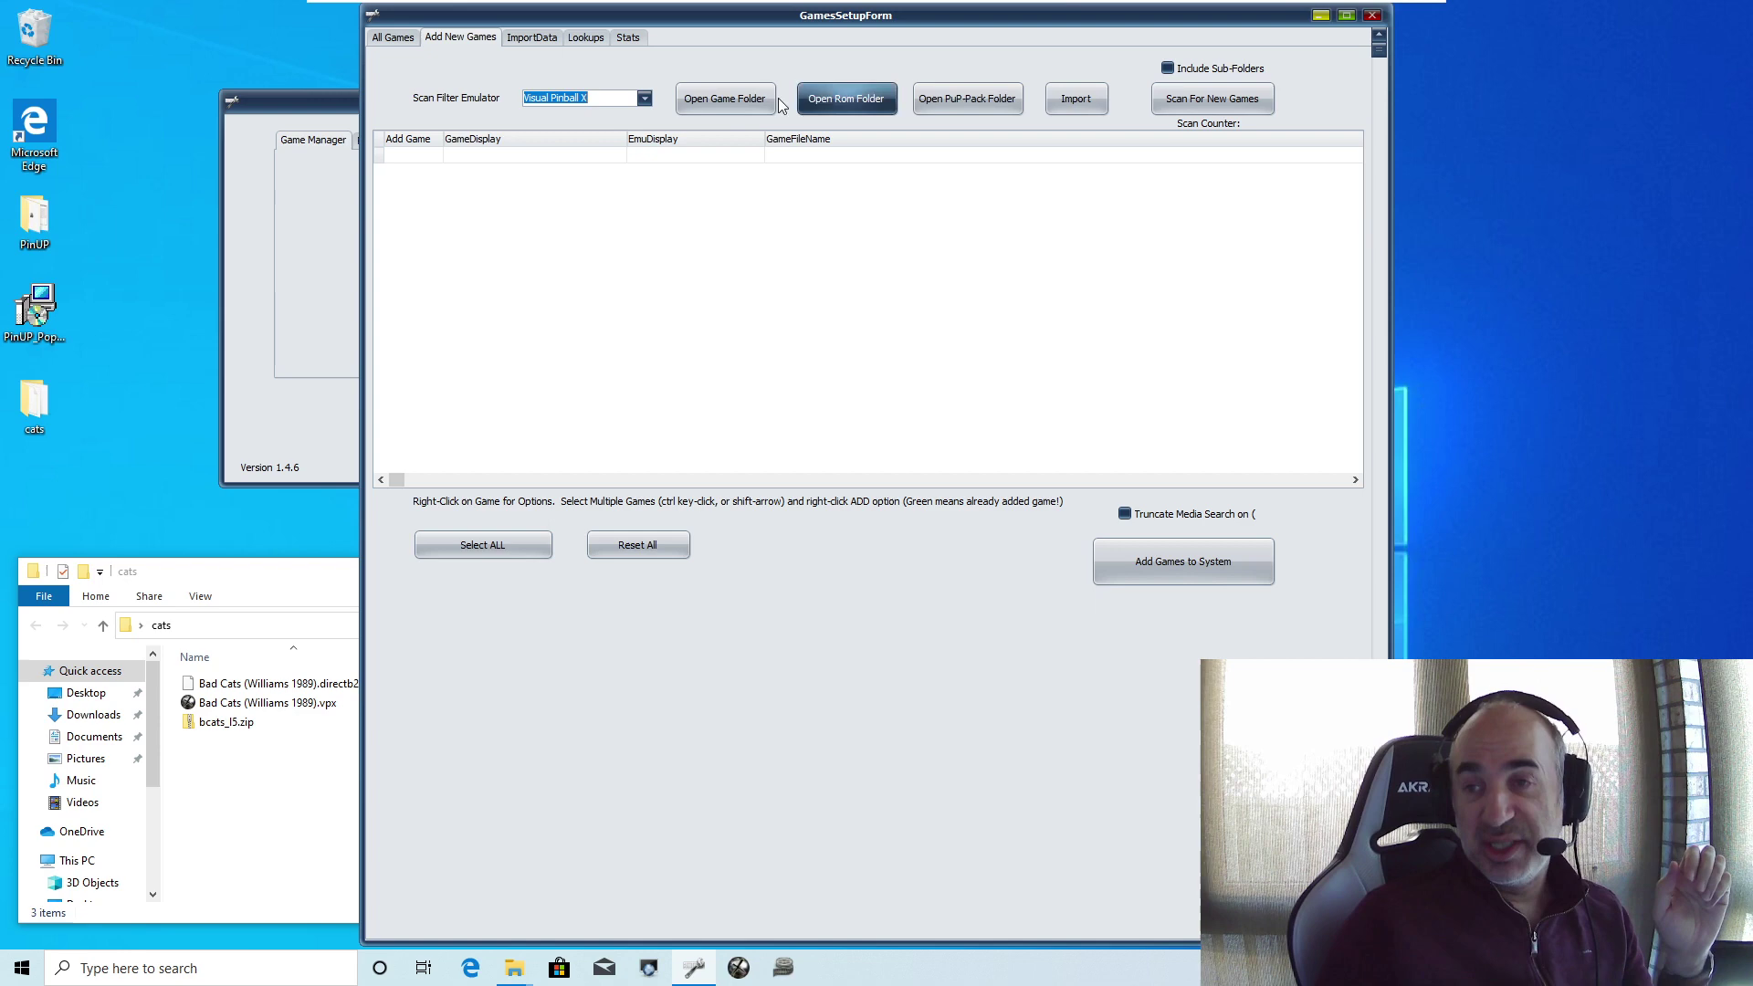
# Step: Examine the Visual Pinball X game folder and ROM folder, and close both folder windows
pyautogui.click(740, 108)
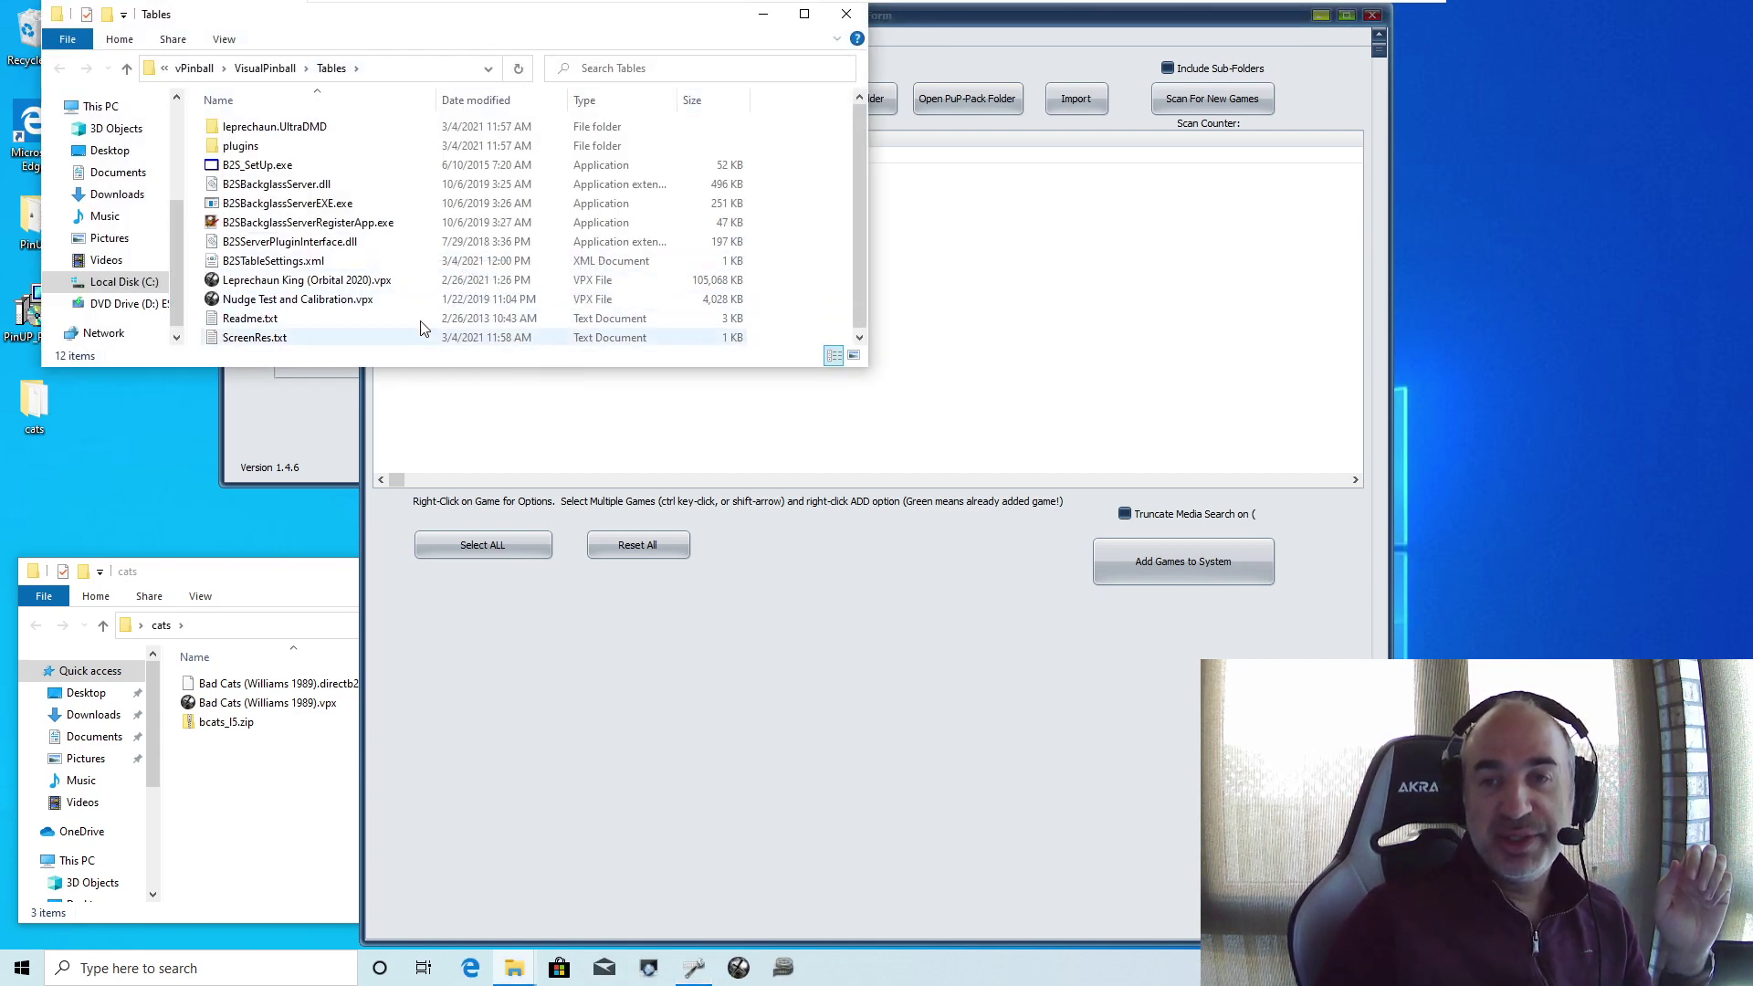
pyautogui.moveTo(866, 366); pyautogui.dragTo(881, 397)
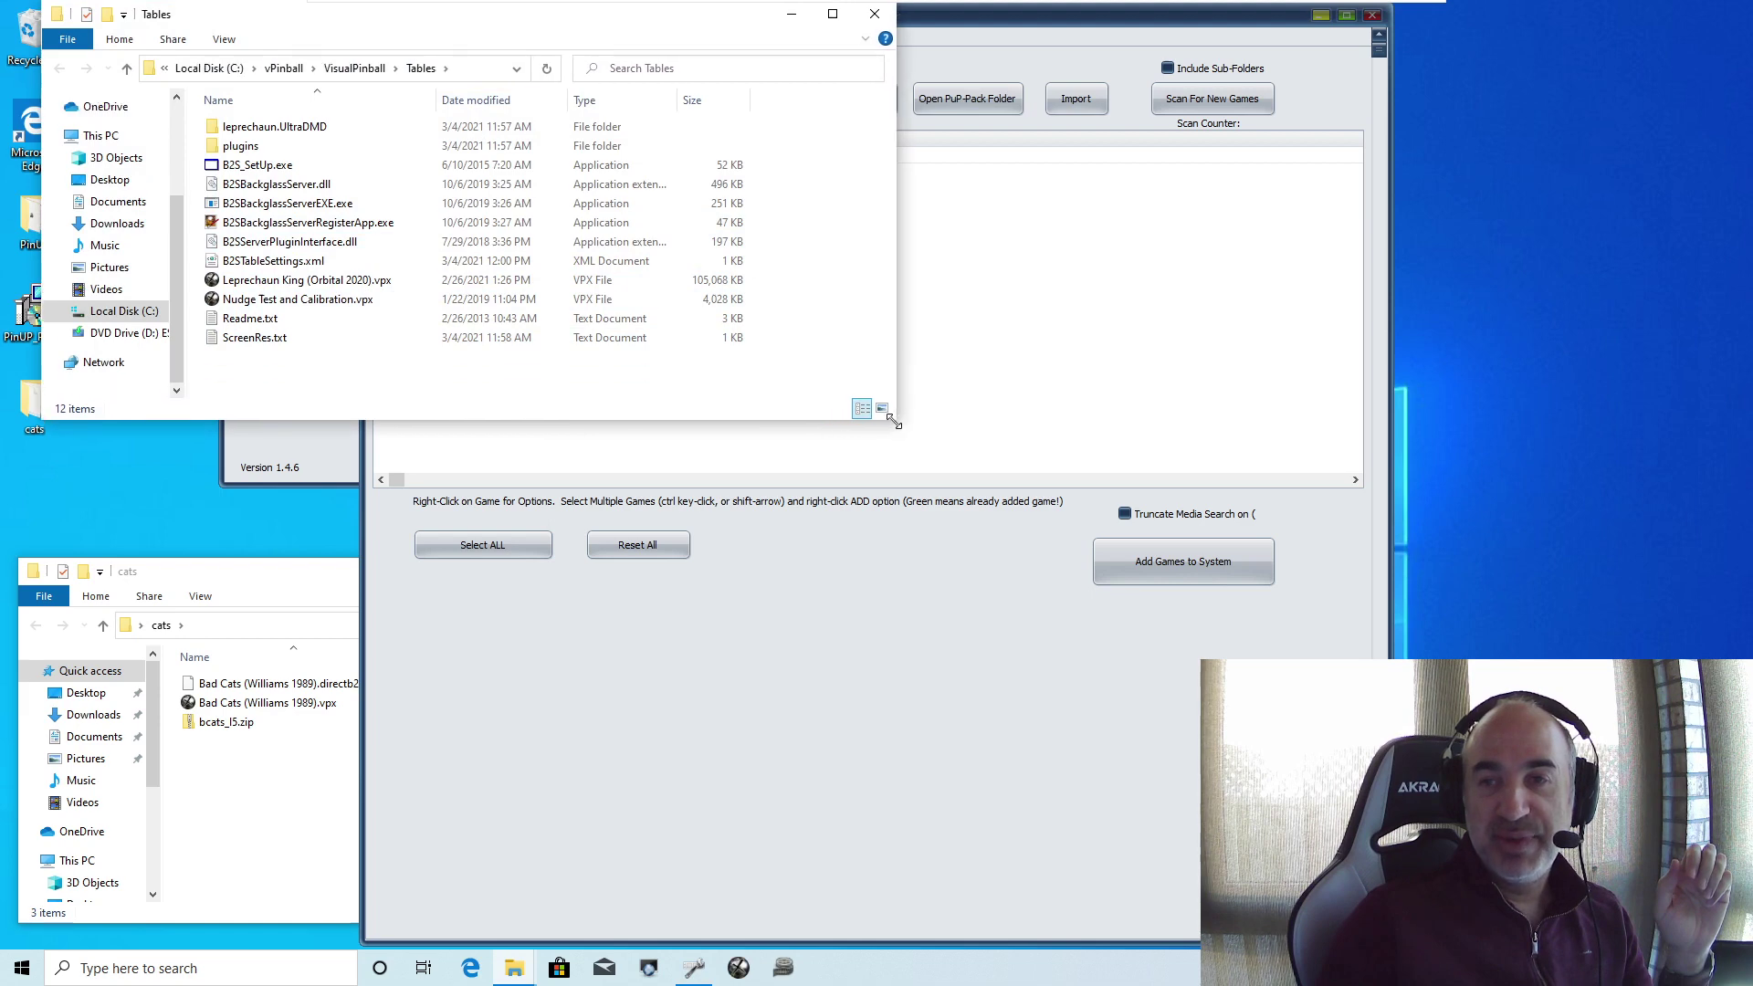
pyautogui.moveTo(669, 3); pyautogui.dragTo(733, 309)
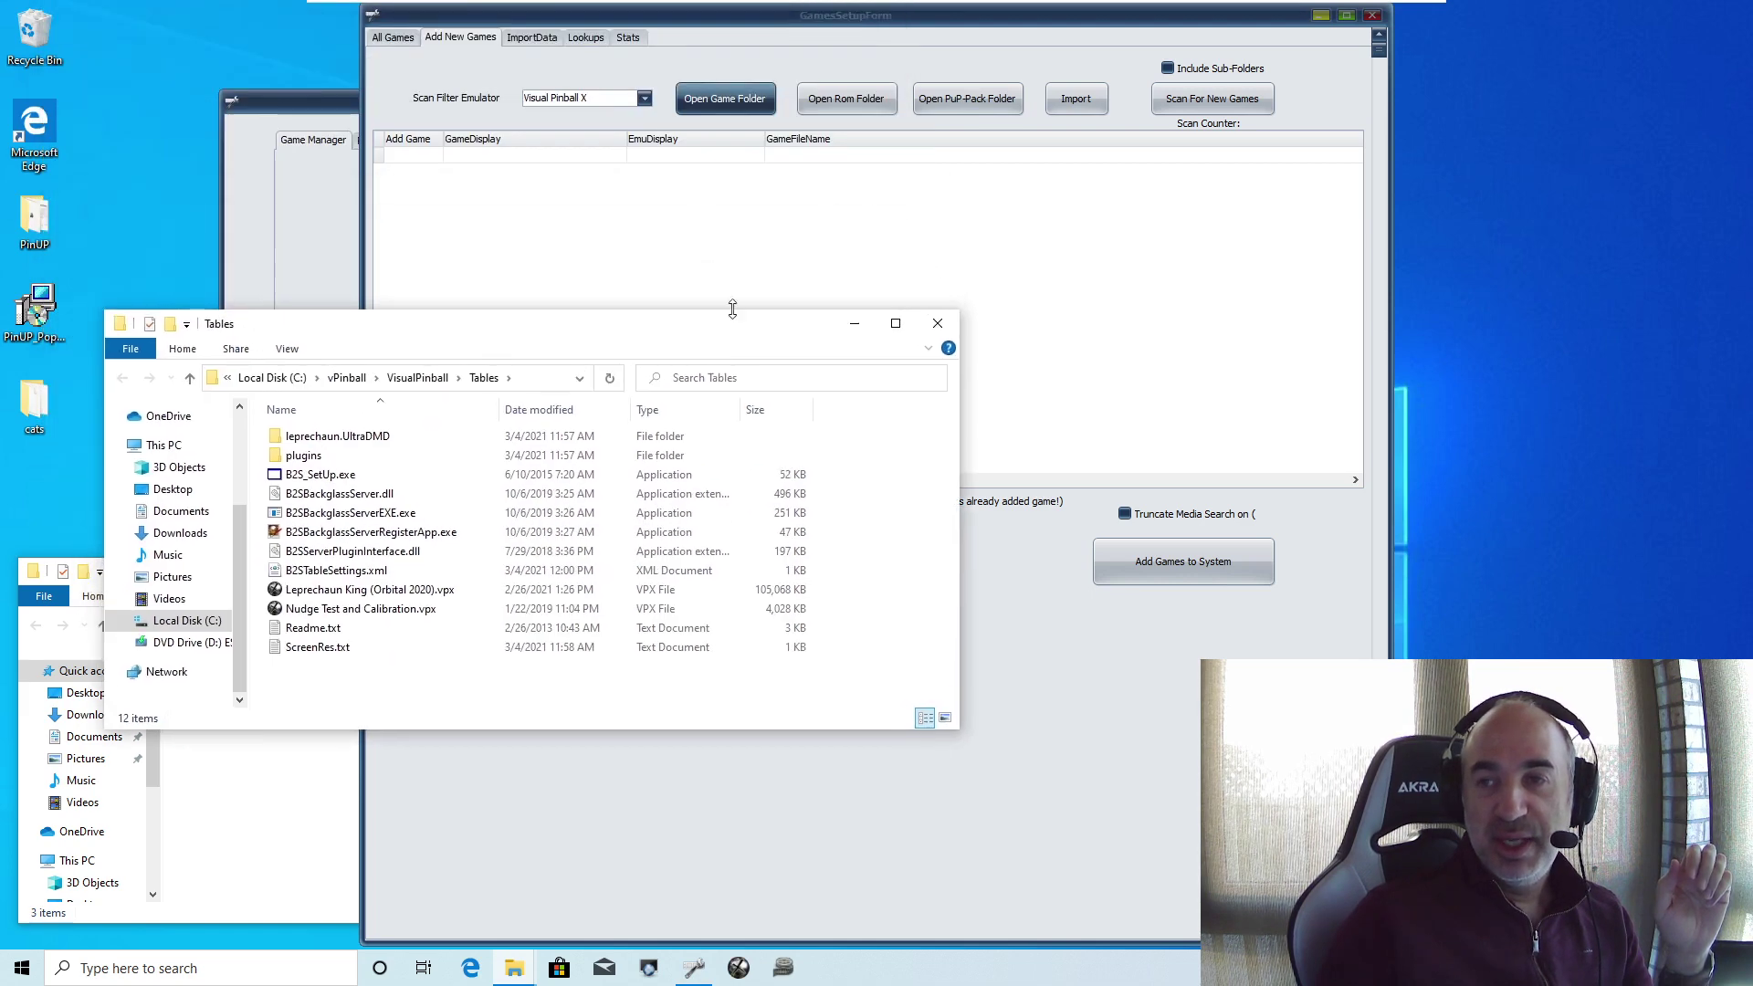
pyautogui.click(833, 98)
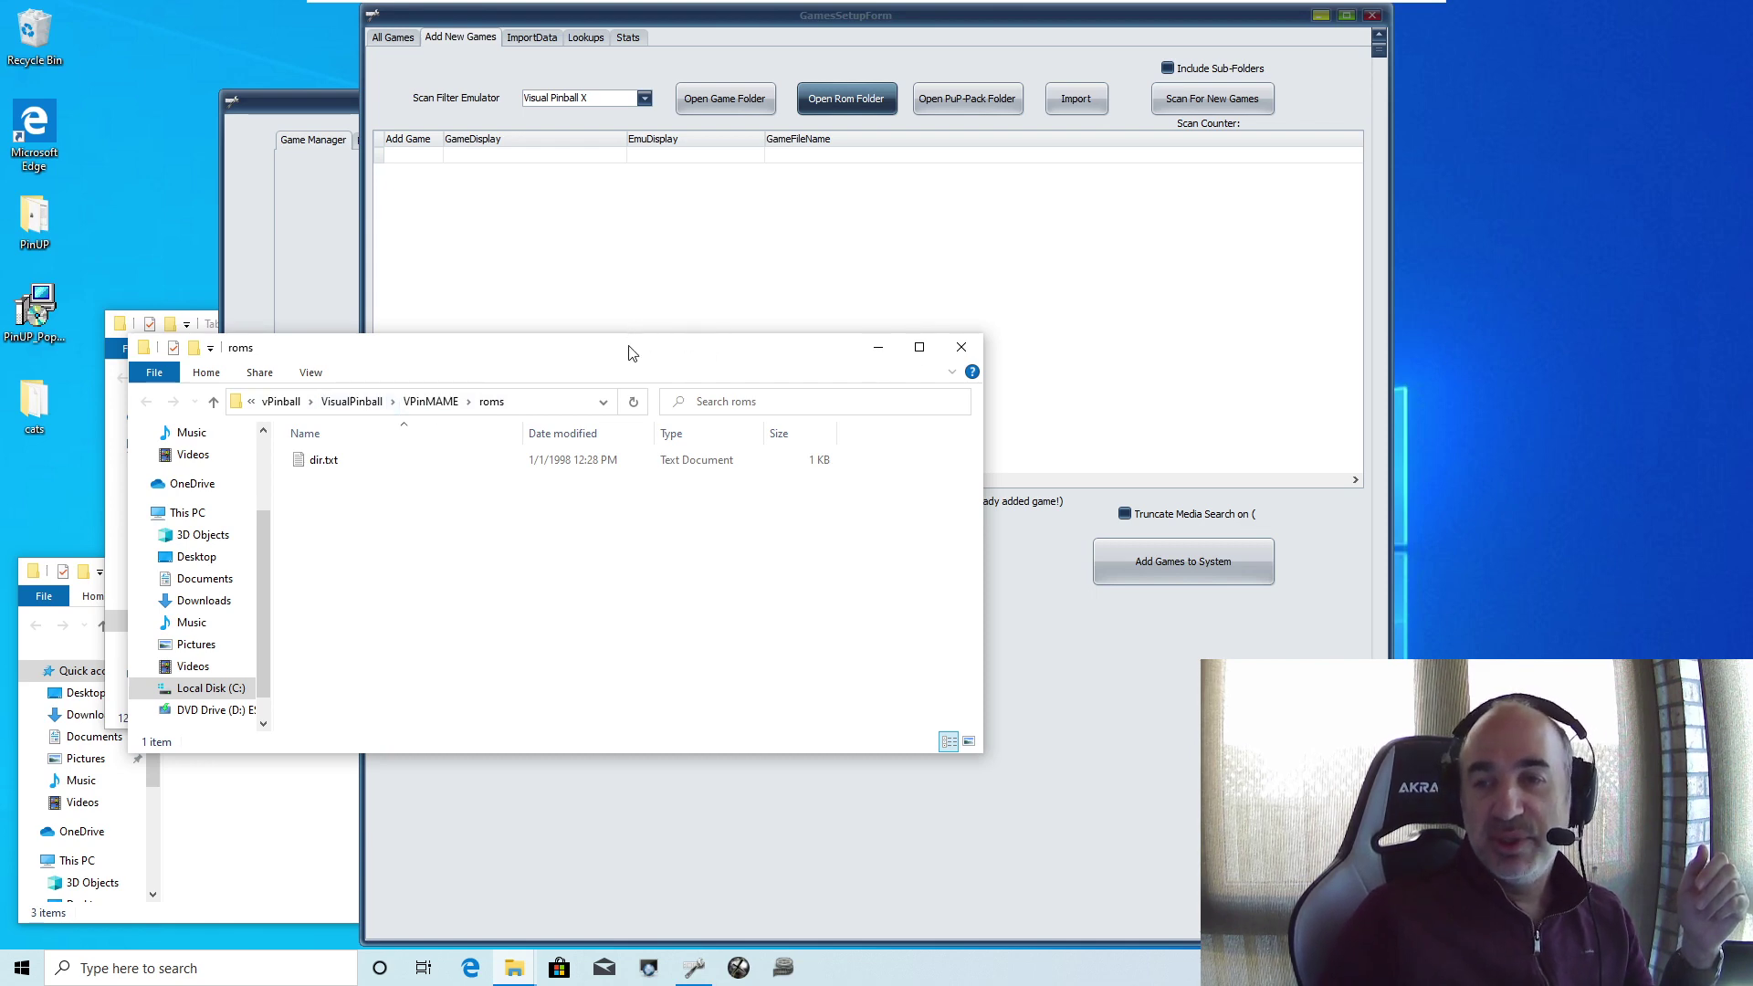
pyautogui.moveTo(626, 351); pyautogui.dragTo(1326, 419)
pyautogui.click(327, 699)
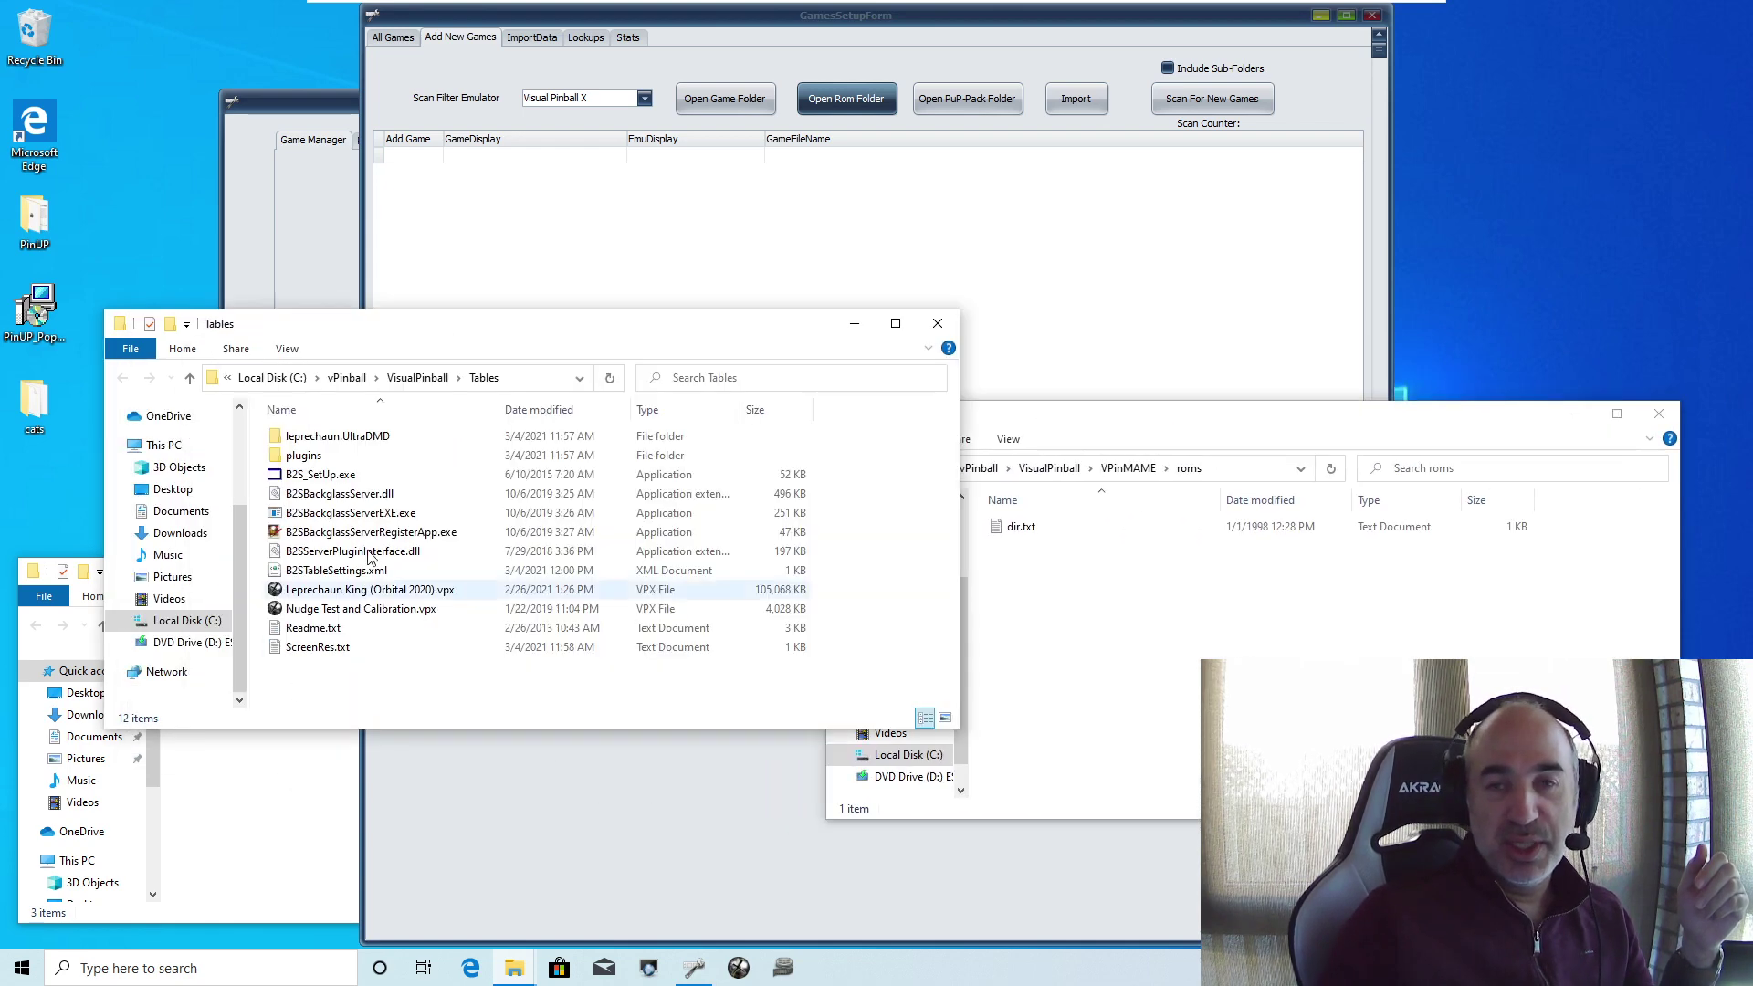
pyautogui.click(1480, 429)
pyautogui.click(1660, 413)
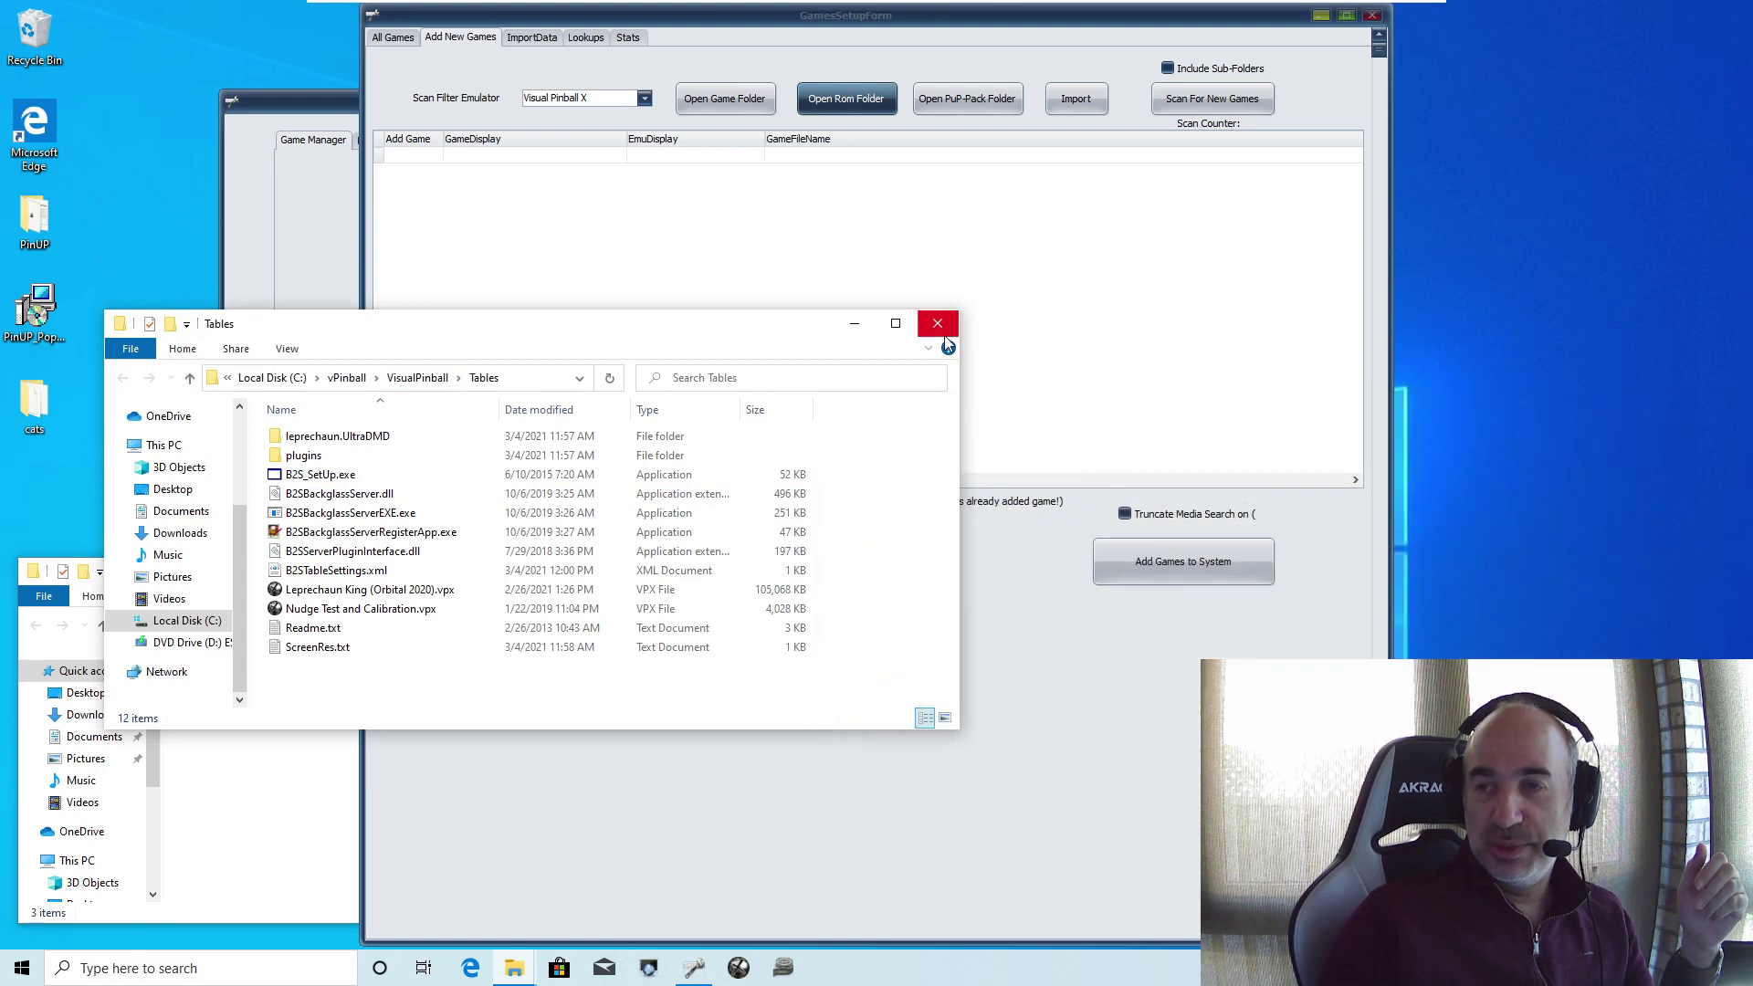
pyautogui.click(938, 323)
# Step: Copy the Bad Cats (Williams 1989) .directb2s and .vpx files from the cats folder into the Visual Pinball X Tables folder
pyautogui.click(714, 105)
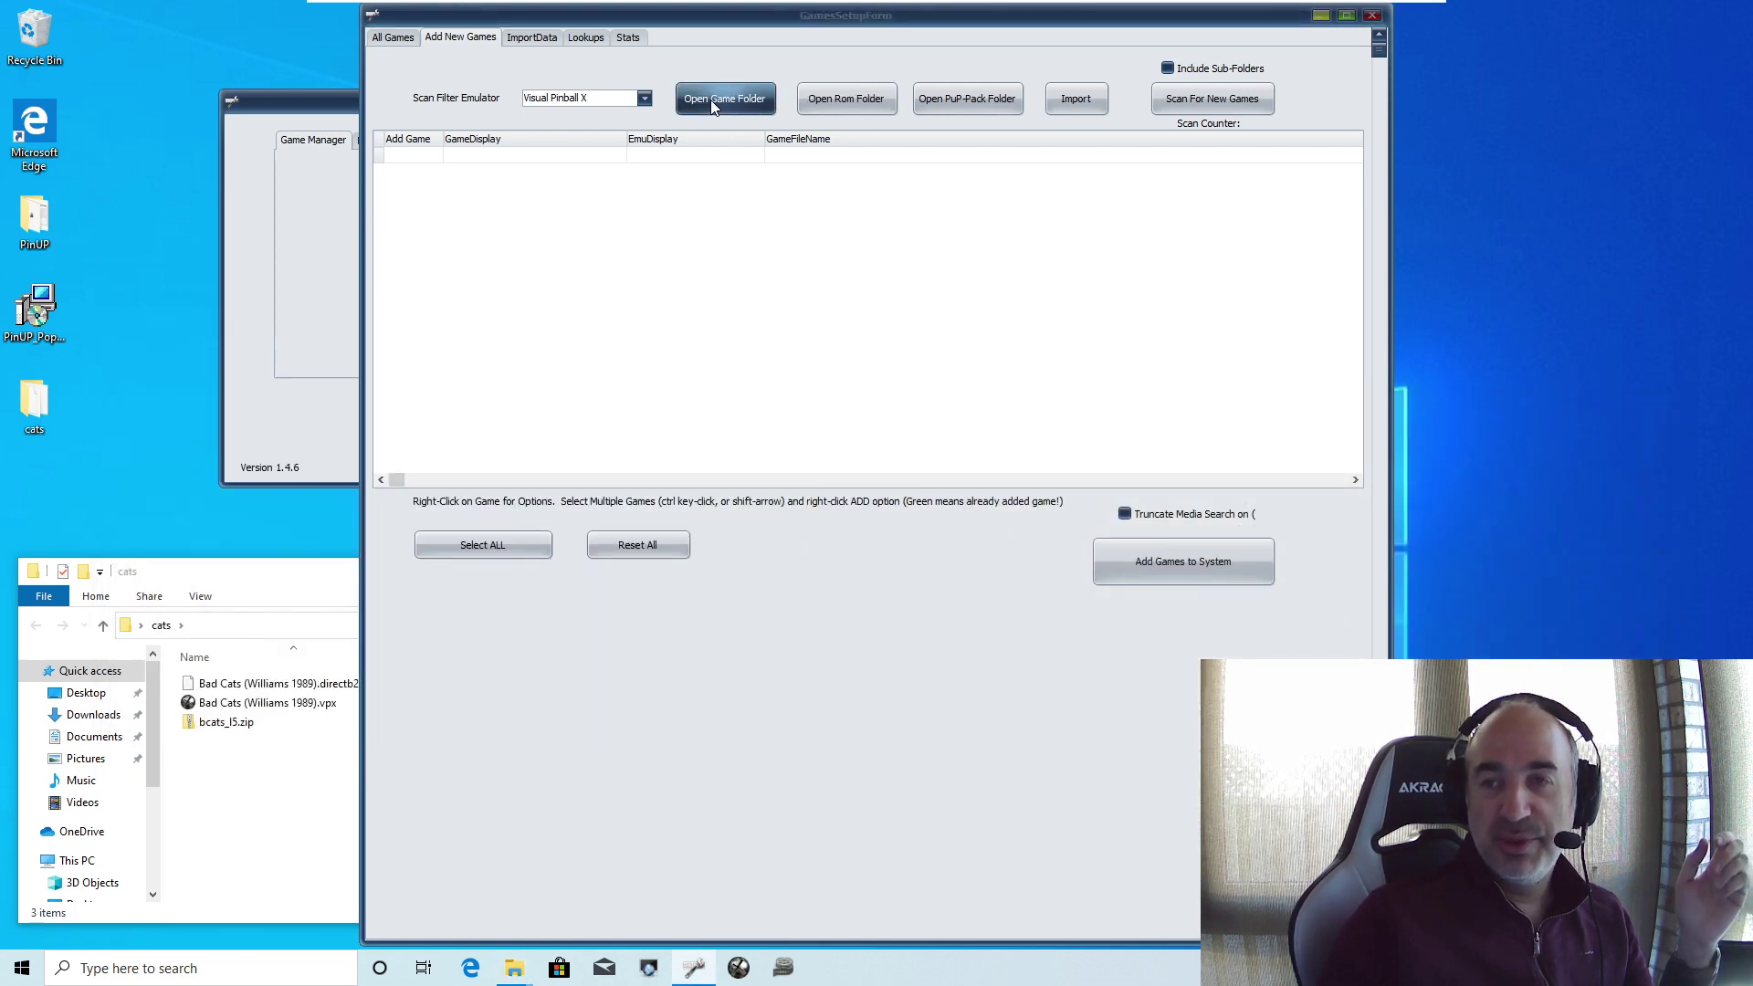
pyautogui.moveTo(1081, 411); pyautogui.dragTo(654, 293)
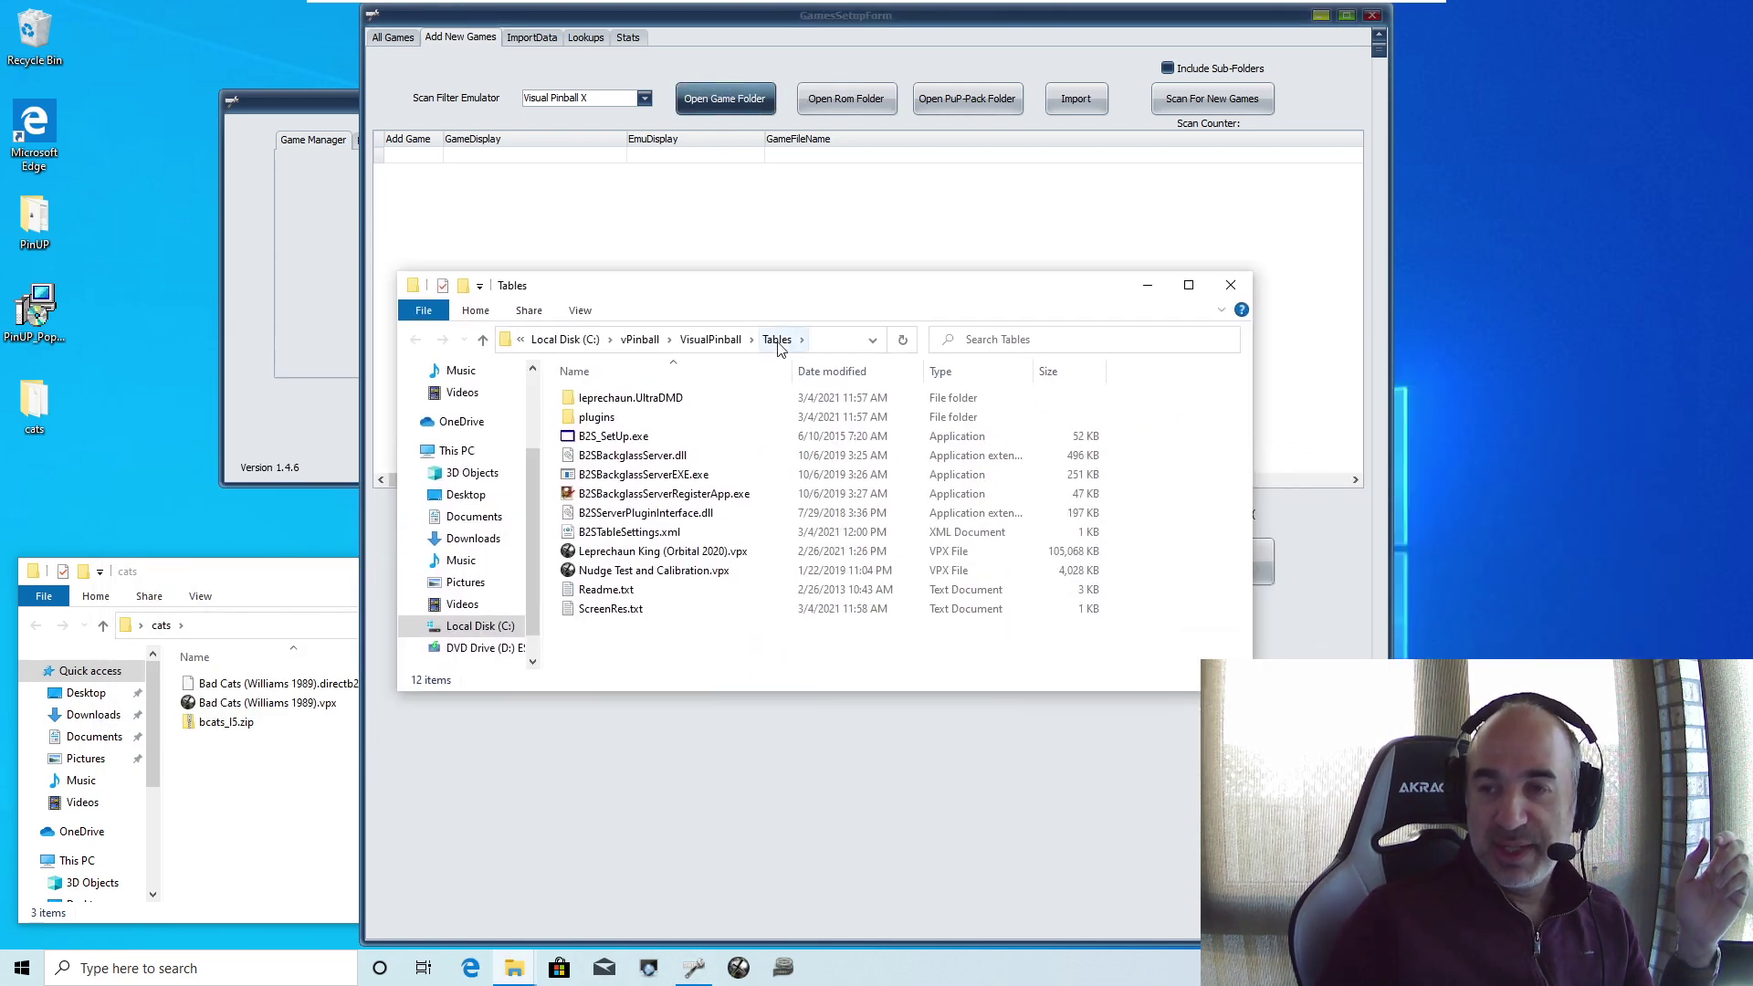
pyautogui.click(255, 703)
pyautogui.press('Up')
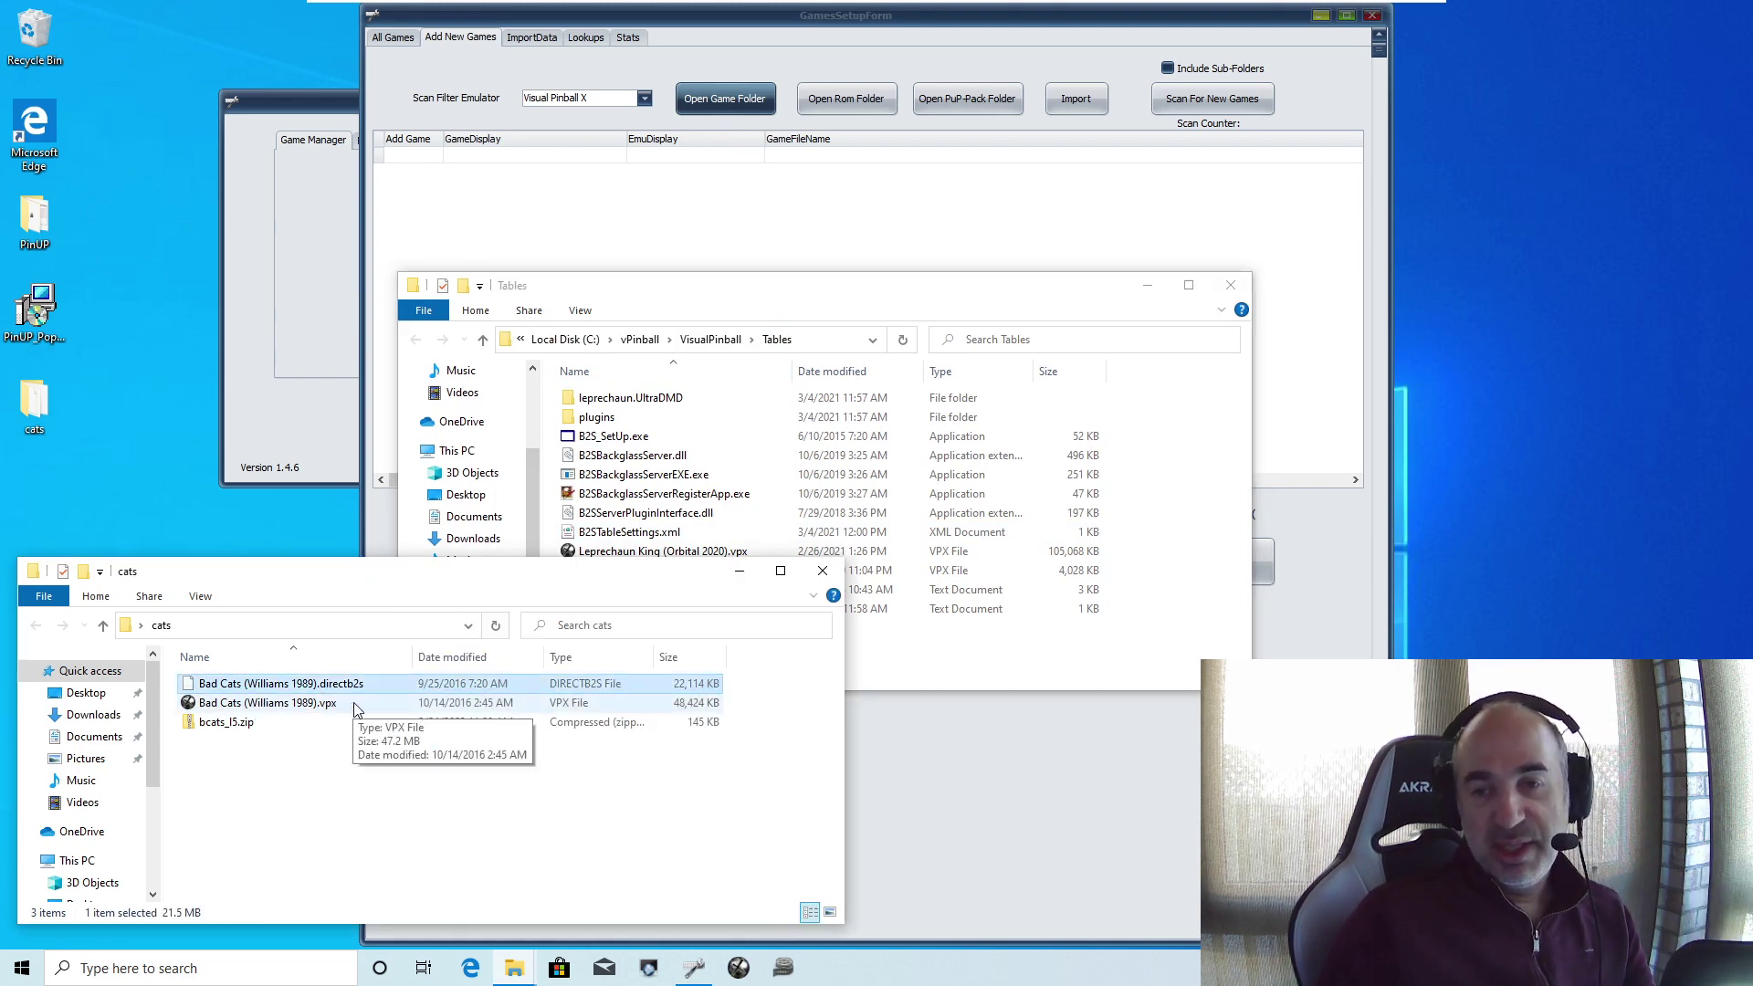
pyautogui.keyDown('ctrl'); pyautogui.click(351, 704); pyautogui.keyUp('ctrl')
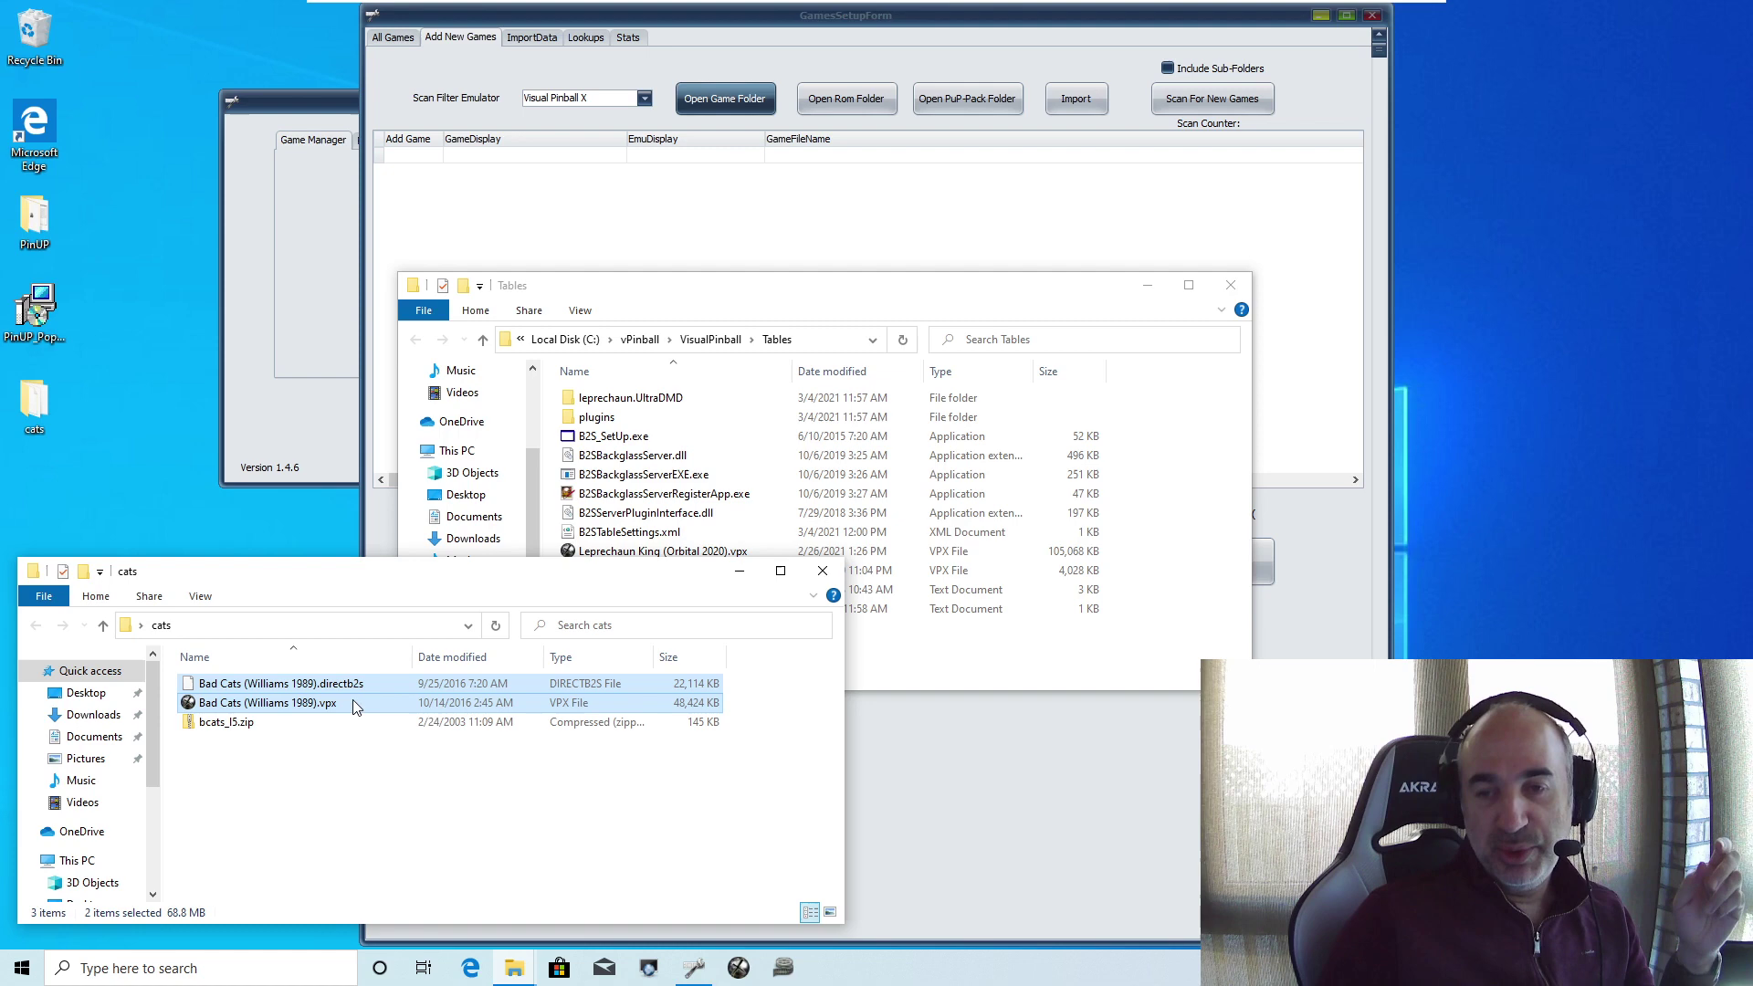
pyautogui.rightClick(360, 708)
pyautogui.click(481, 833)
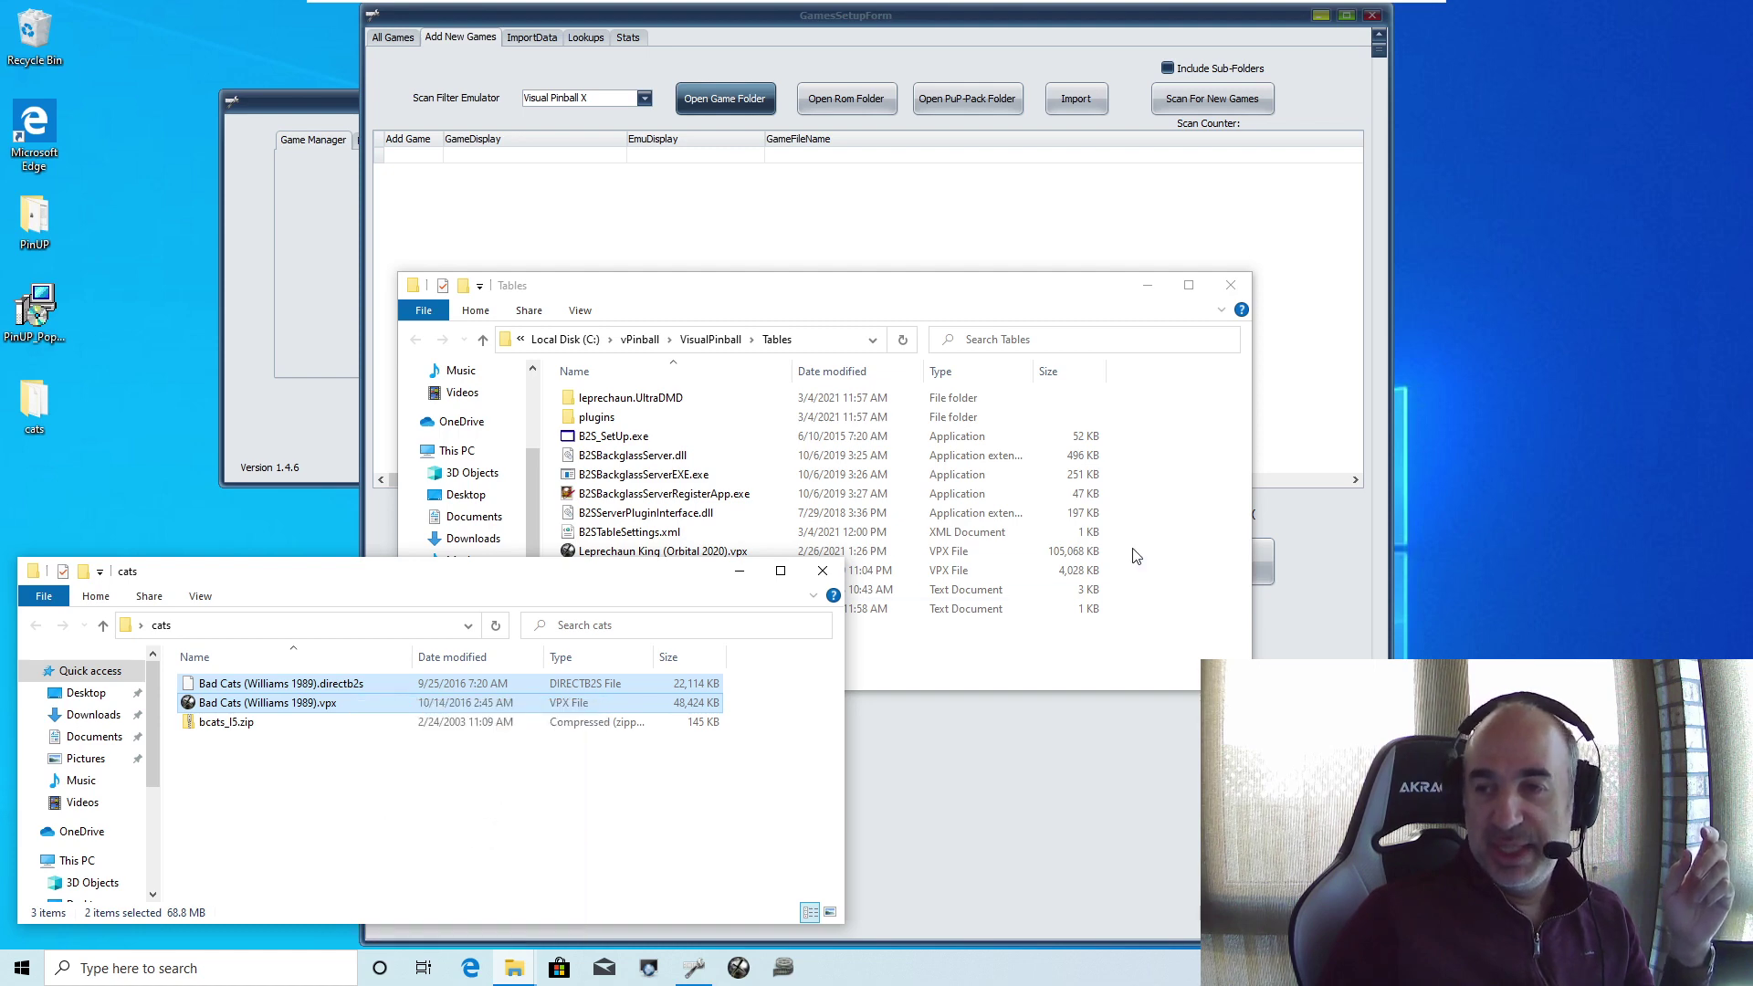
pyautogui.click(1181, 539)
pyautogui.rightClick(1178, 539)
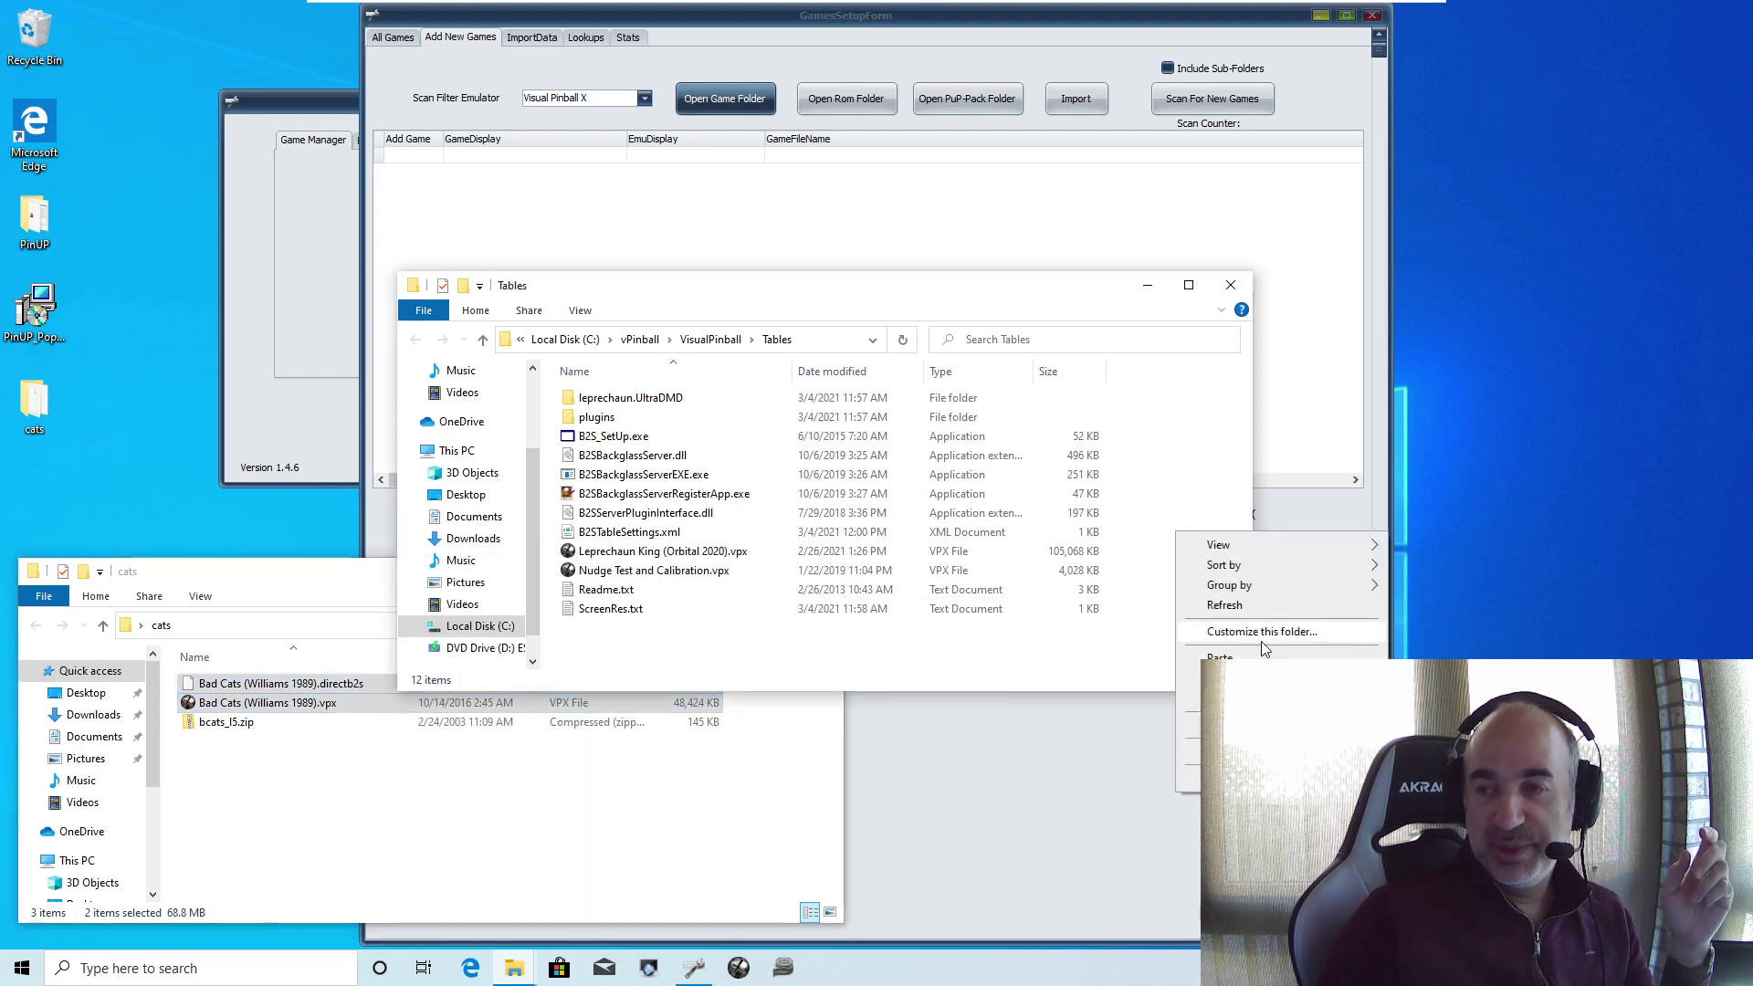
pyautogui.click(1223, 655)
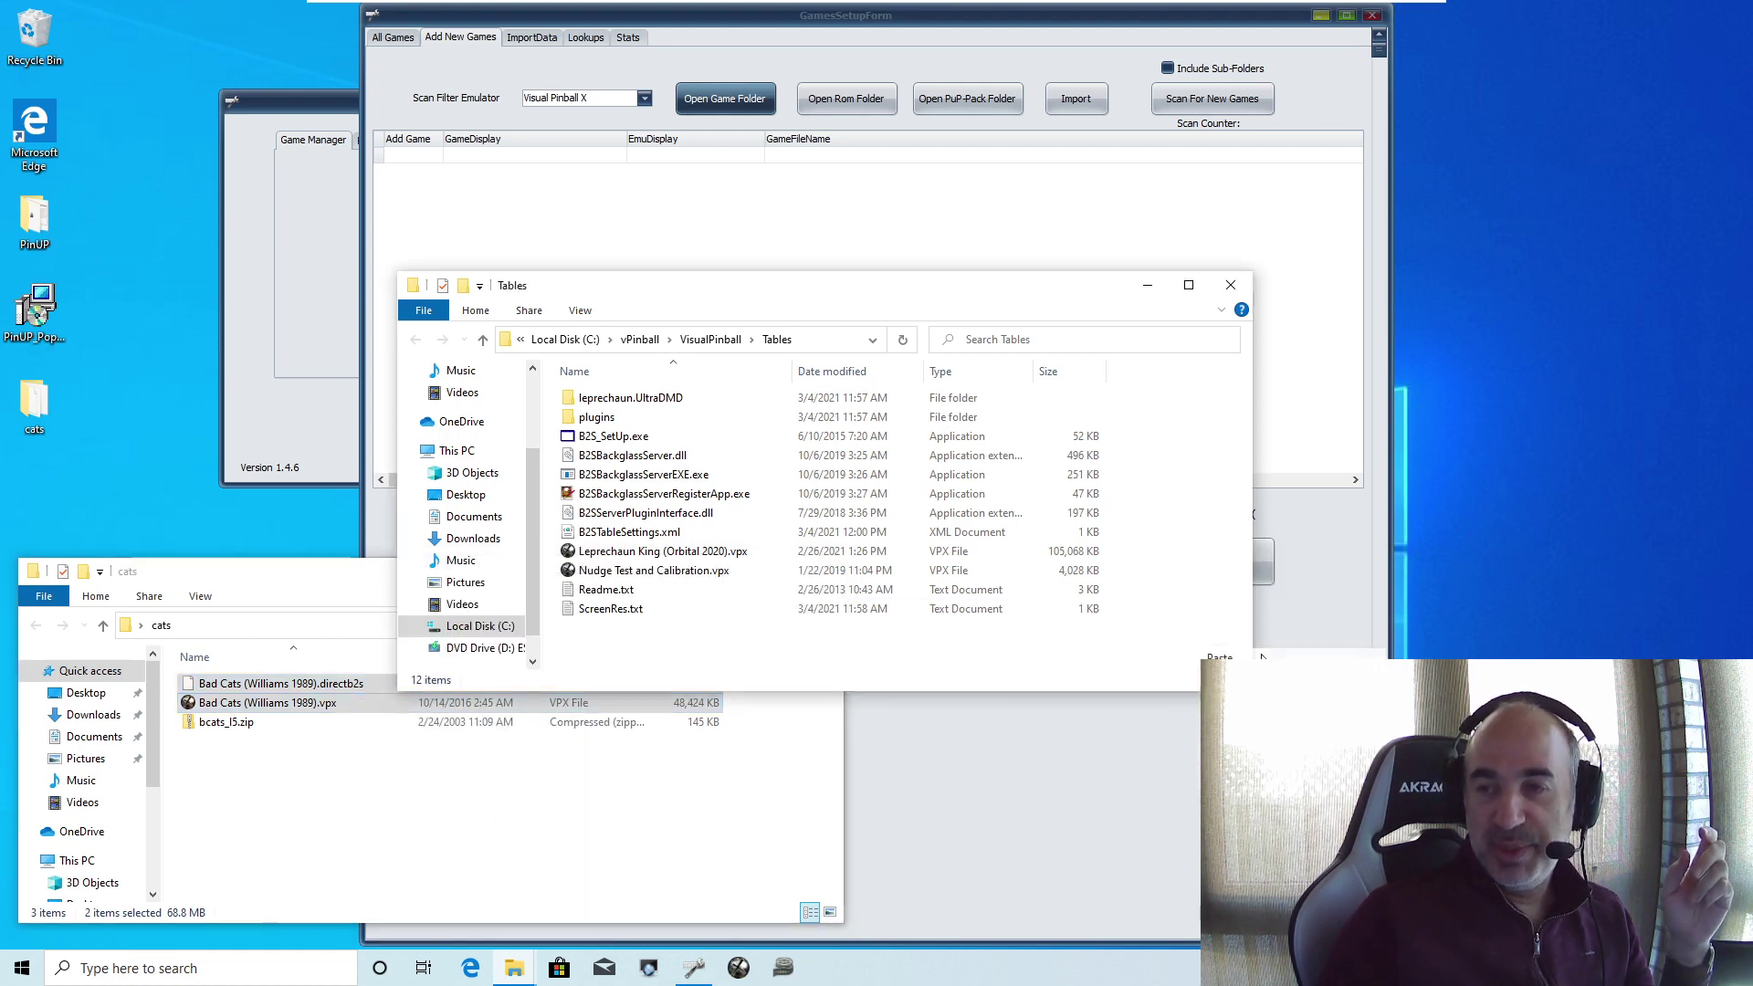
pyautogui.click(302, 744)
pyautogui.click(1231, 285)
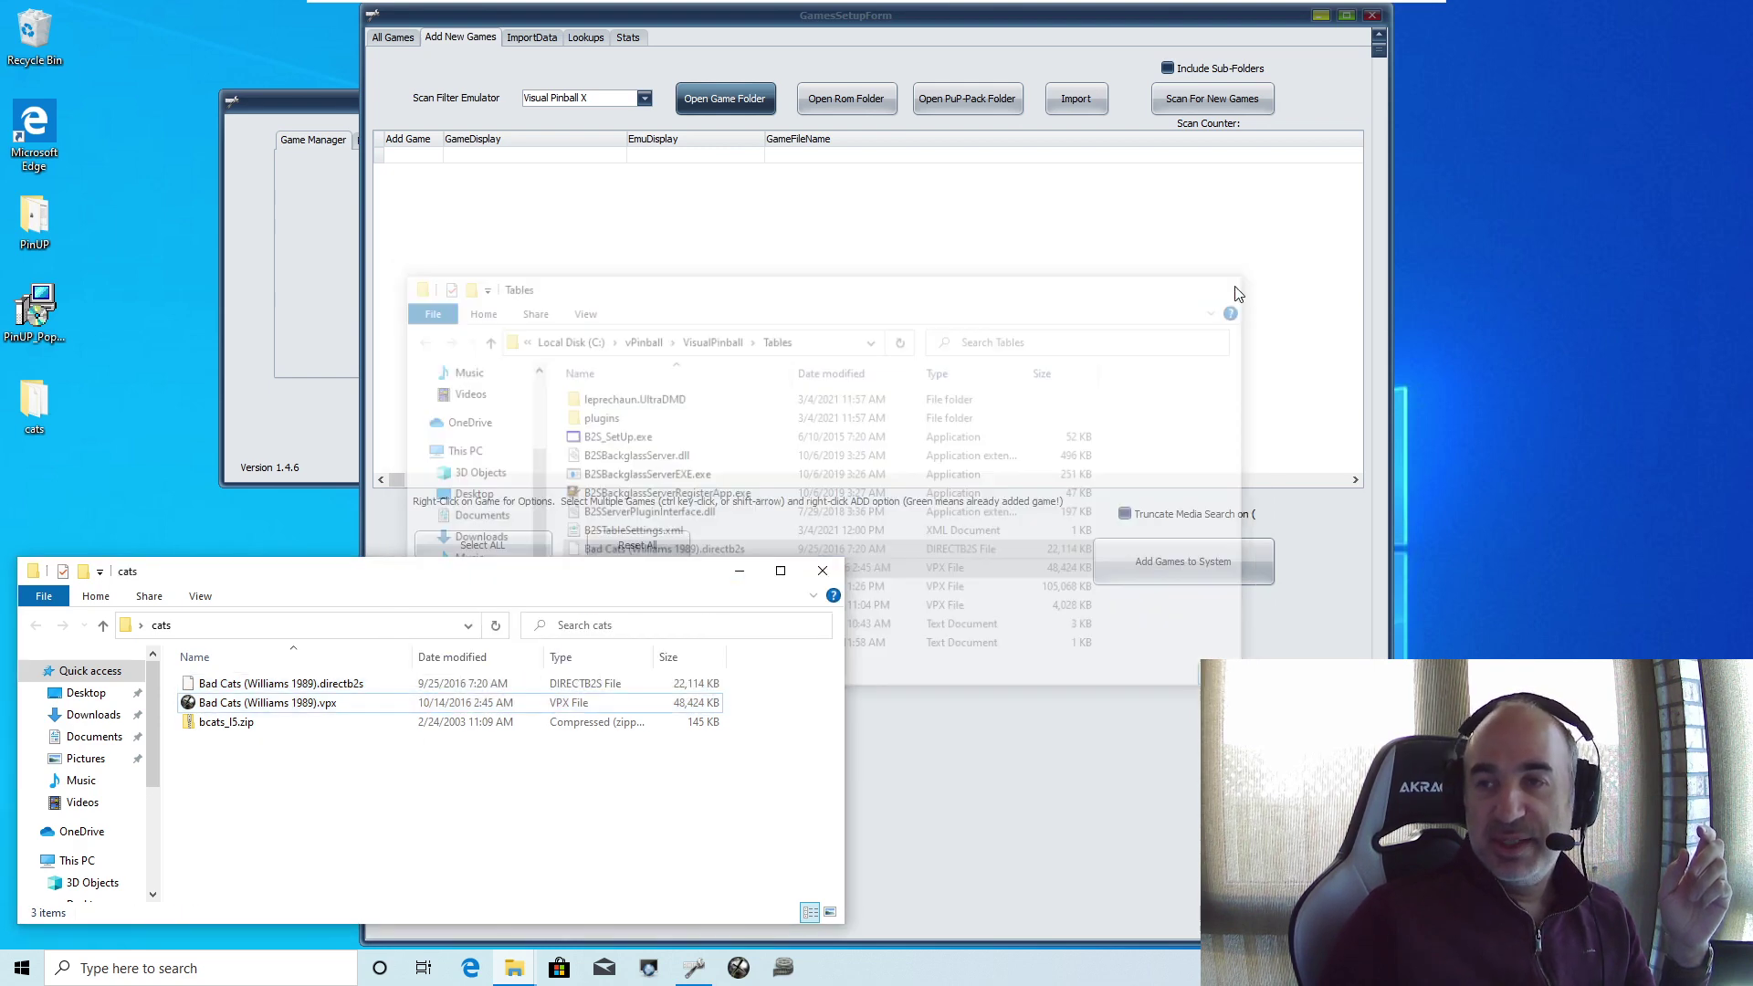
# Step: Copy bcats_l5.zip from the cats folder into the VPinMAME roms folder and close both folder windows
pyautogui.click(866, 105)
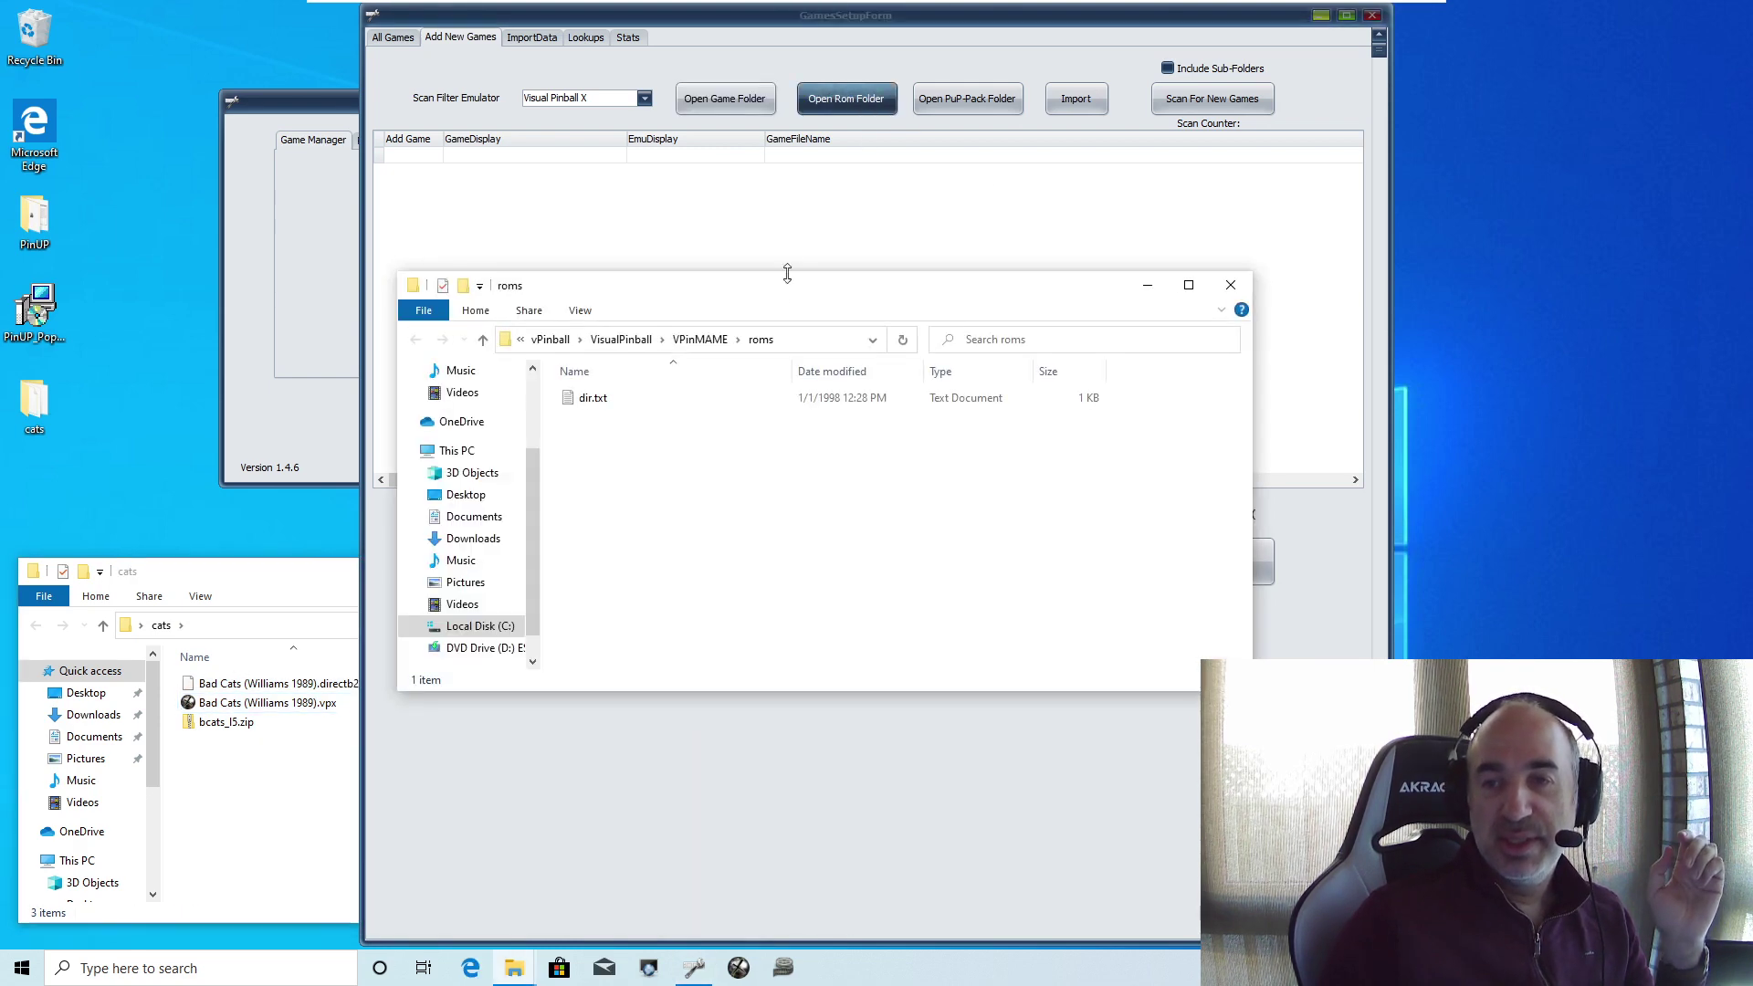
pyautogui.moveTo(787, 274); pyautogui.dragTo(900, 254)
pyautogui.click(274, 591)
pyautogui.click(235, 721)
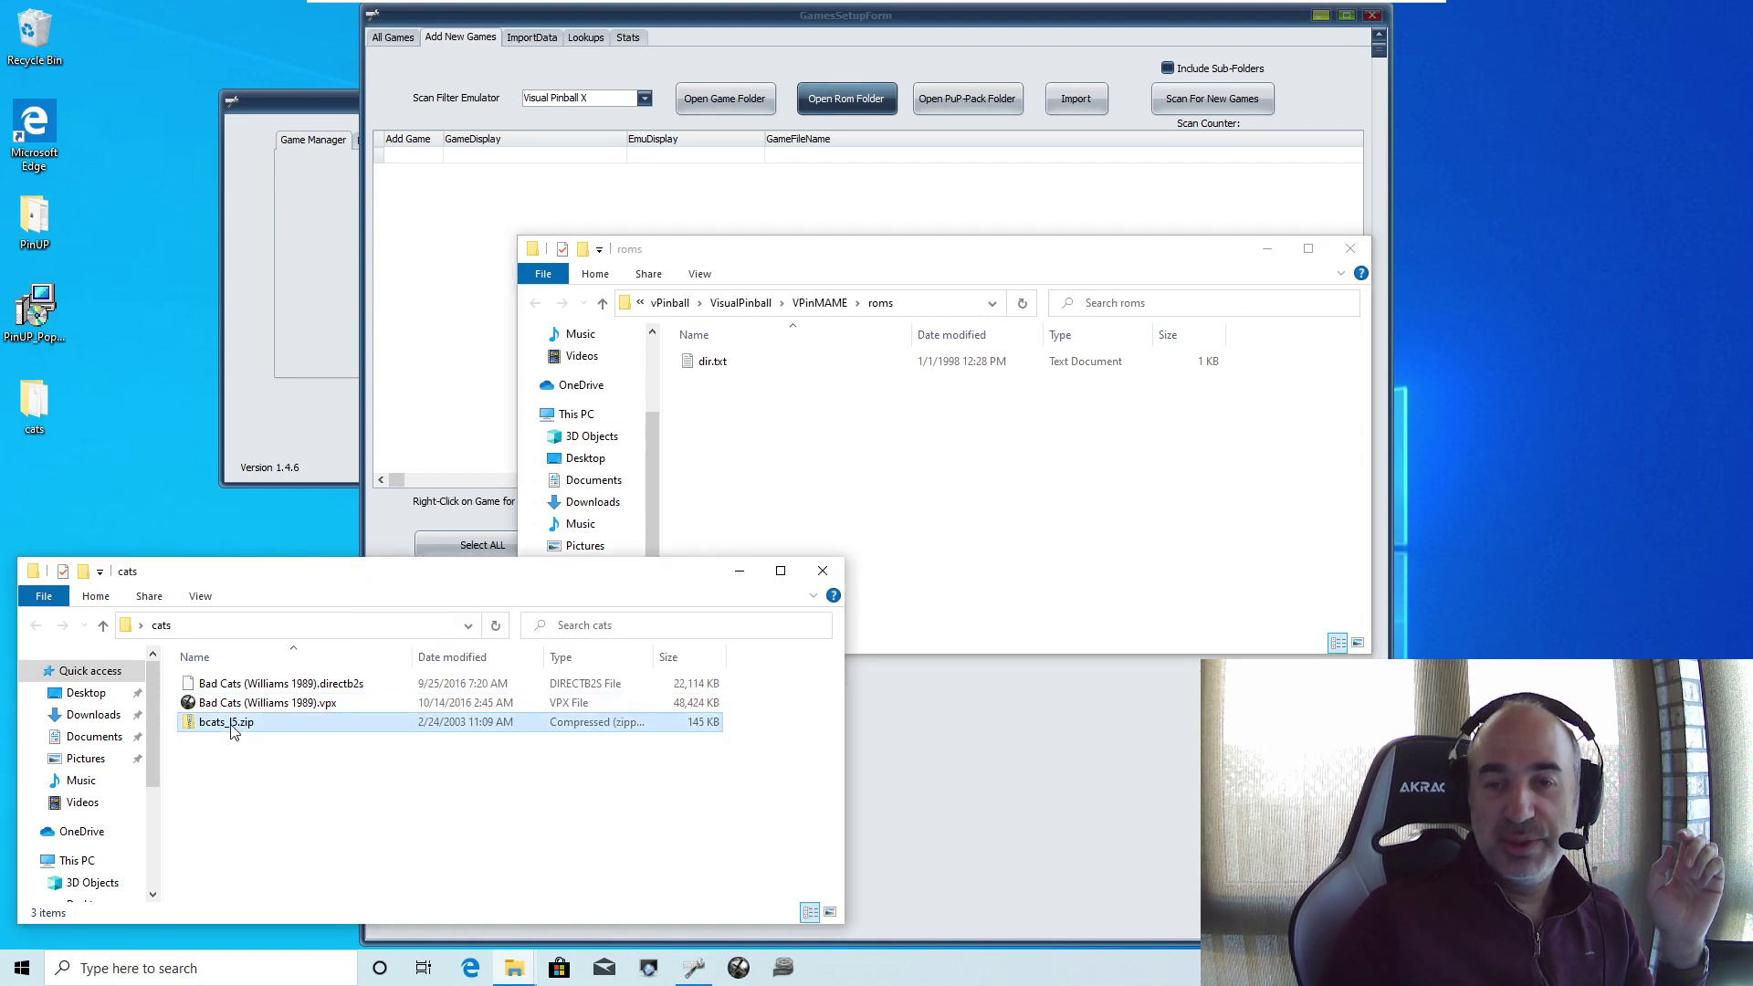
pyautogui.rightClick(223, 724)
pyautogui.click(274, 595)
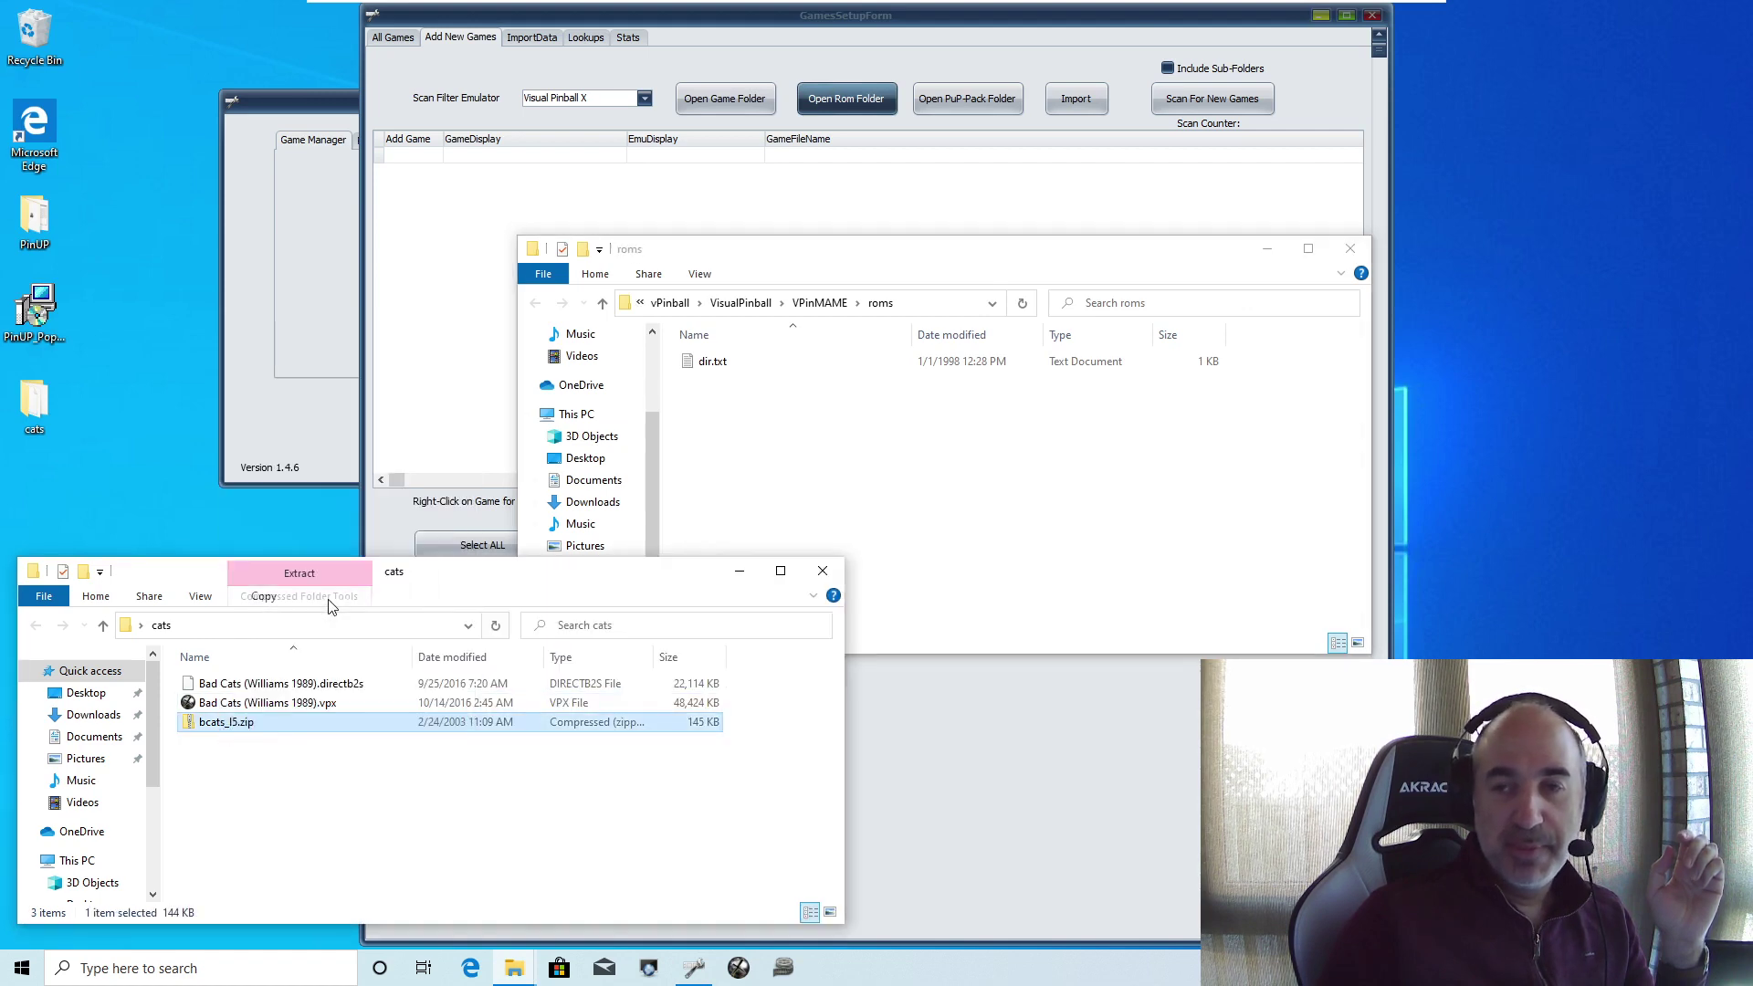
pyautogui.rightClick(932, 484)
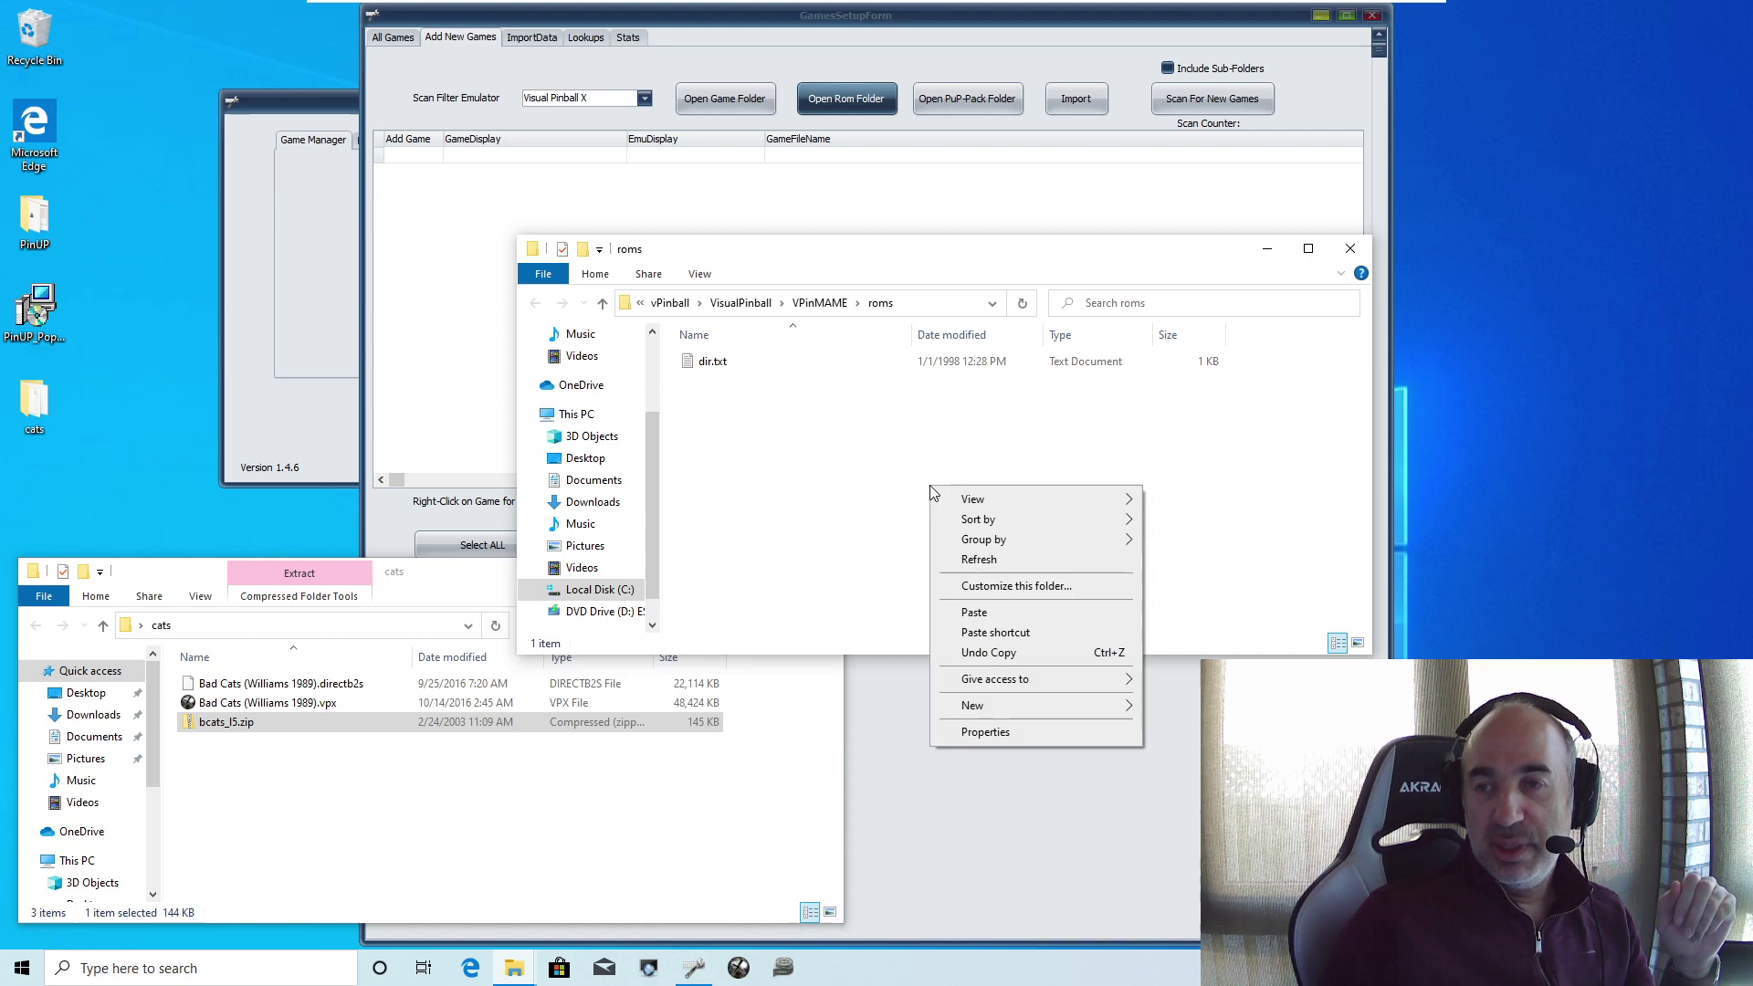
pyautogui.click(1017, 609)
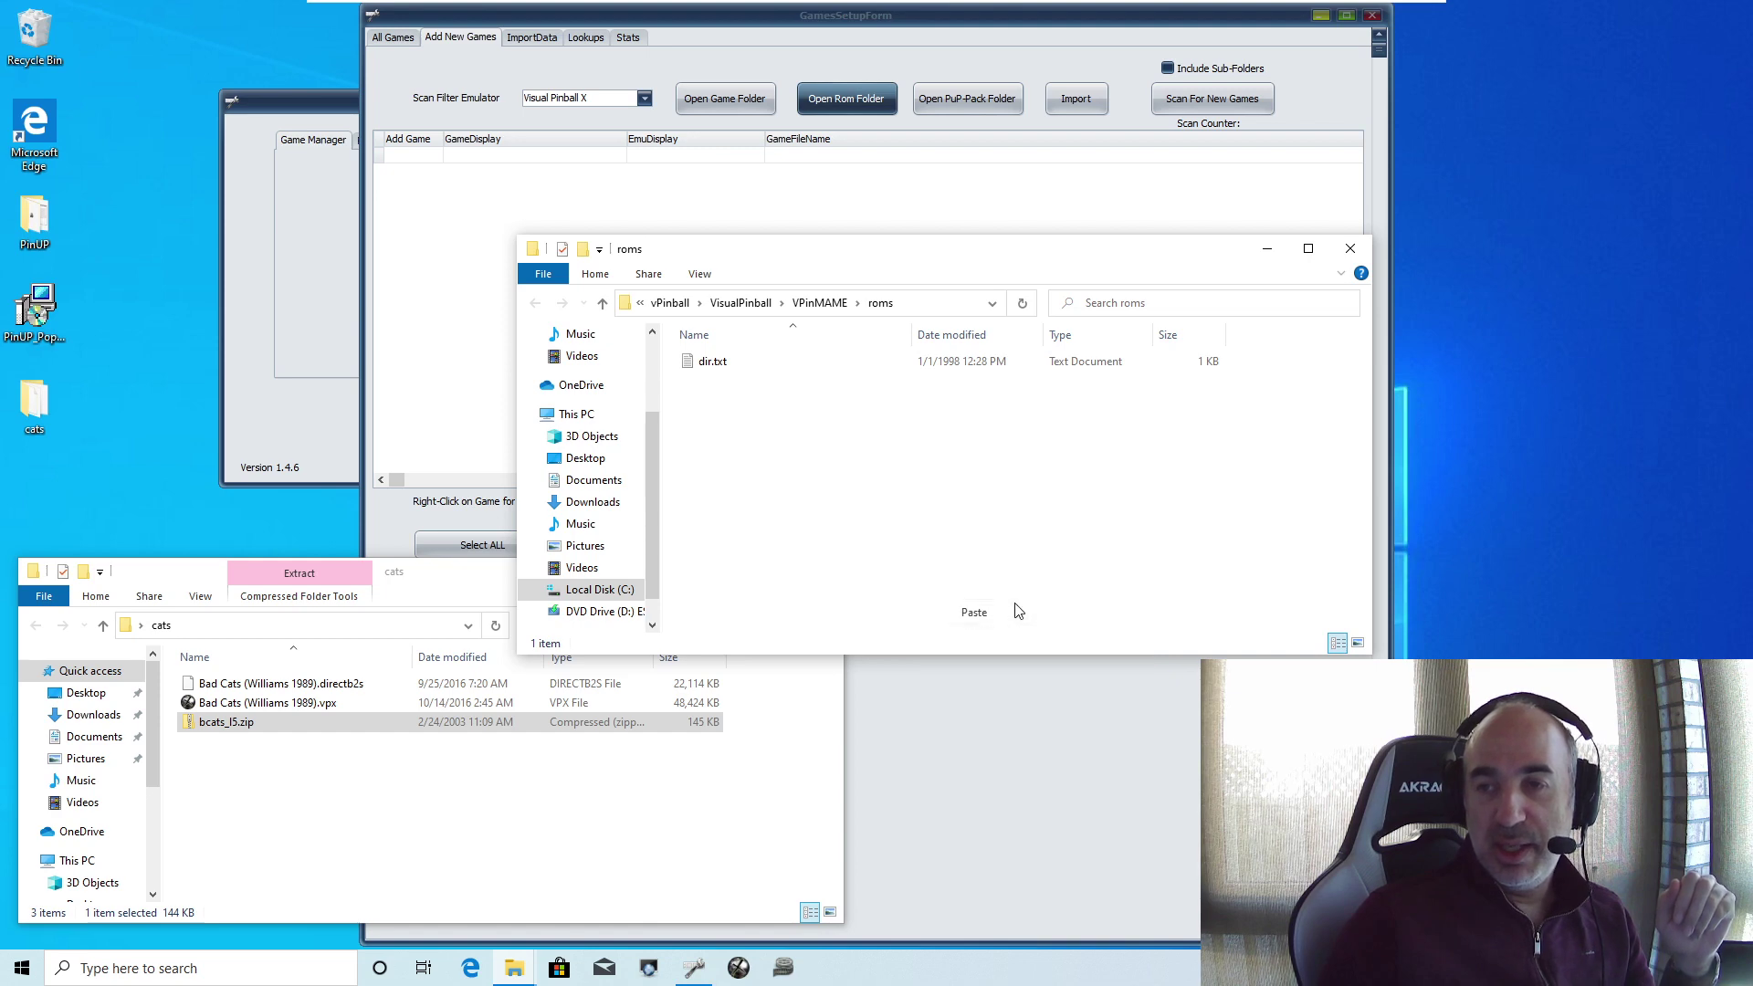
pyautogui.click(912, 480)
pyautogui.click(1349, 248)
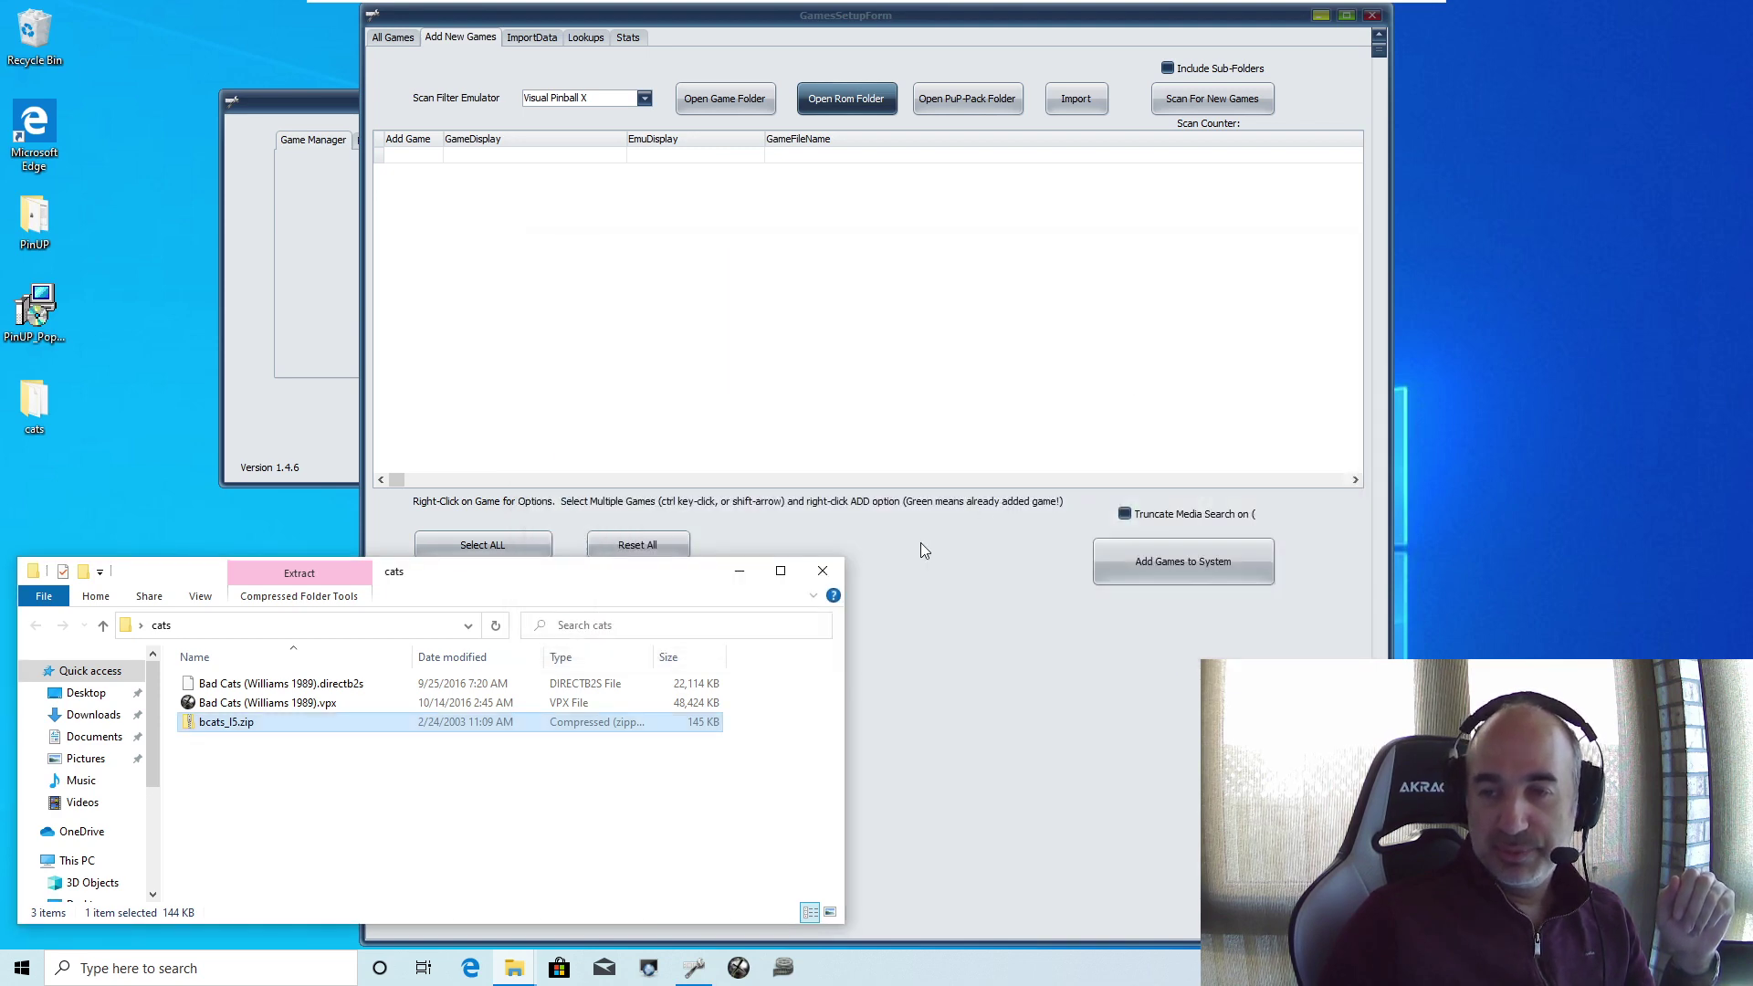
pyautogui.click(821, 570)
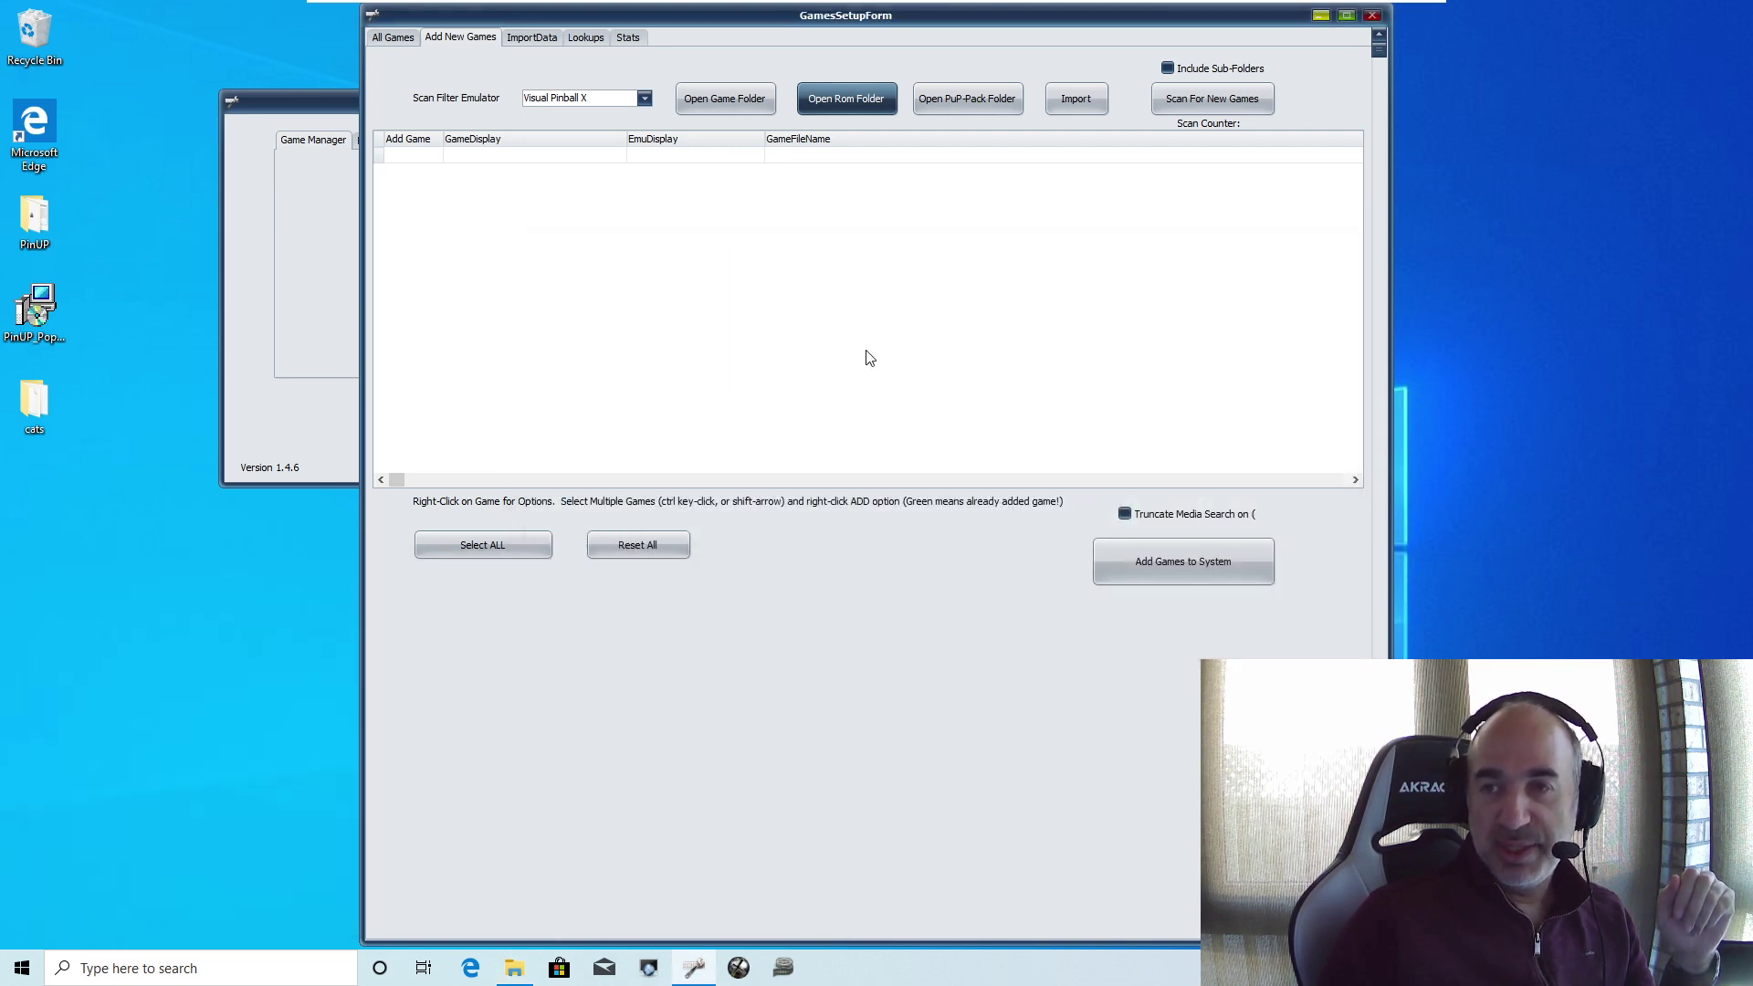
# Step: Scan for new games and set Nudge Test and Calibration to be ignored always
pyautogui.click(1192, 102)
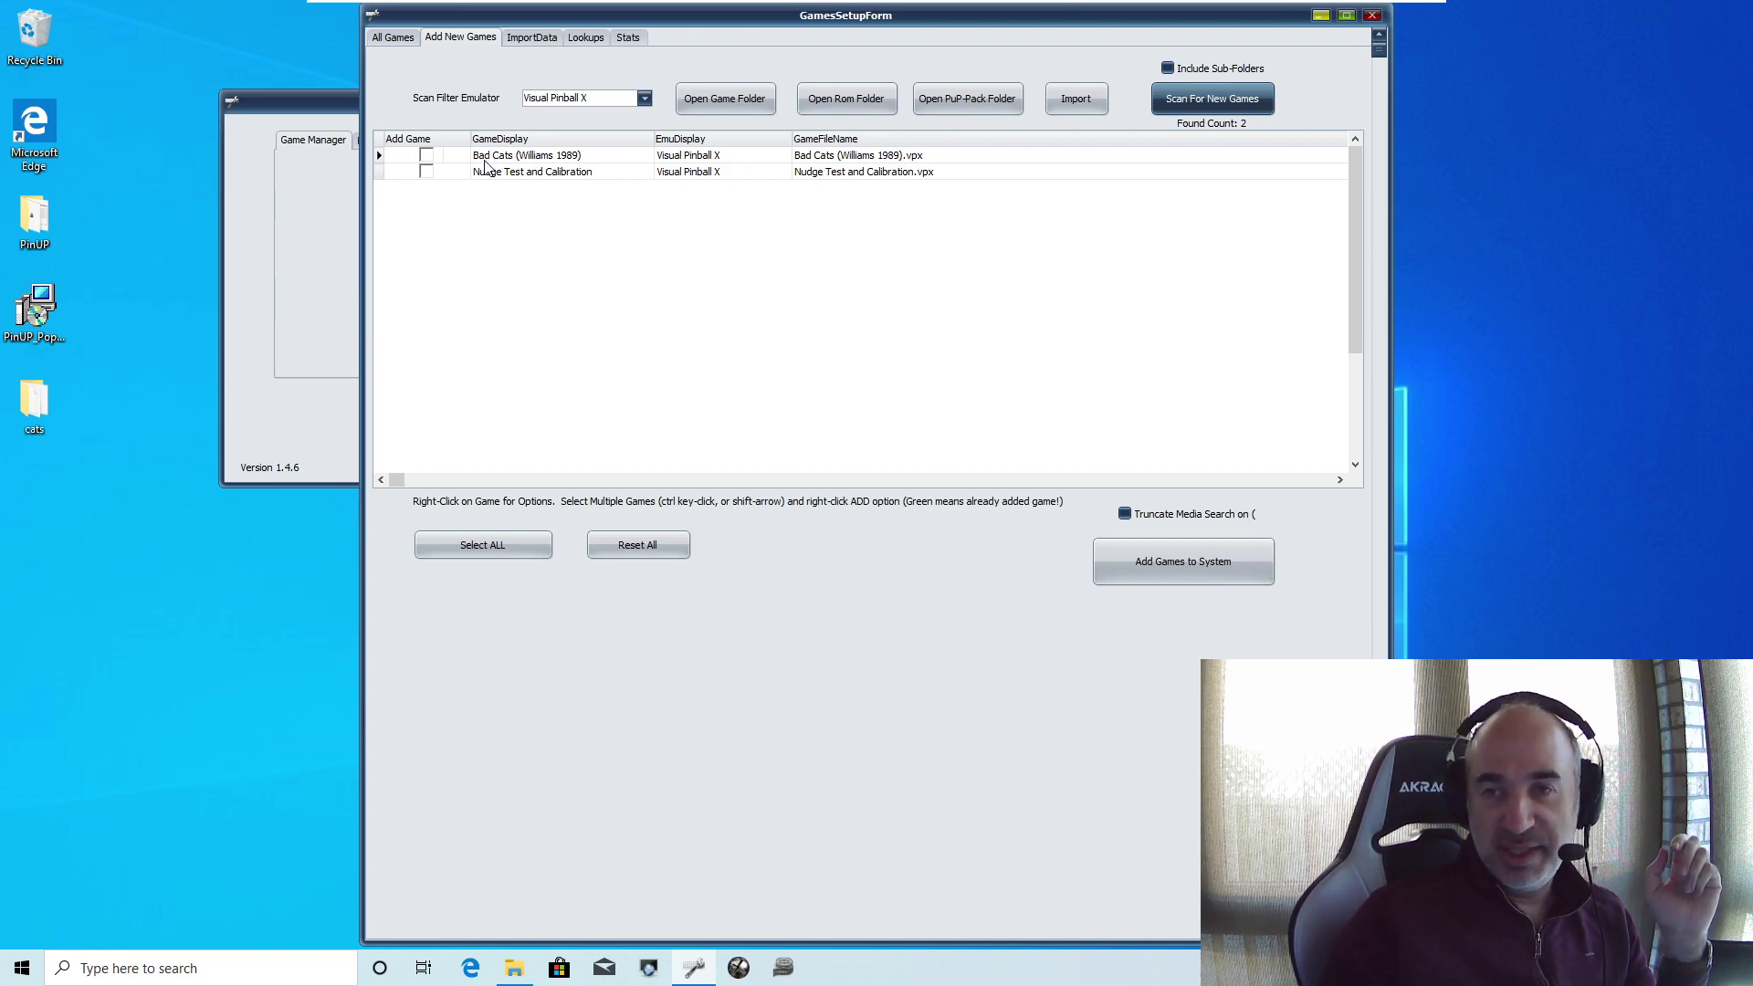
pyautogui.click(812, 179)
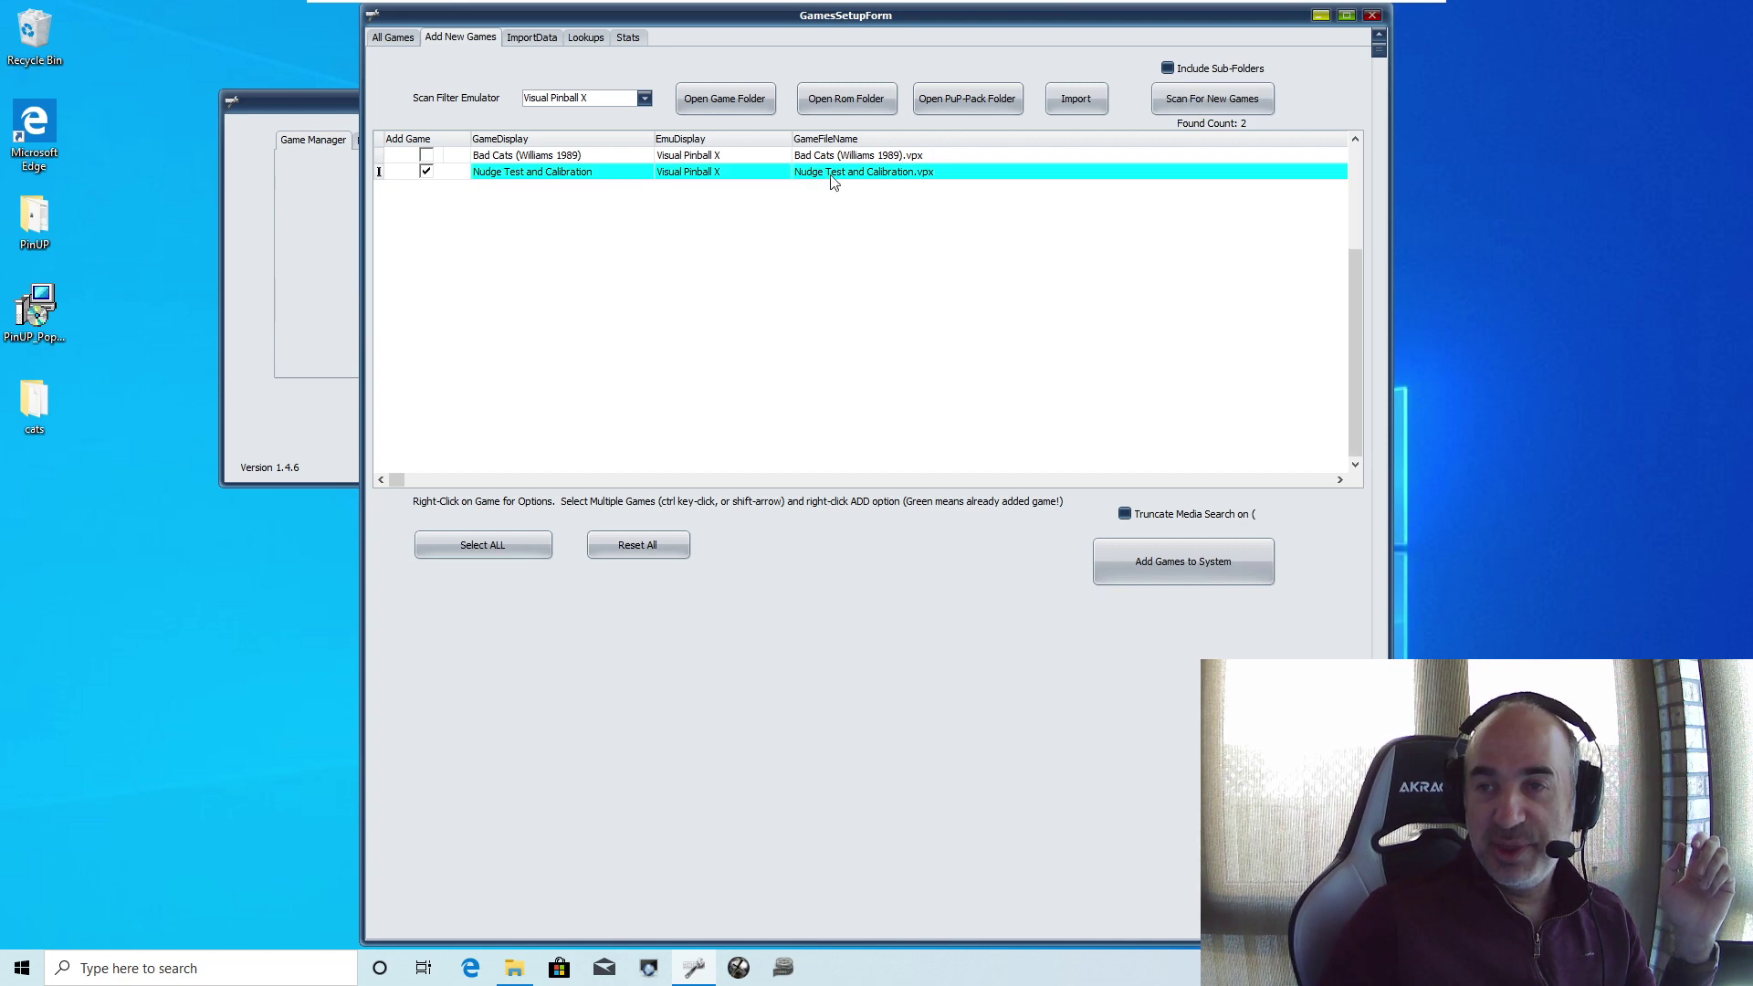
pyautogui.rightClick(553, 179)
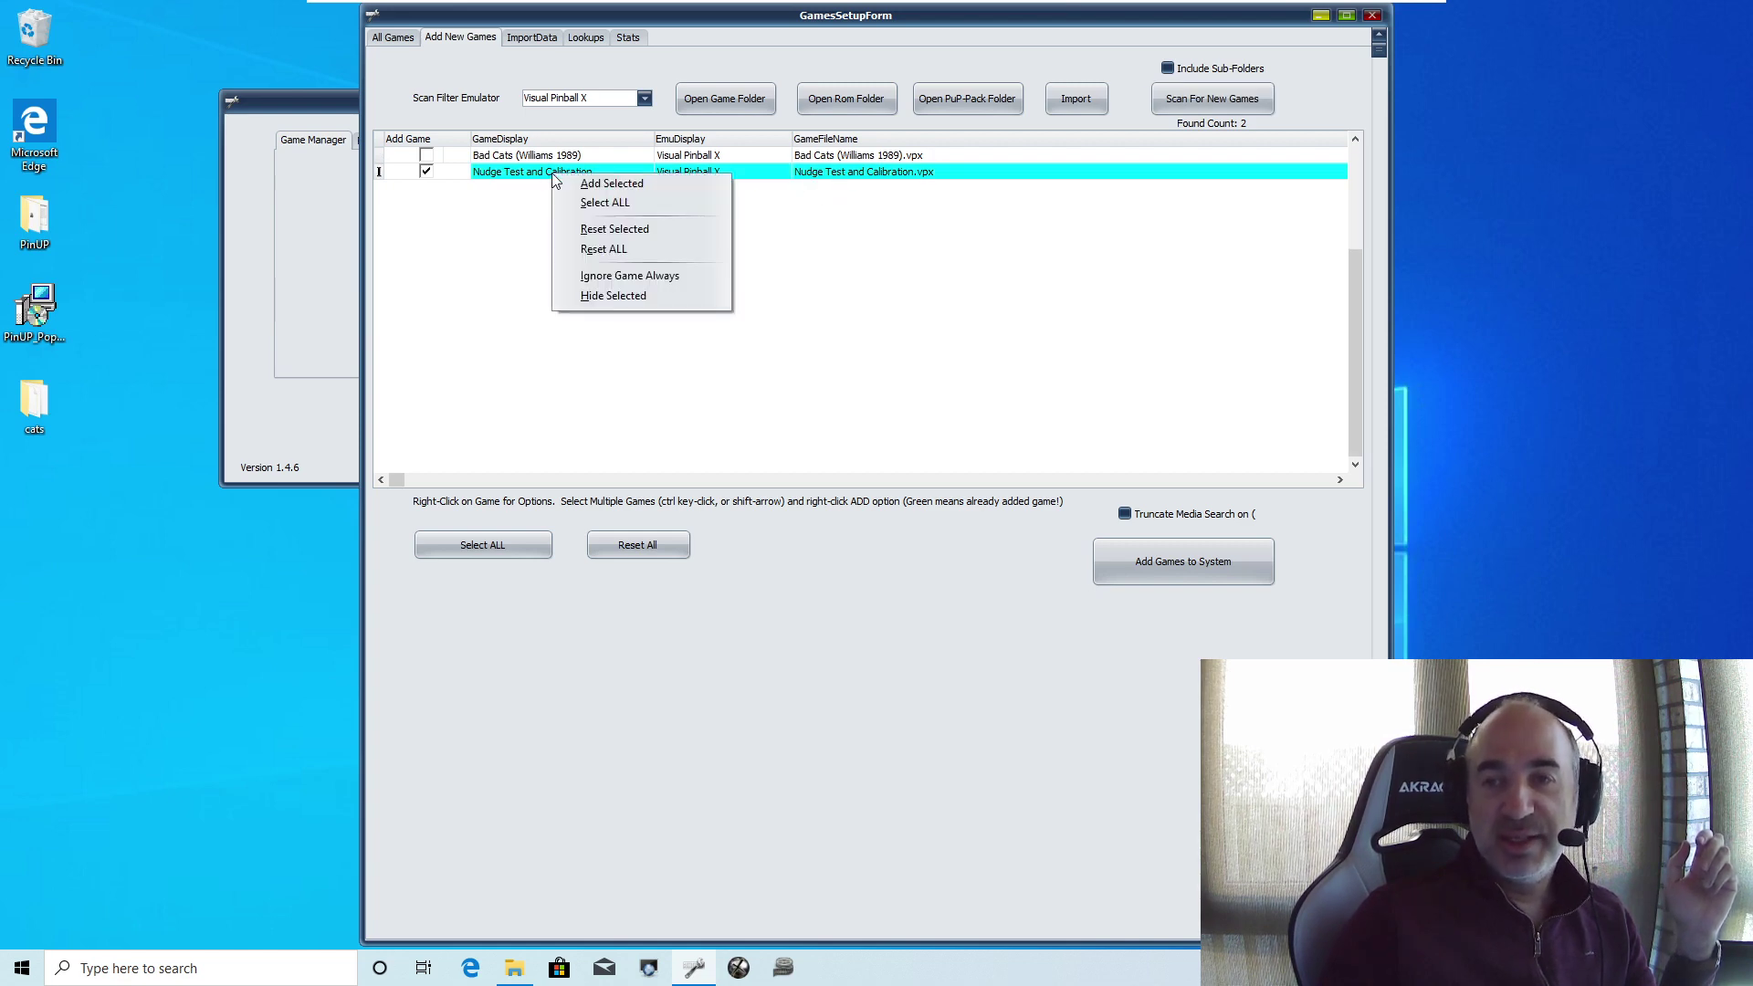
pyautogui.click(680, 275)
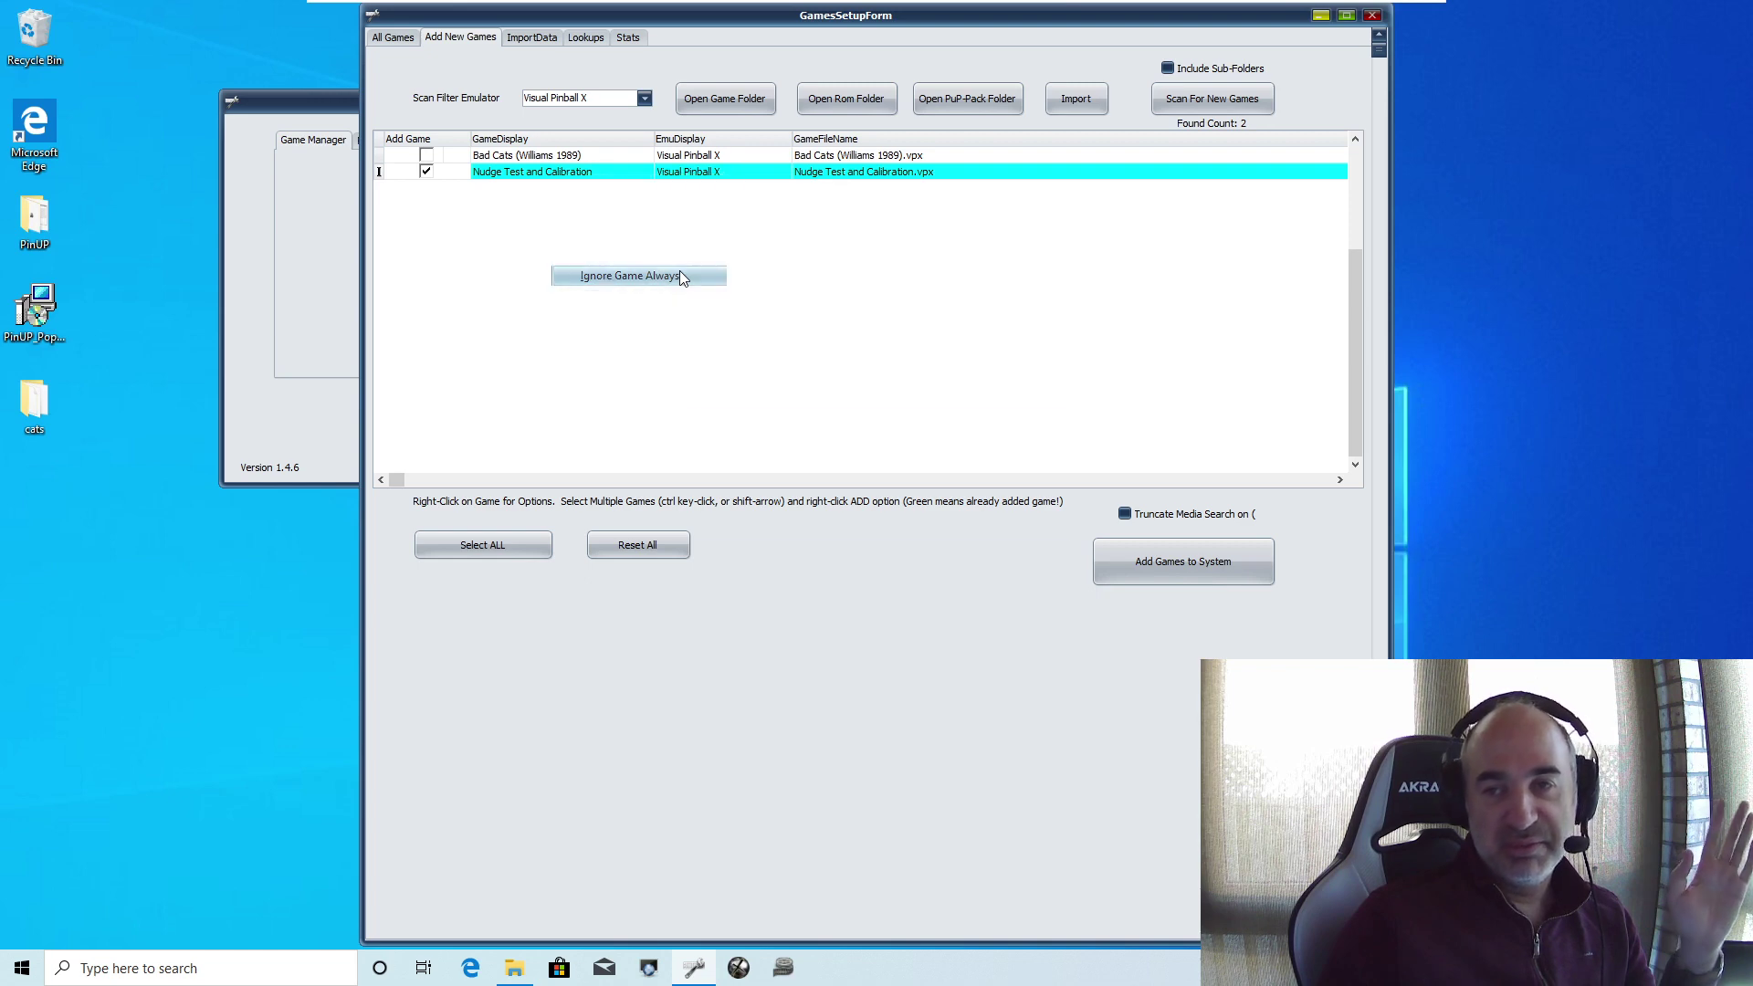
pyautogui.click(825, 501)
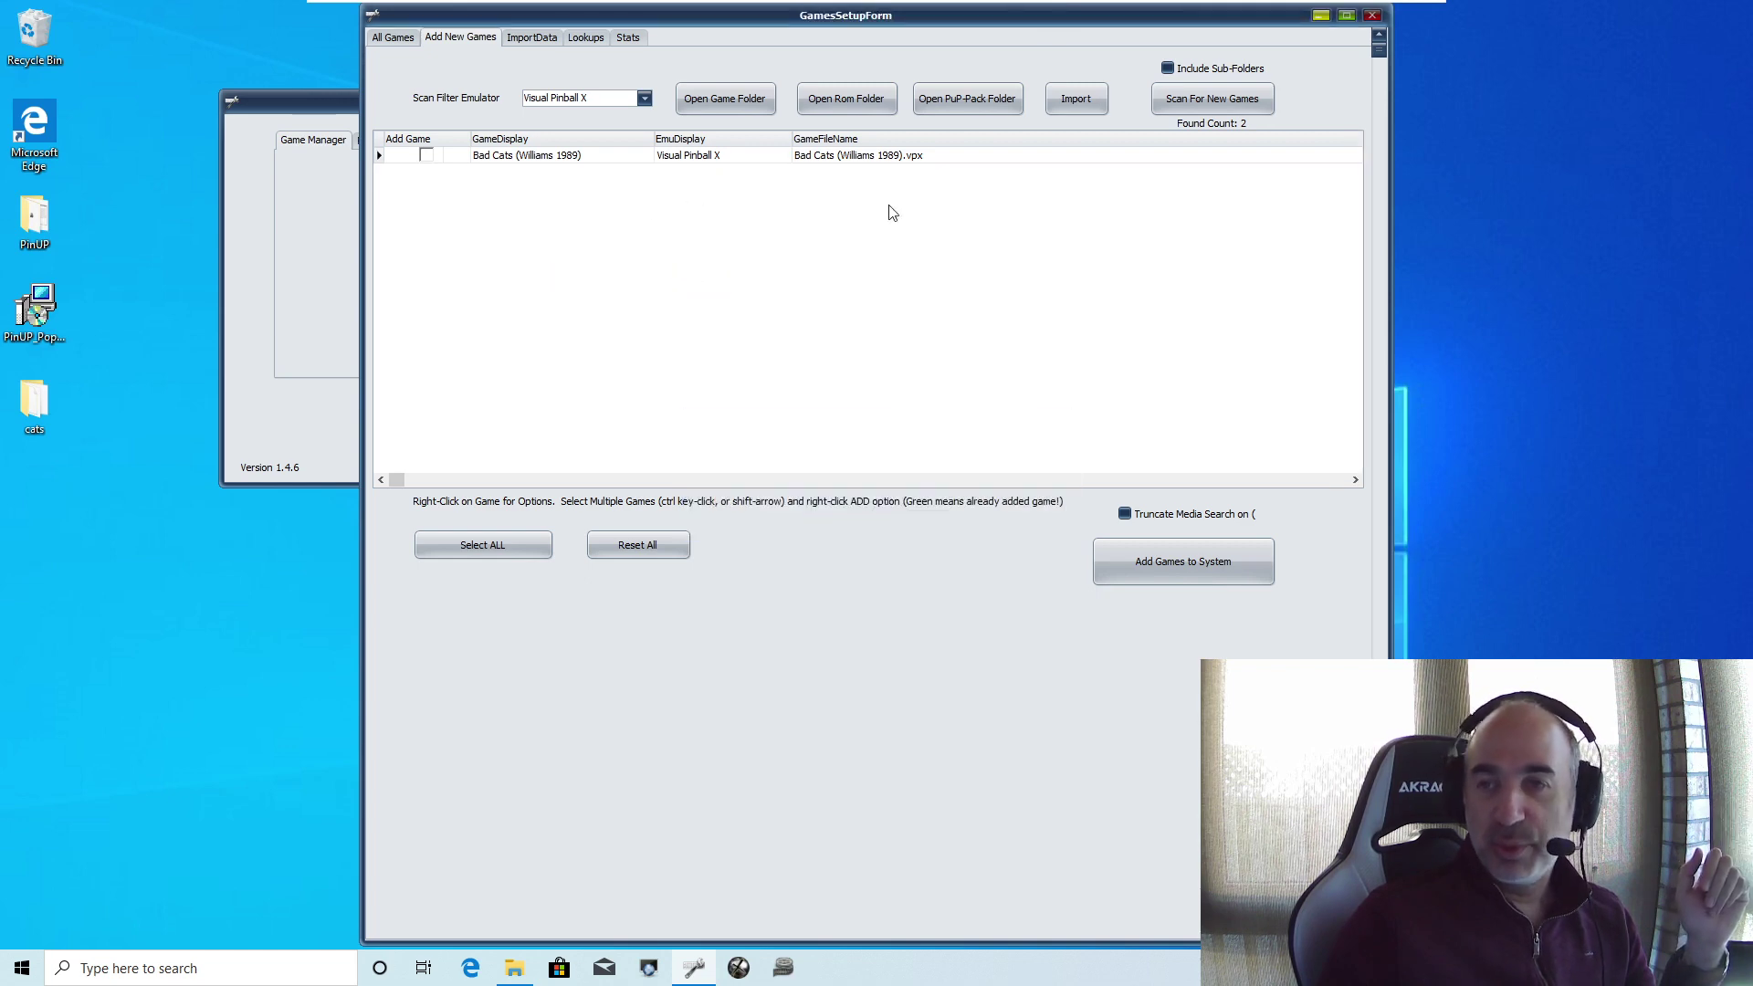
# Step: Add Bad Cats (Williams 1989) to the system, save its game record and close the Games Manager
pyautogui.click(543, 157)
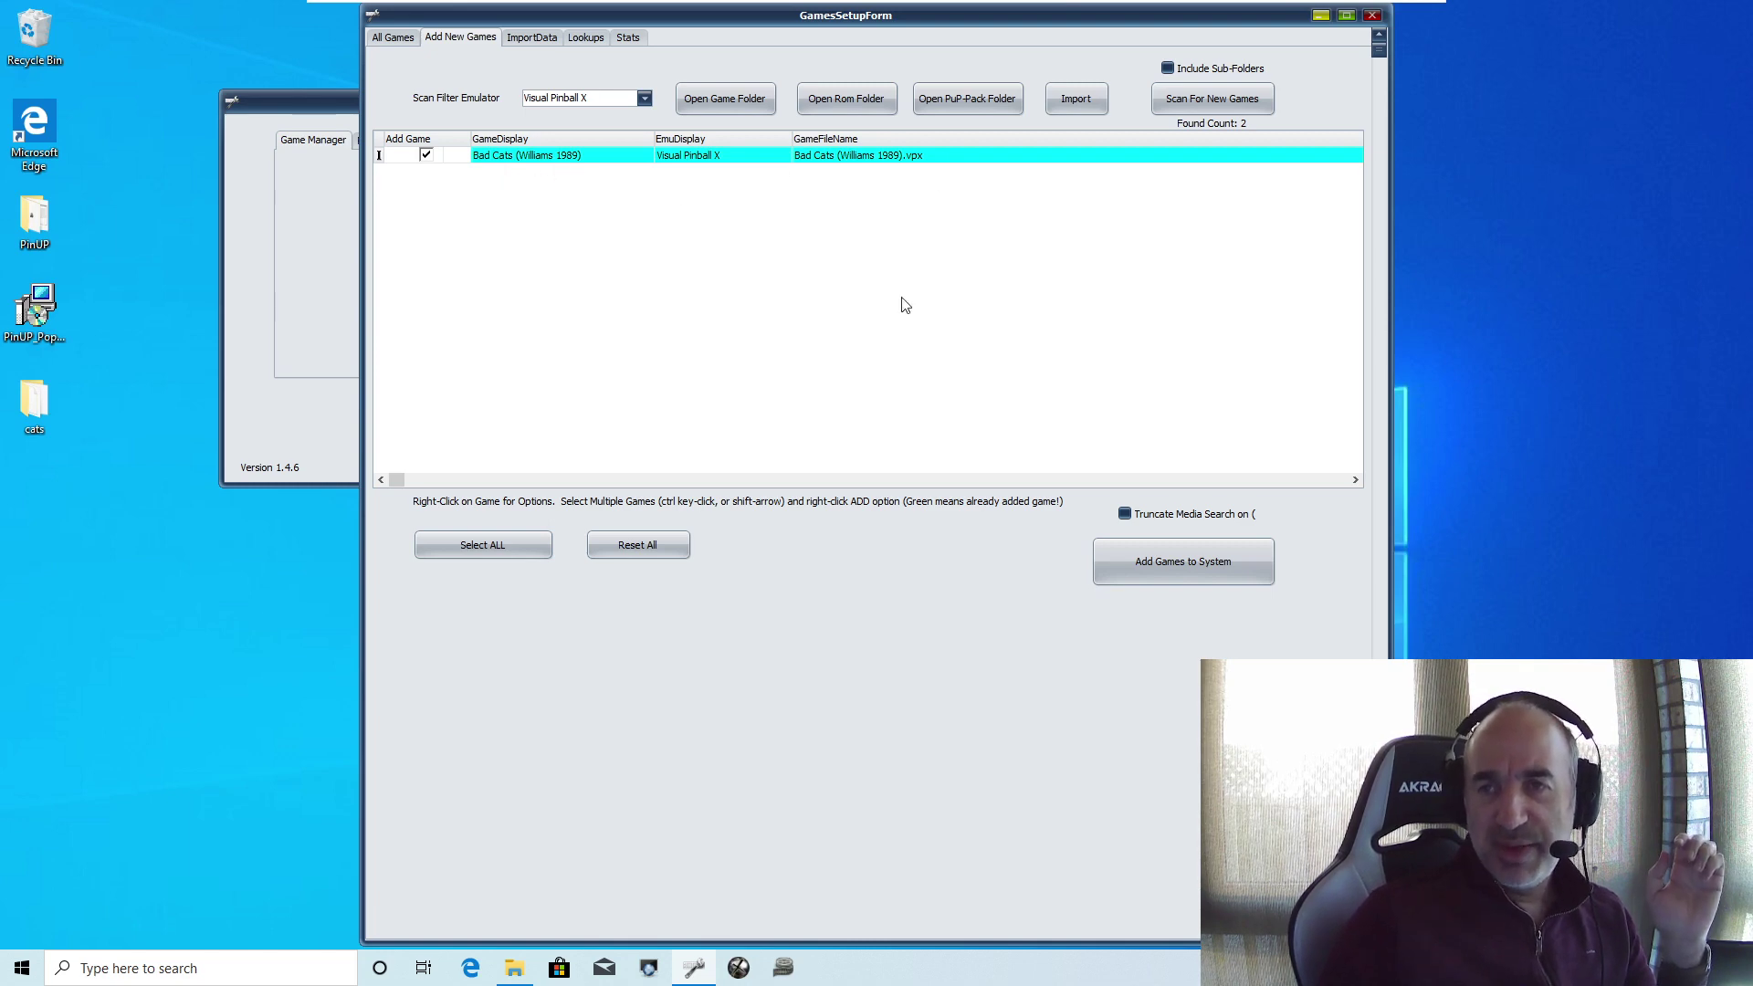
pyautogui.click(1180, 567)
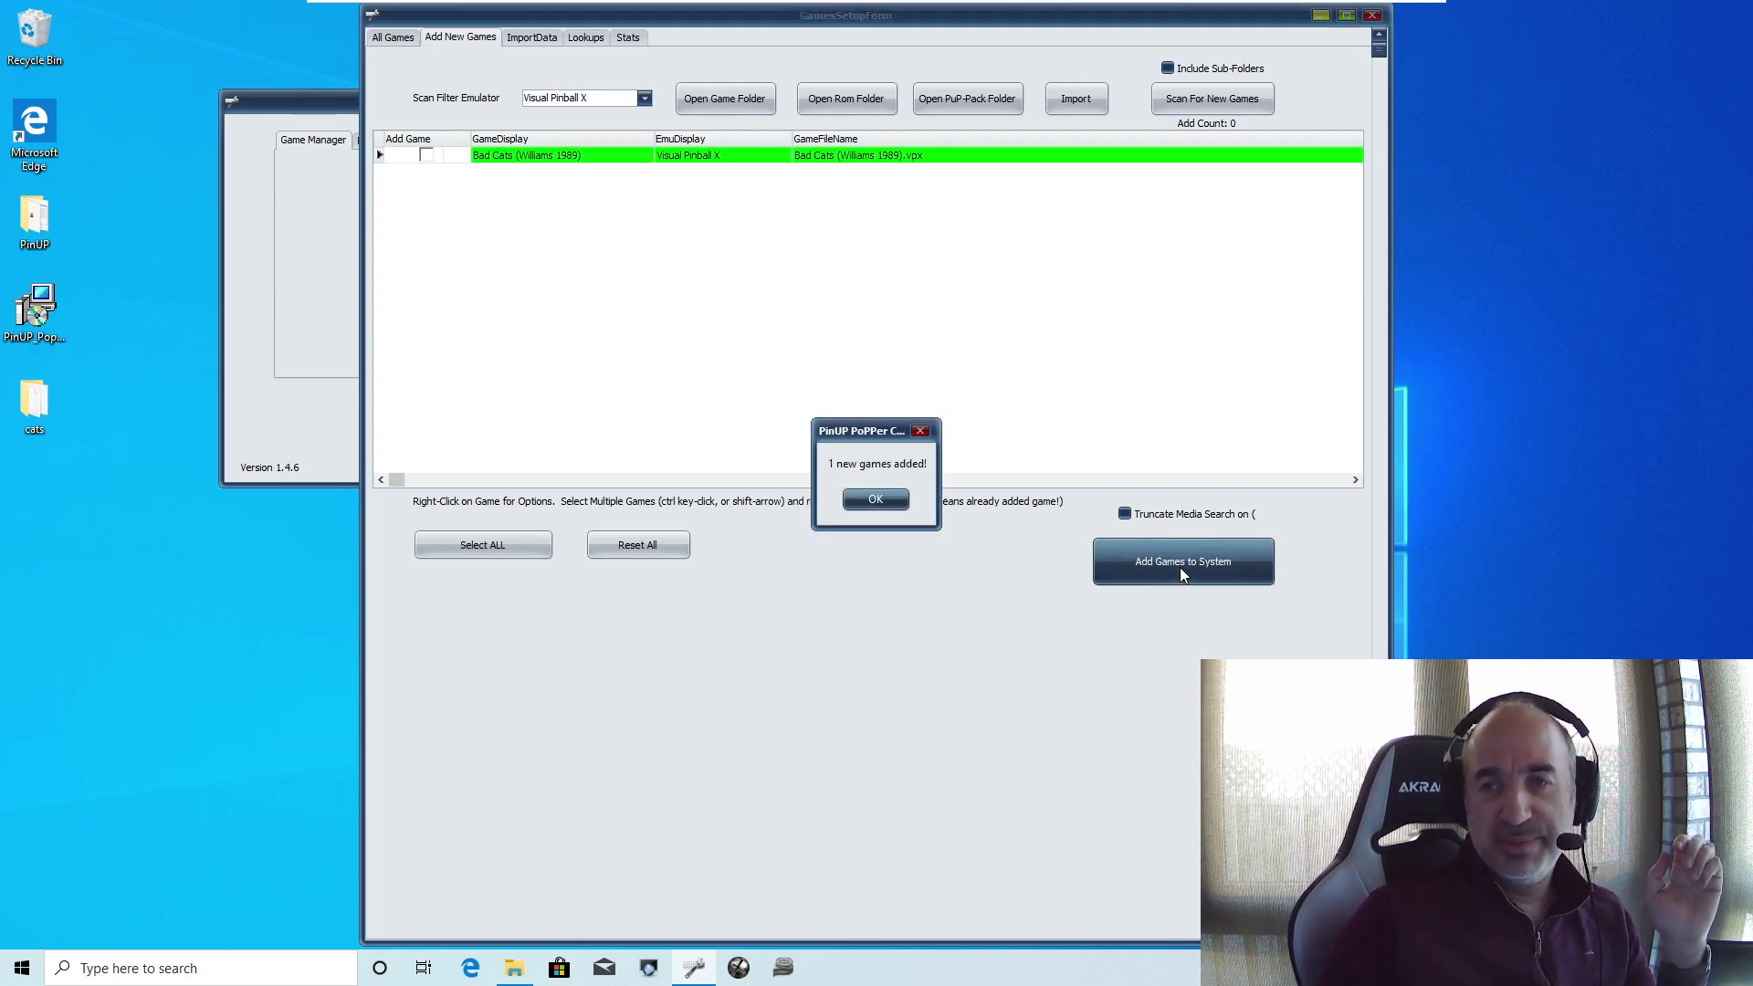
pyautogui.click(872, 498)
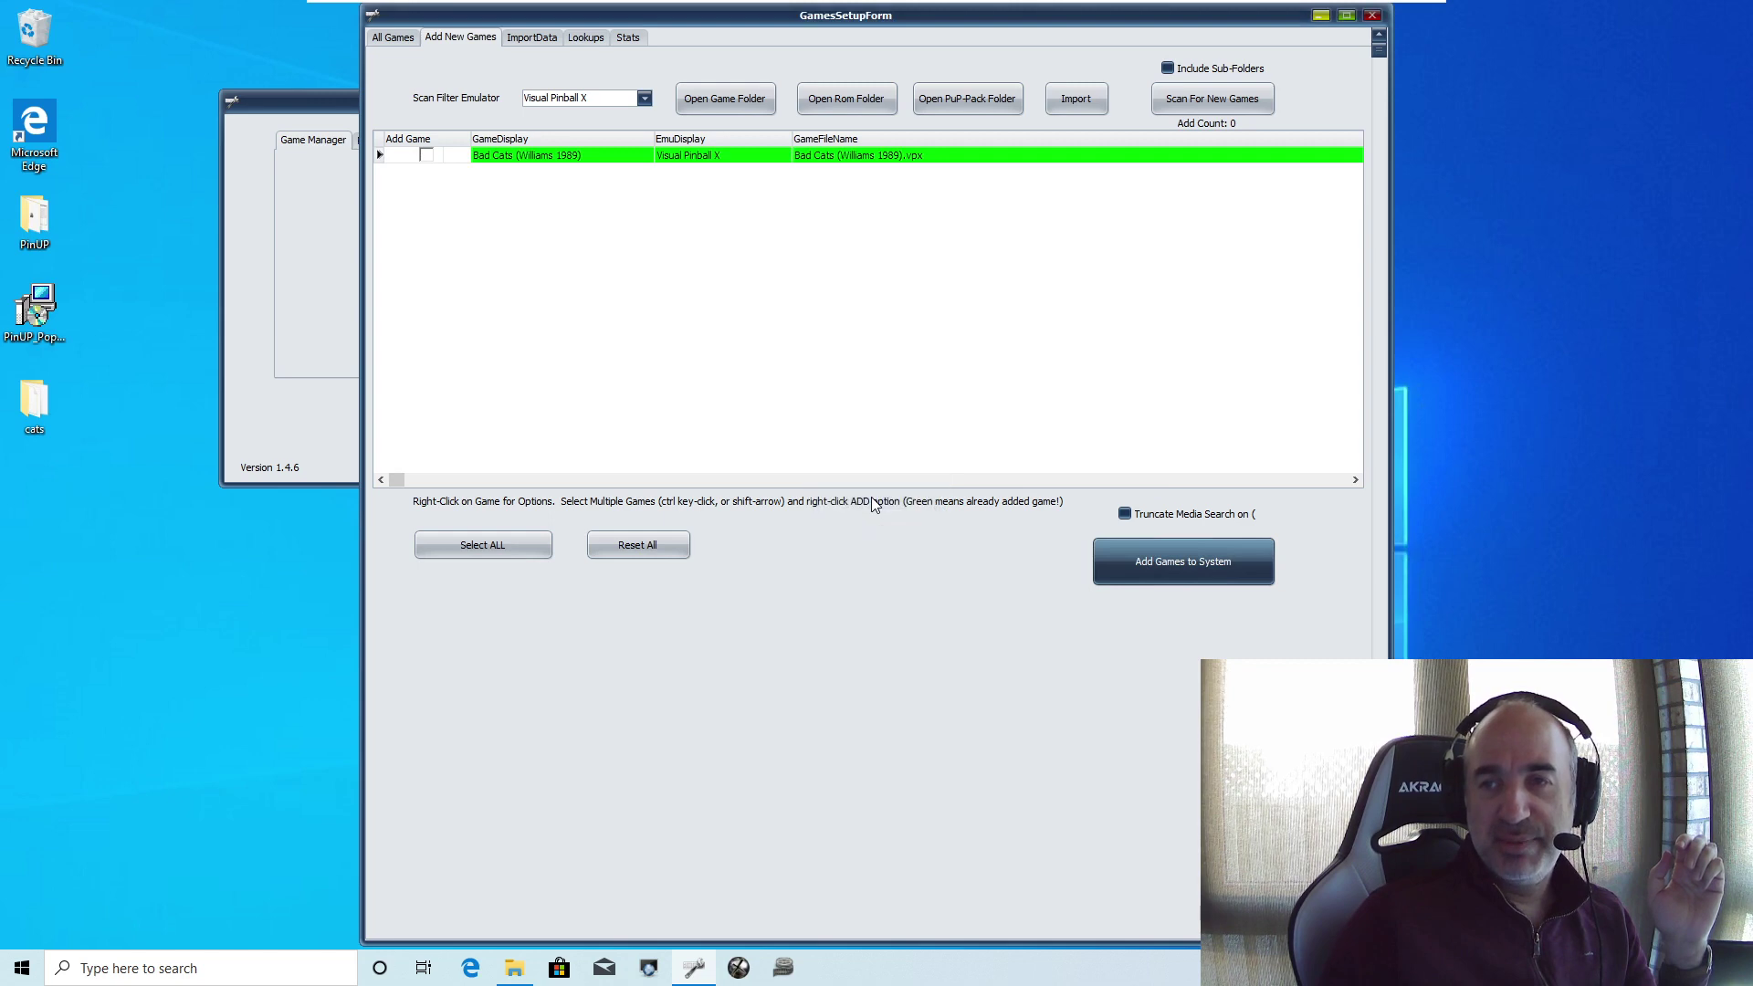
pyautogui.click(391, 38)
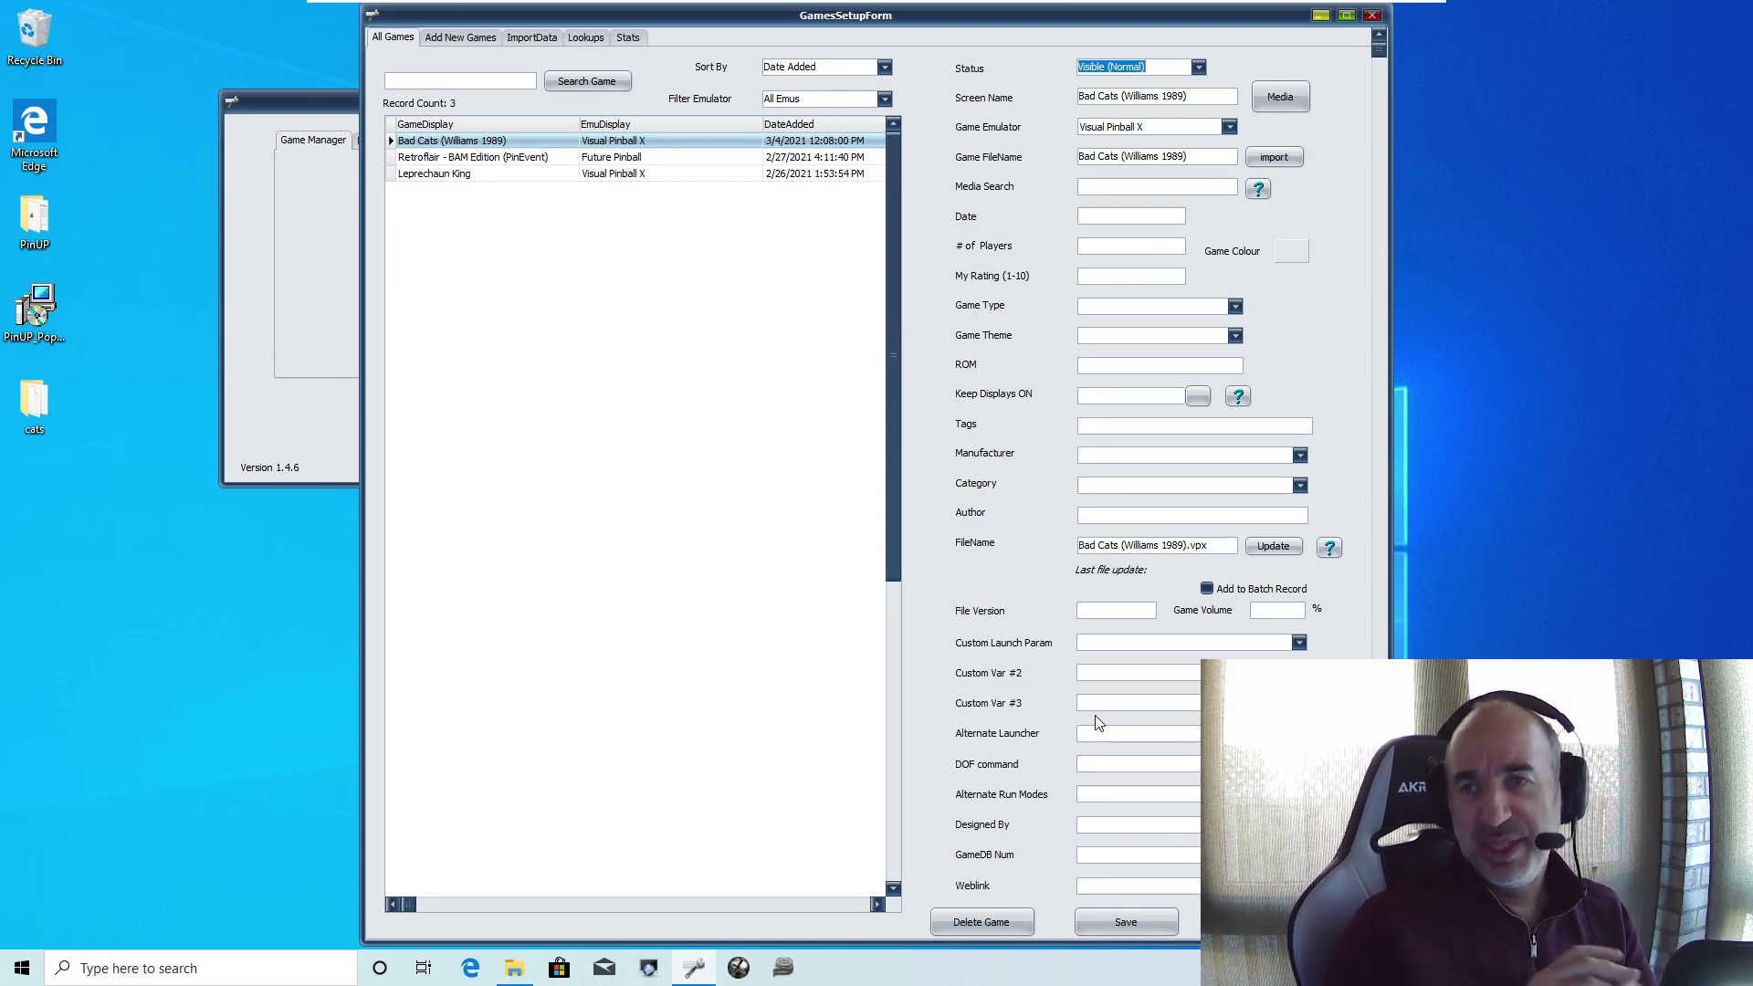
pyautogui.click(1123, 924)
pyautogui.click(1123, 924)
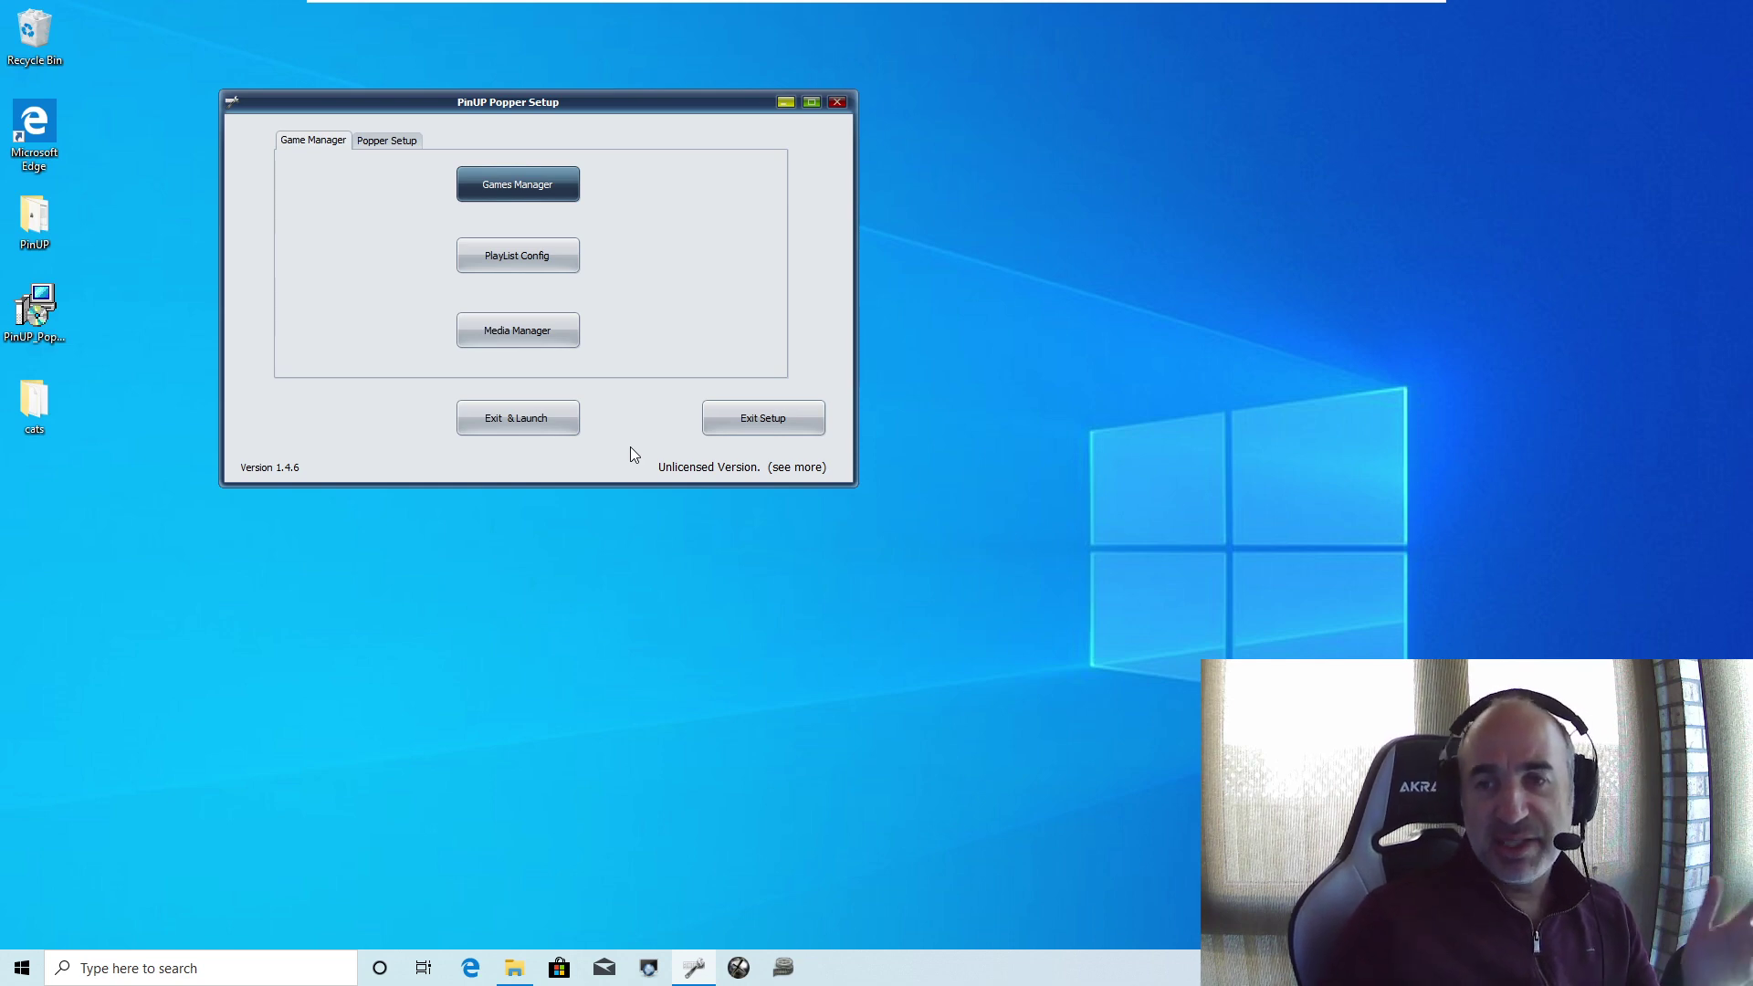
# Step: Look over the Home playlist and the playlist tree in the playlist configuration, and close it
pyautogui.click(516, 260)
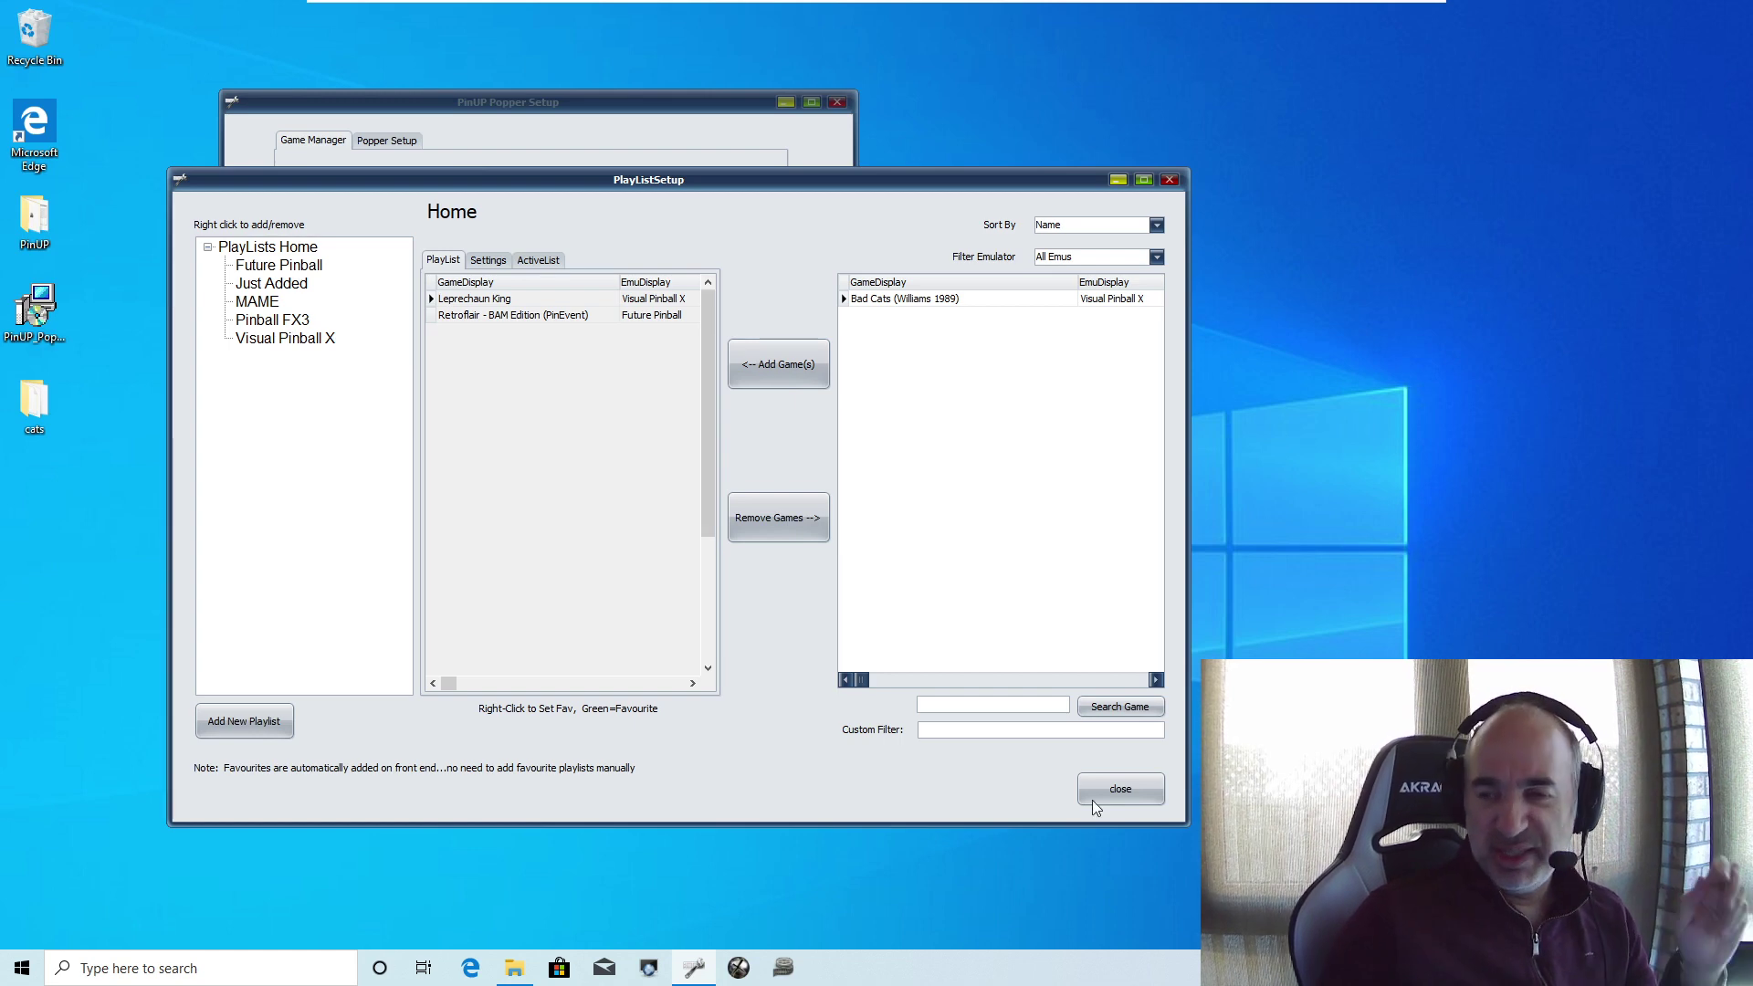
pyautogui.click(1121, 789)
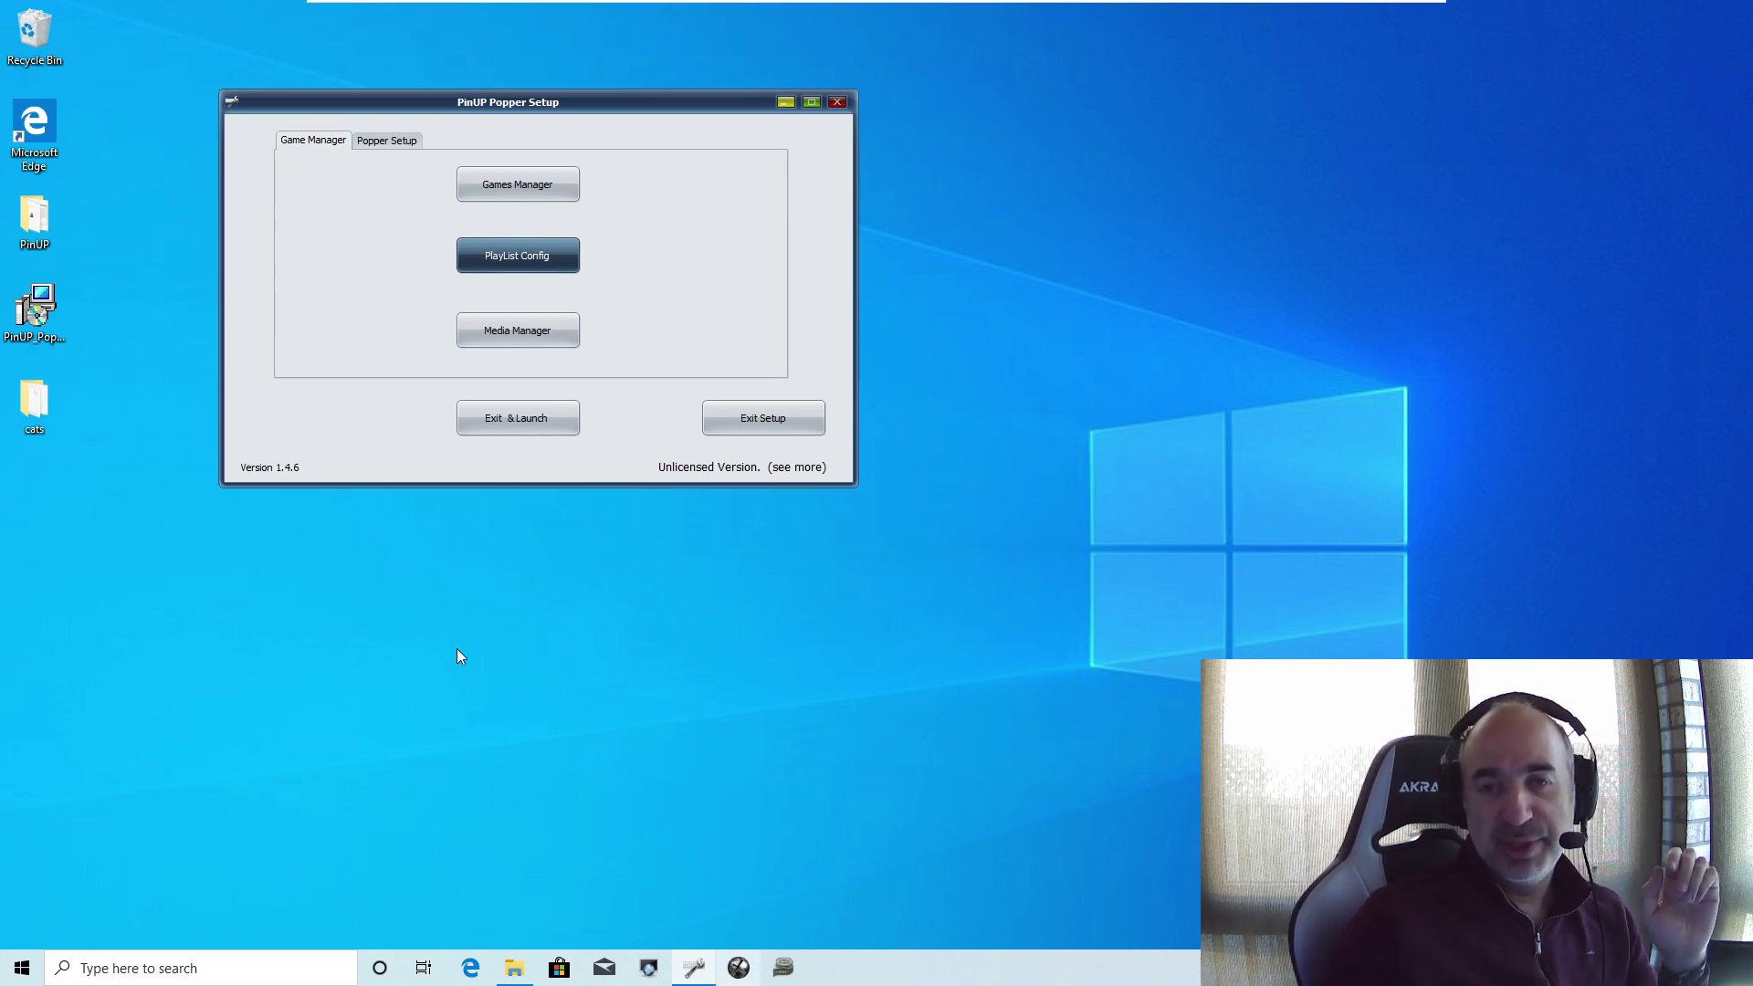
# Step: Launch VPX Visual Pinball X from the PinUP folder, open Bad Cats (Williams 1989).vpx and maximize the window
pyautogui.doubleClick(33, 219)
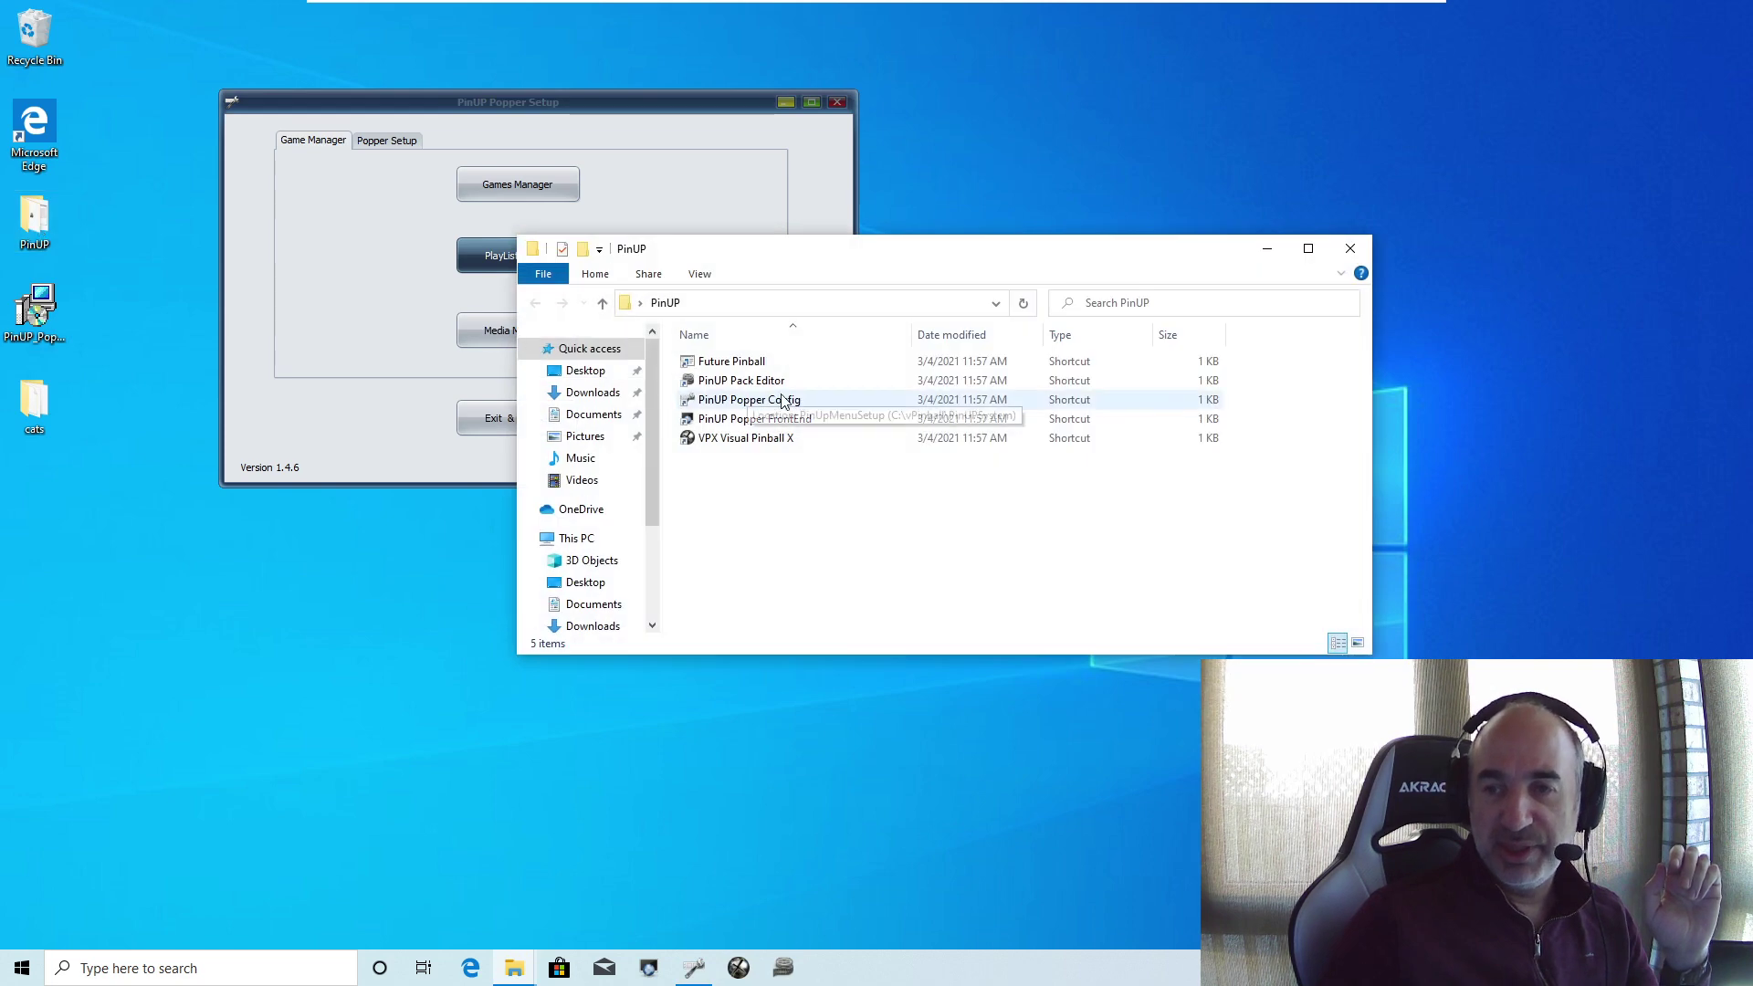
pyautogui.doubleClick(763, 439)
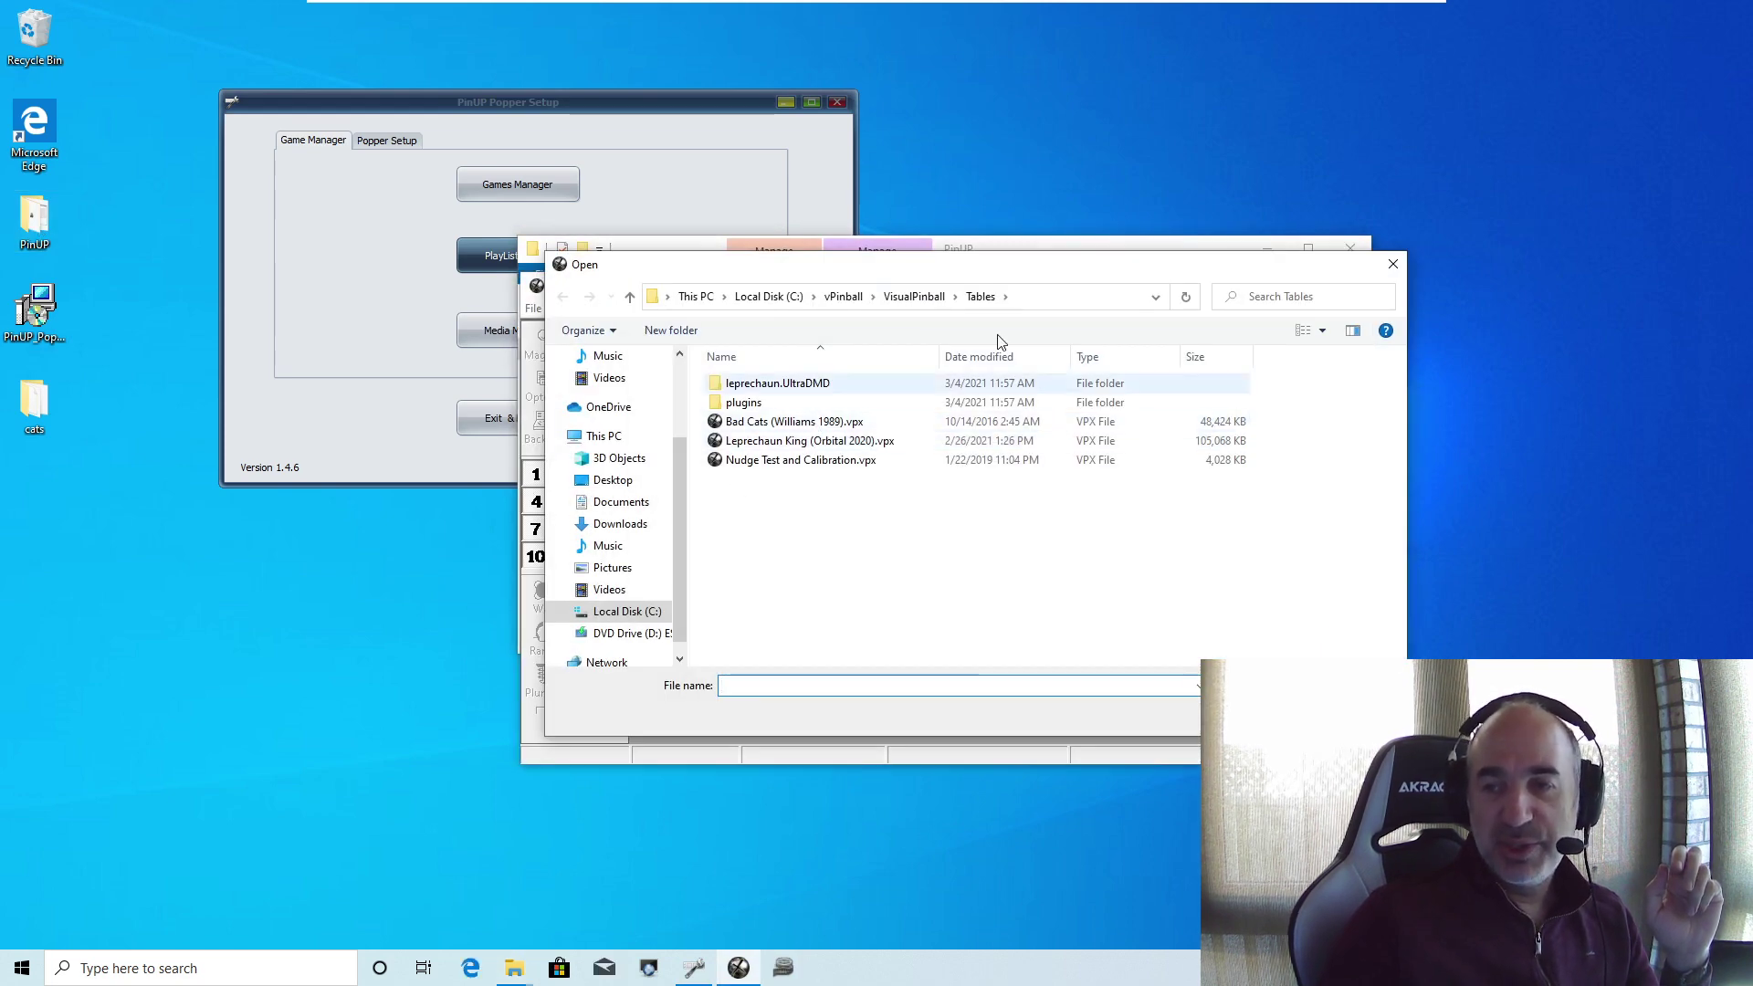
pyautogui.press('Escape')
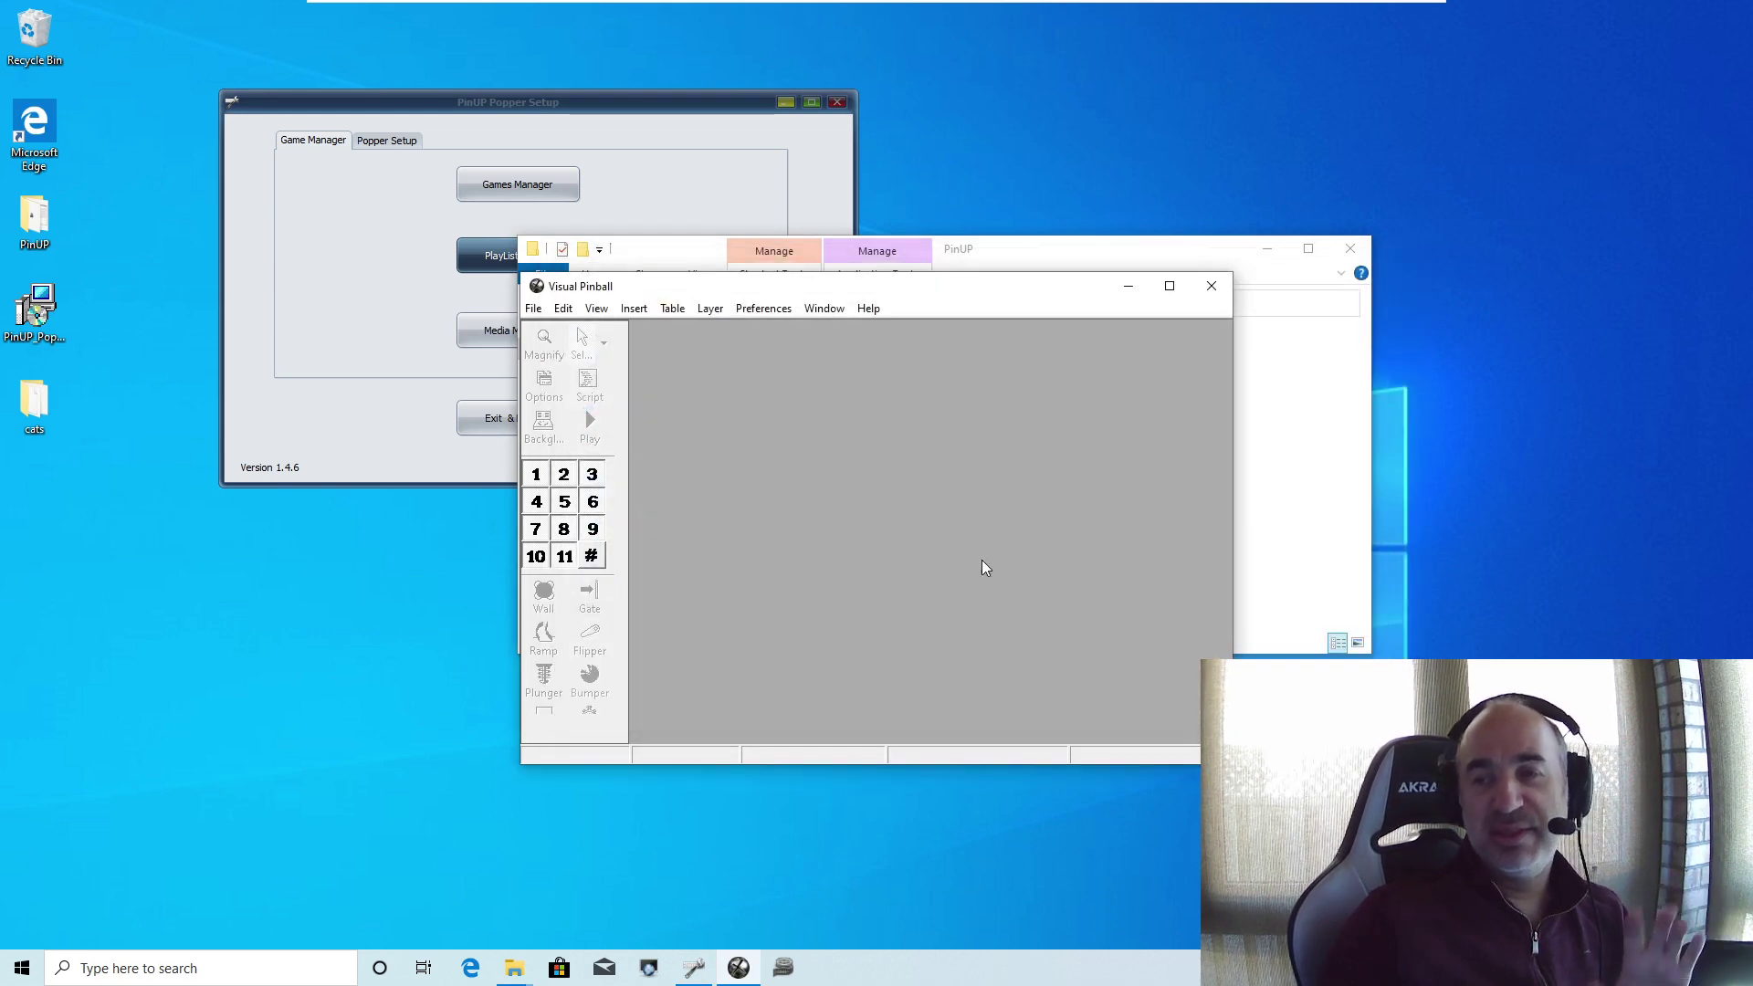
pyautogui.click(534, 310)
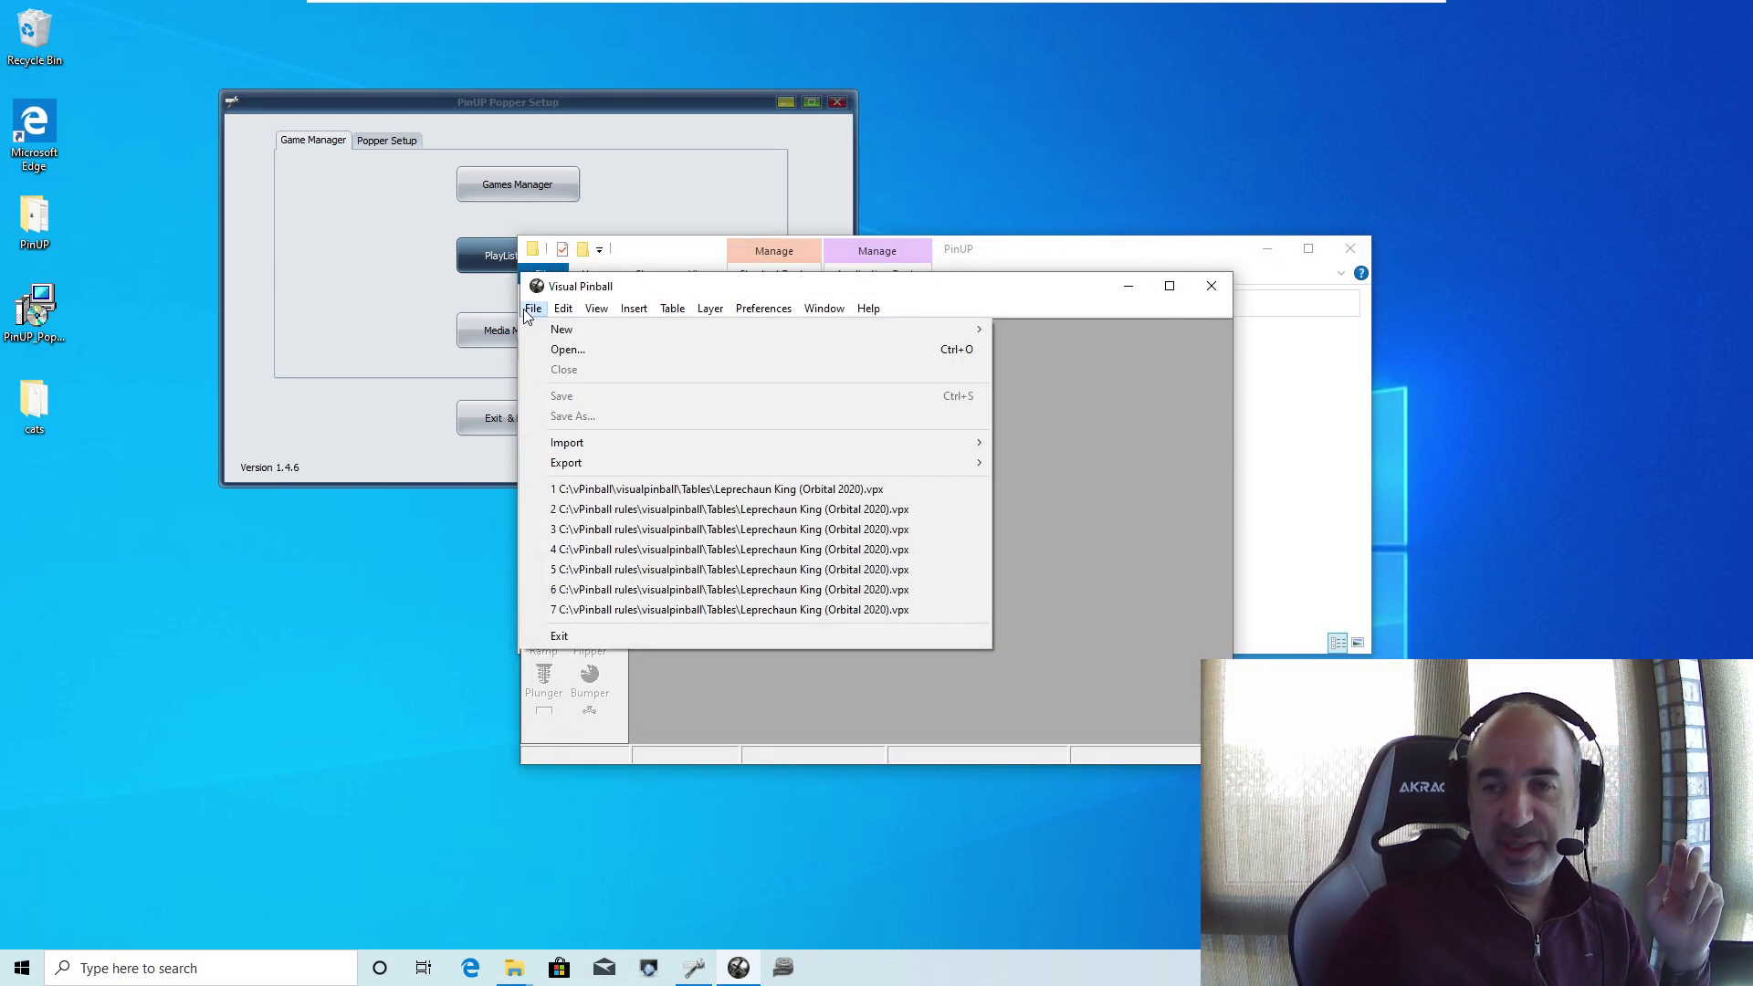
pyautogui.click(566, 348)
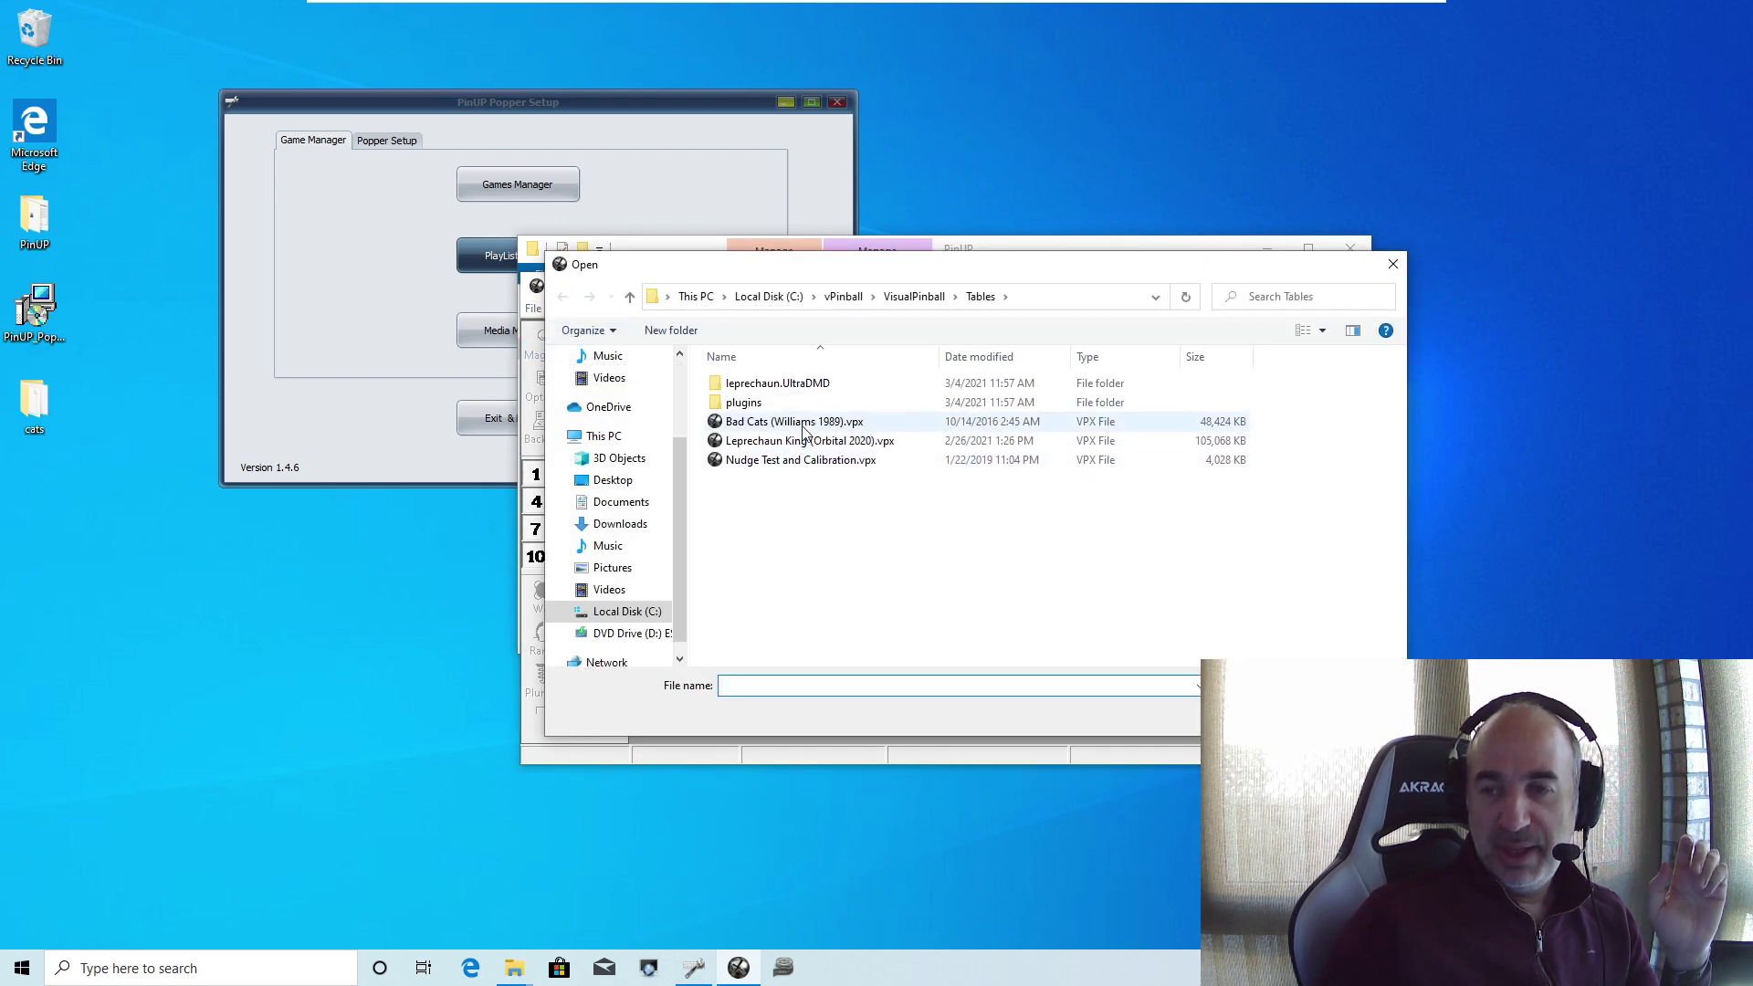
pyautogui.doubleClick(804, 426)
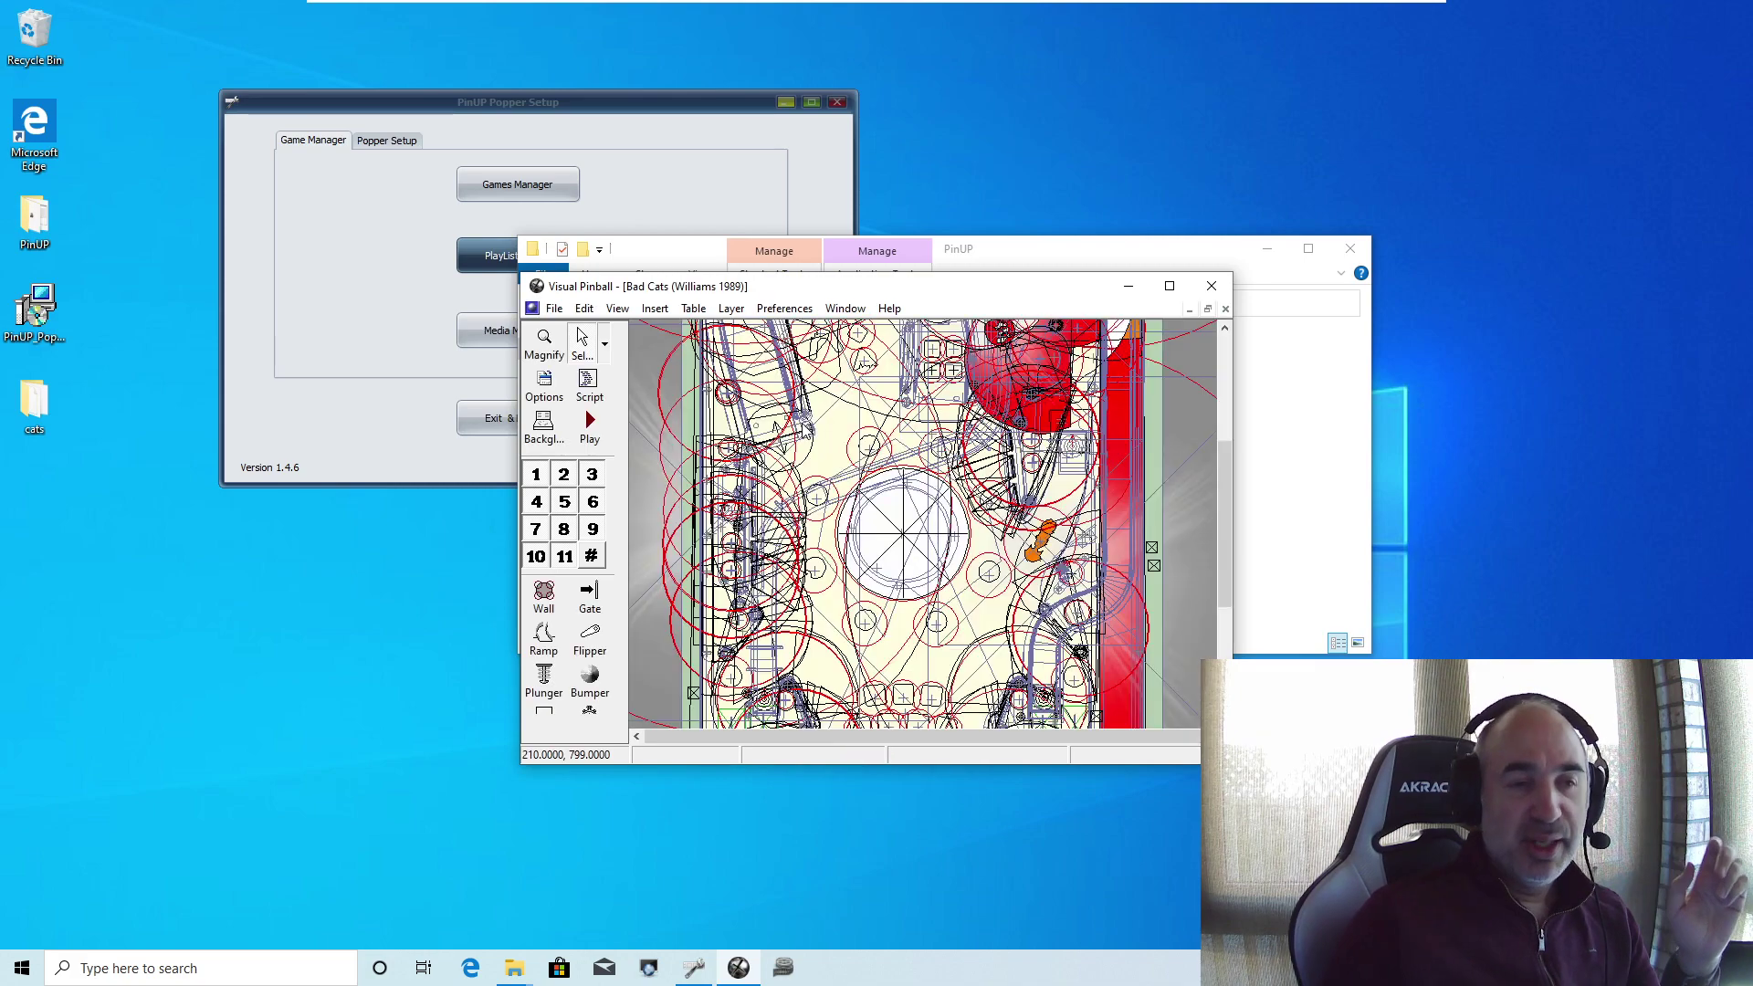
pyautogui.doubleClick(921, 290)
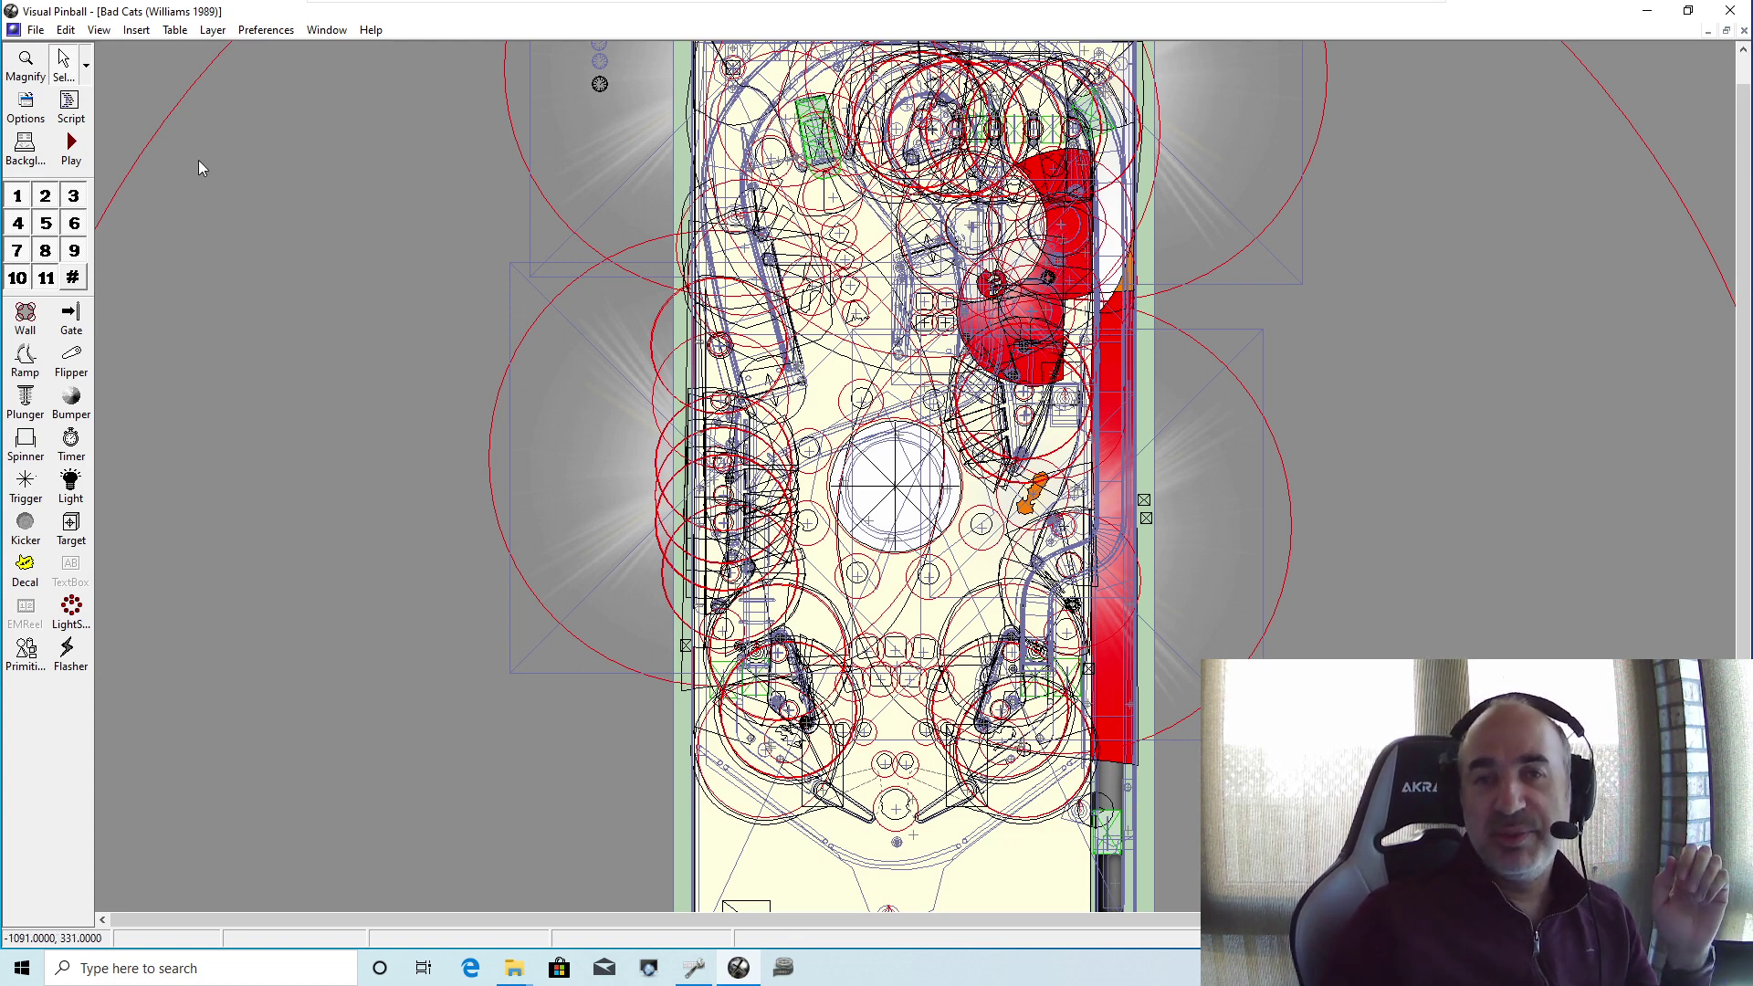
# Step: Examine the opening part of the Bad Cats table script, and view the table's properties in an enlarged window
pyautogui.click(70, 108)
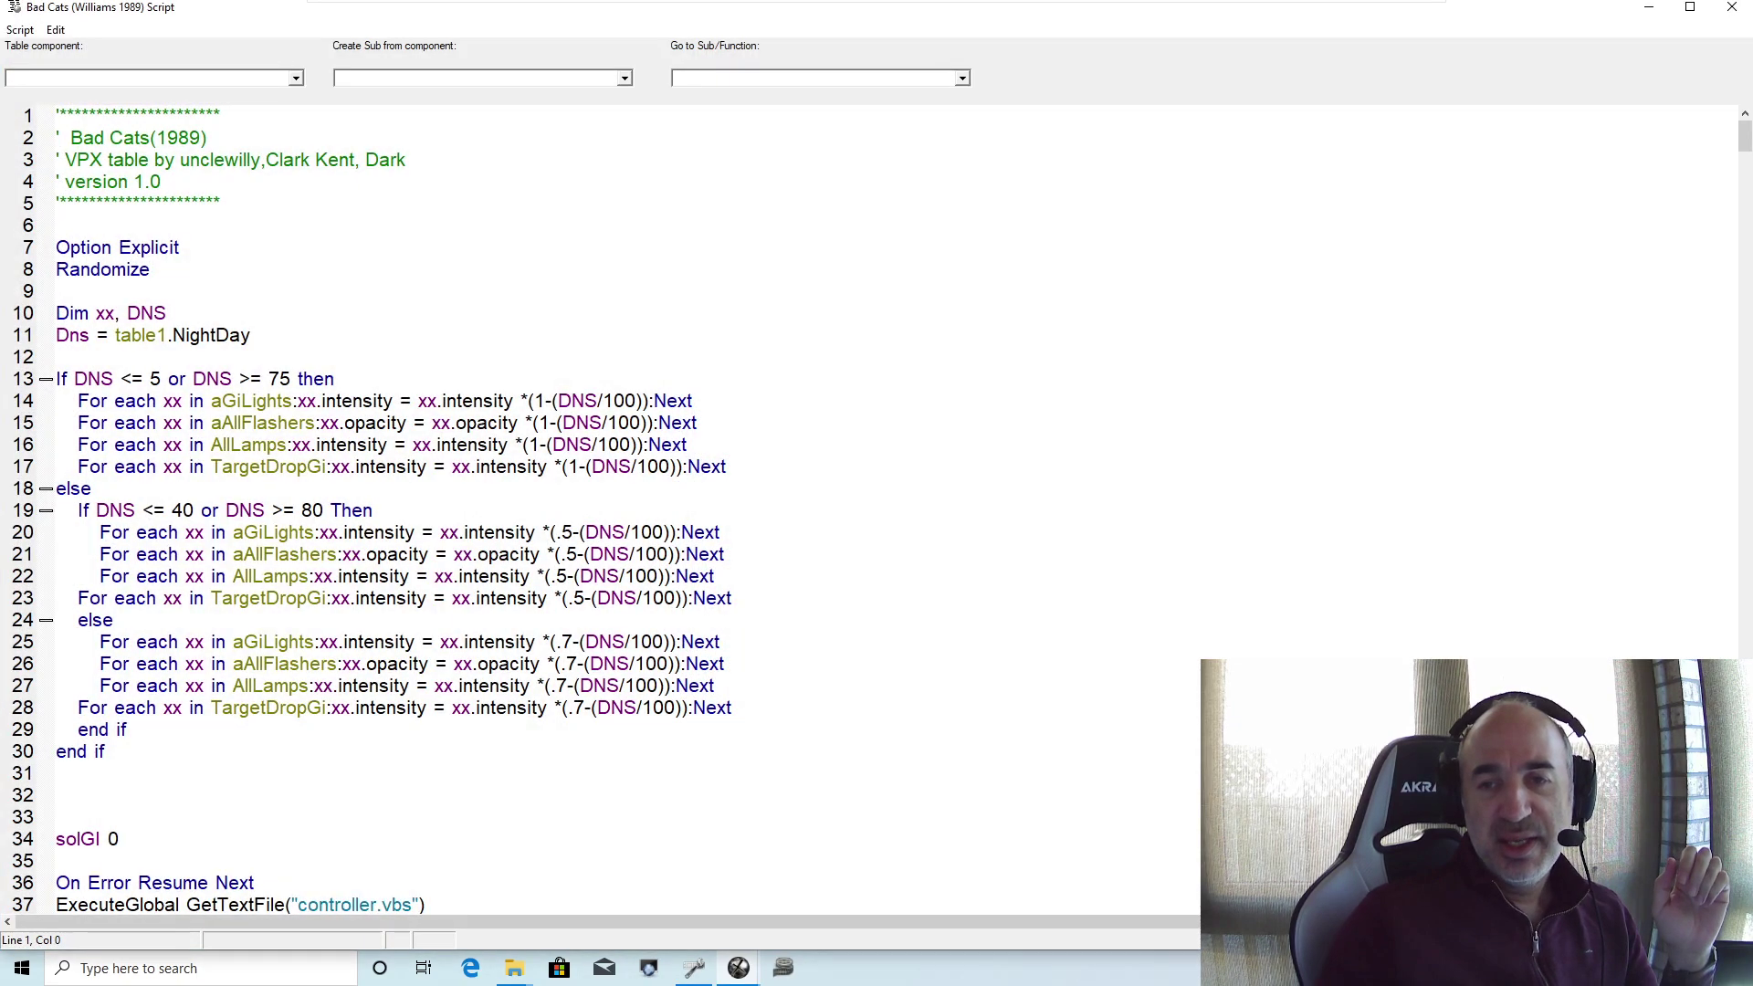
pyautogui.scroll(-9, 480, 509)
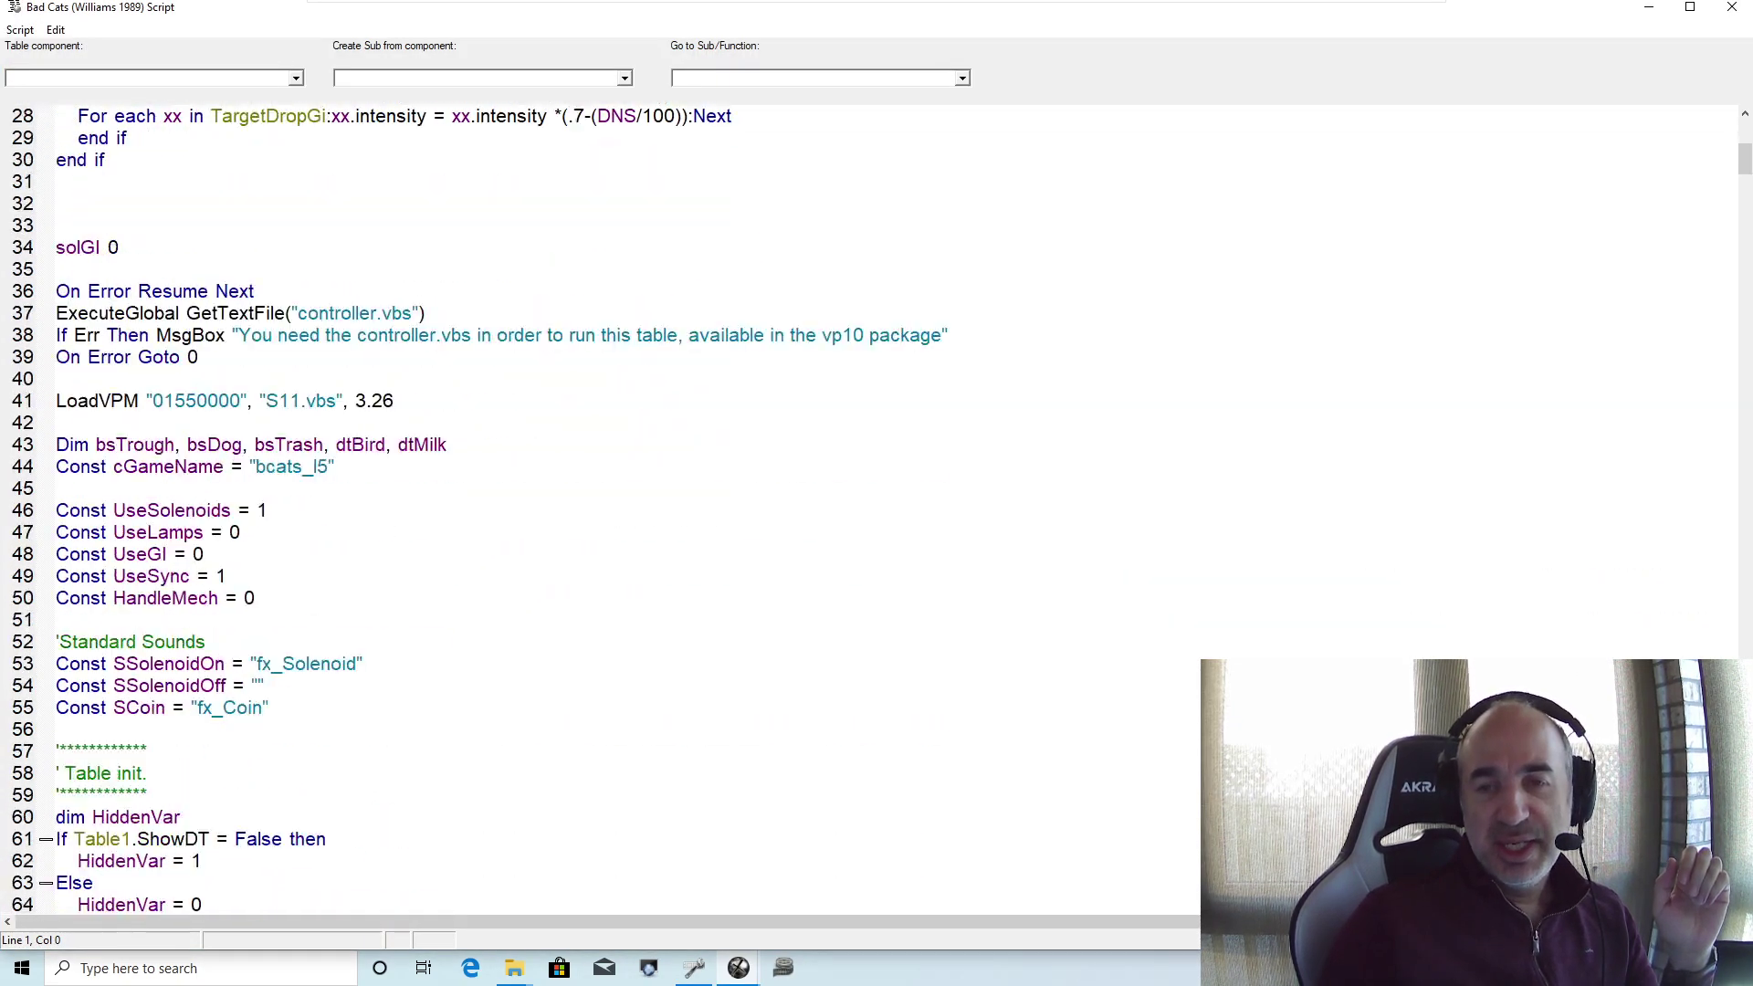
pyautogui.scroll(9, 479, 510)
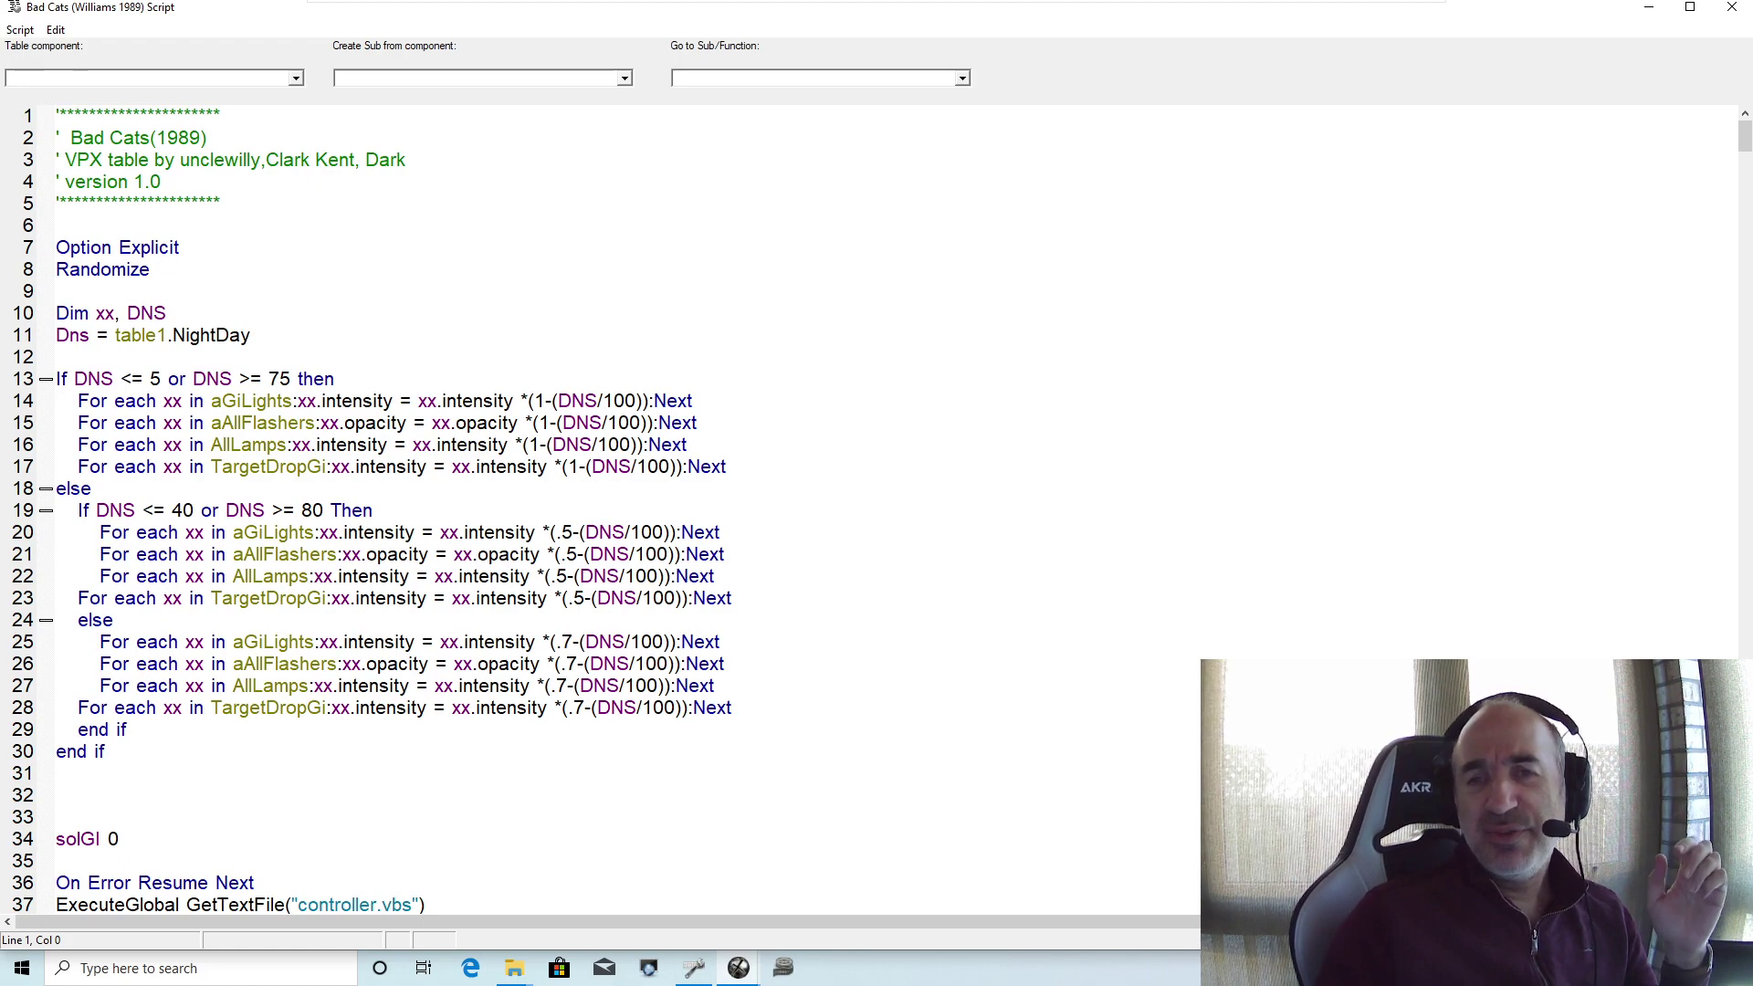
pyautogui.click(1732, 8)
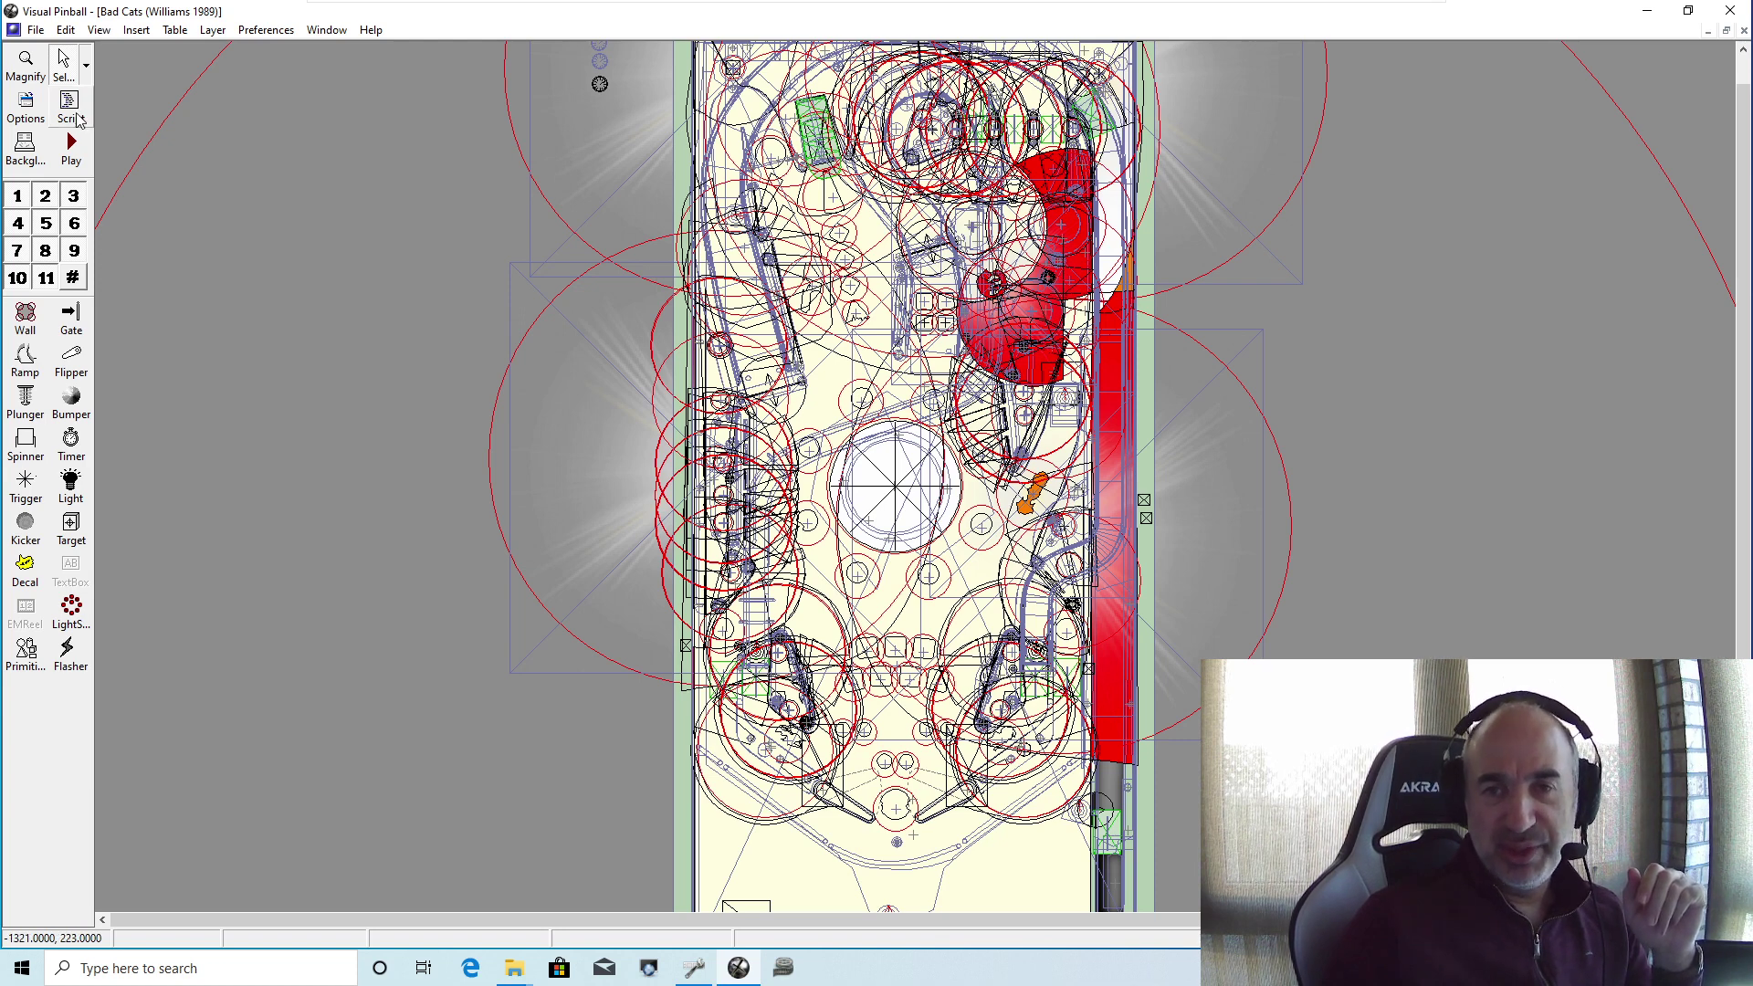
pyautogui.click(26, 105)
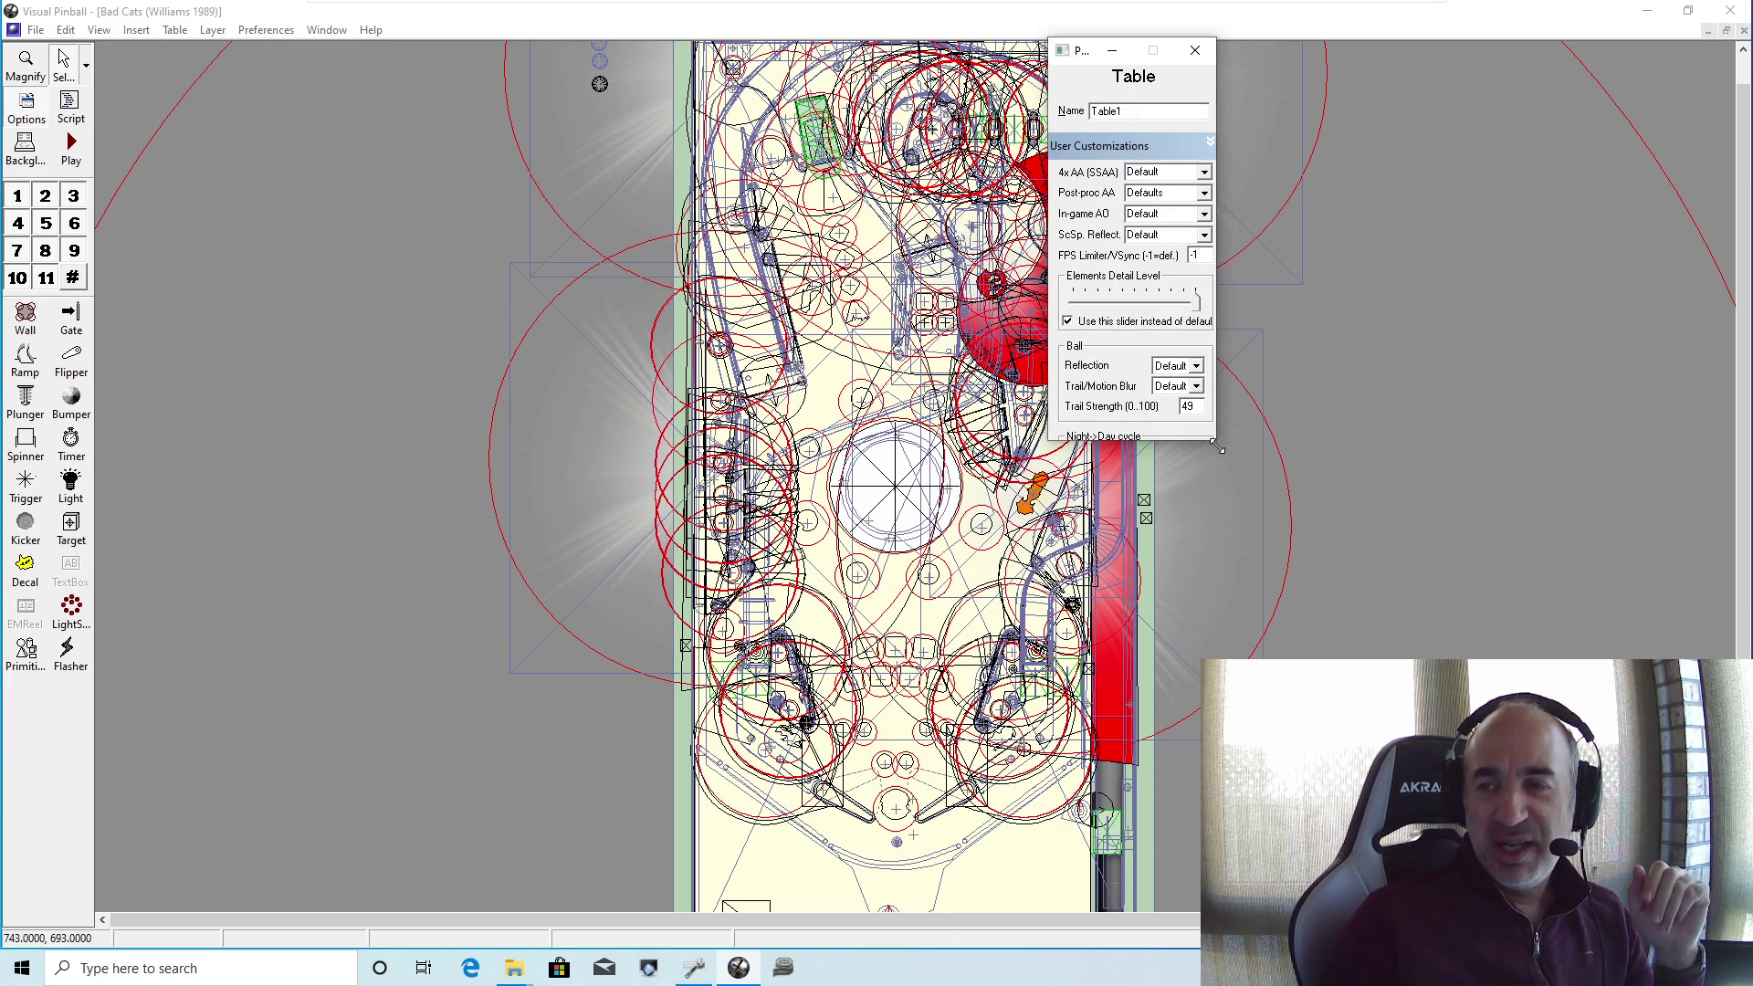
pyautogui.moveTo(1217, 446); pyautogui.dragTo(1308, 875)
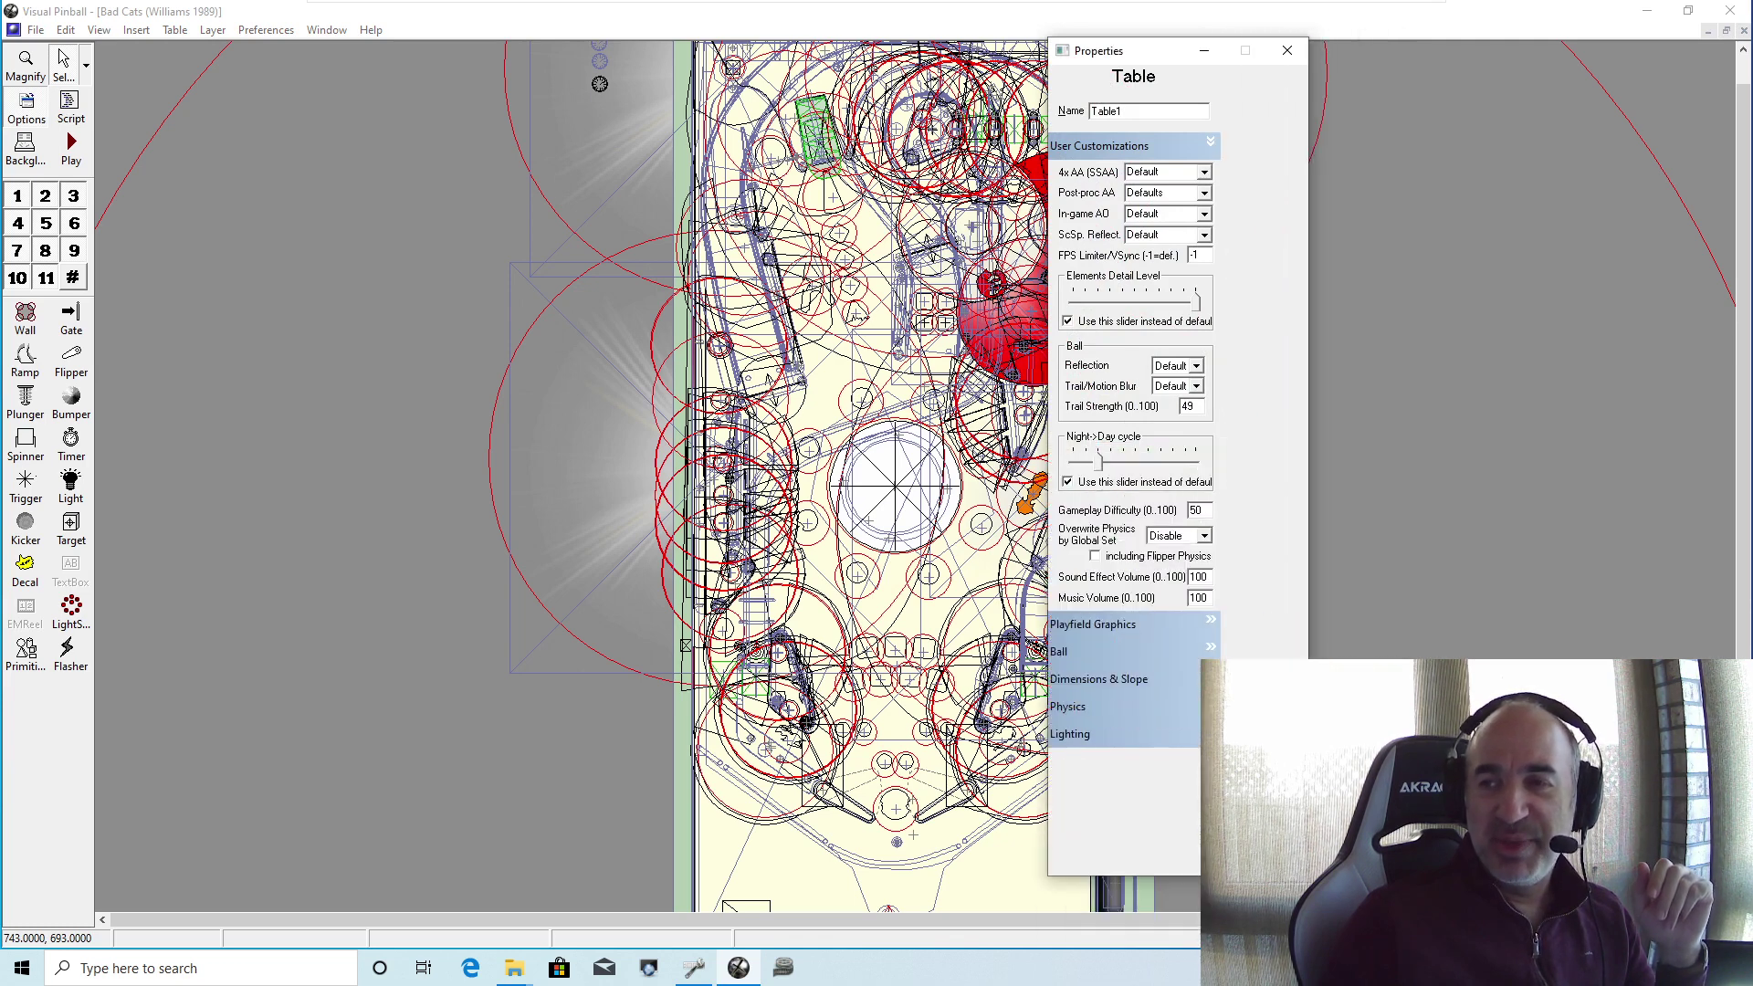
# Step: Test-play the Bad Cats table and quit back to the editor
pyautogui.click(72, 148)
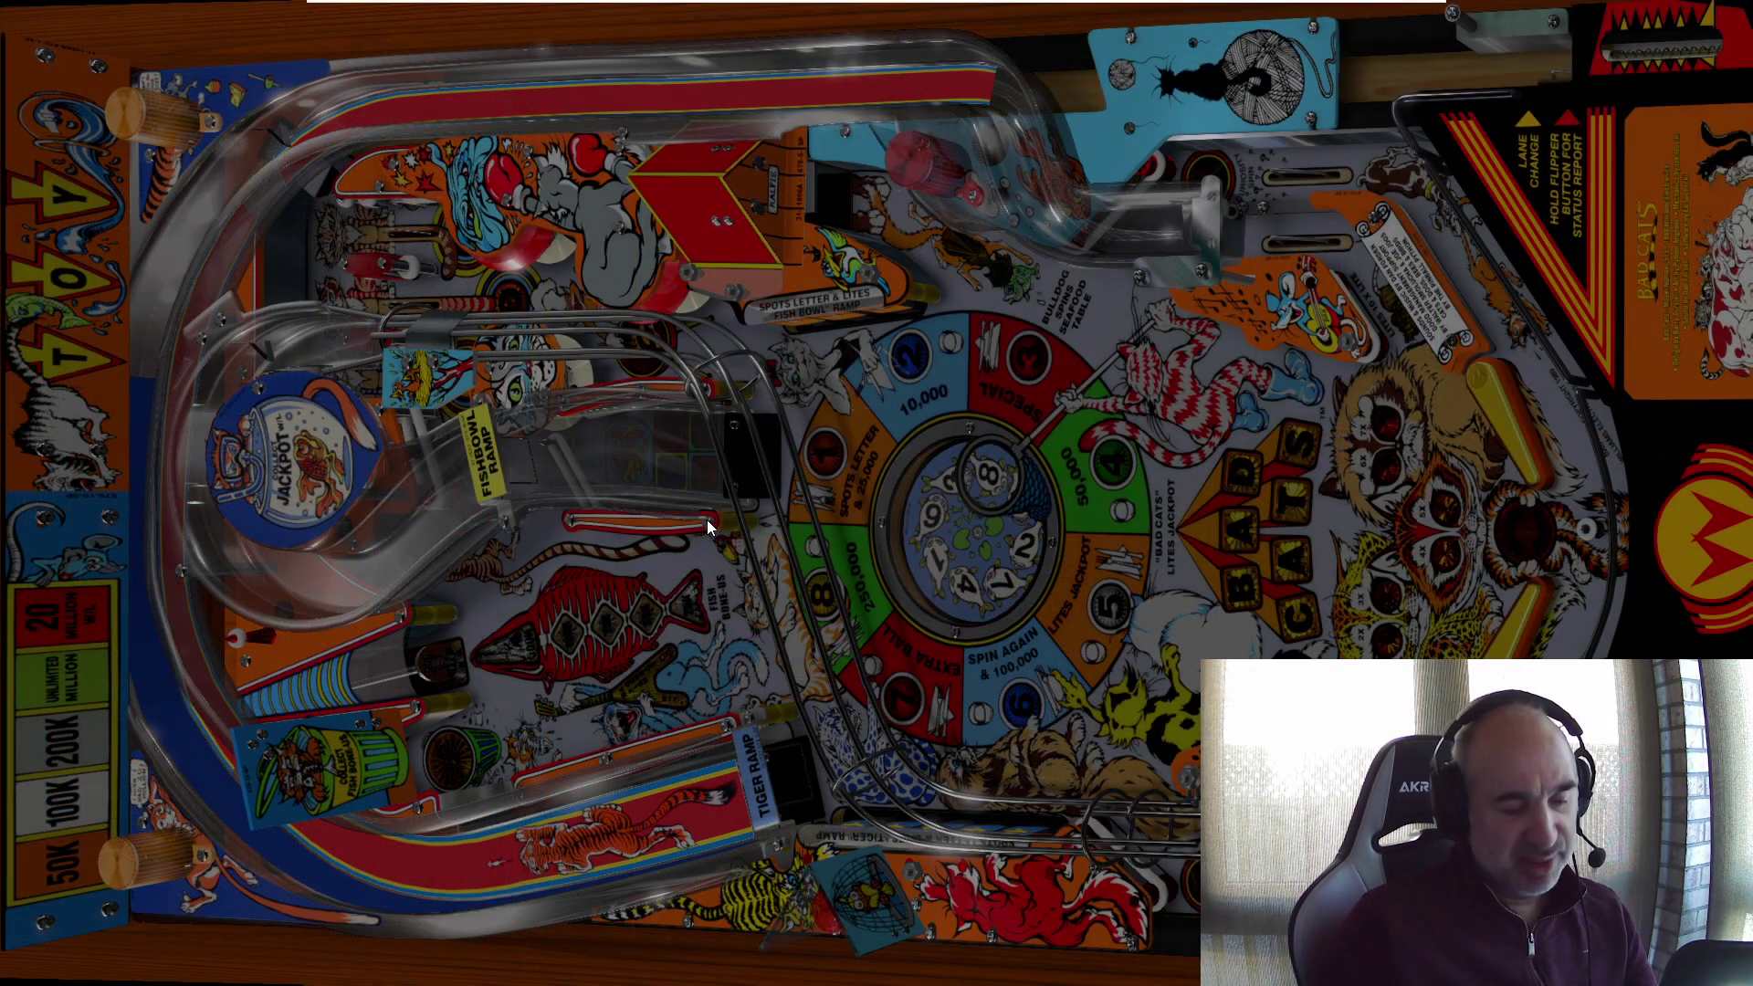
pyautogui.press('Escape')
pyautogui.click(868, 534)
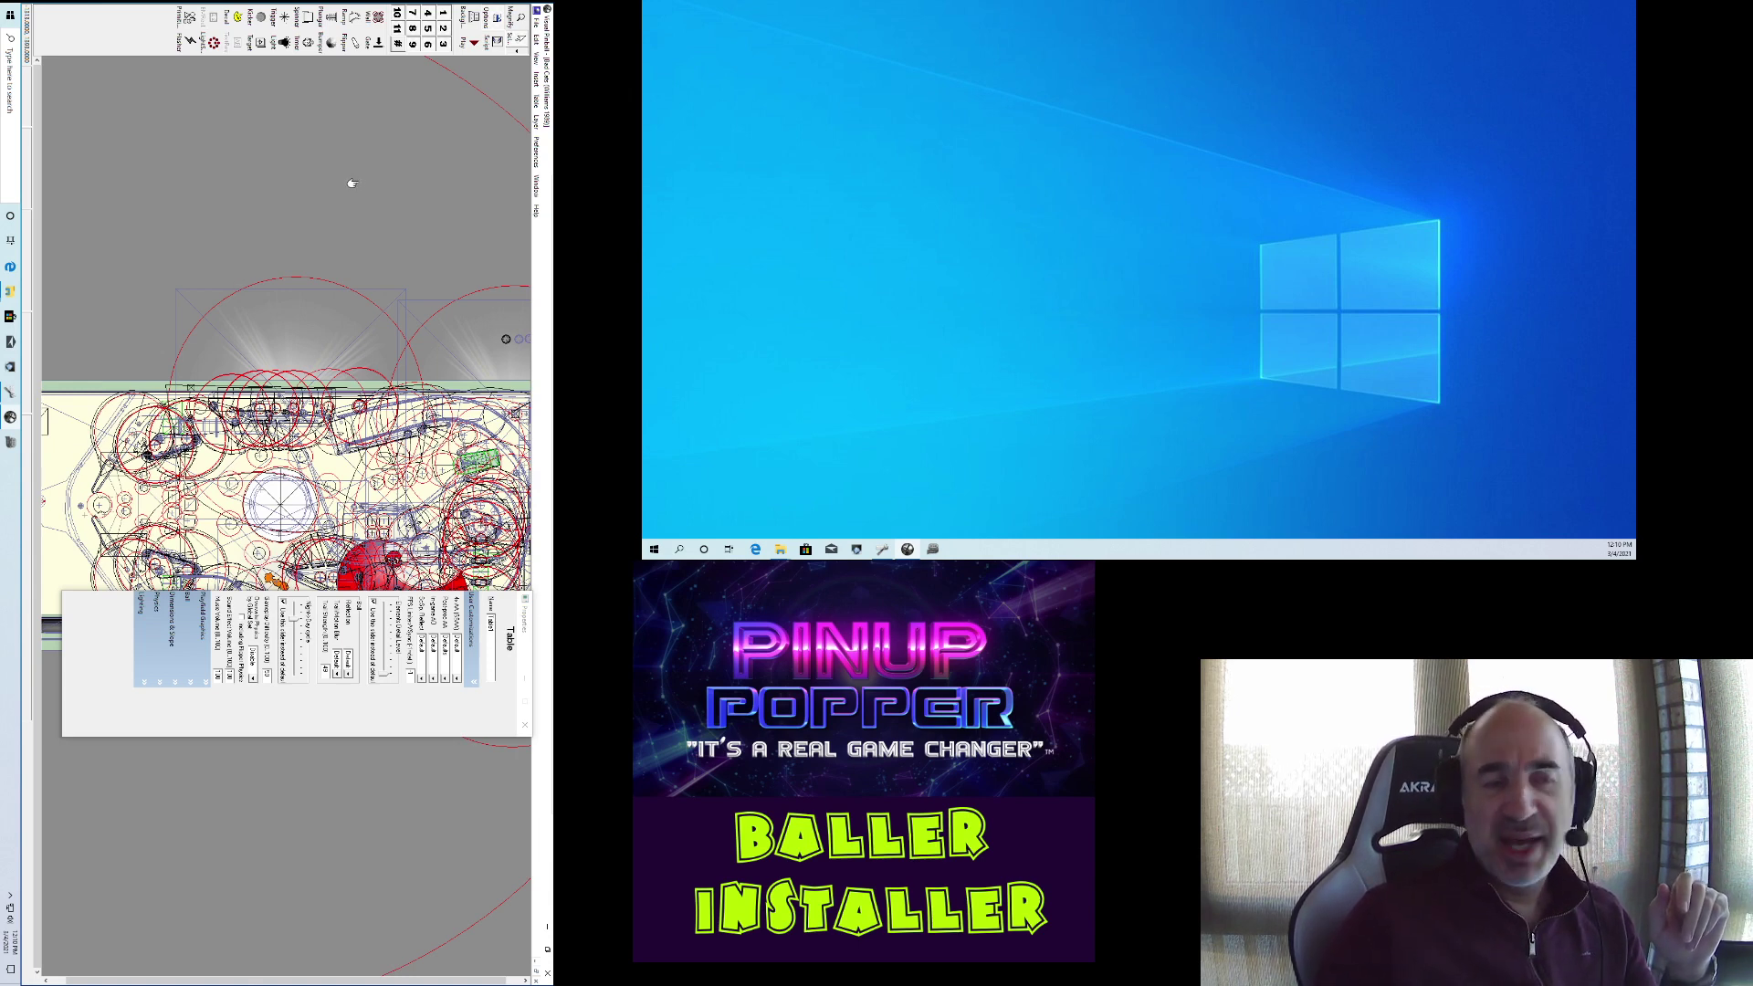
# Step: Run the Bad Cats table with its backglass, insert coins and start a game
pyautogui.click(472, 43)
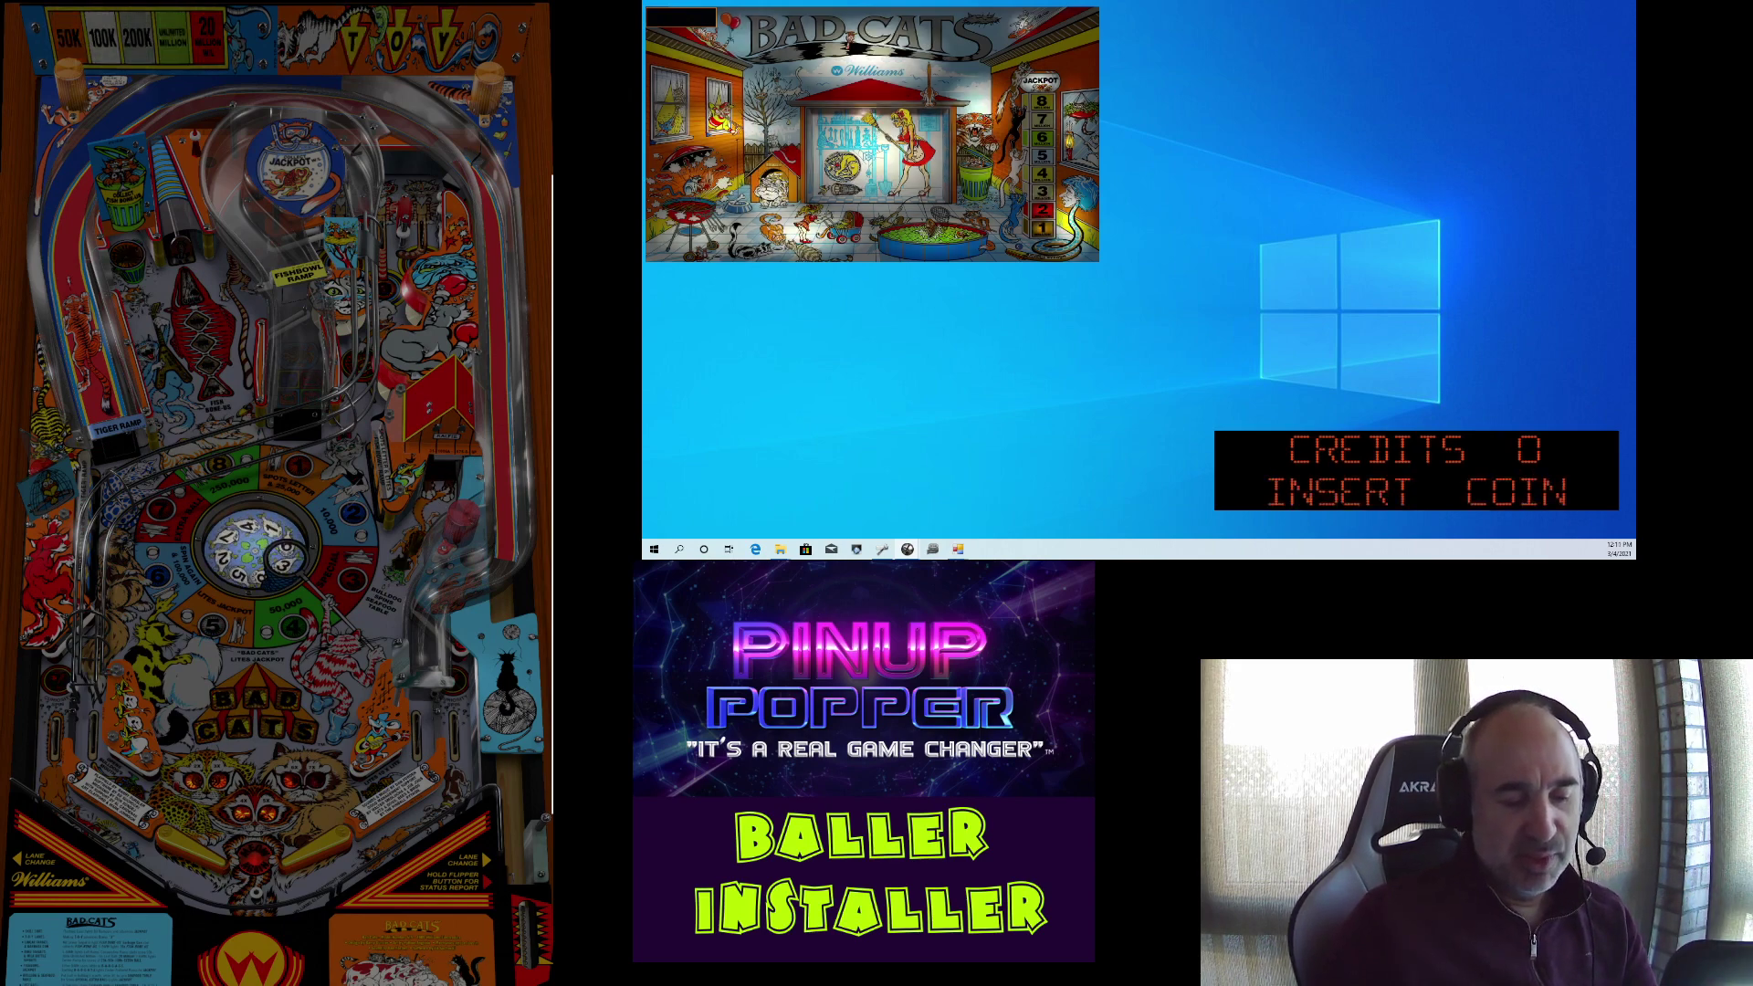
pyautogui.press('5')
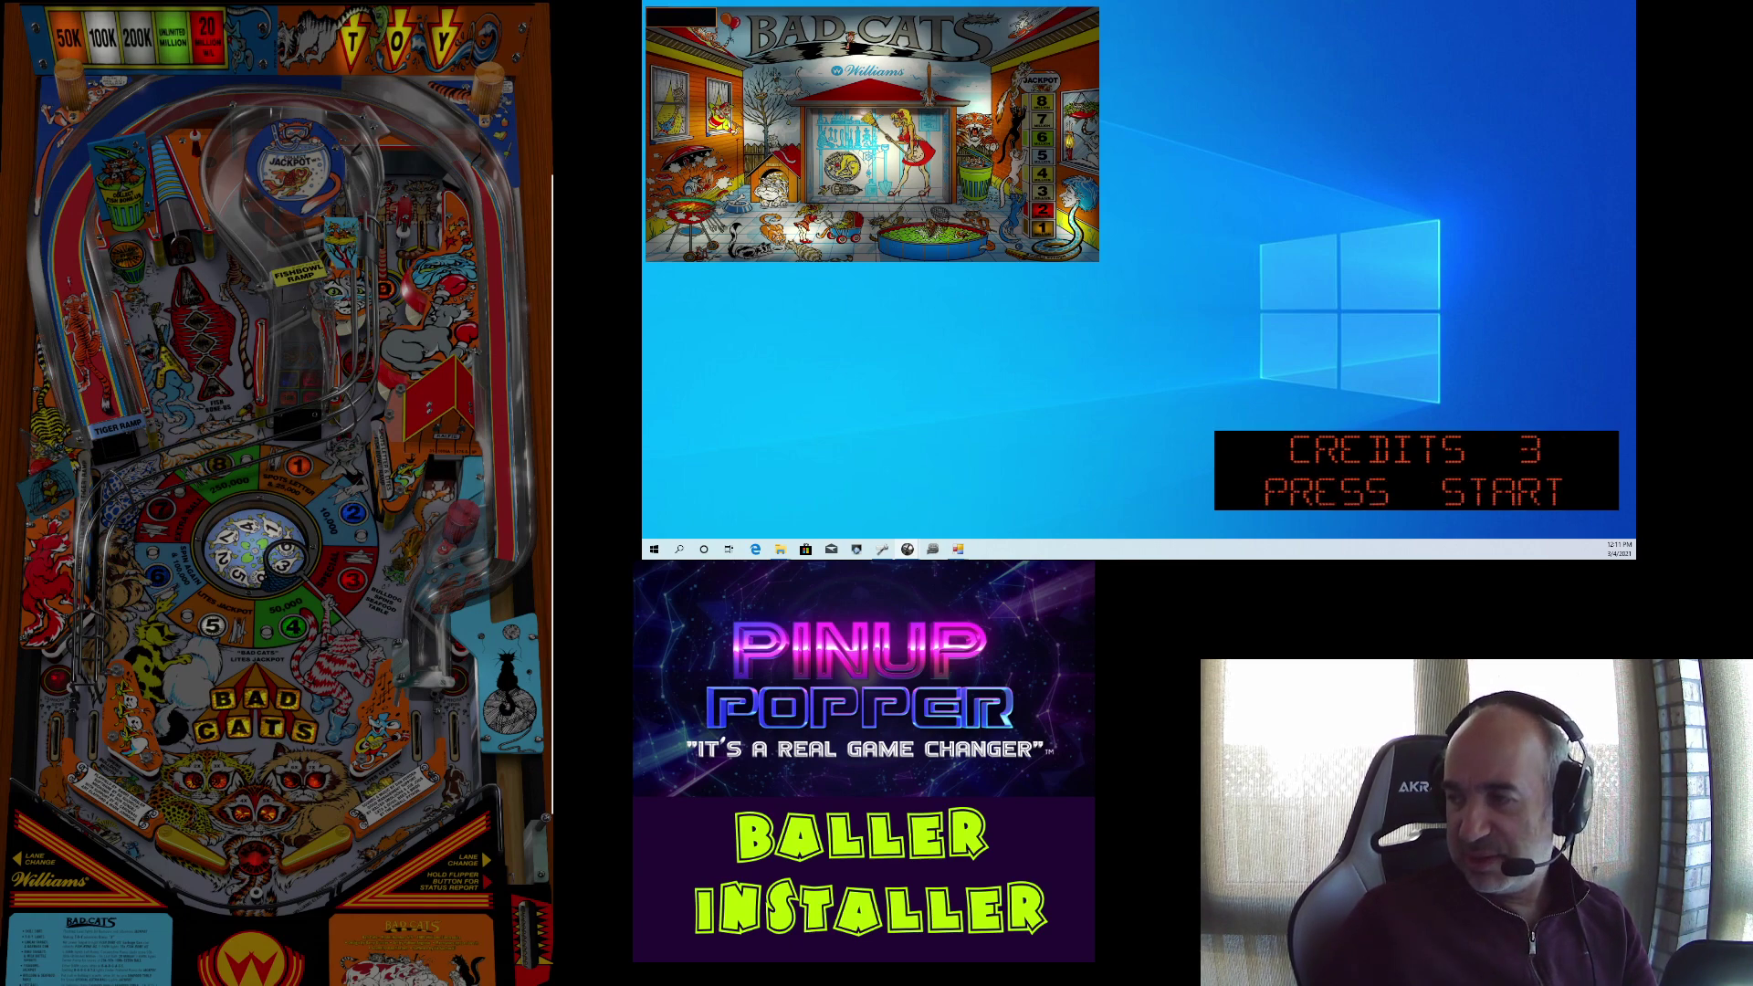
pyautogui.press('1')
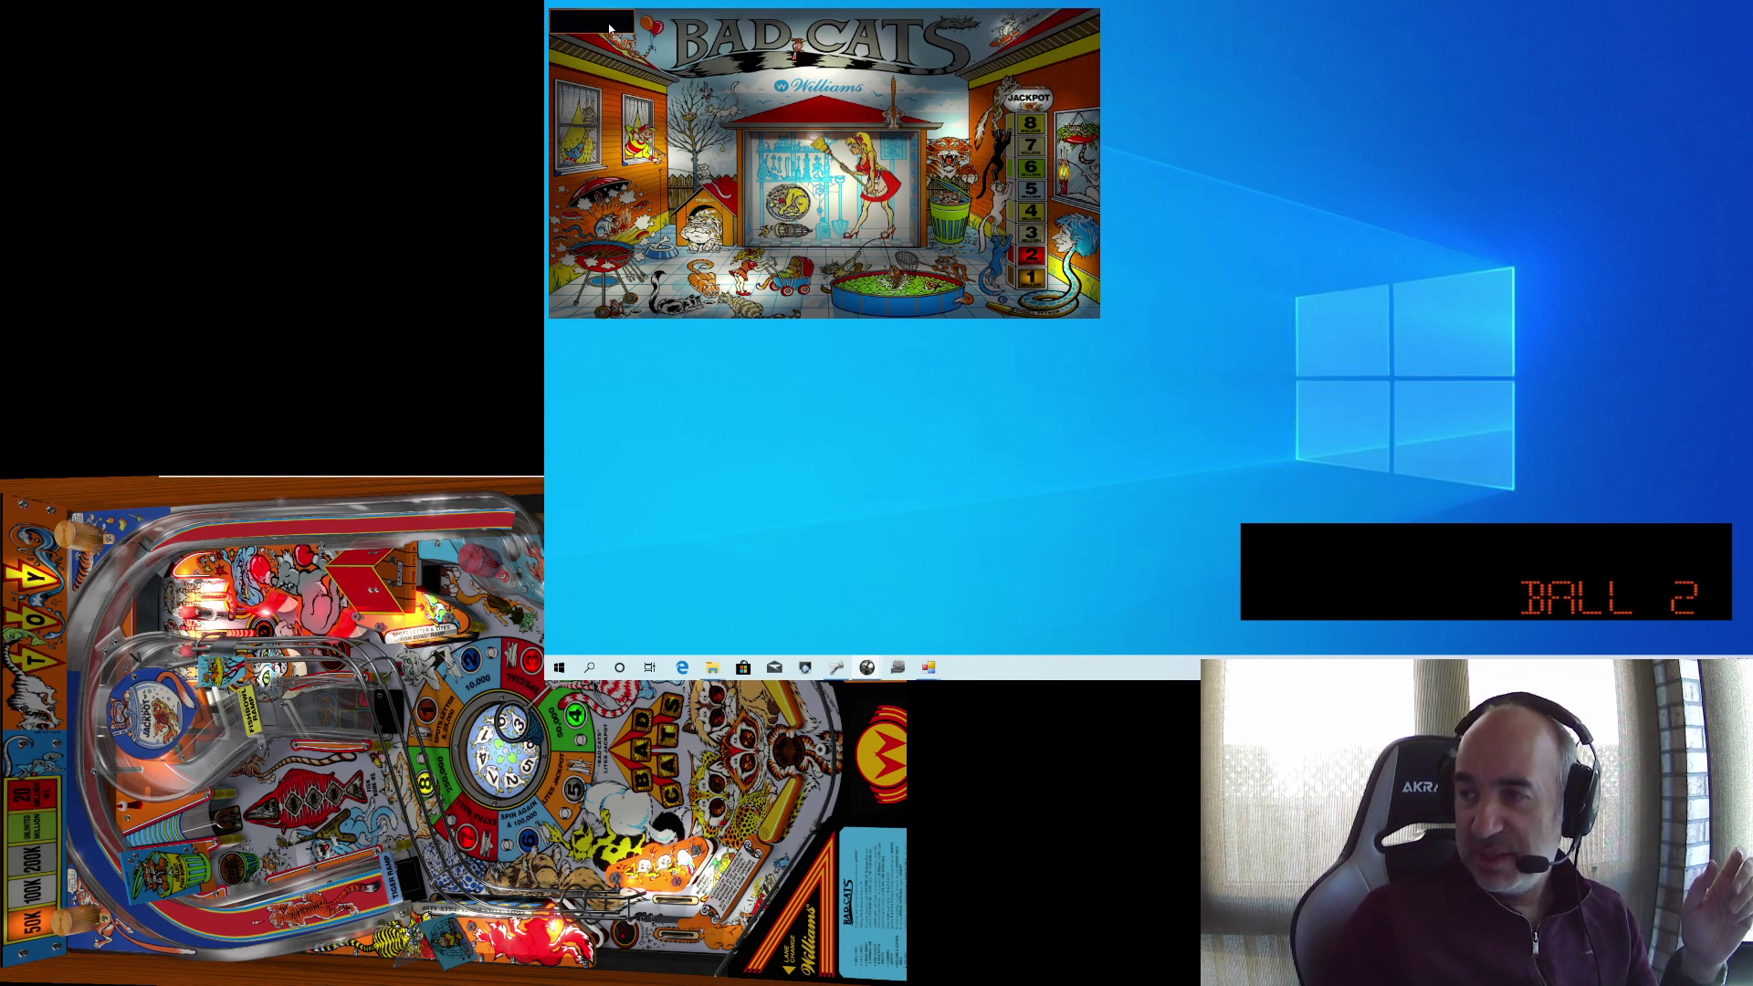
# Step: Set B2S DMD to Hidden in the backglass settings, save the settings and close the dialog
pyautogui.rightClick(726, 213)
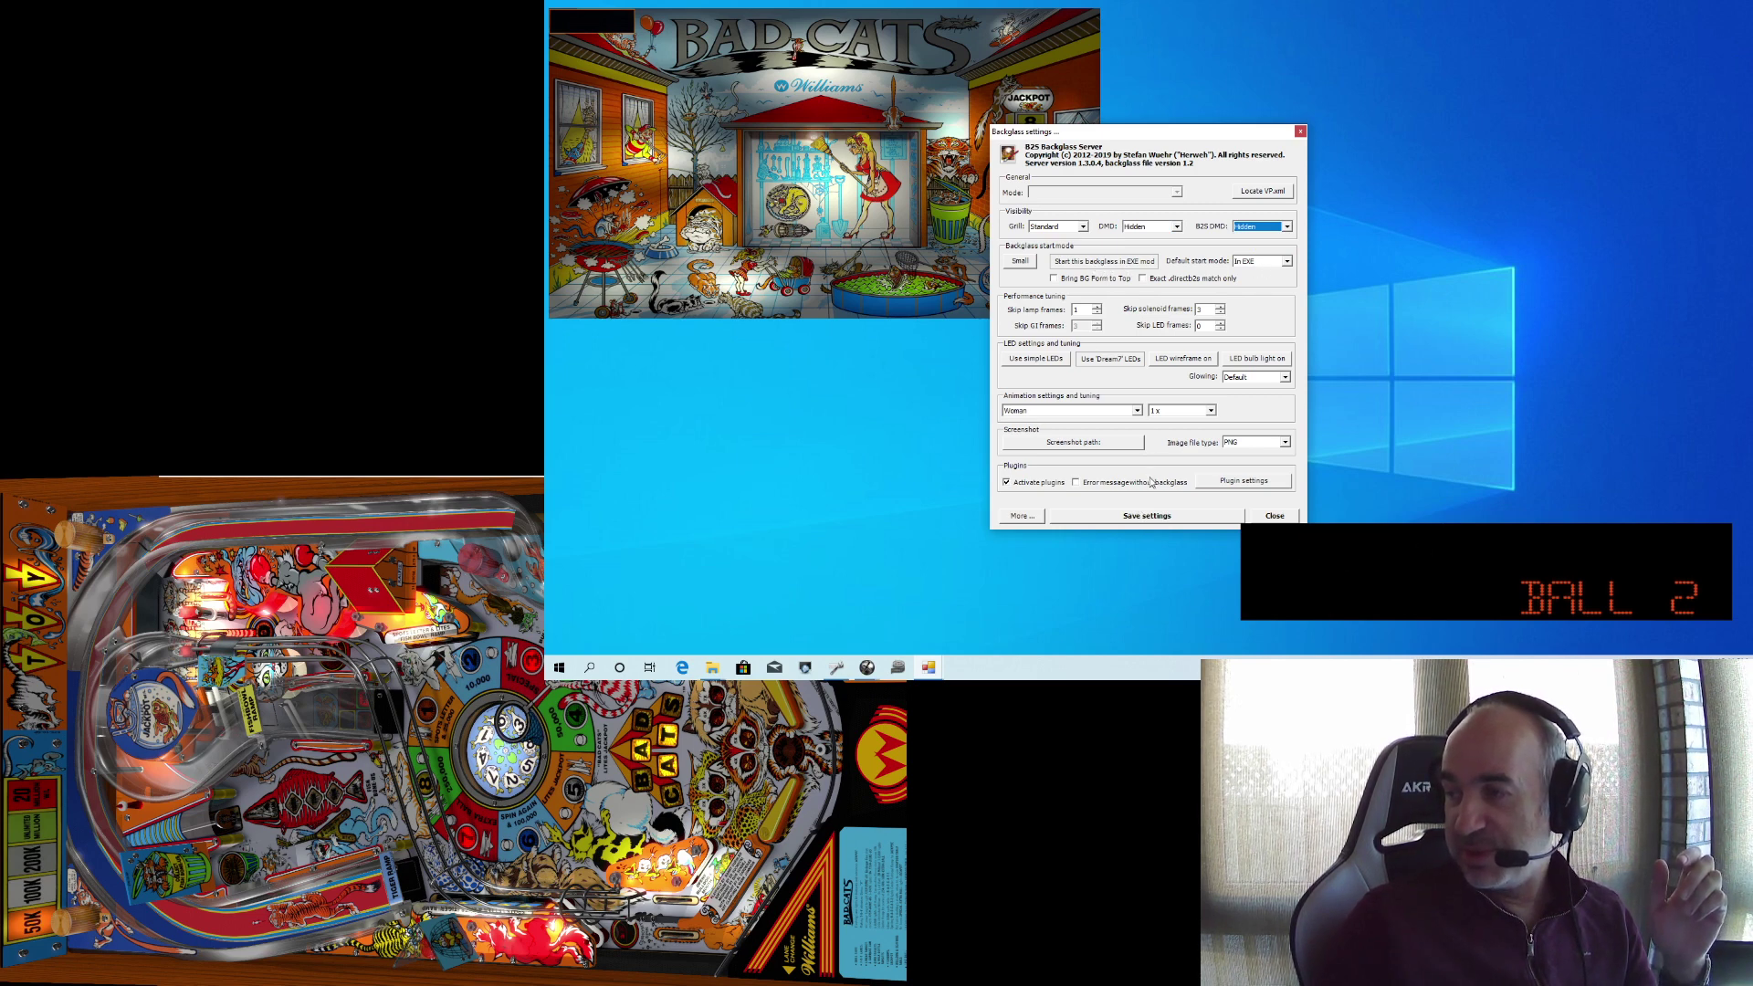
pyautogui.click(1142, 517)
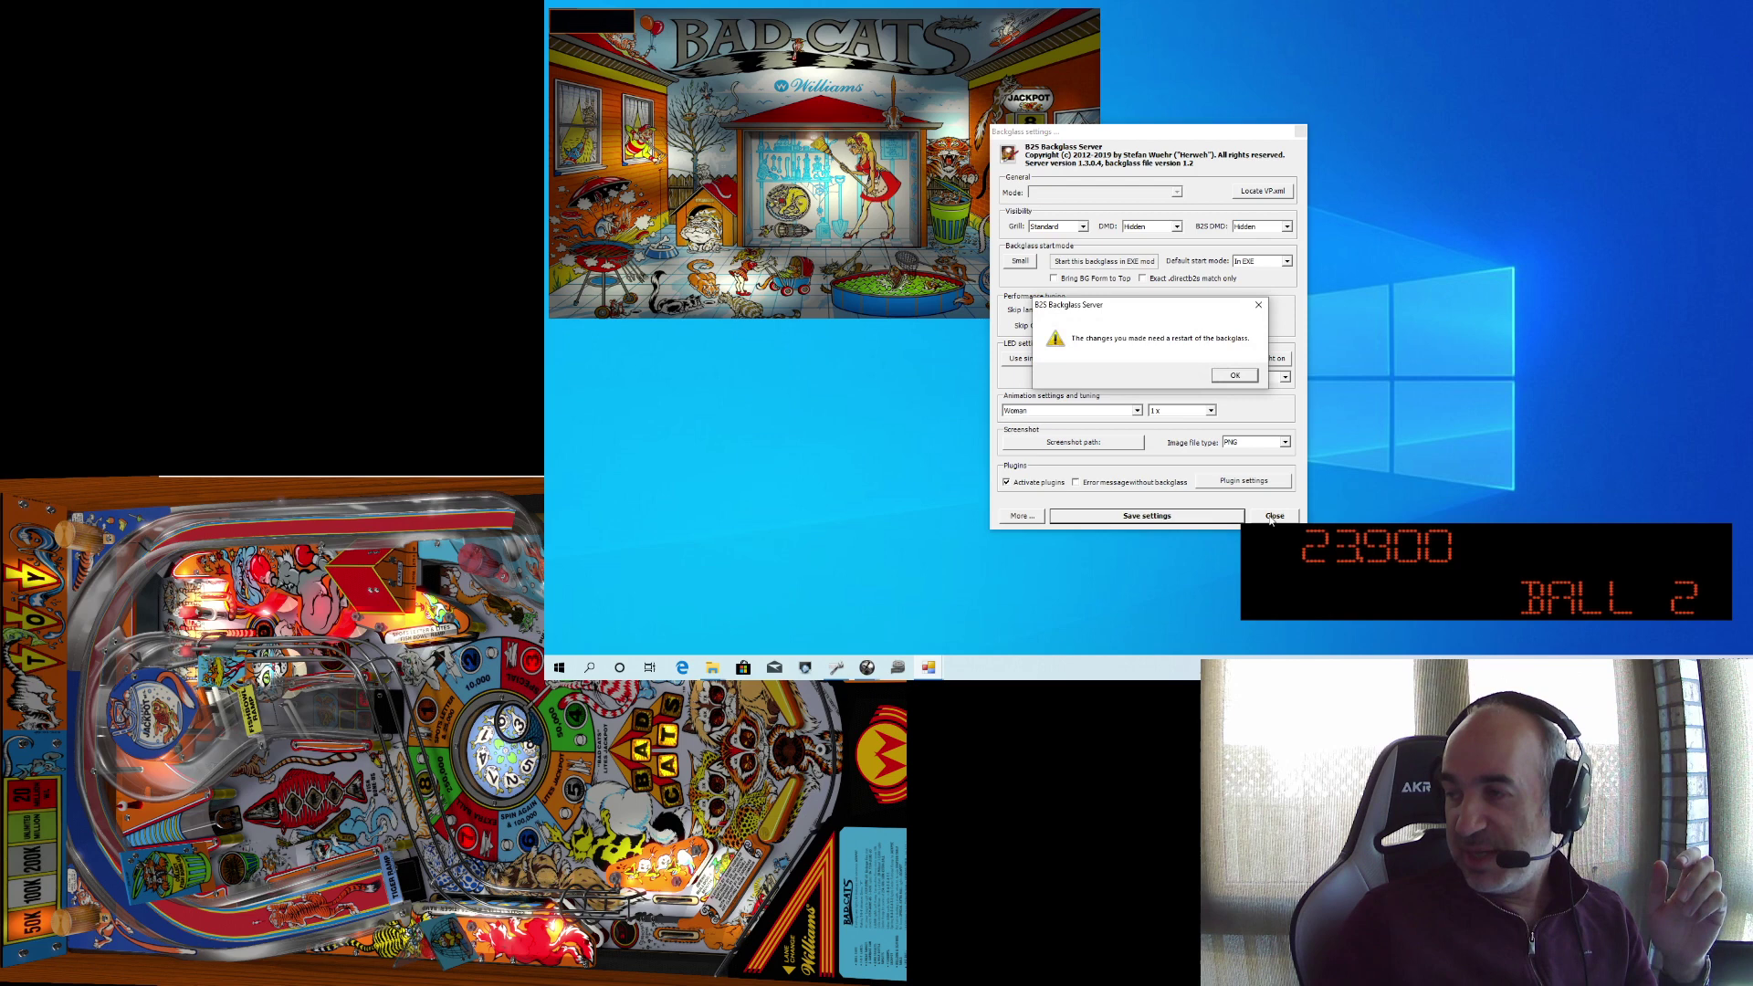
pyautogui.click(1236, 377)
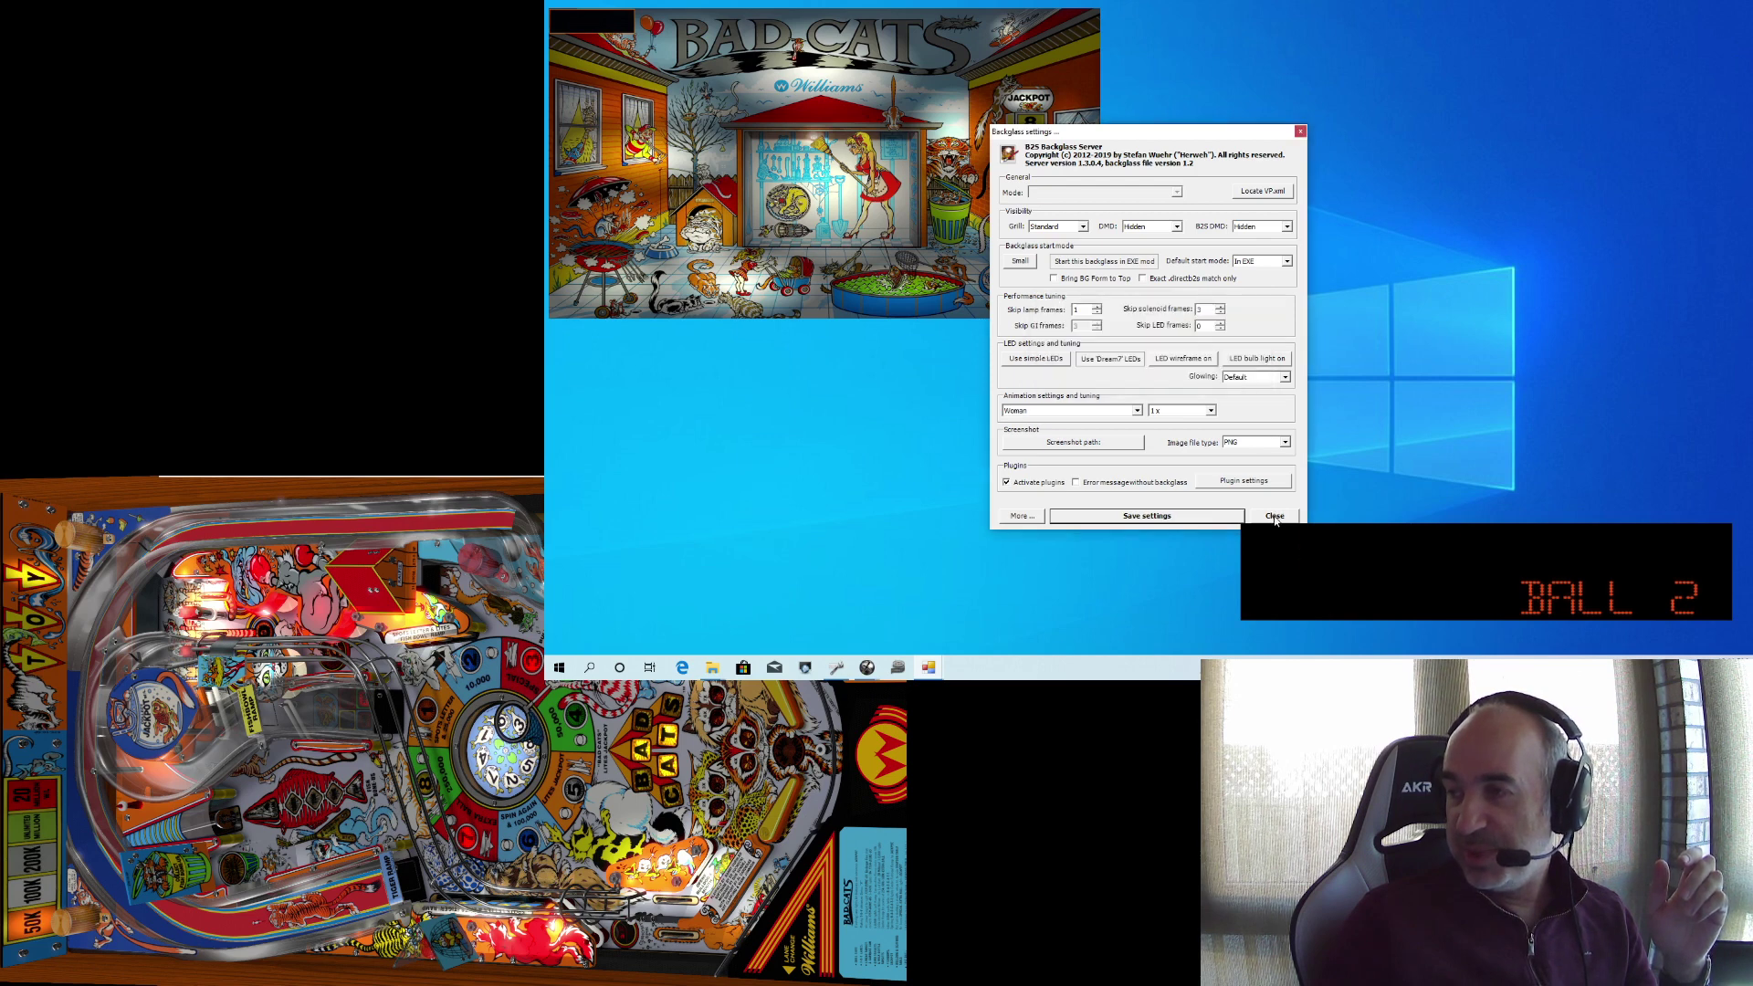
pyautogui.click(1275, 517)
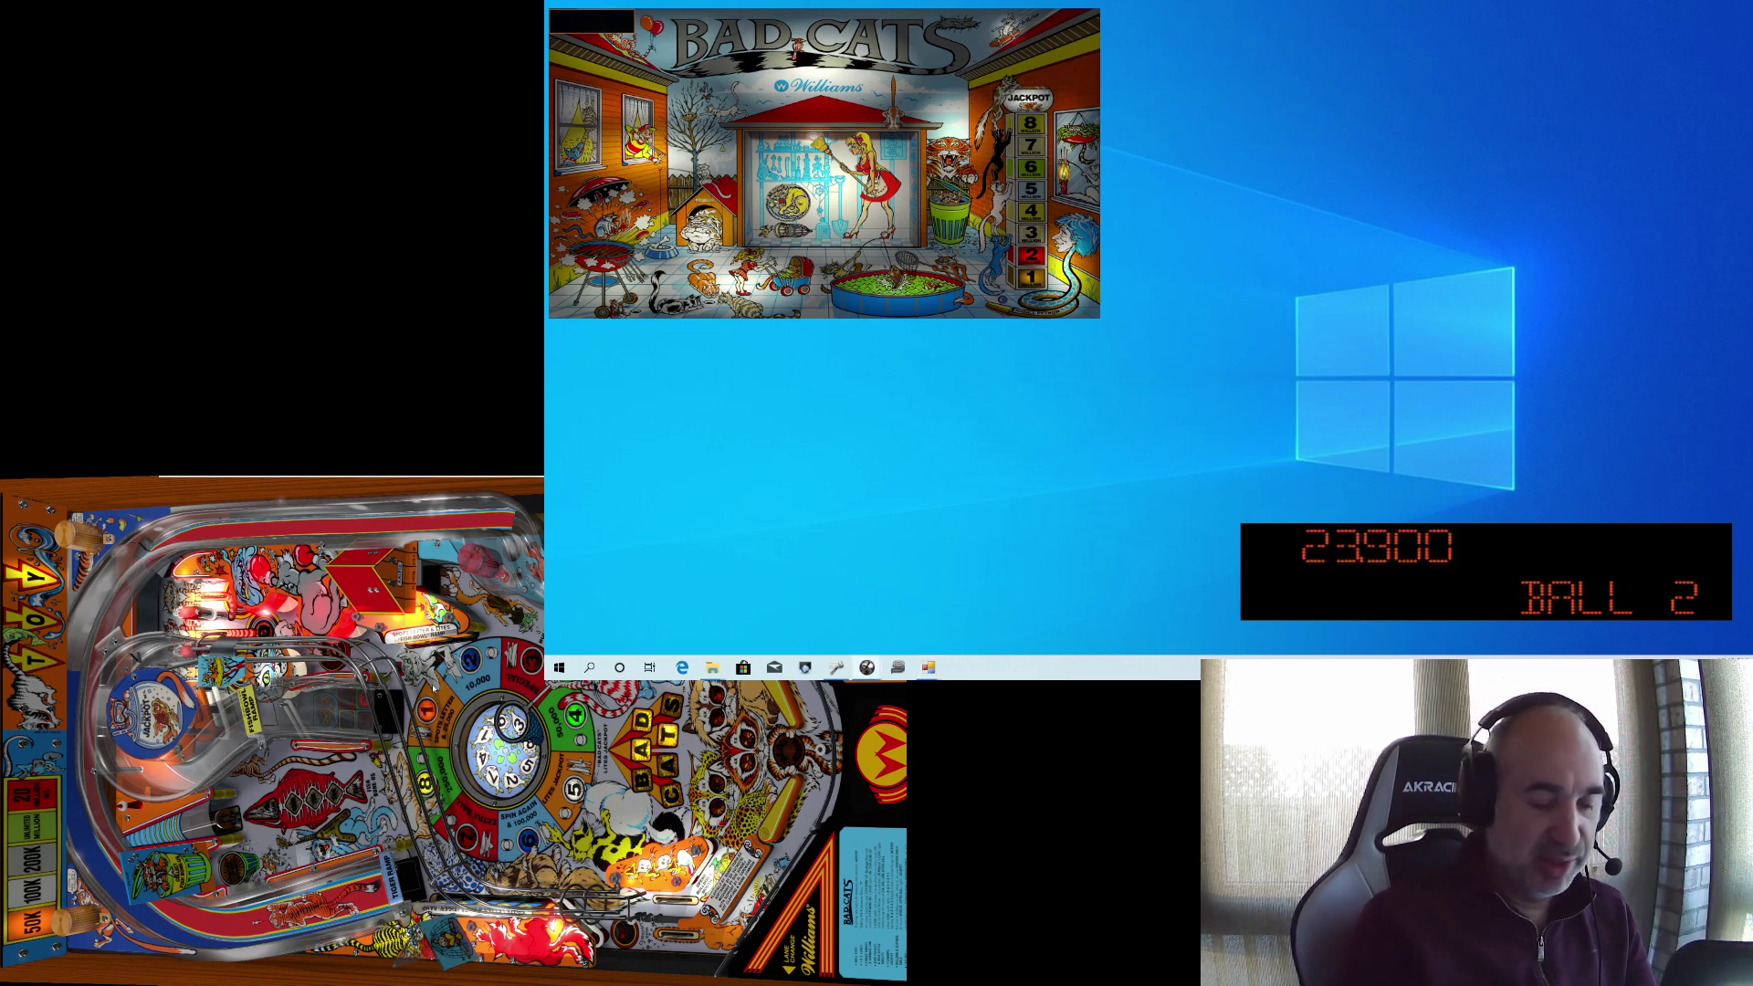
# Step: Restart the Bad Cats table to apply the backglass settings, start a new game and quit to the editor
pyautogui.press('Escape')
pyautogui.click(450, 744)
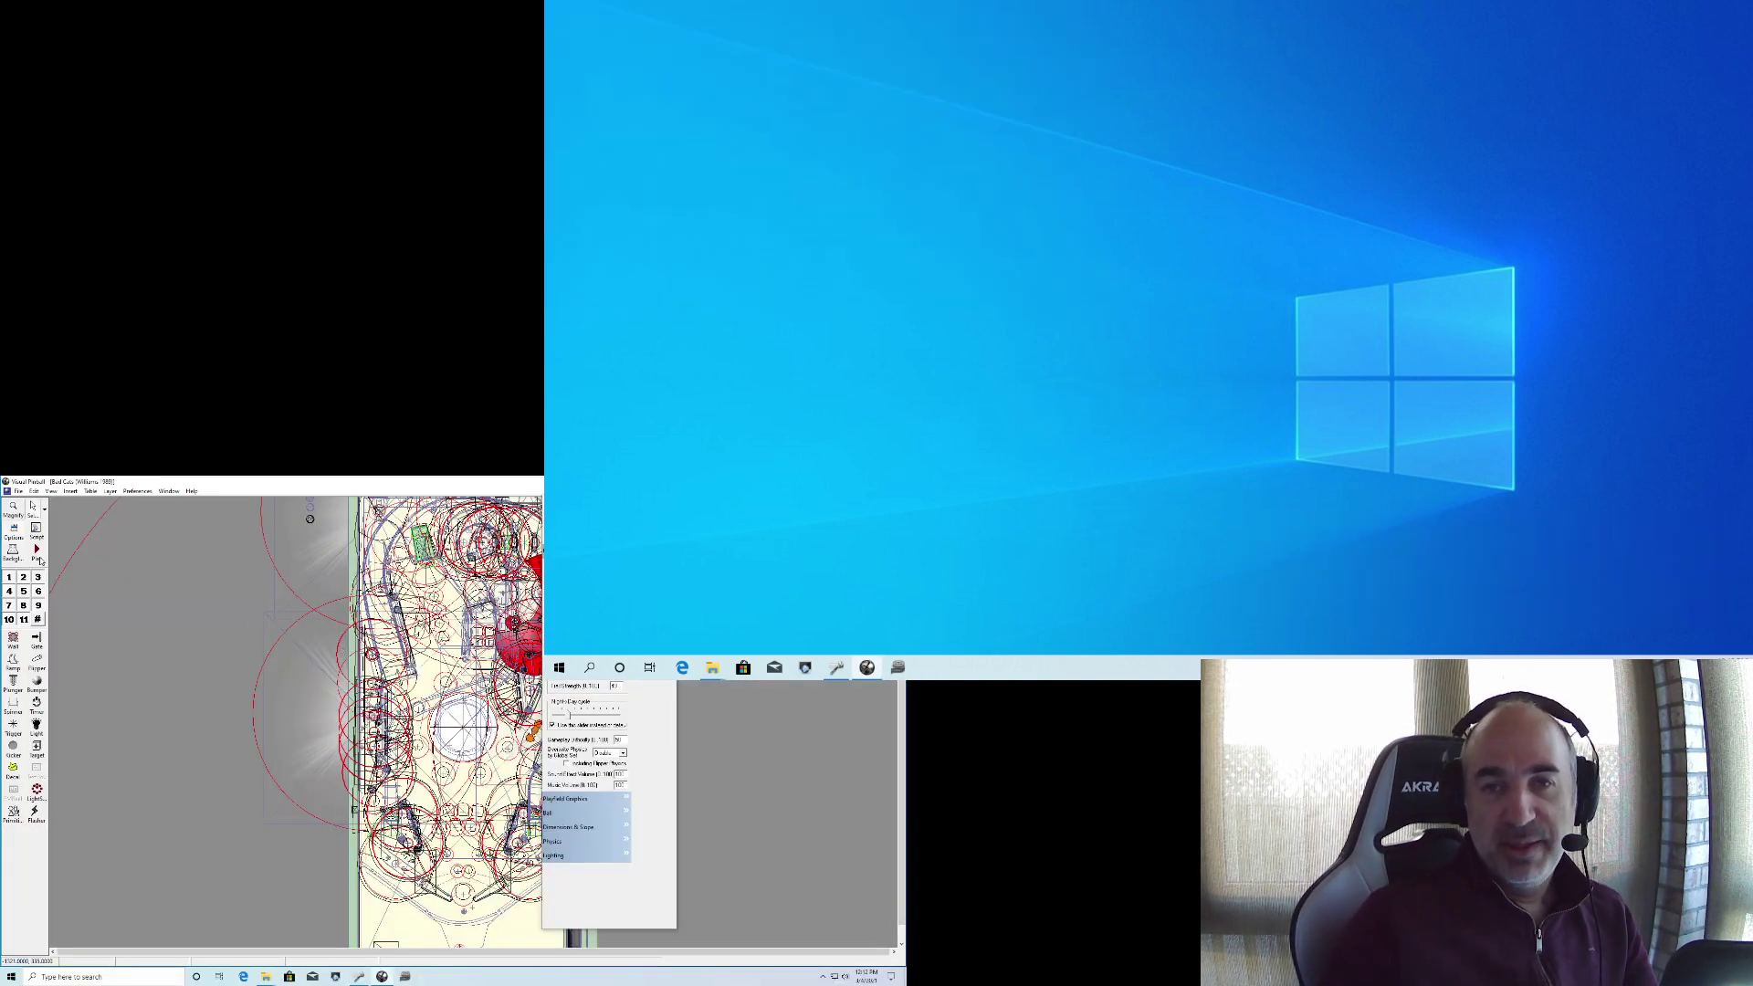
pyautogui.click(38, 557)
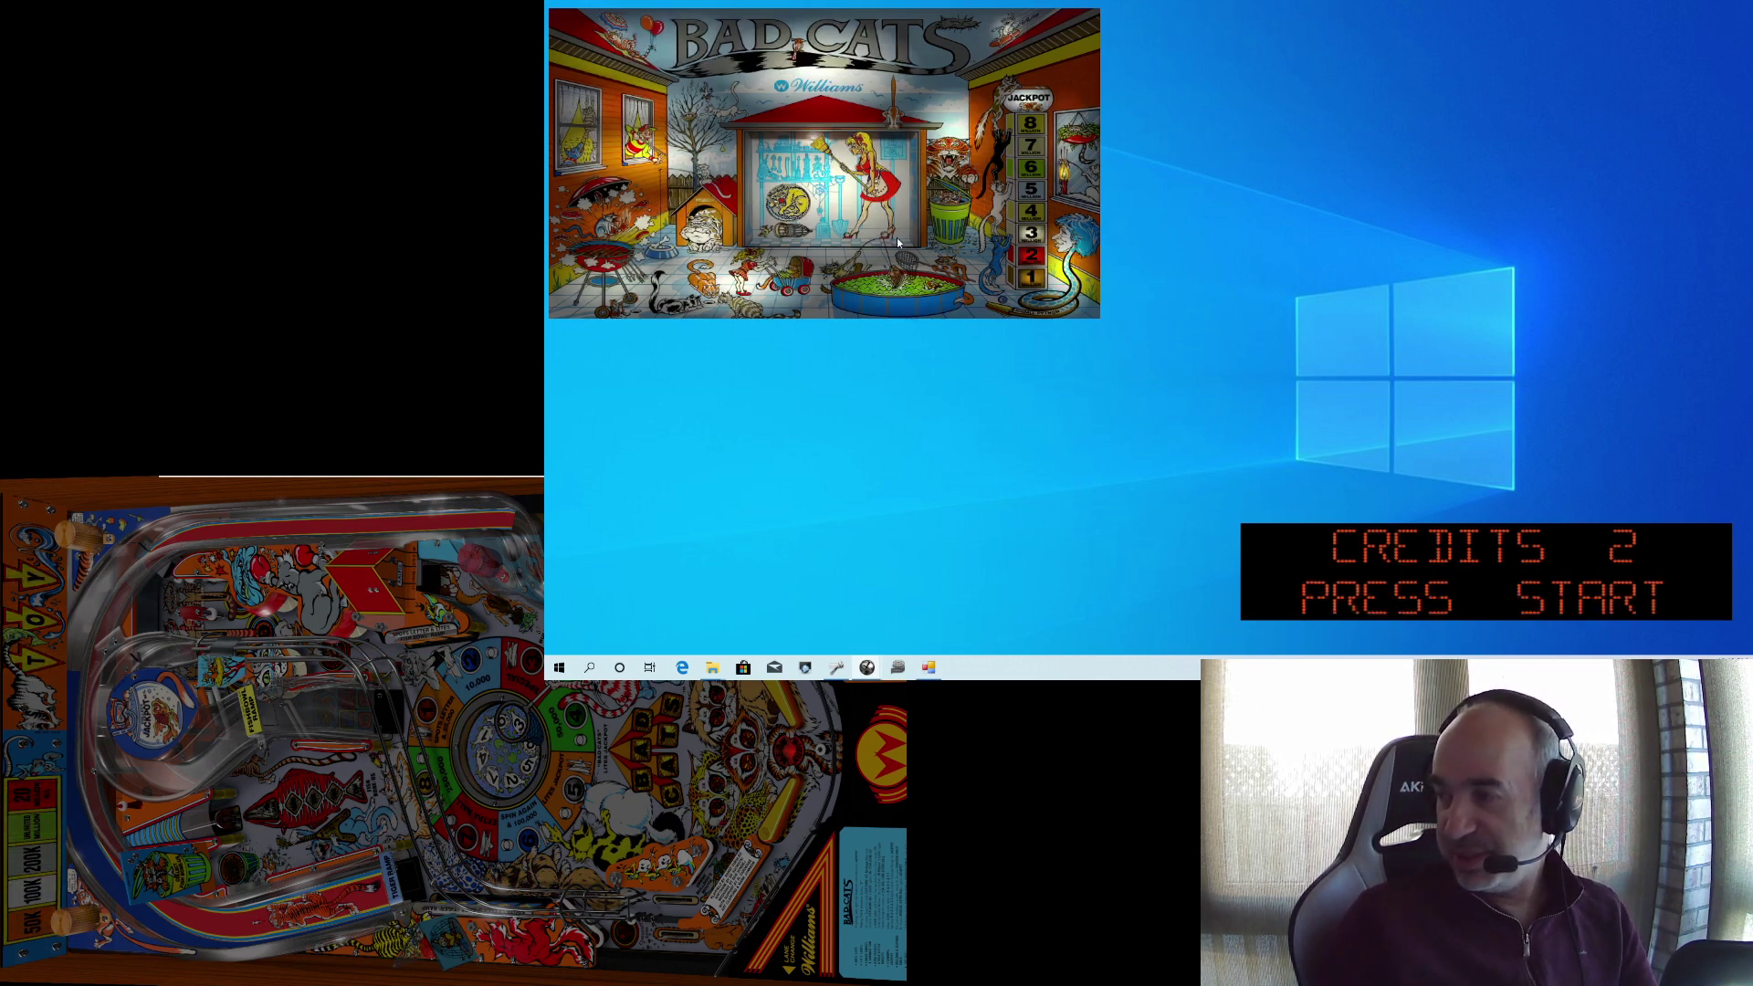
pyautogui.press('1')
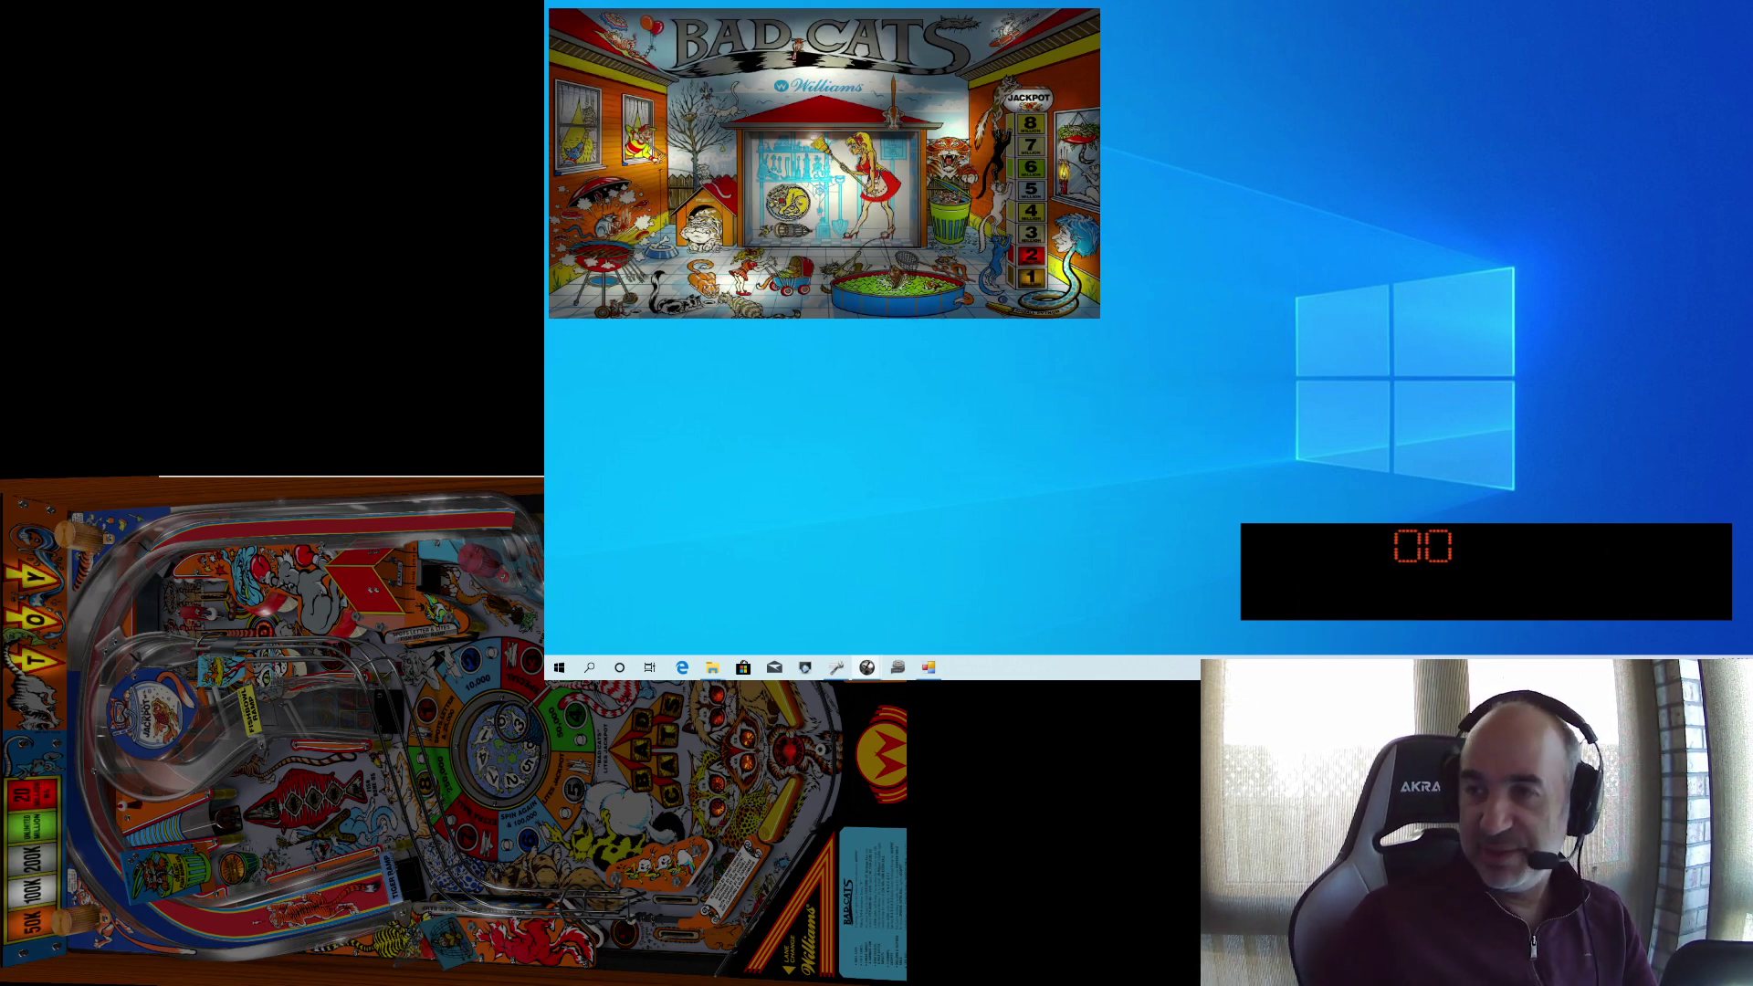
pyautogui.press('Escape')
pyautogui.press('q')
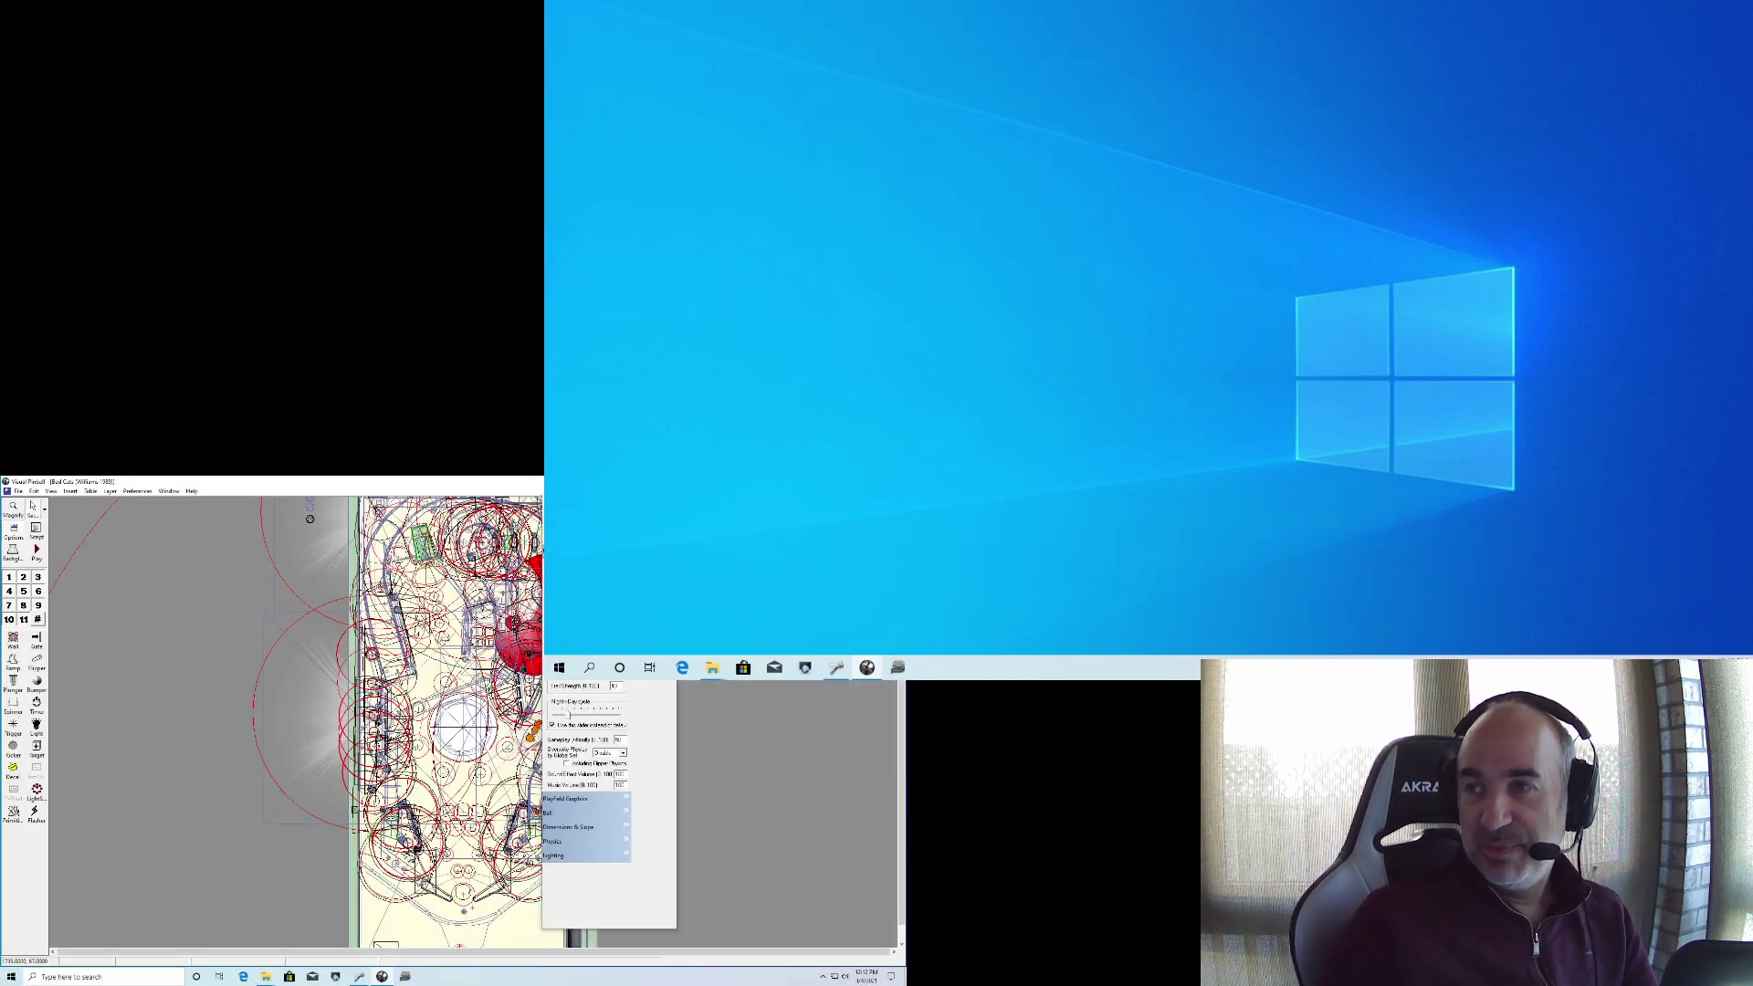
pyautogui.click(18, 491)
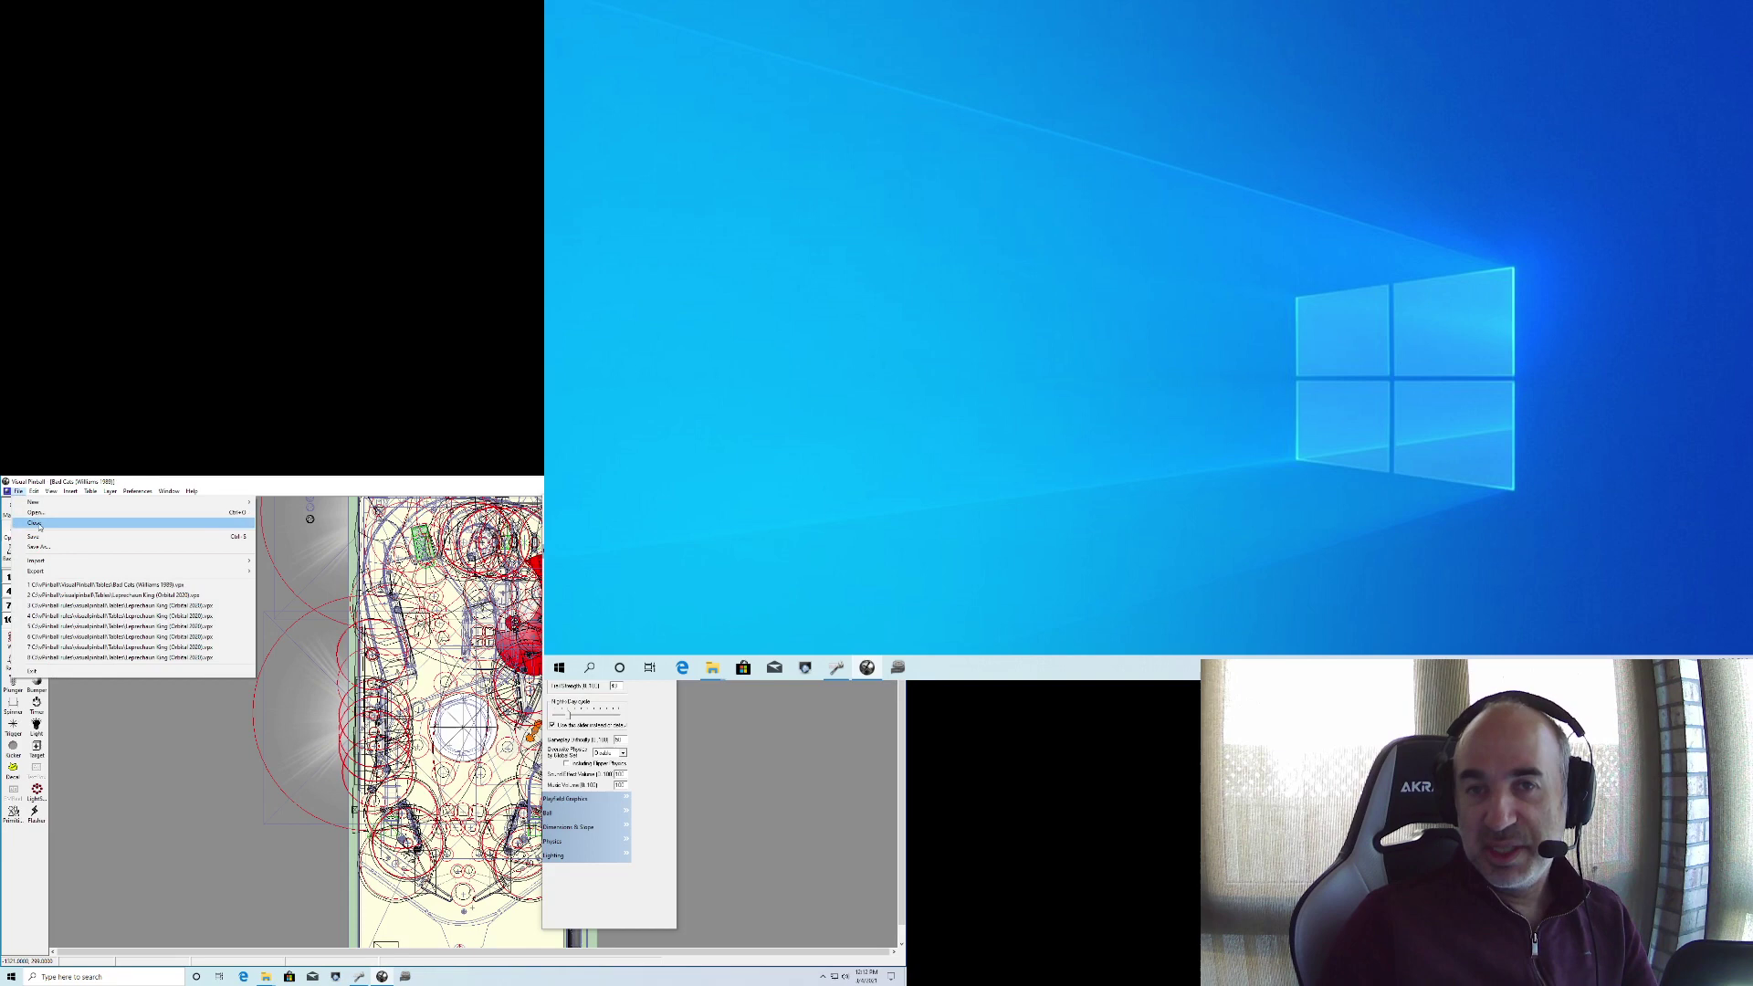
pyautogui.click(19, 491)
pyautogui.click(19, 491)
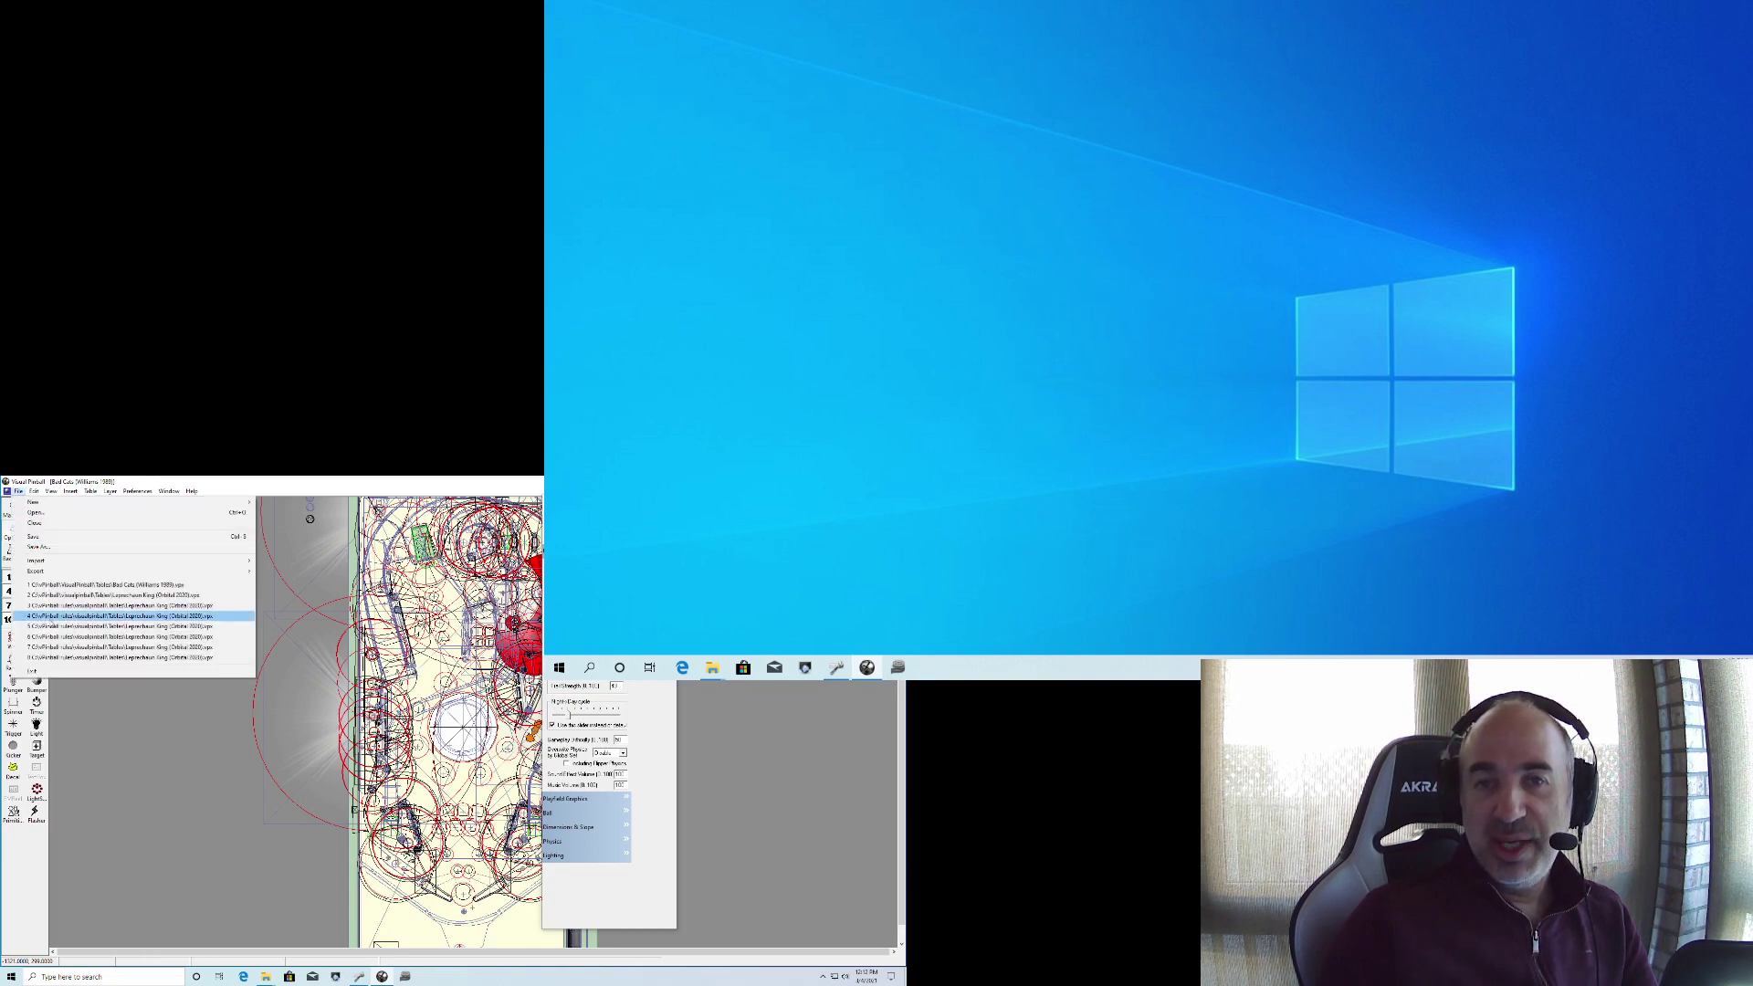
# Step: Exit the Visual Pinball editor and launch the PinUP Popper front end from its setup window
pyautogui.click(37, 661)
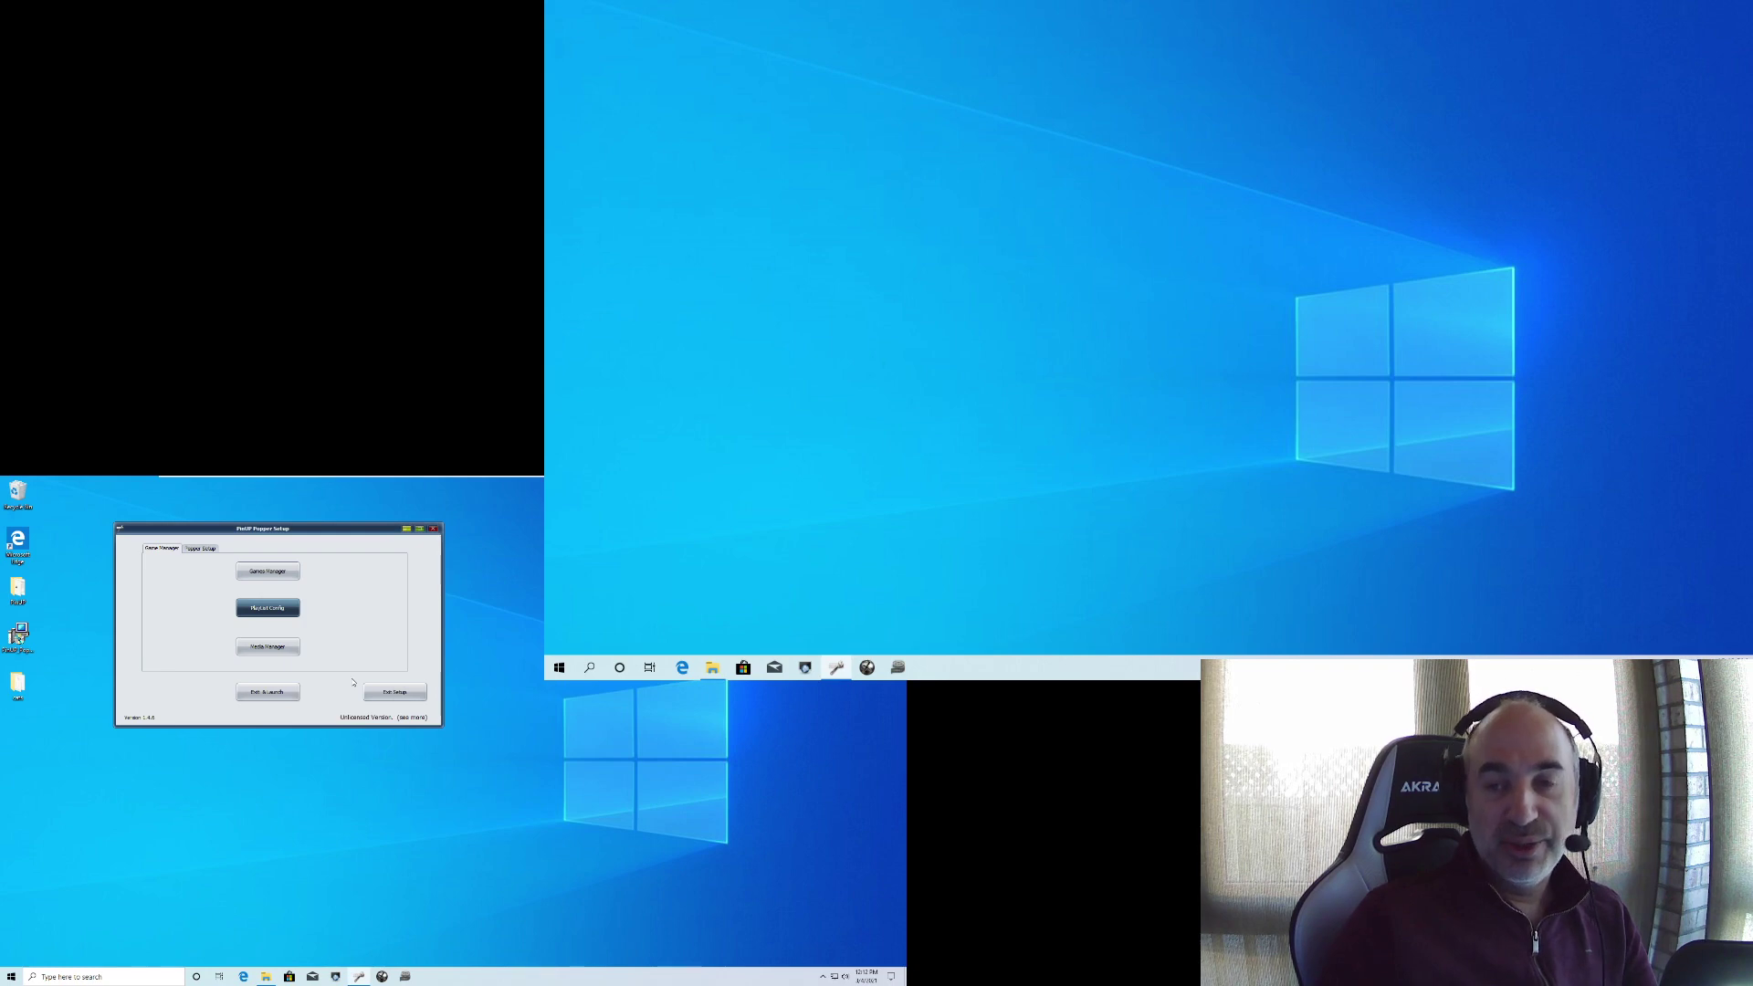
pyautogui.click(263, 696)
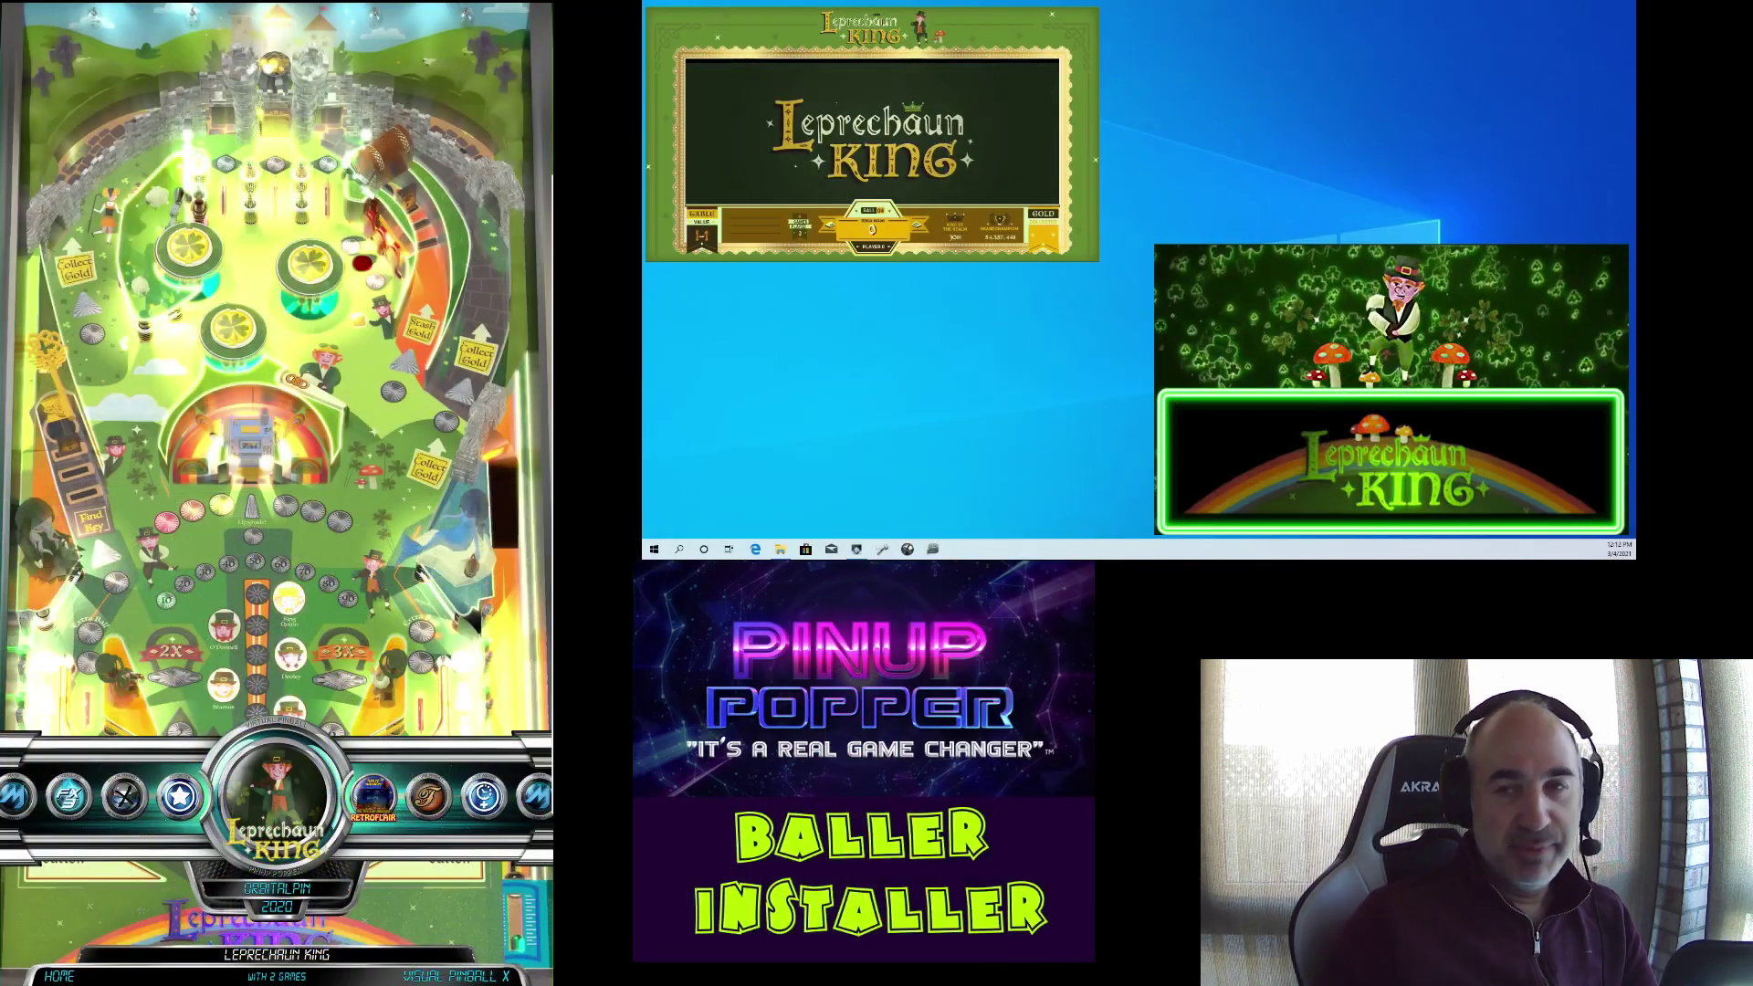
# Step: Open the Visual Pinball X game list from the wheel and start the Bad Cats (Williams 1989) game
pyautogui.press('Shift_R')
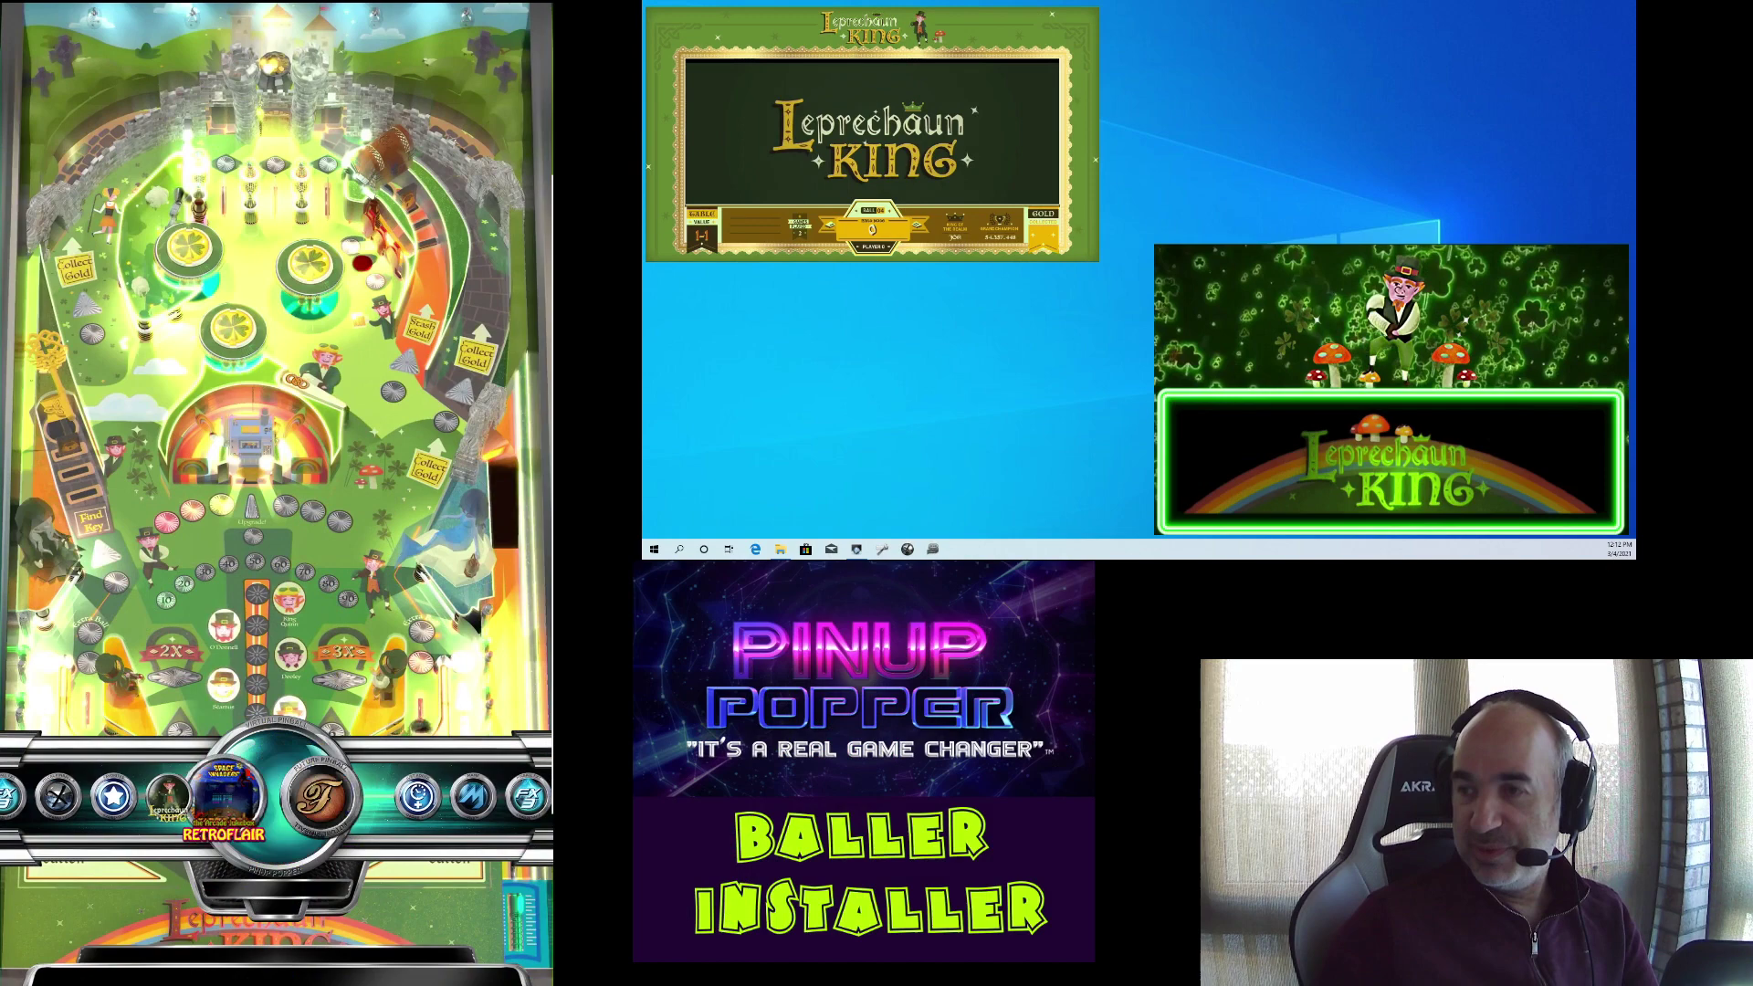
pyautogui.press('Shift_R')
pyautogui.press('Shift_R')
pyautogui.press('Return')
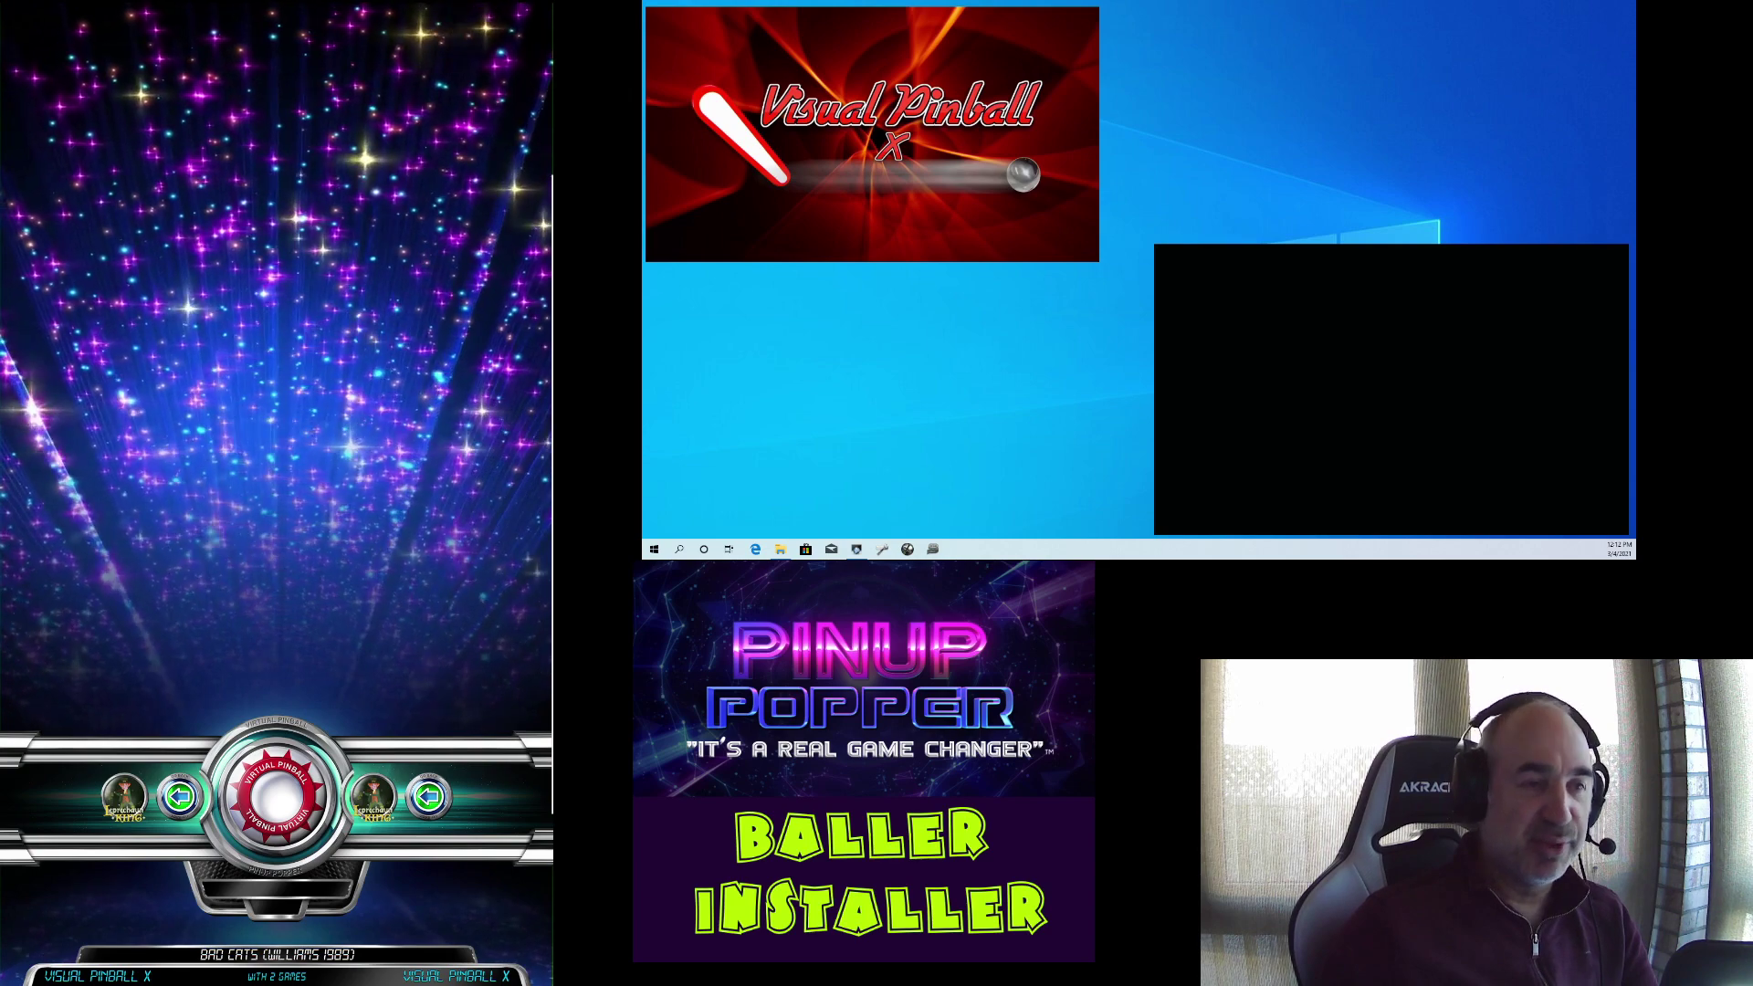
pyautogui.press('Return')
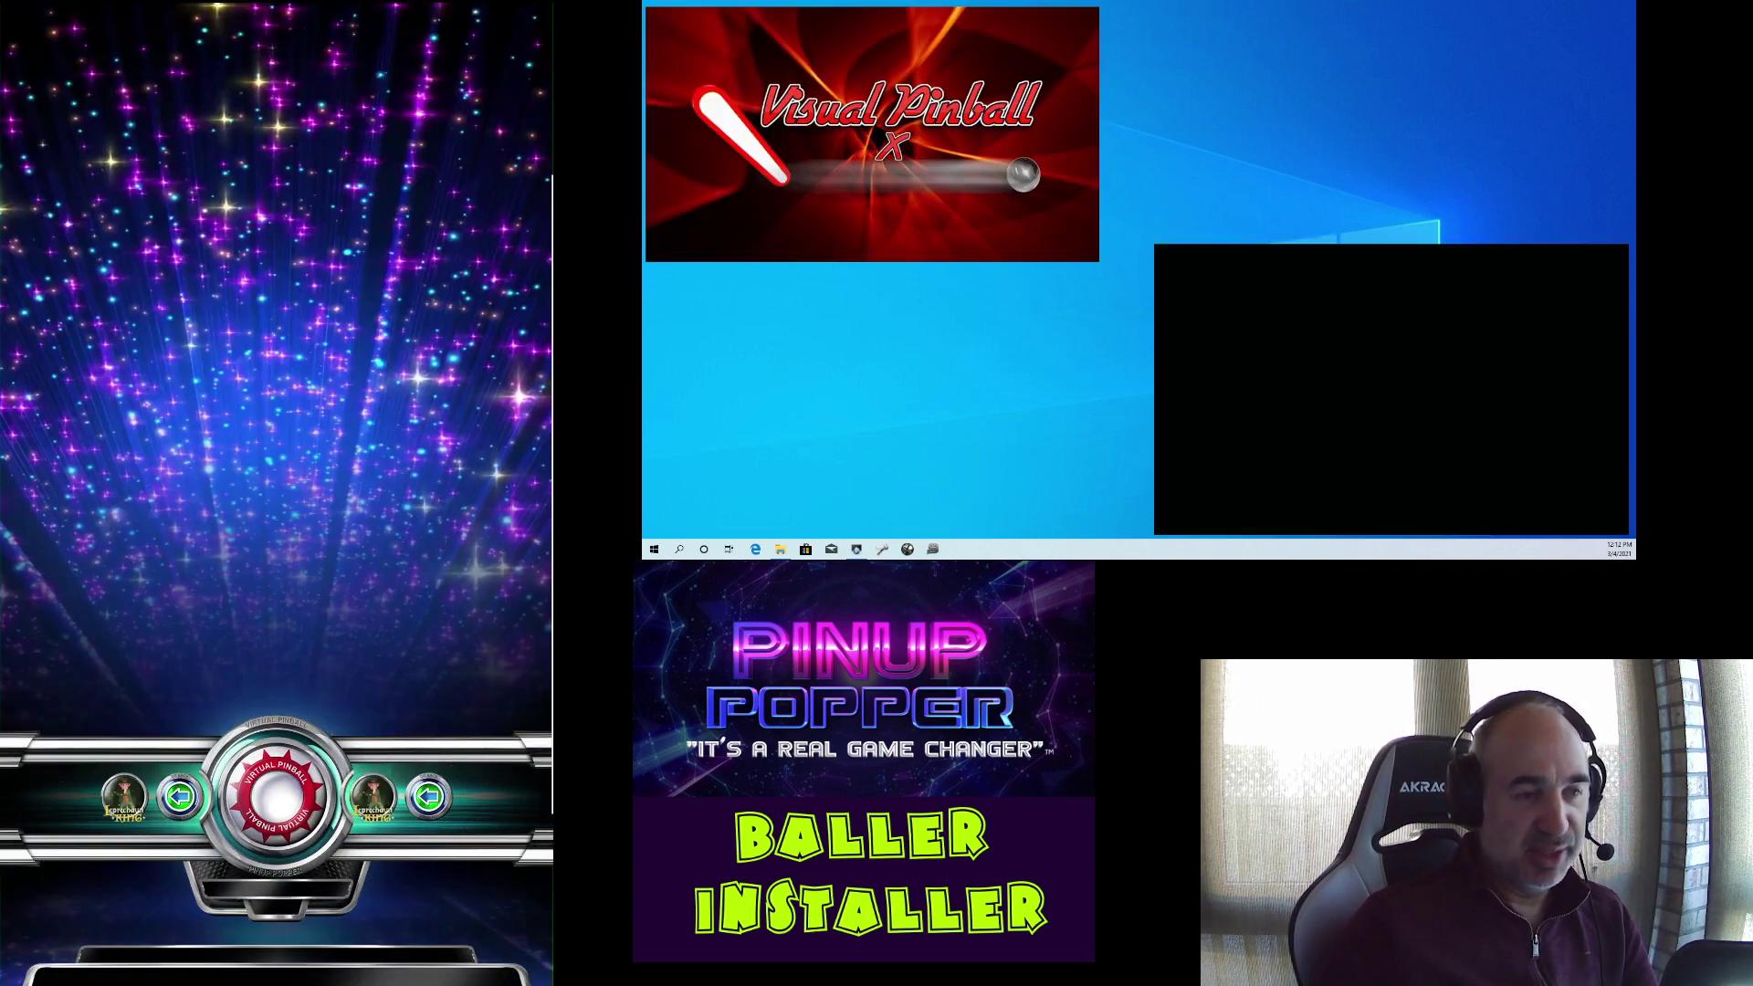
pyautogui.press('Return')
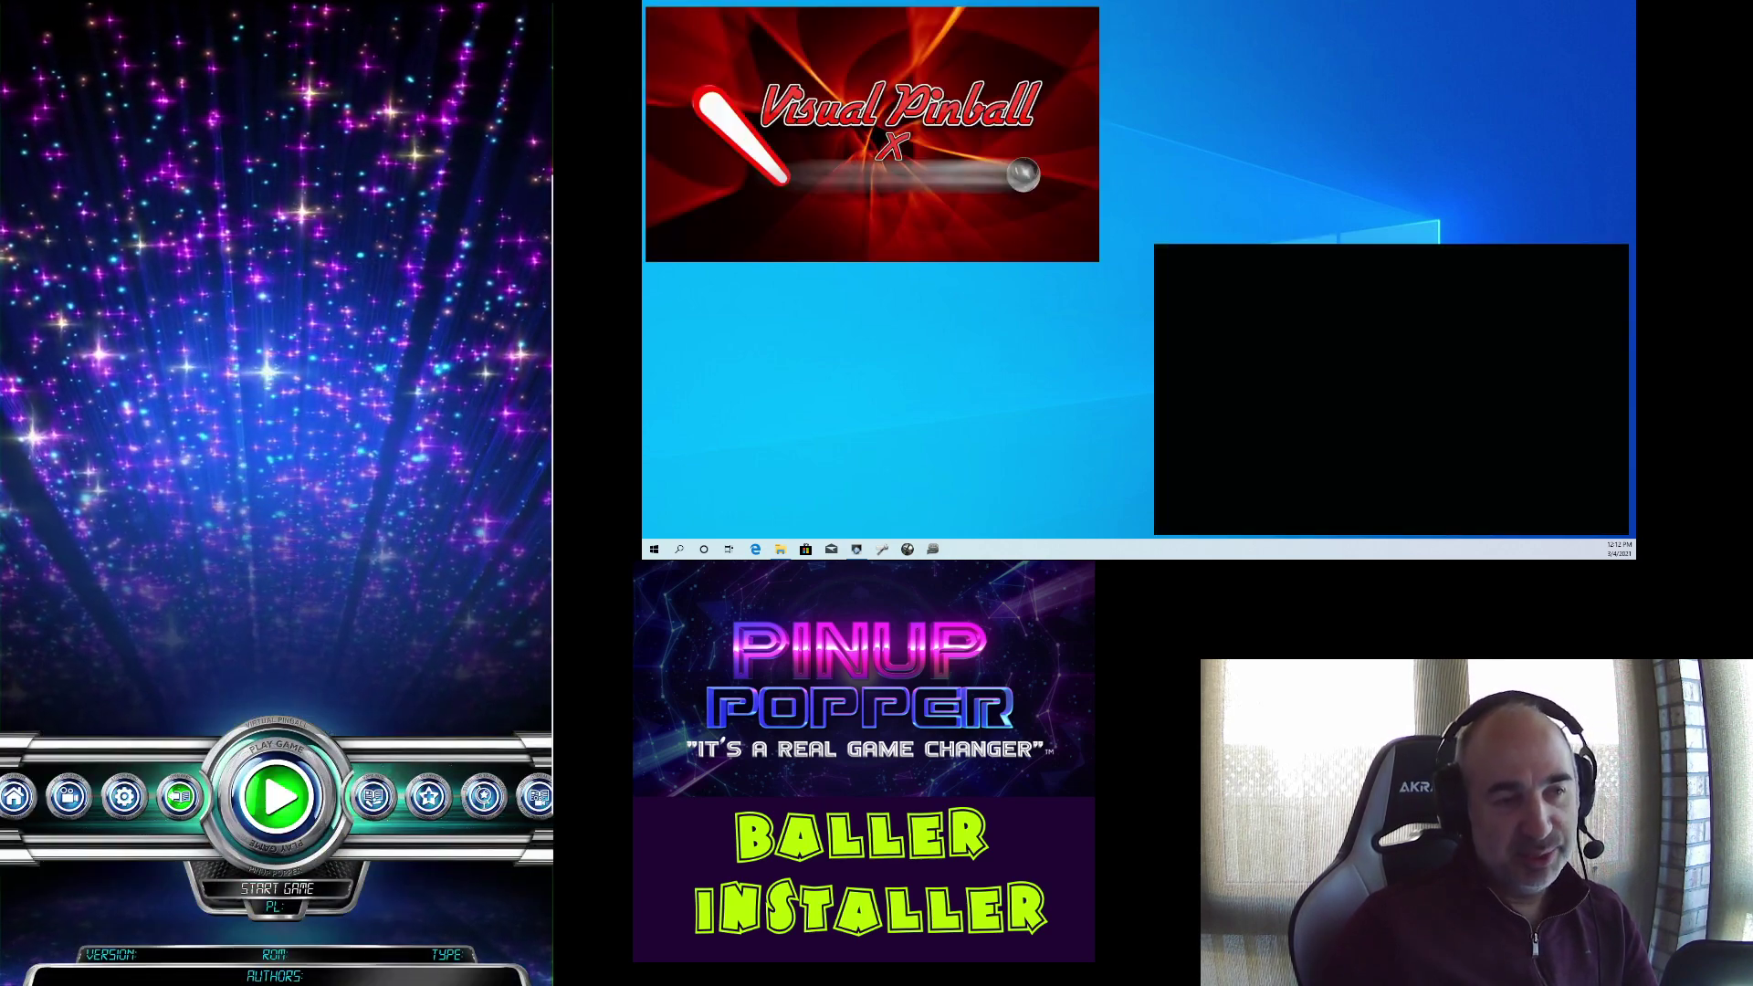
pyautogui.press('Return')
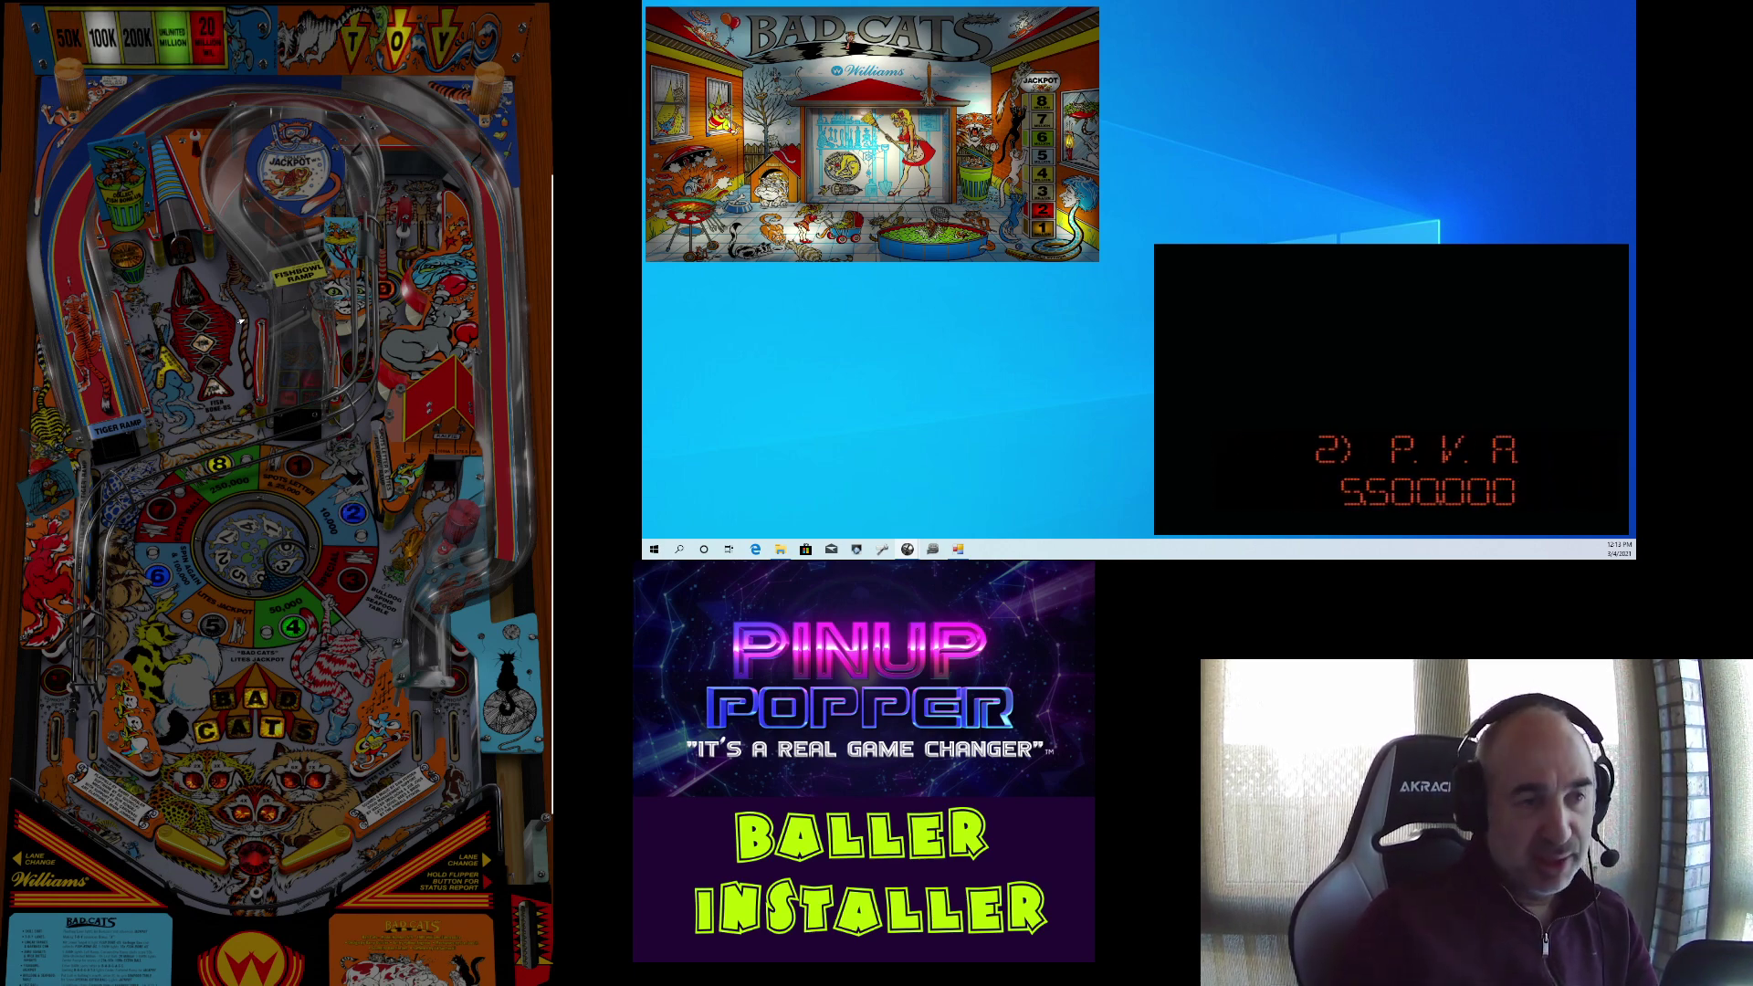
# Step: Check the in-game menu, then test-play Bad Cats with one coin and quit back to the wheel
pyautogui.press('q')
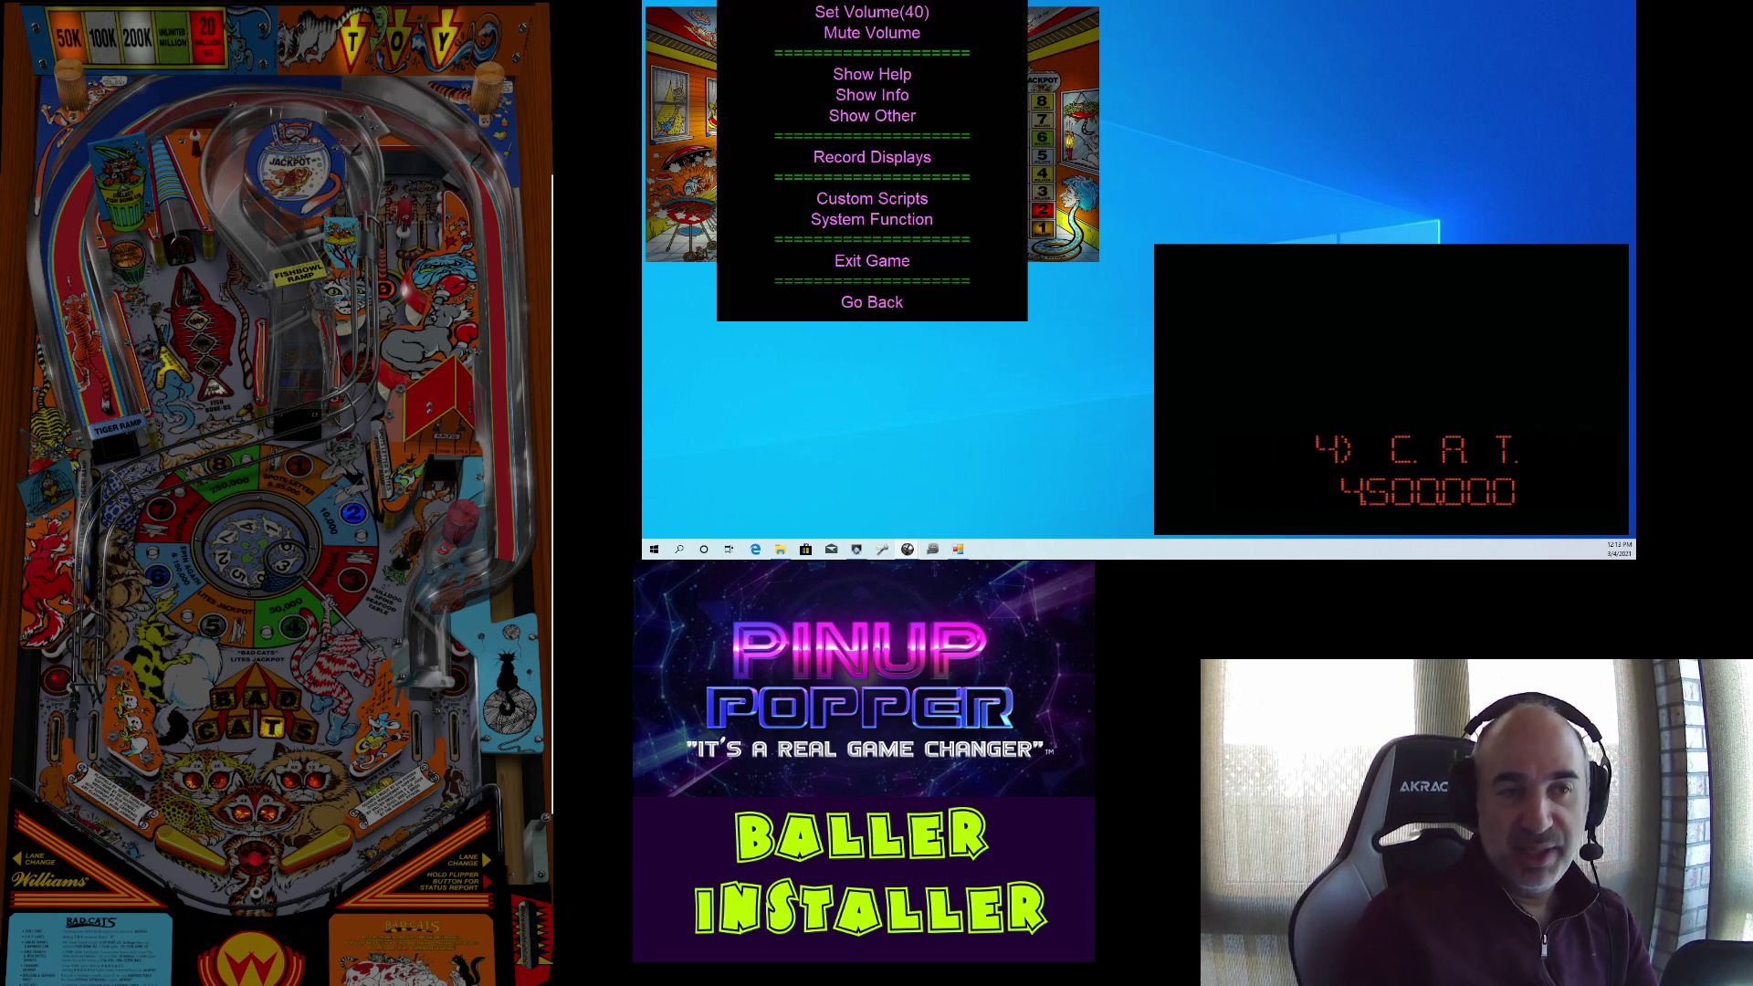
pyautogui.press('q')
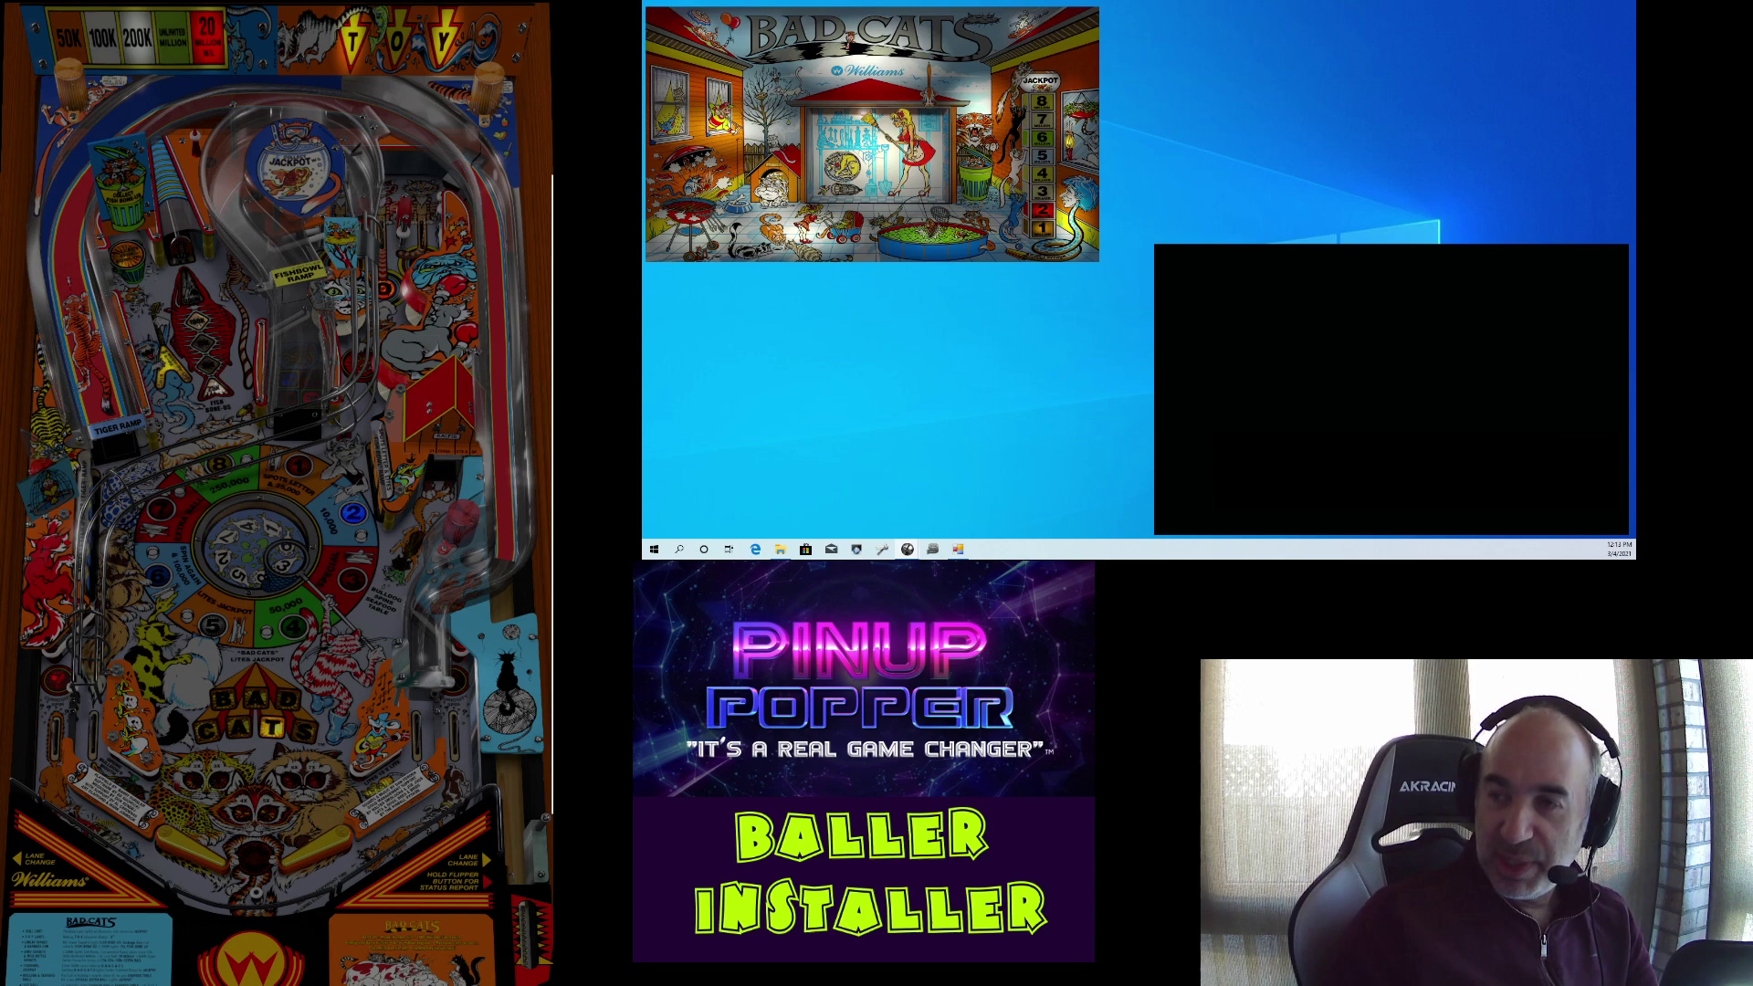
pyautogui.press('5')
pyautogui.press('1')
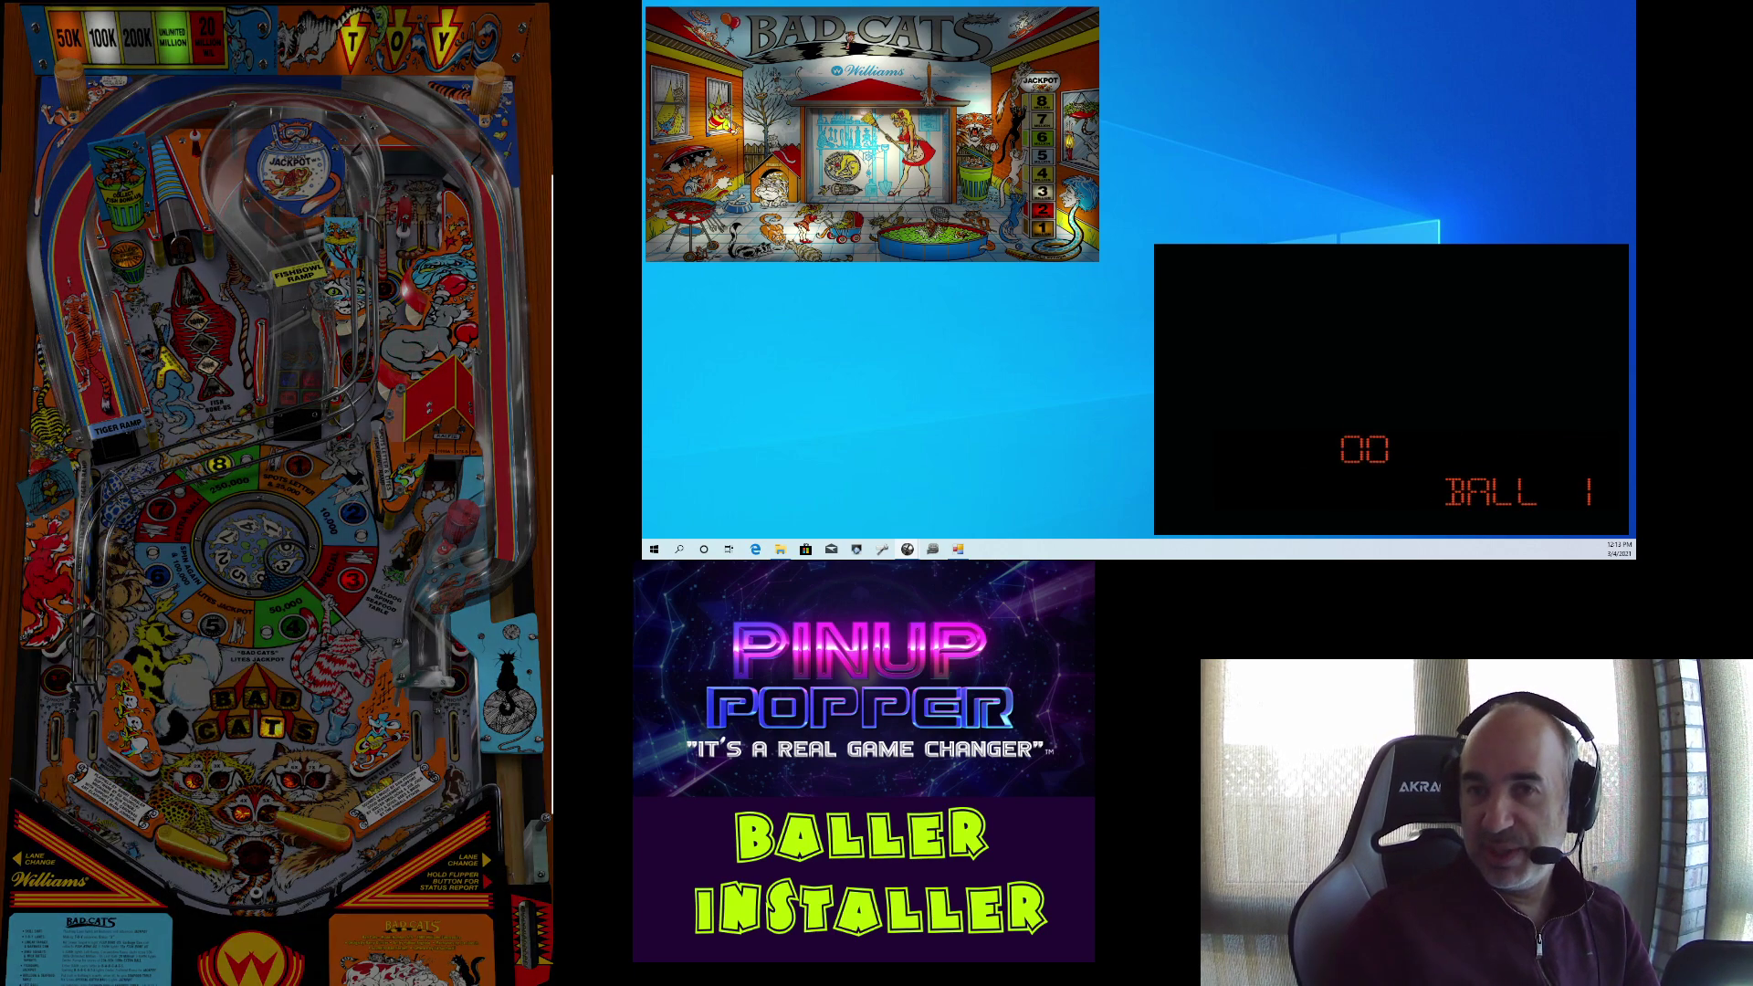
pyautogui.press('Shift_R')
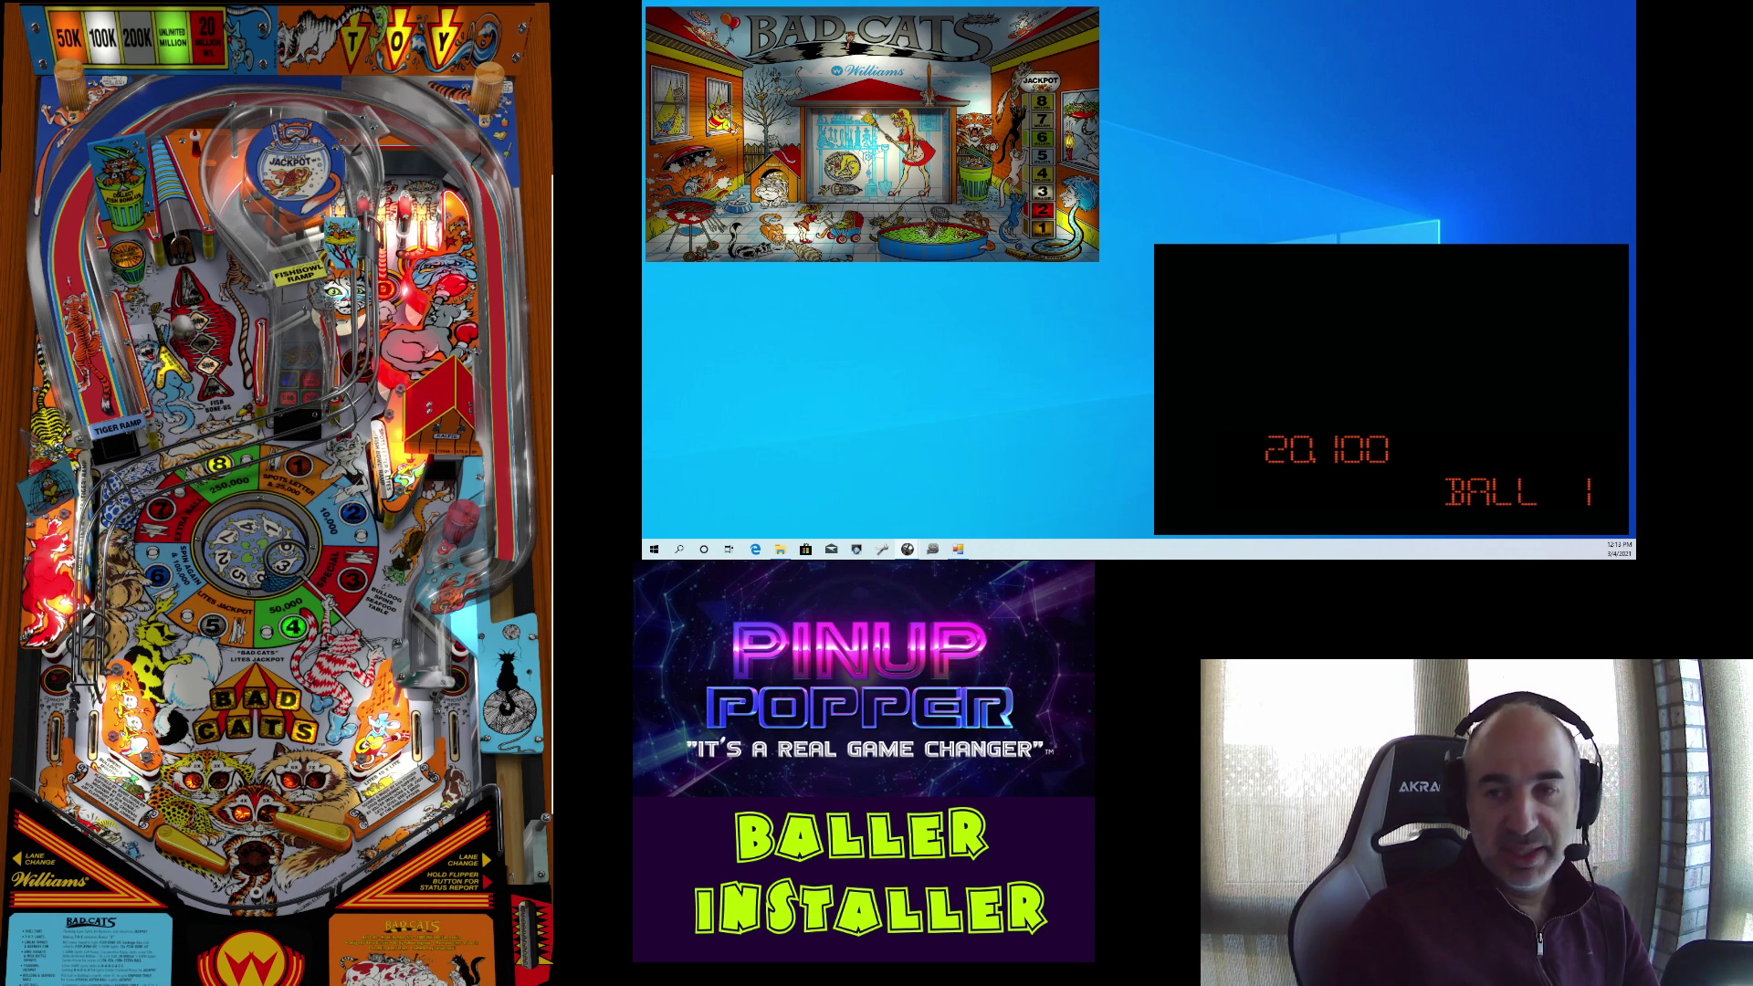
pyautogui.press('Shift_L')
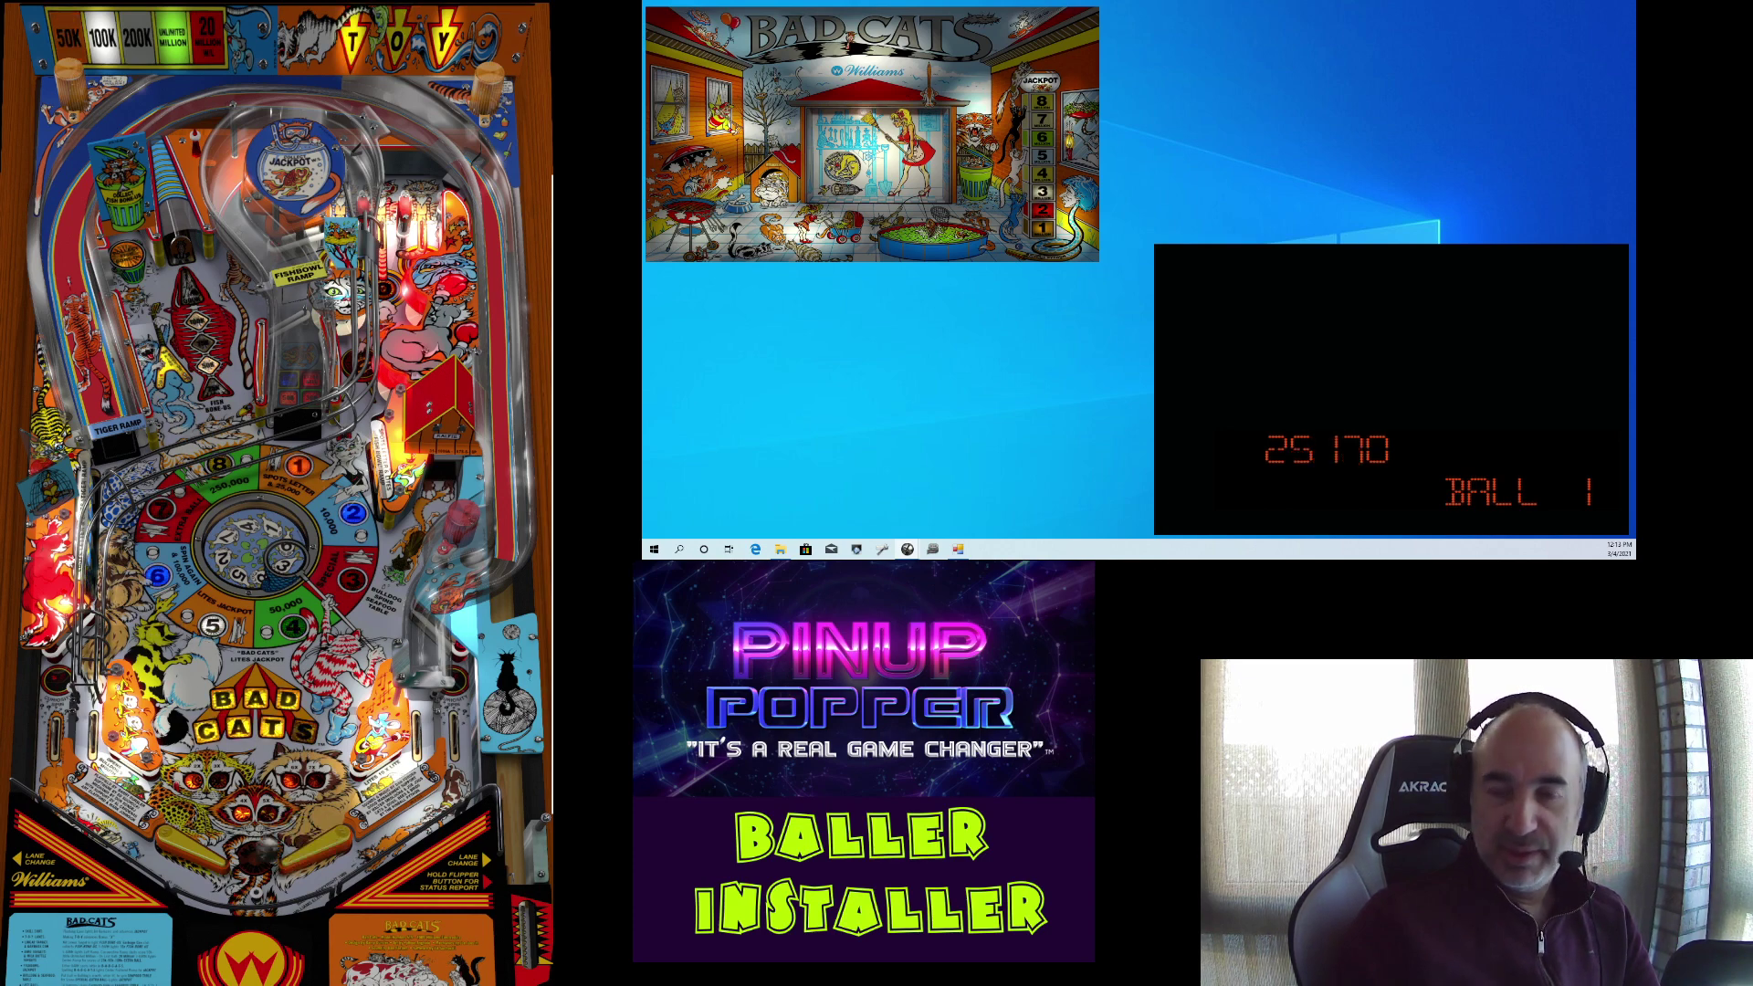
pyautogui.press('q')
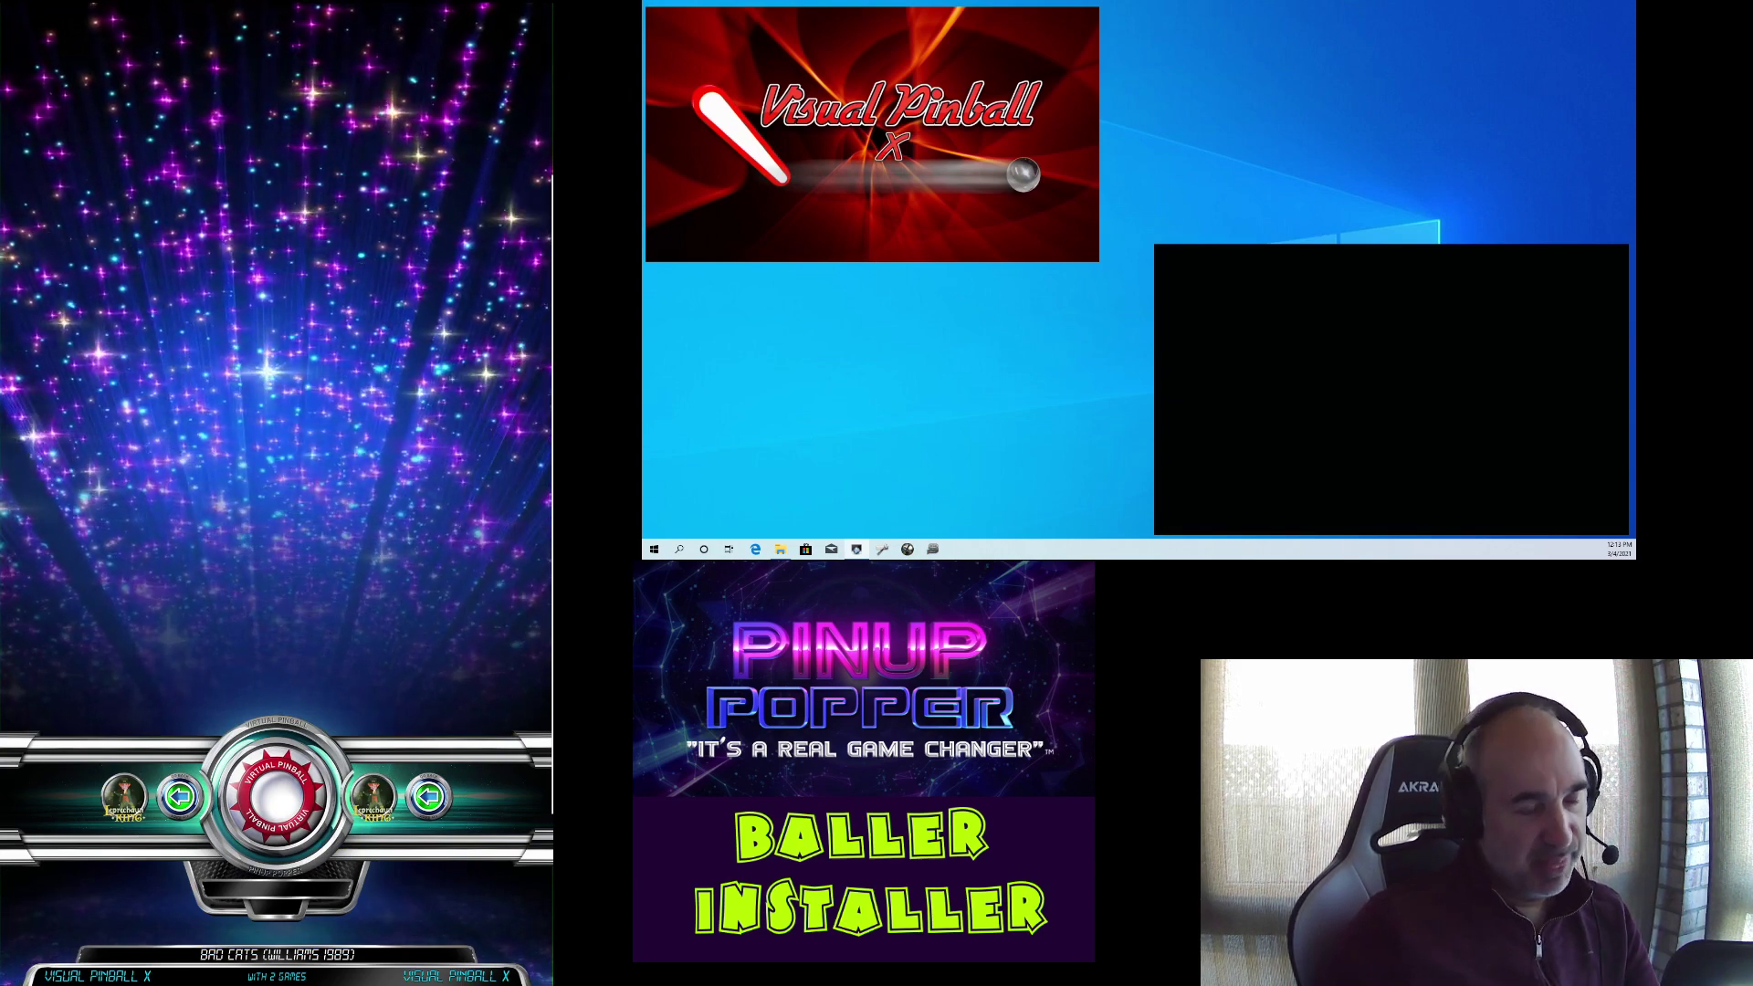
# Step: Go back to the home wheel and browse through its emulators and games
pyautogui.press('Escape')
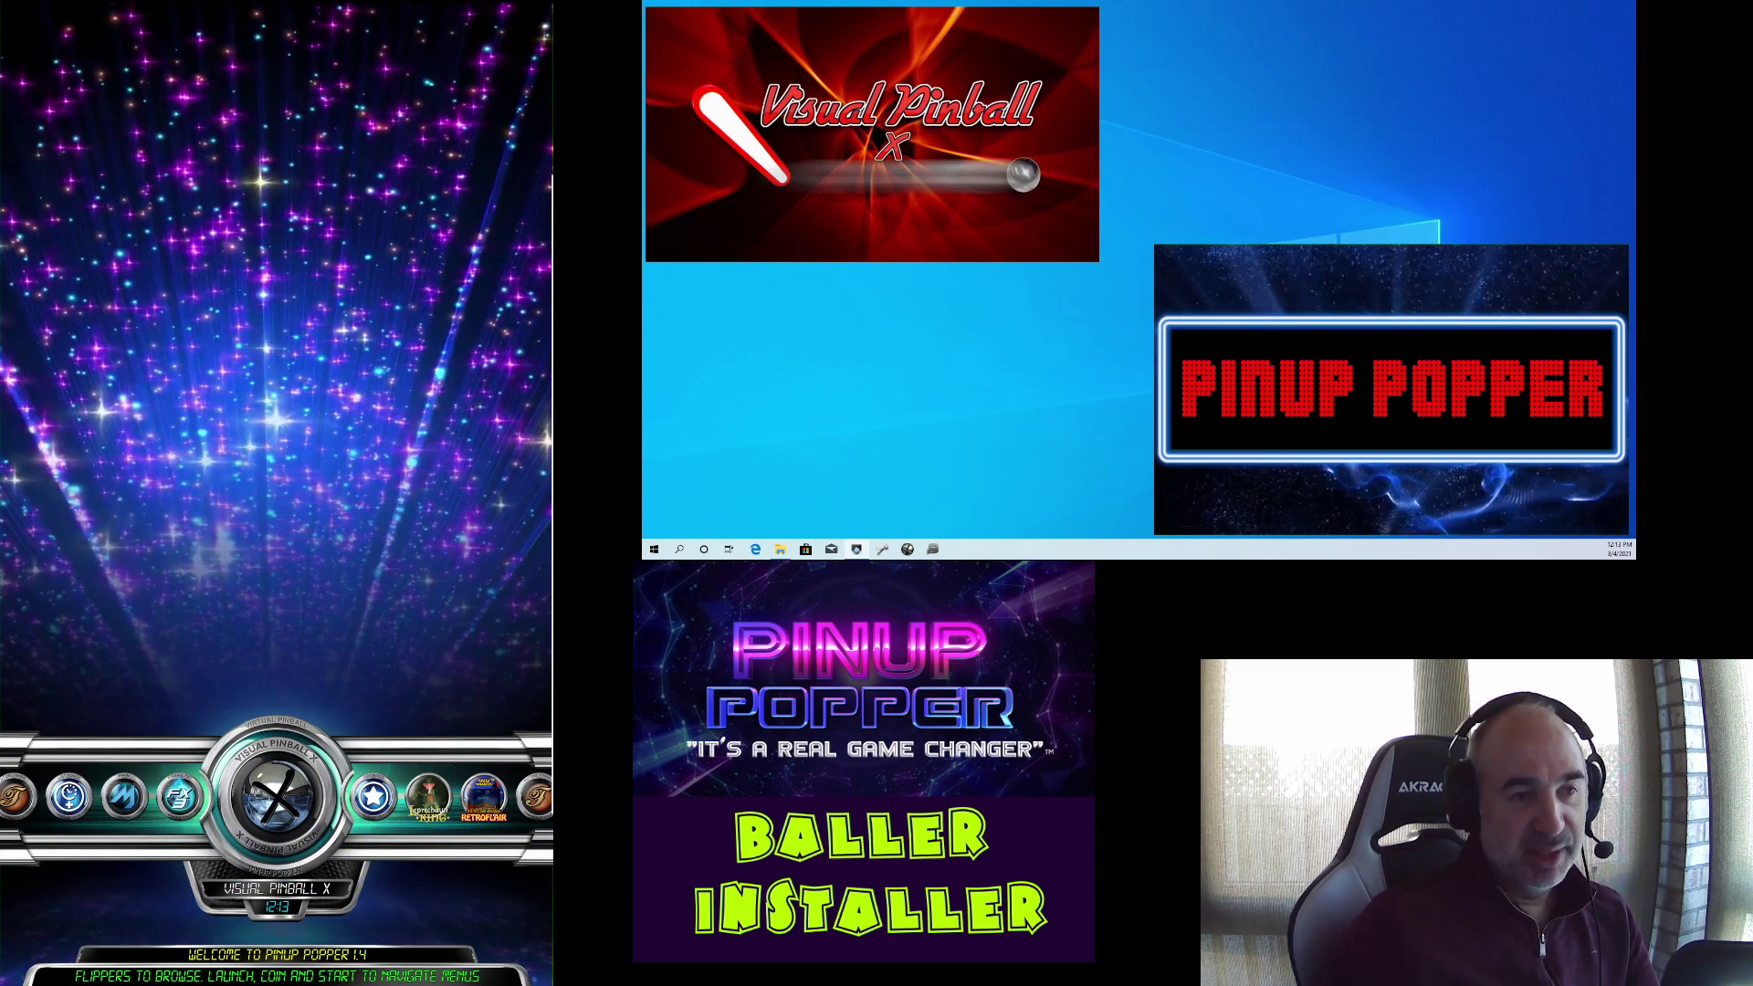
pyautogui.press('Shift_R')
pyautogui.press('Shift_R')
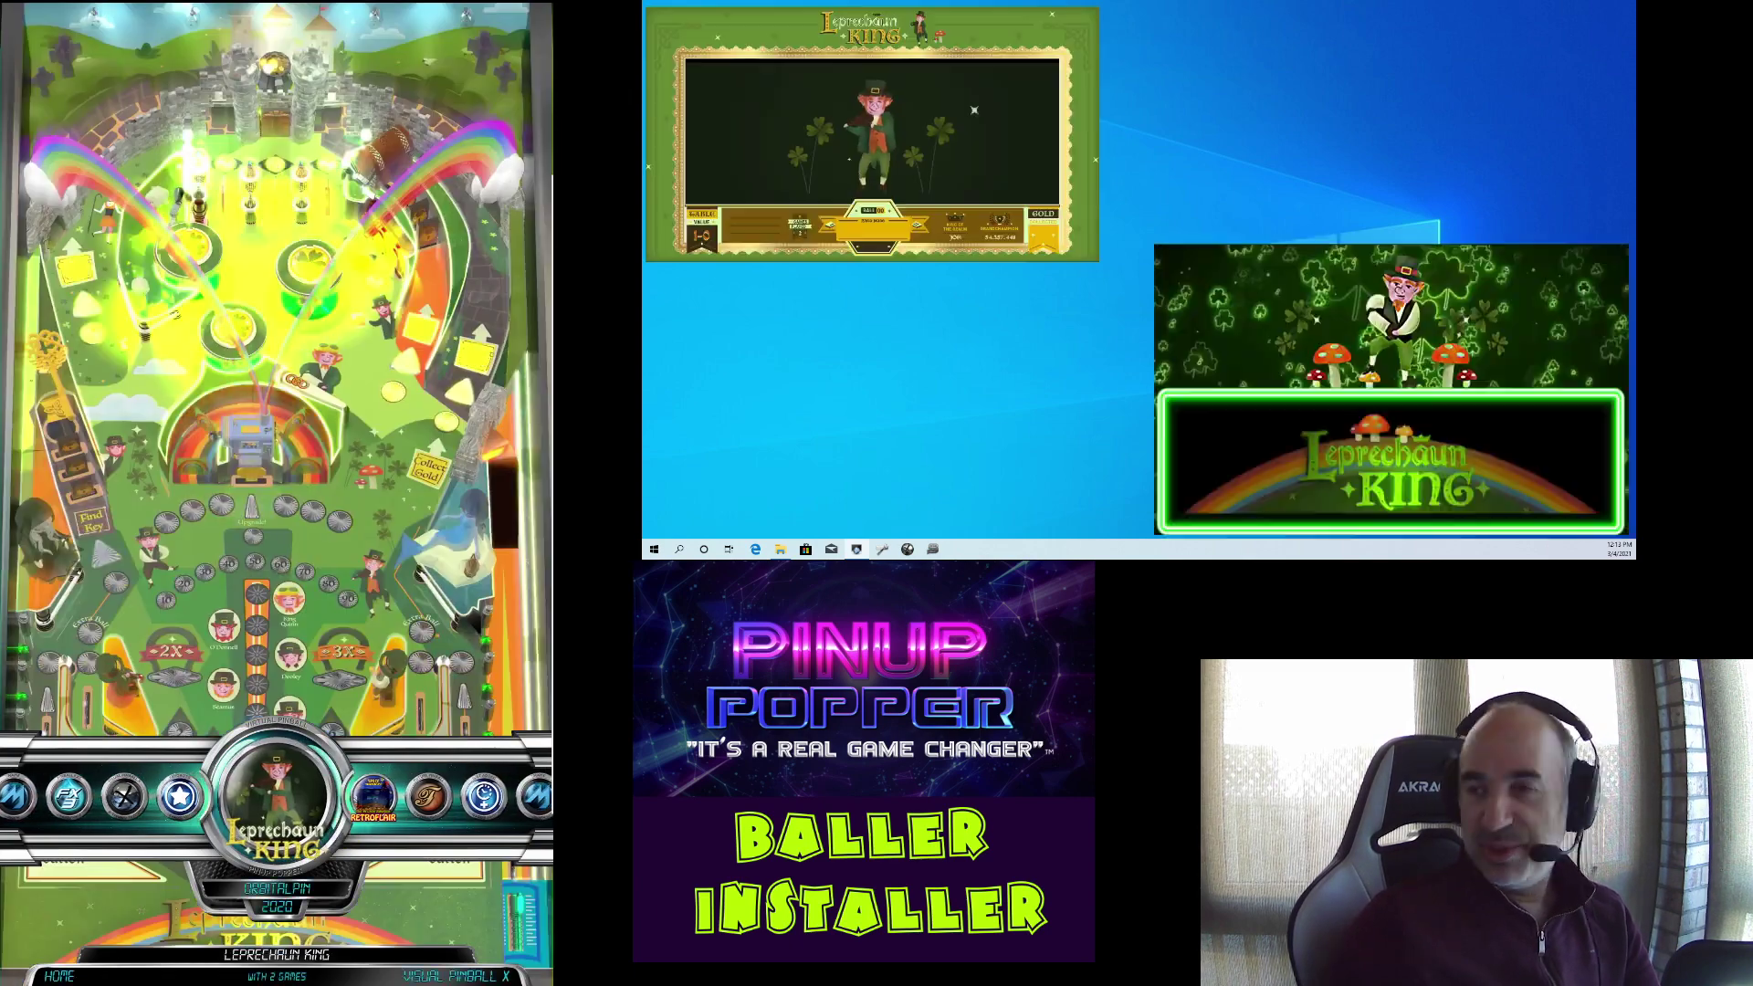
pyautogui.press('Shift_R')
pyautogui.press('Shift_R')
pyautogui.press('Shift_R')
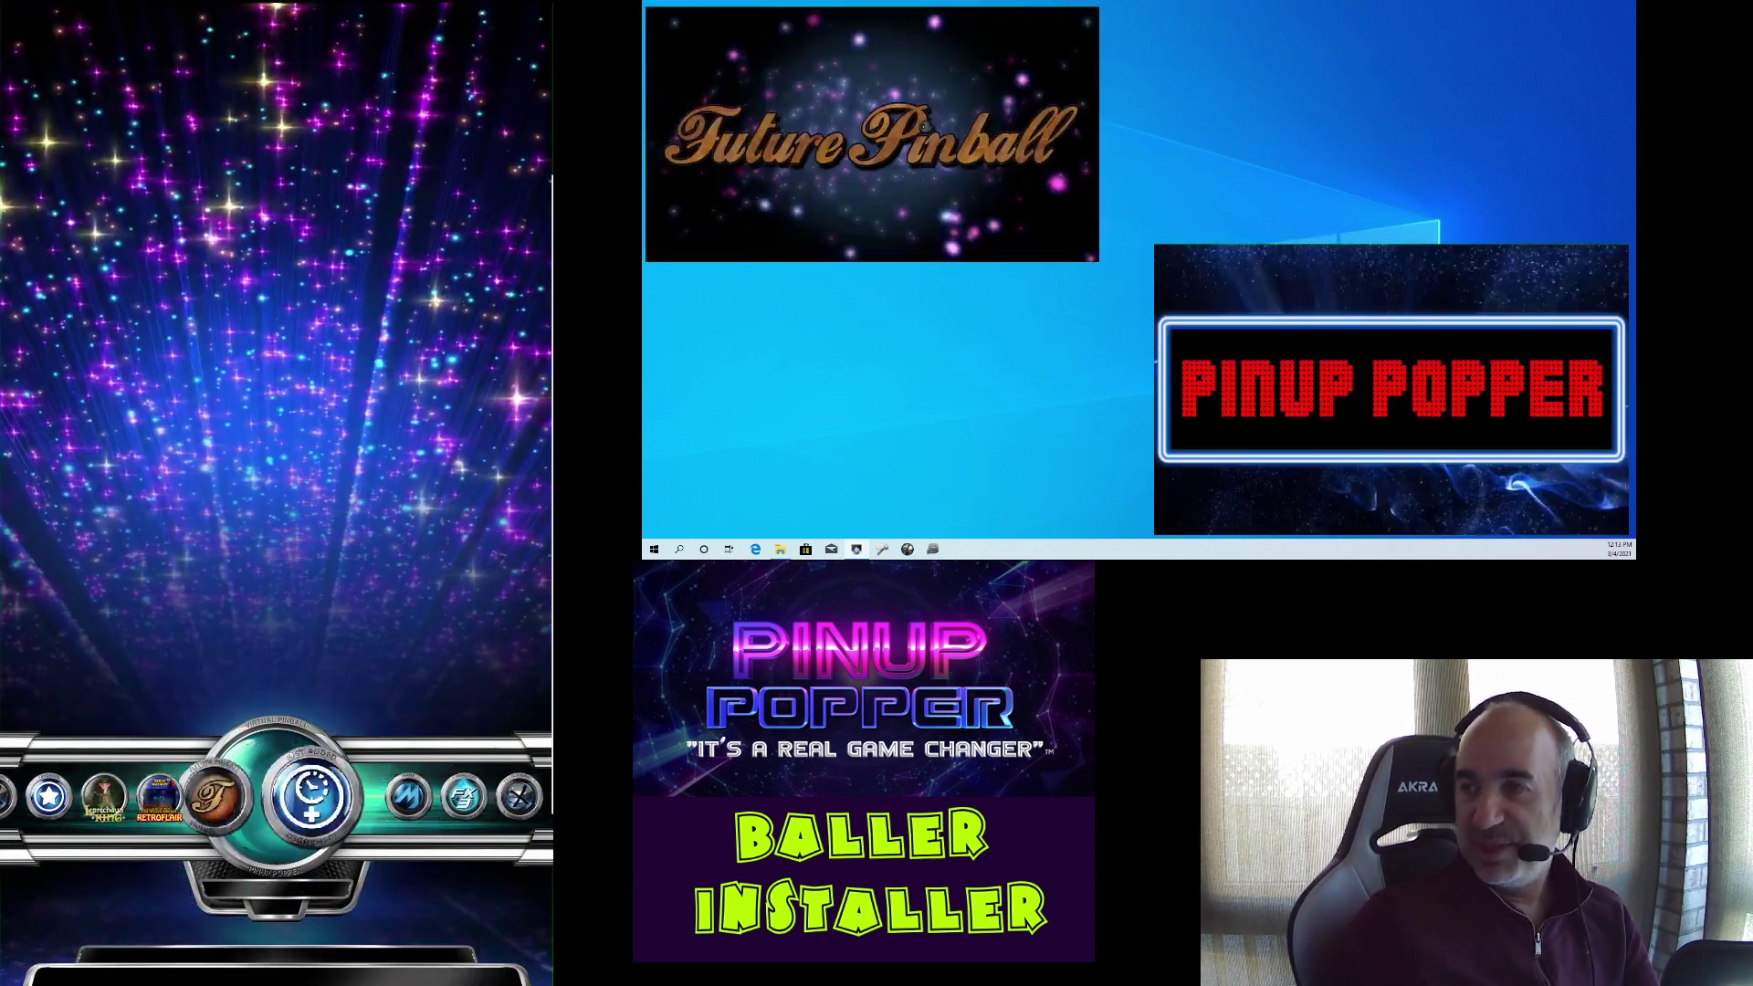
pyautogui.press('Shift_R')
pyautogui.press('Shift_R')
pyautogui.press('Shift_R')
pyautogui.press('Shift_R')
pyautogui.press('Shift_R')
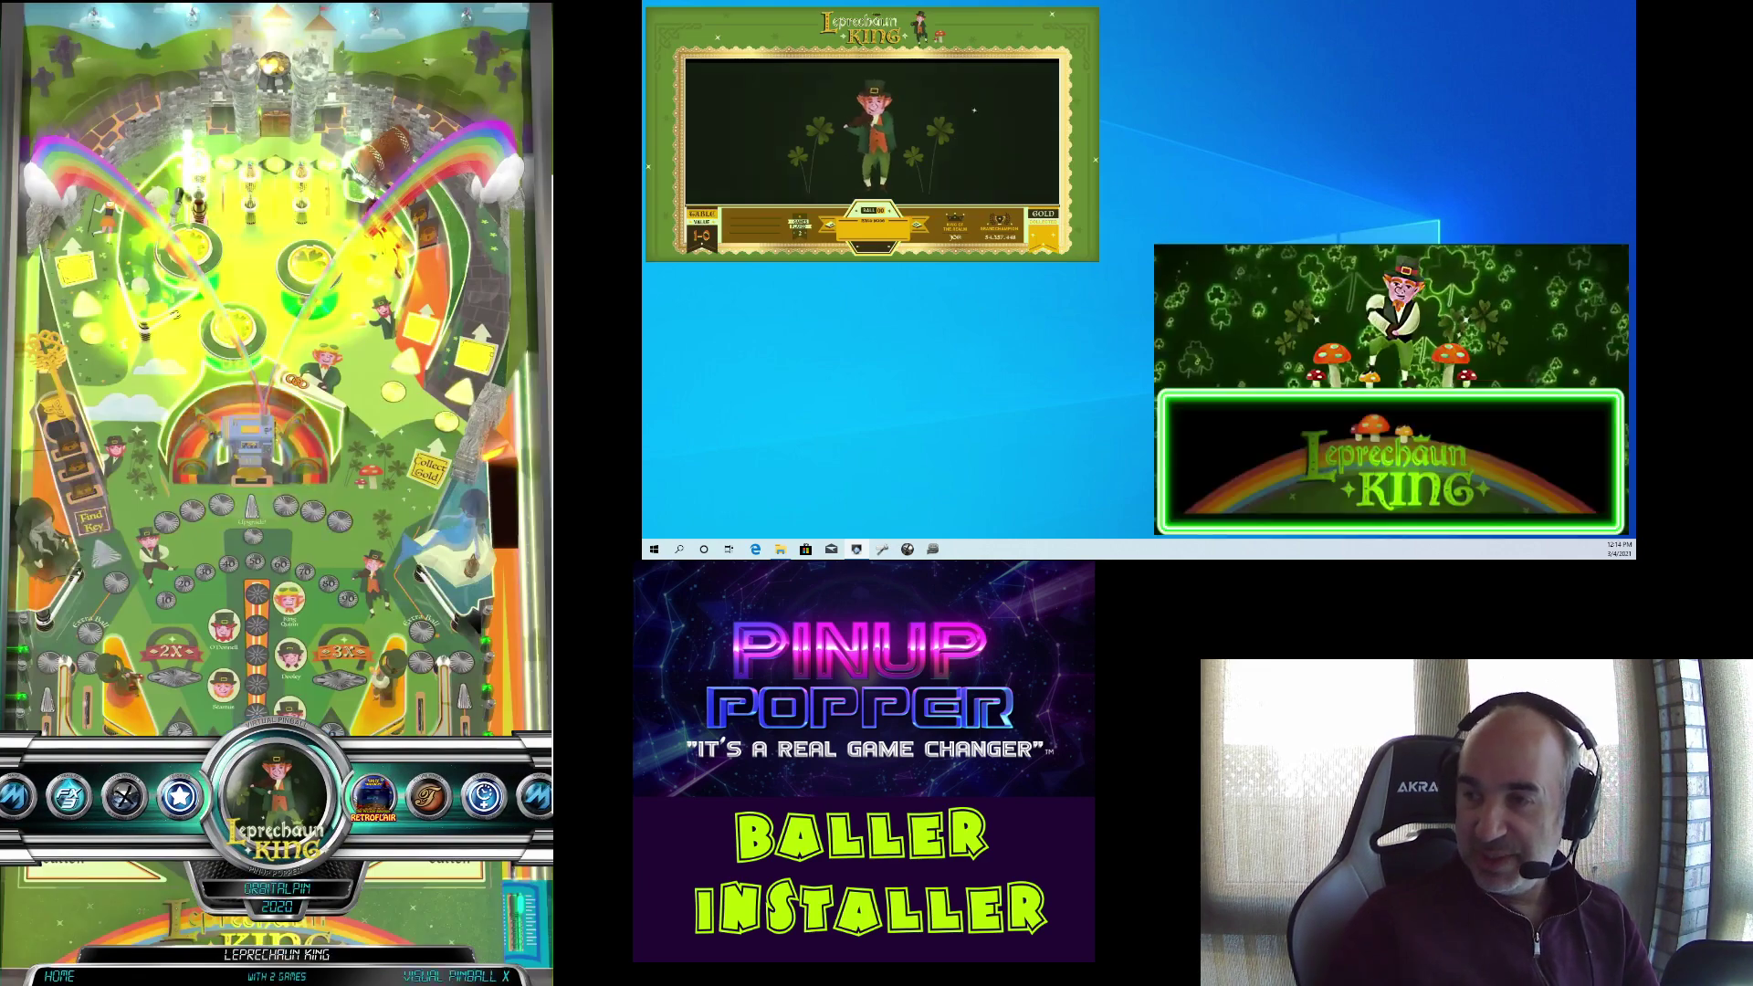
pyautogui.press('Shift_R')
pyautogui.press('Shift_R')
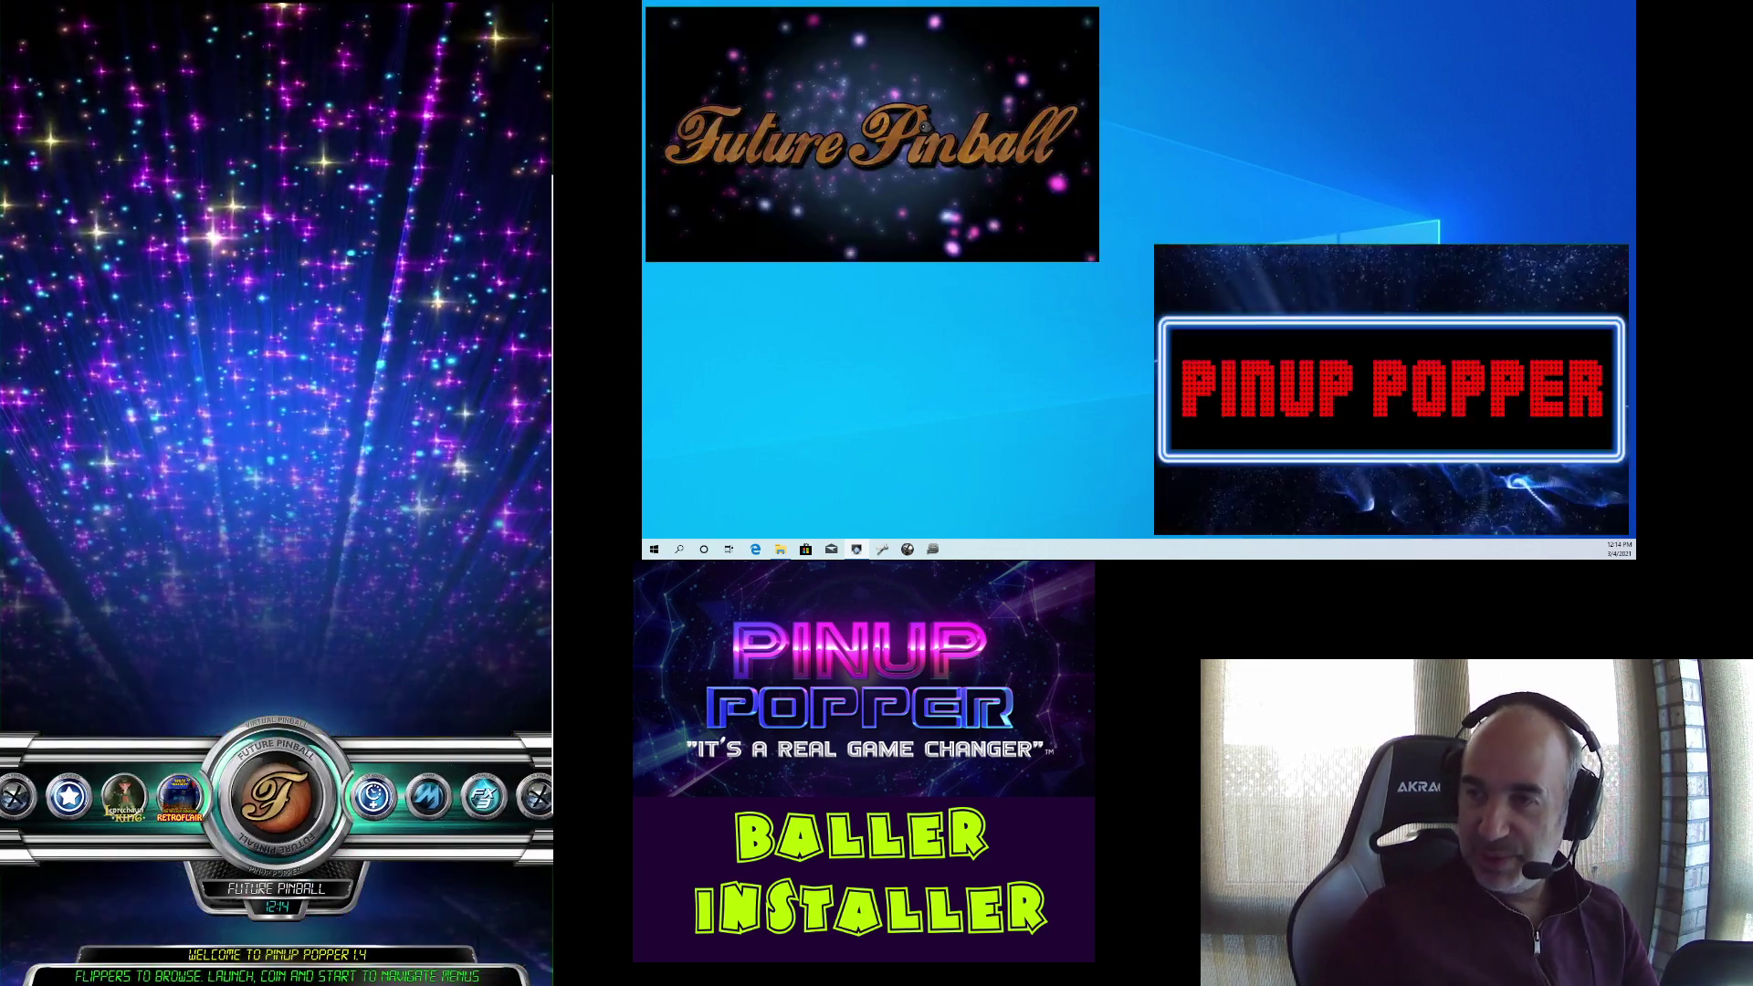
# Step: Select the Visual Pinball X category again and relaunch Bad Cats (Williams 1989)
pyautogui.press('Shift_R')
pyautogui.press('Shift_R')
pyautogui.press('Shift_R')
pyautogui.press('Shift_R')
pyautogui.press('Return')
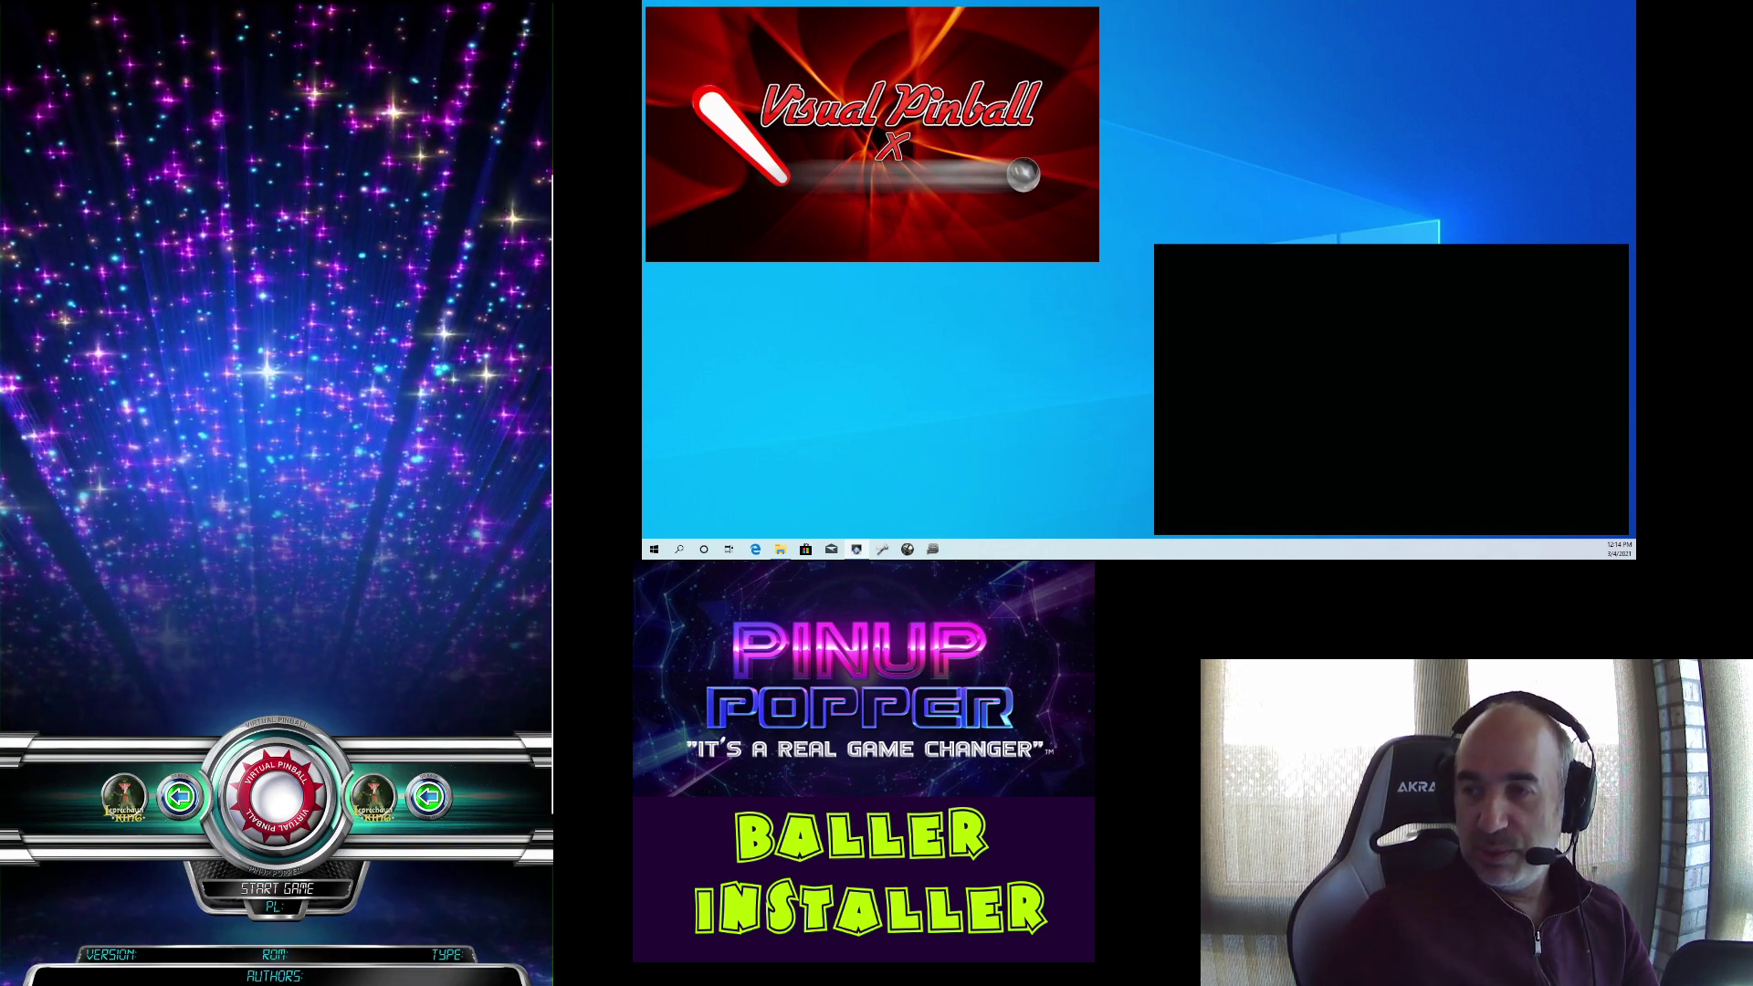
pyautogui.press('Return')
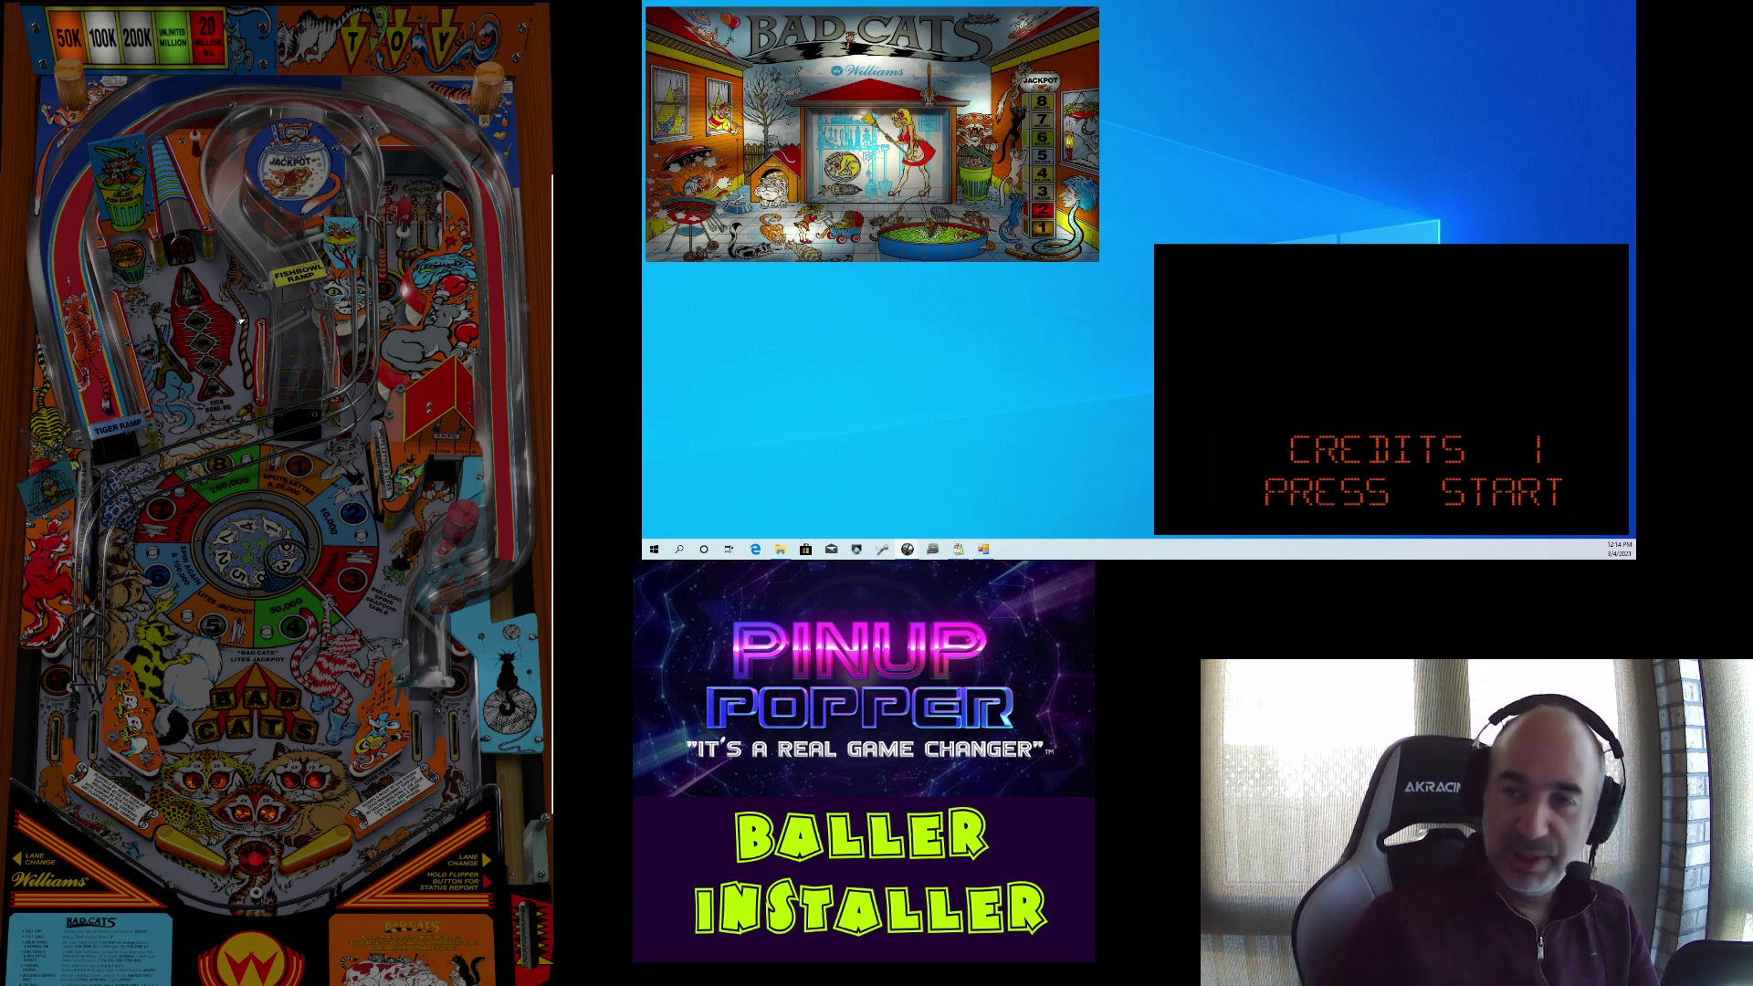
# Step: Record the playfield display of Bad Cats with the Playfield Record option of the in-game menu
pyautogui.press('q')
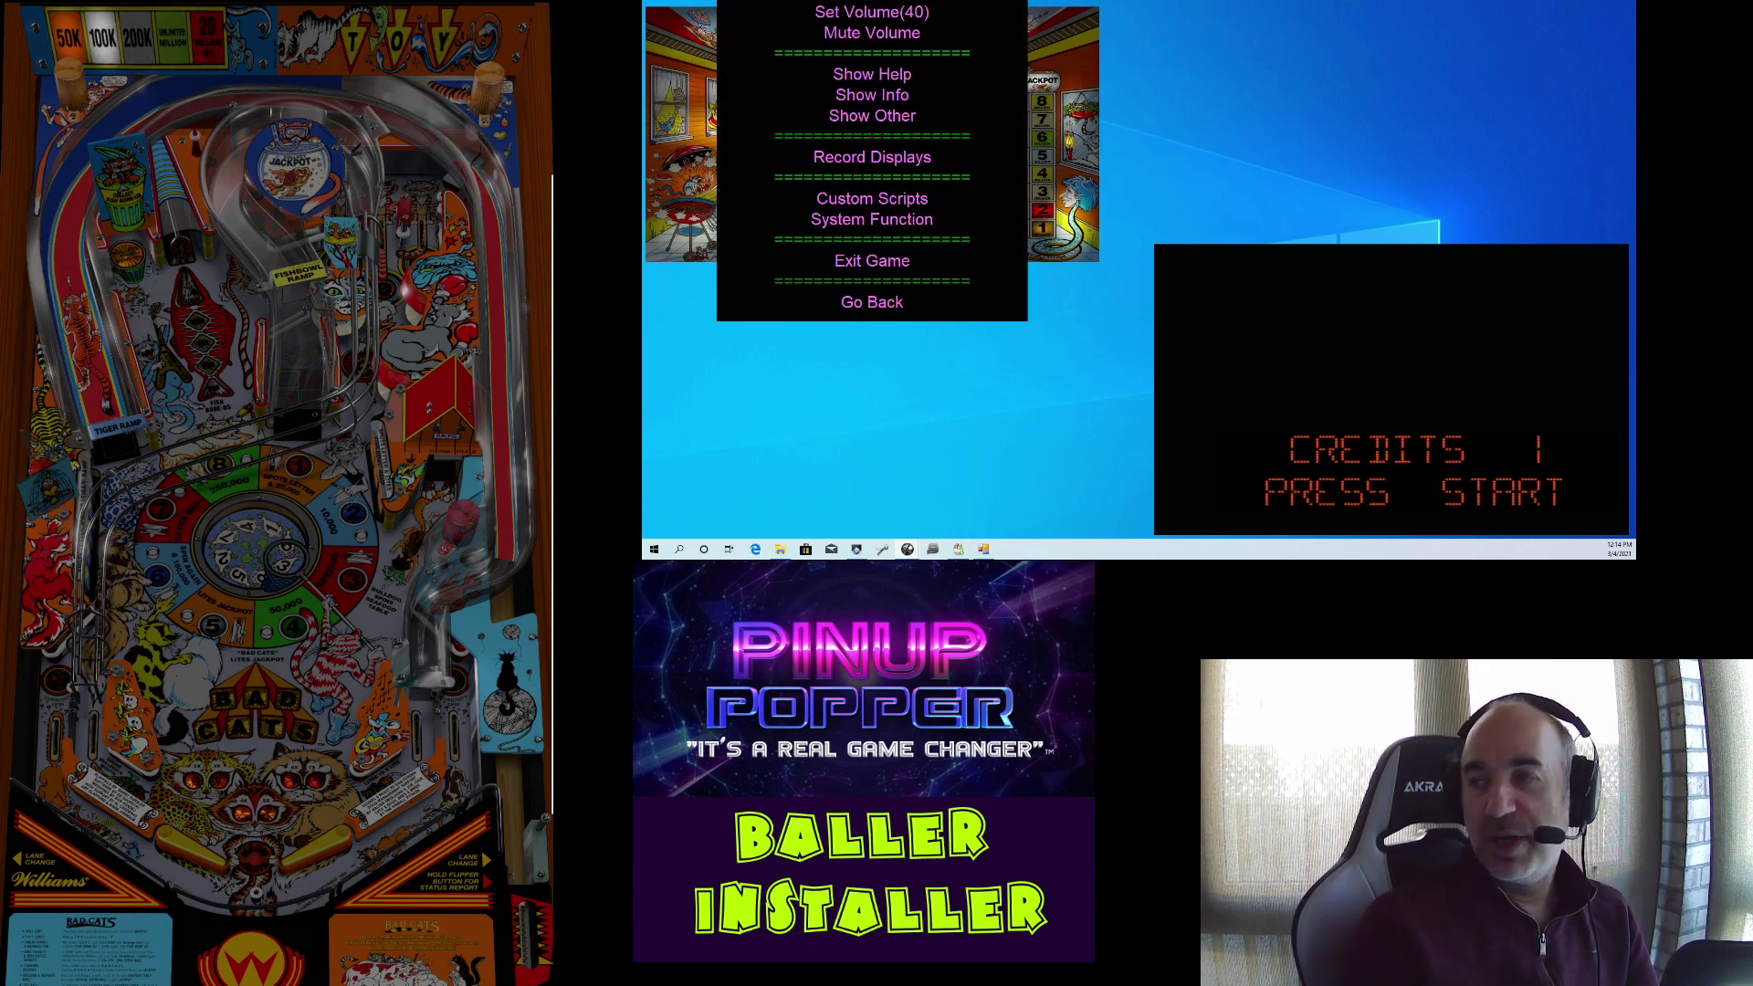
pyautogui.press('Shift_R')
pyautogui.press('Shift_R')
pyautogui.press('Shift_R')
pyautogui.press('Shift_R')
pyautogui.press('Shift_R')
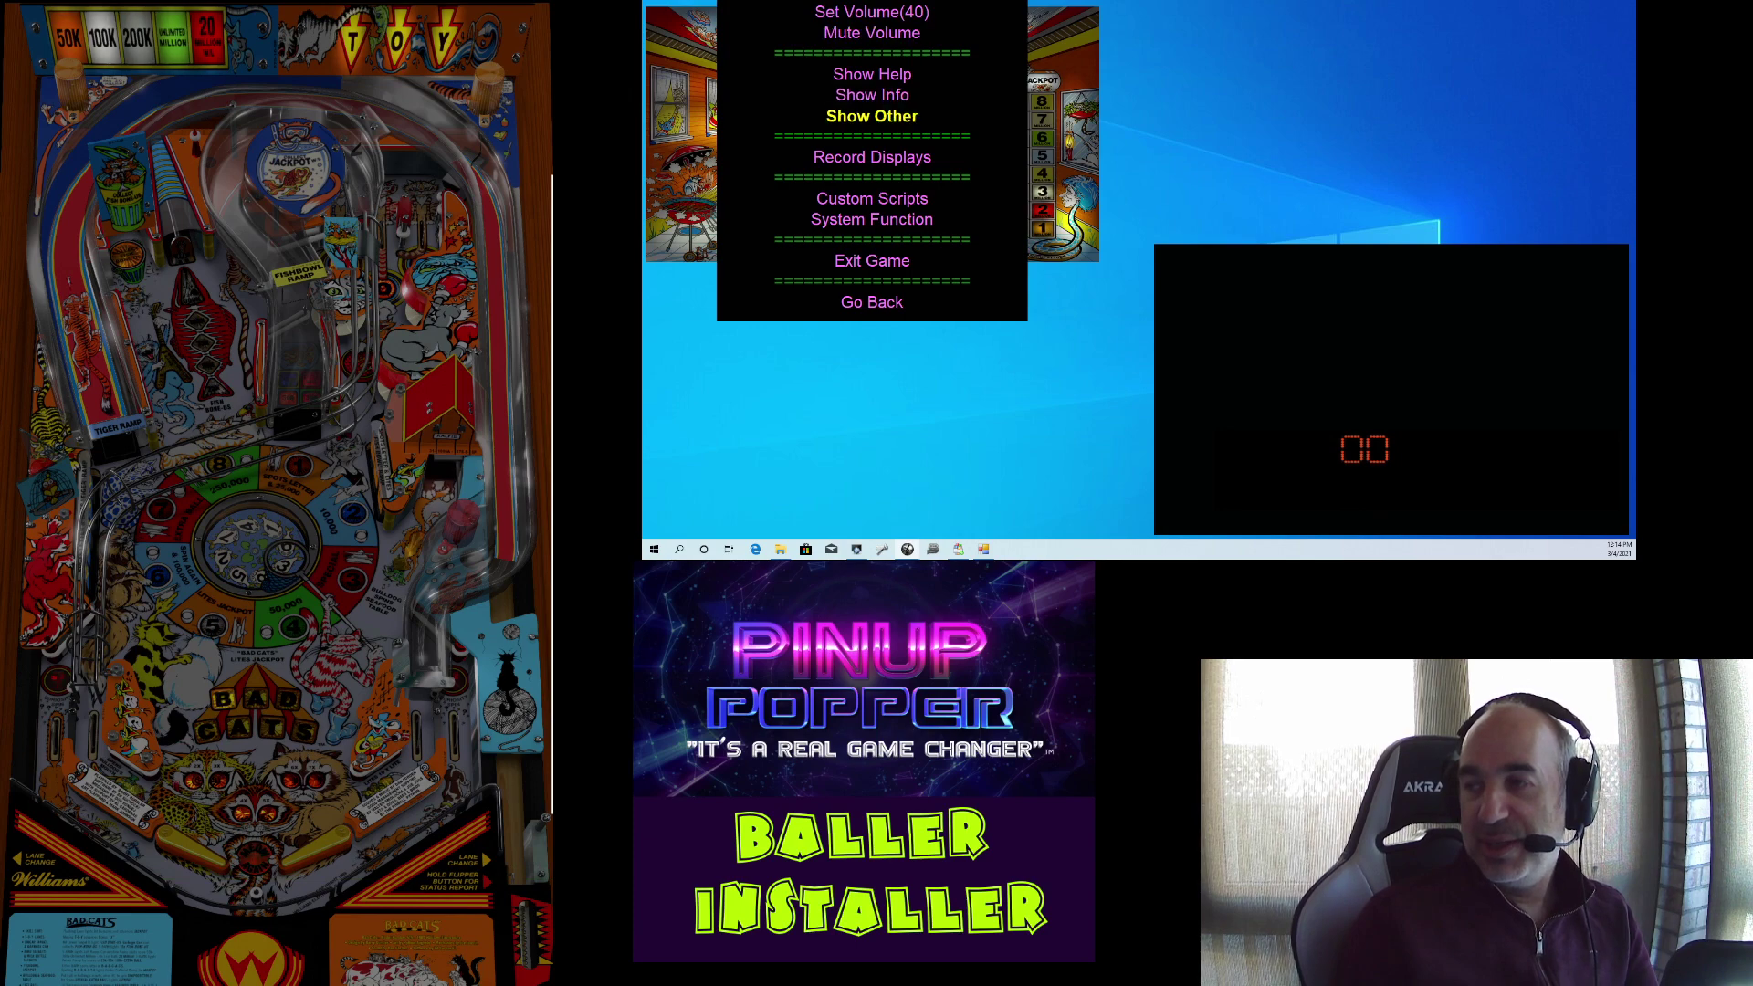
pyautogui.press('Return')
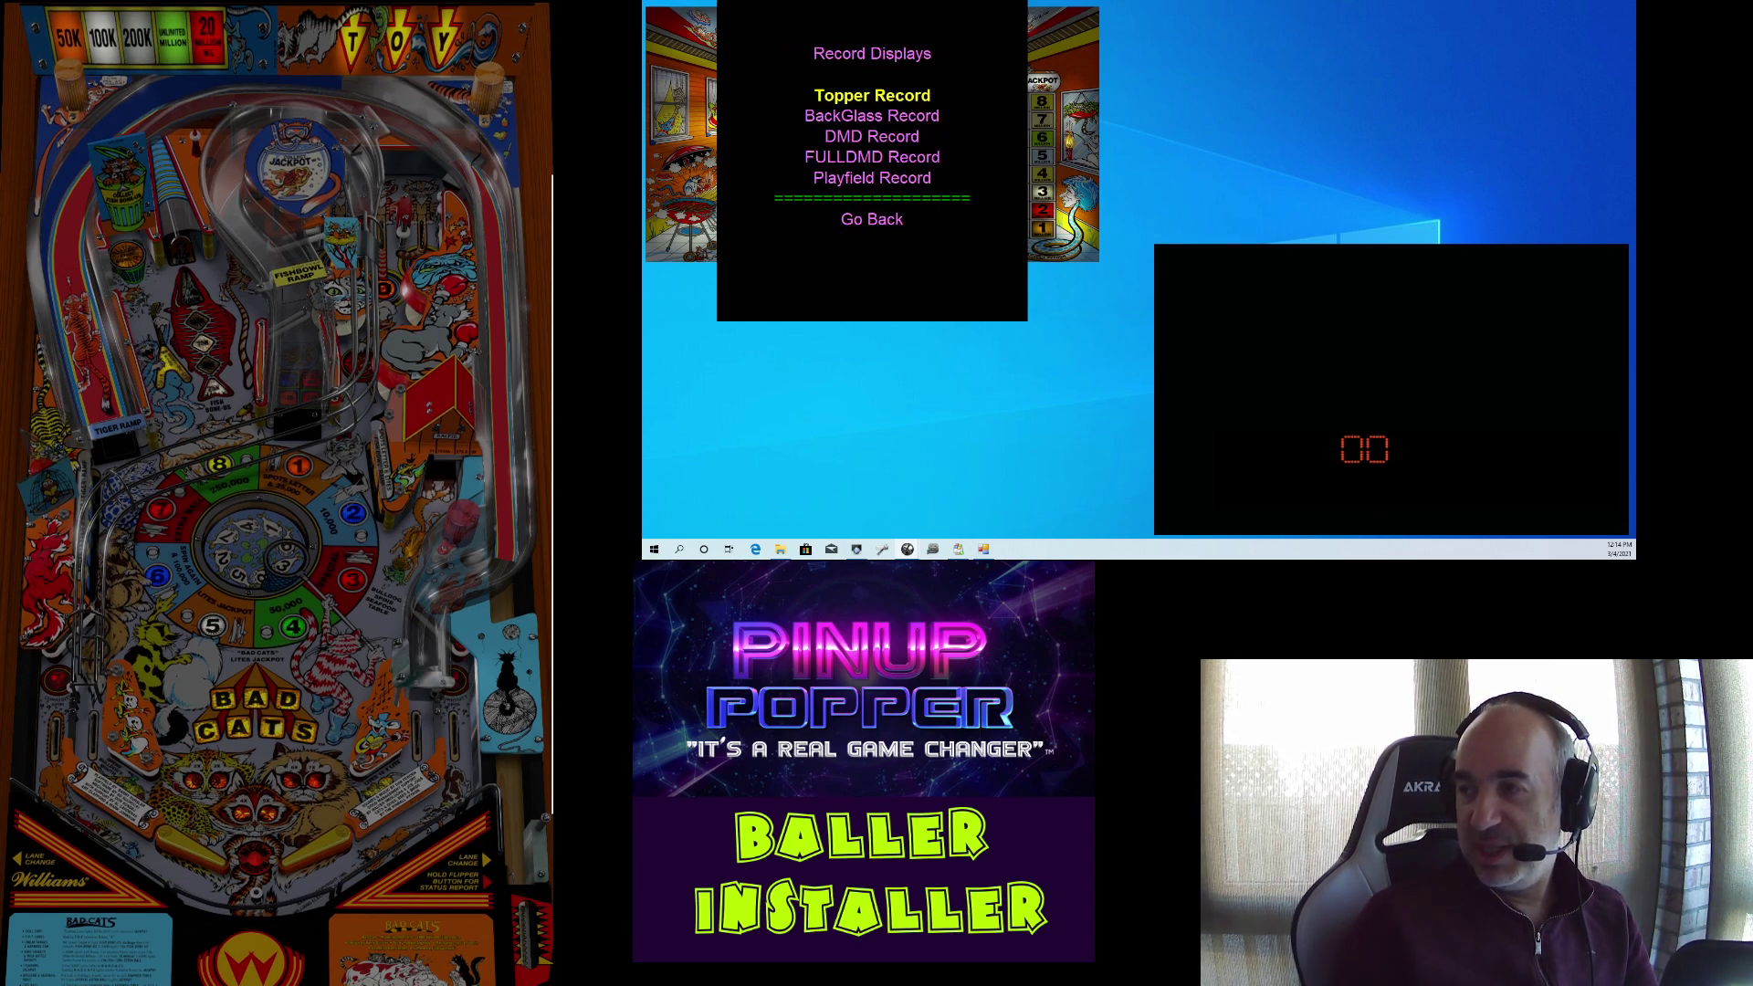
pyautogui.press('Shift_R')
pyautogui.press('Shift_R')
pyautogui.press('Shift_R')
pyautogui.press('Shift_R')
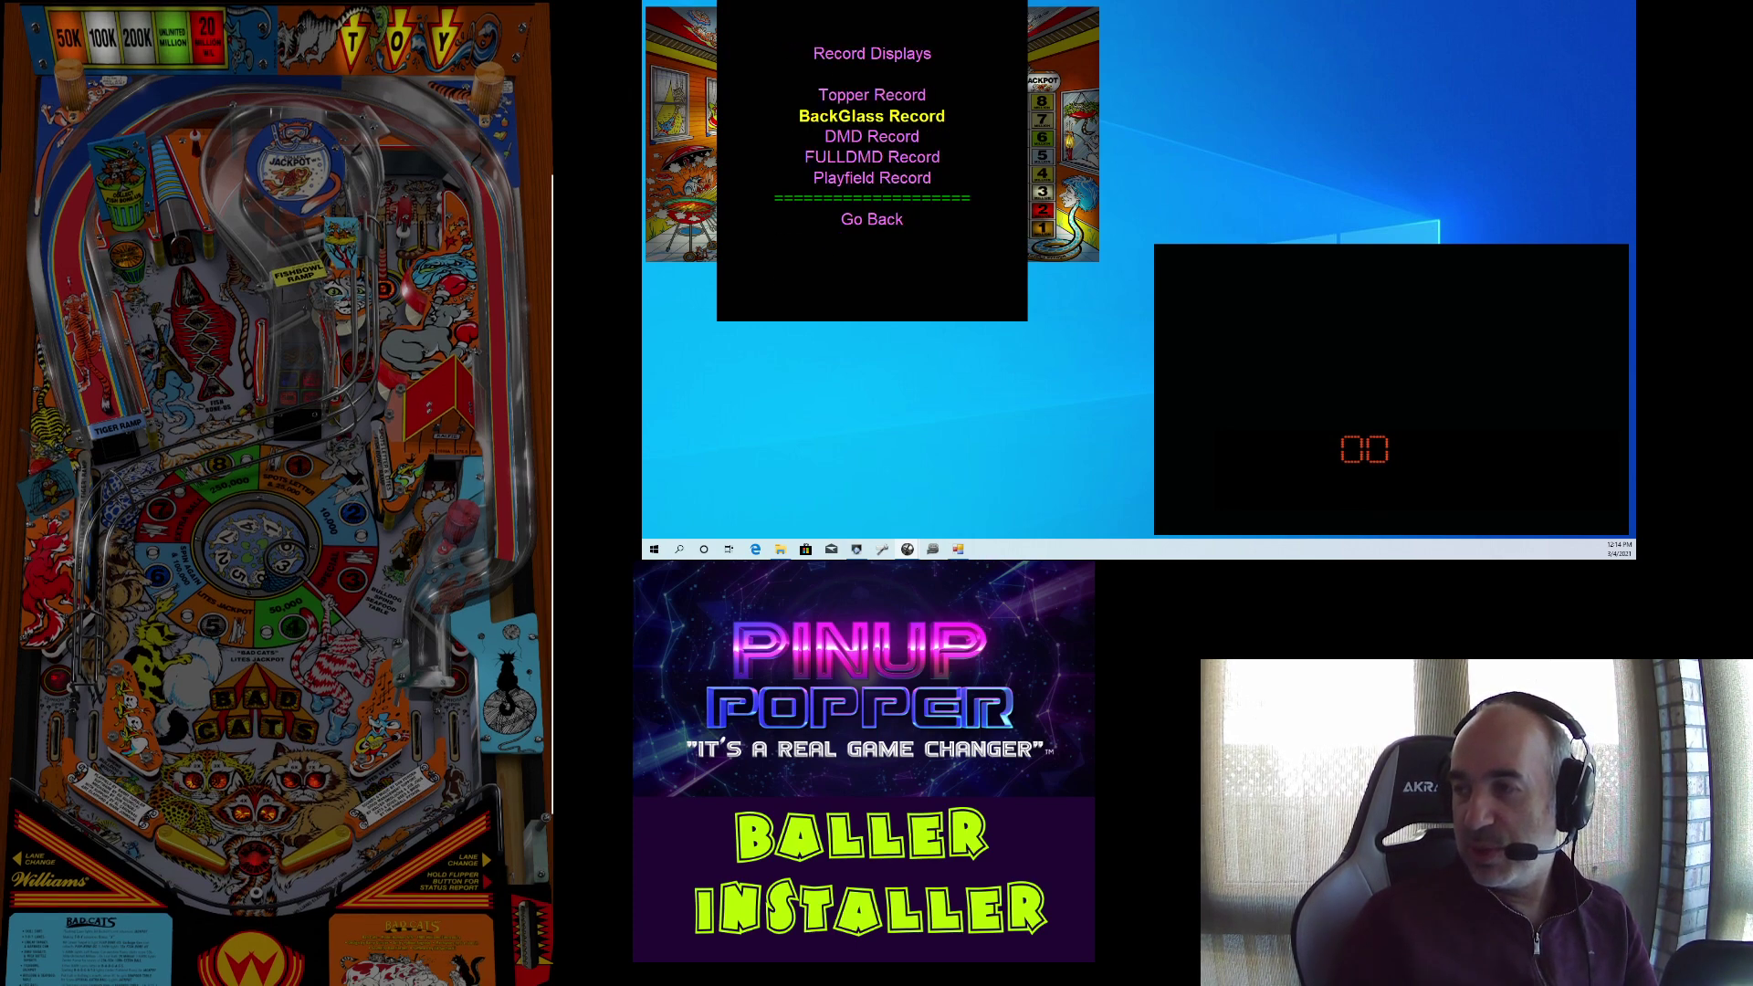
pyautogui.press('Return')
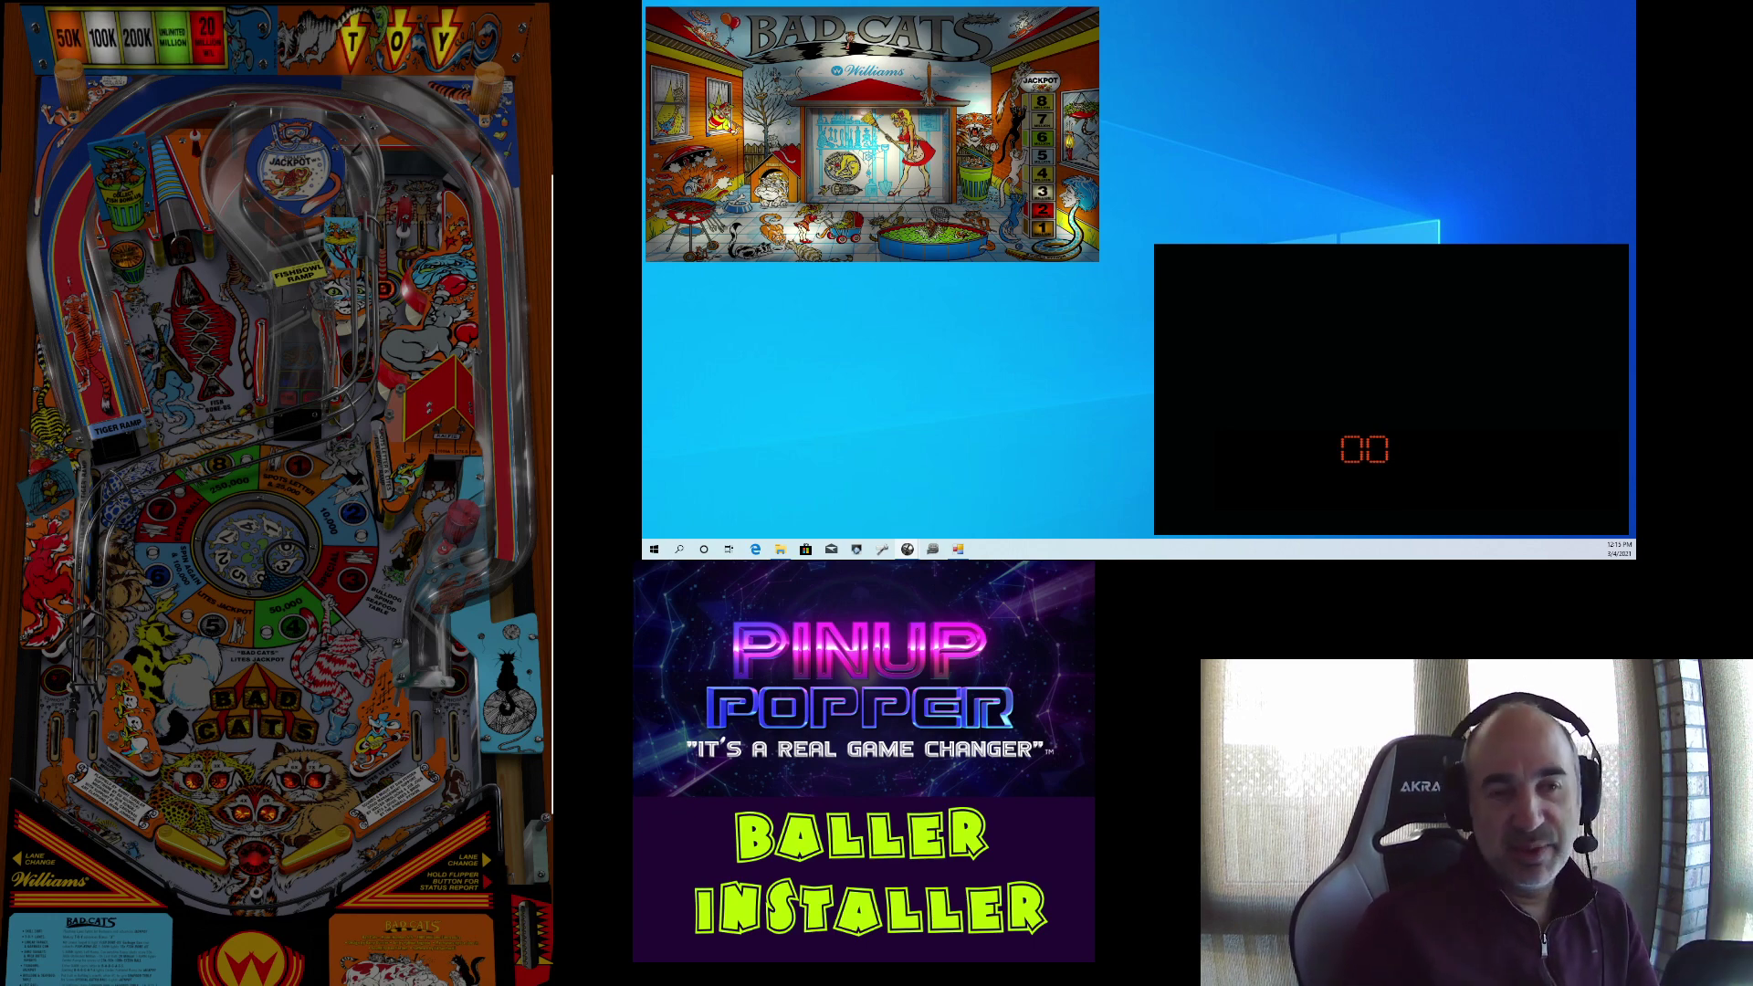
# Step: Record the backglass display of Bad Cats with the BackGlass Record option
pyautogui.press('Pause')
pyautogui.press('Shift_R')
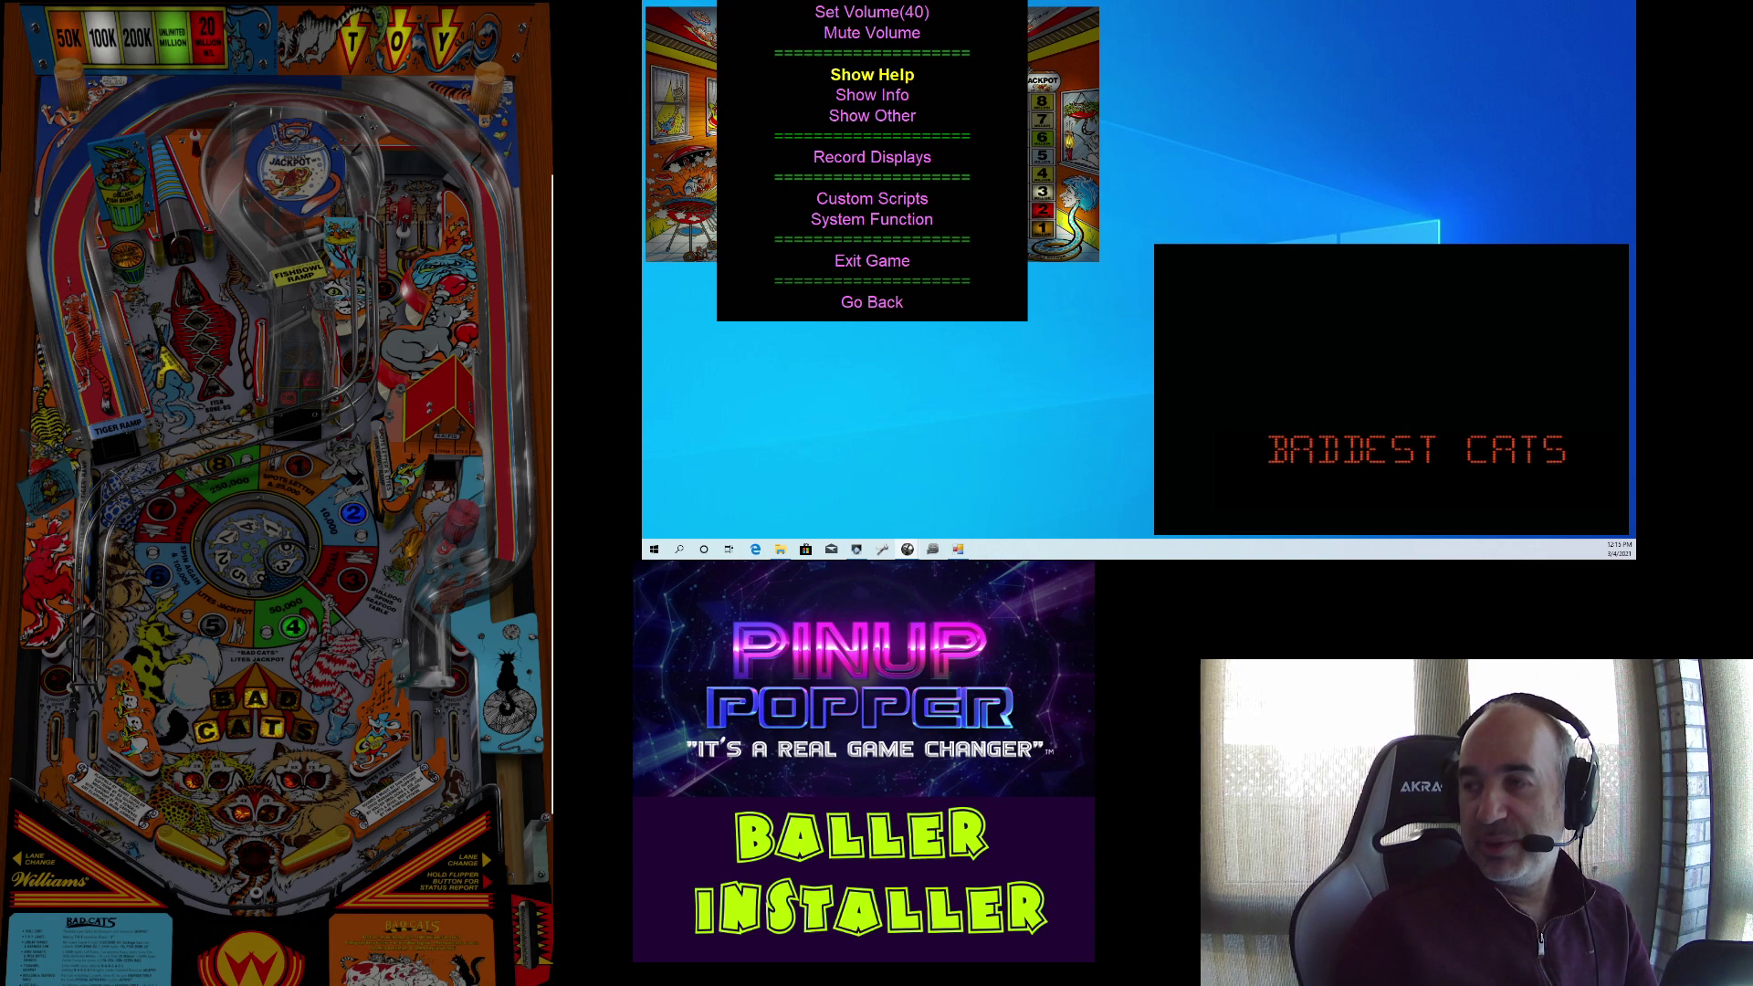
pyautogui.press('Shift_R')
pyautogui.press('Return')
pyautogui.press('Shift_R')
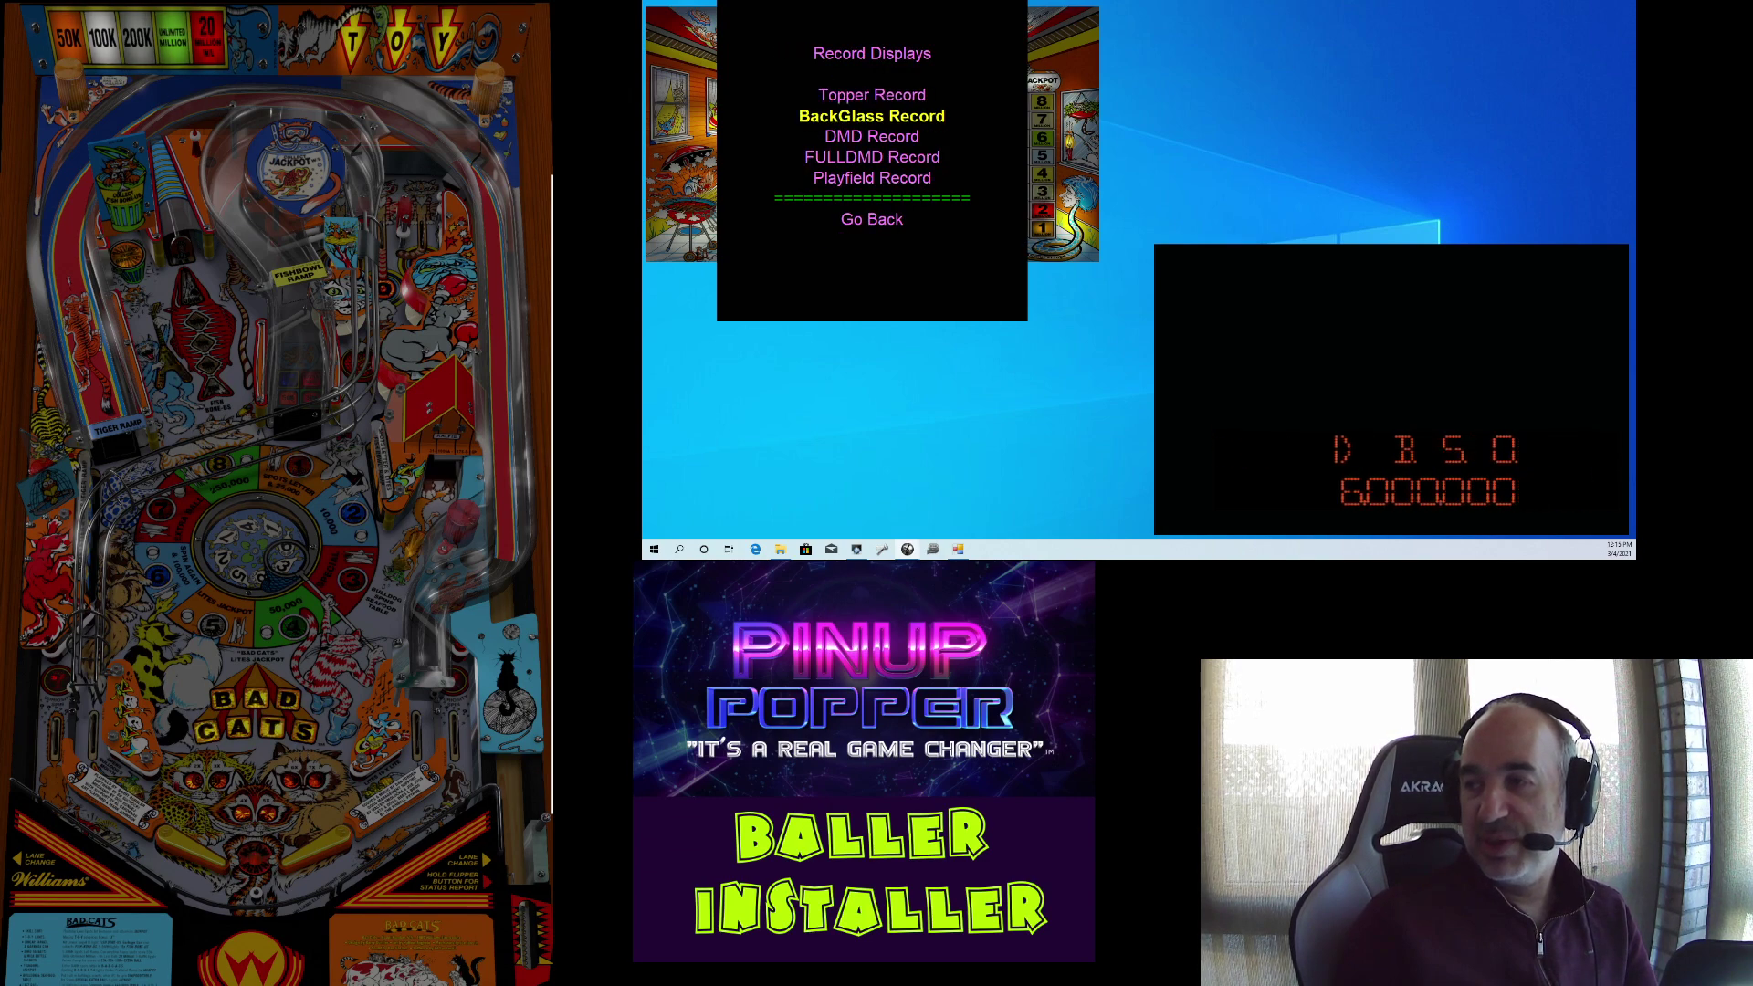
pyautogui.press('Return')
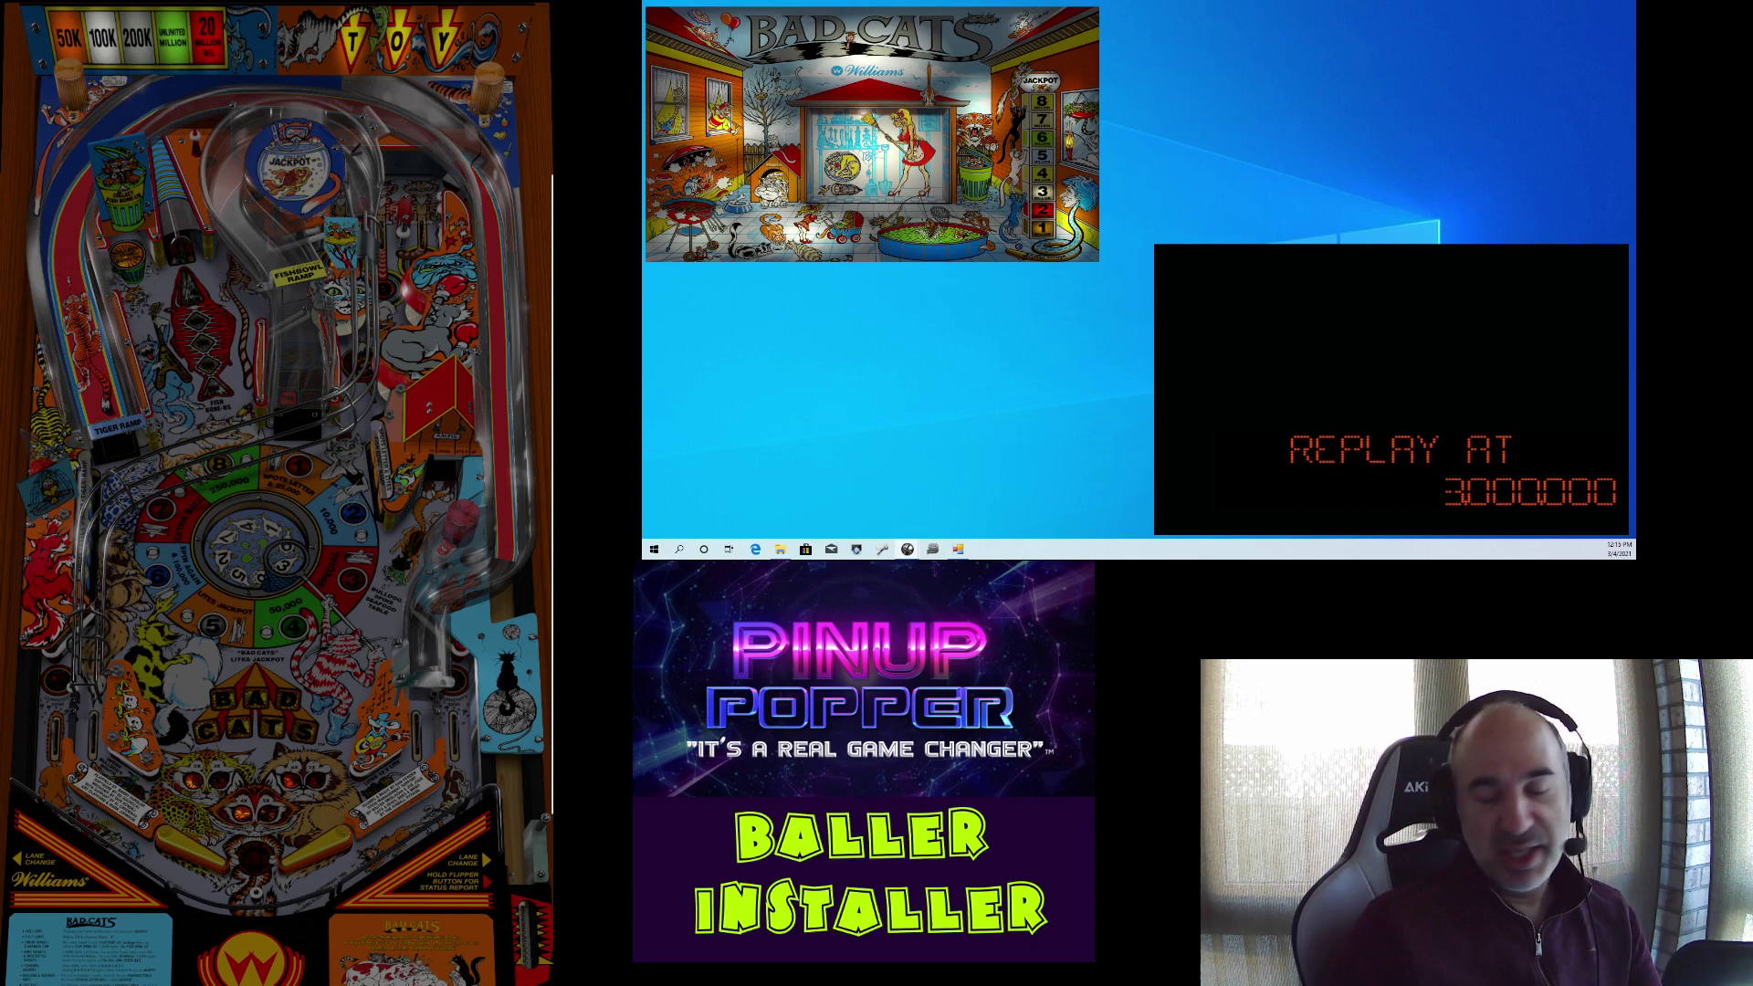
# Step: Quit Bad Cats and check its recorded playfield and backglass media on the game wheel
pyautogui.press('q')
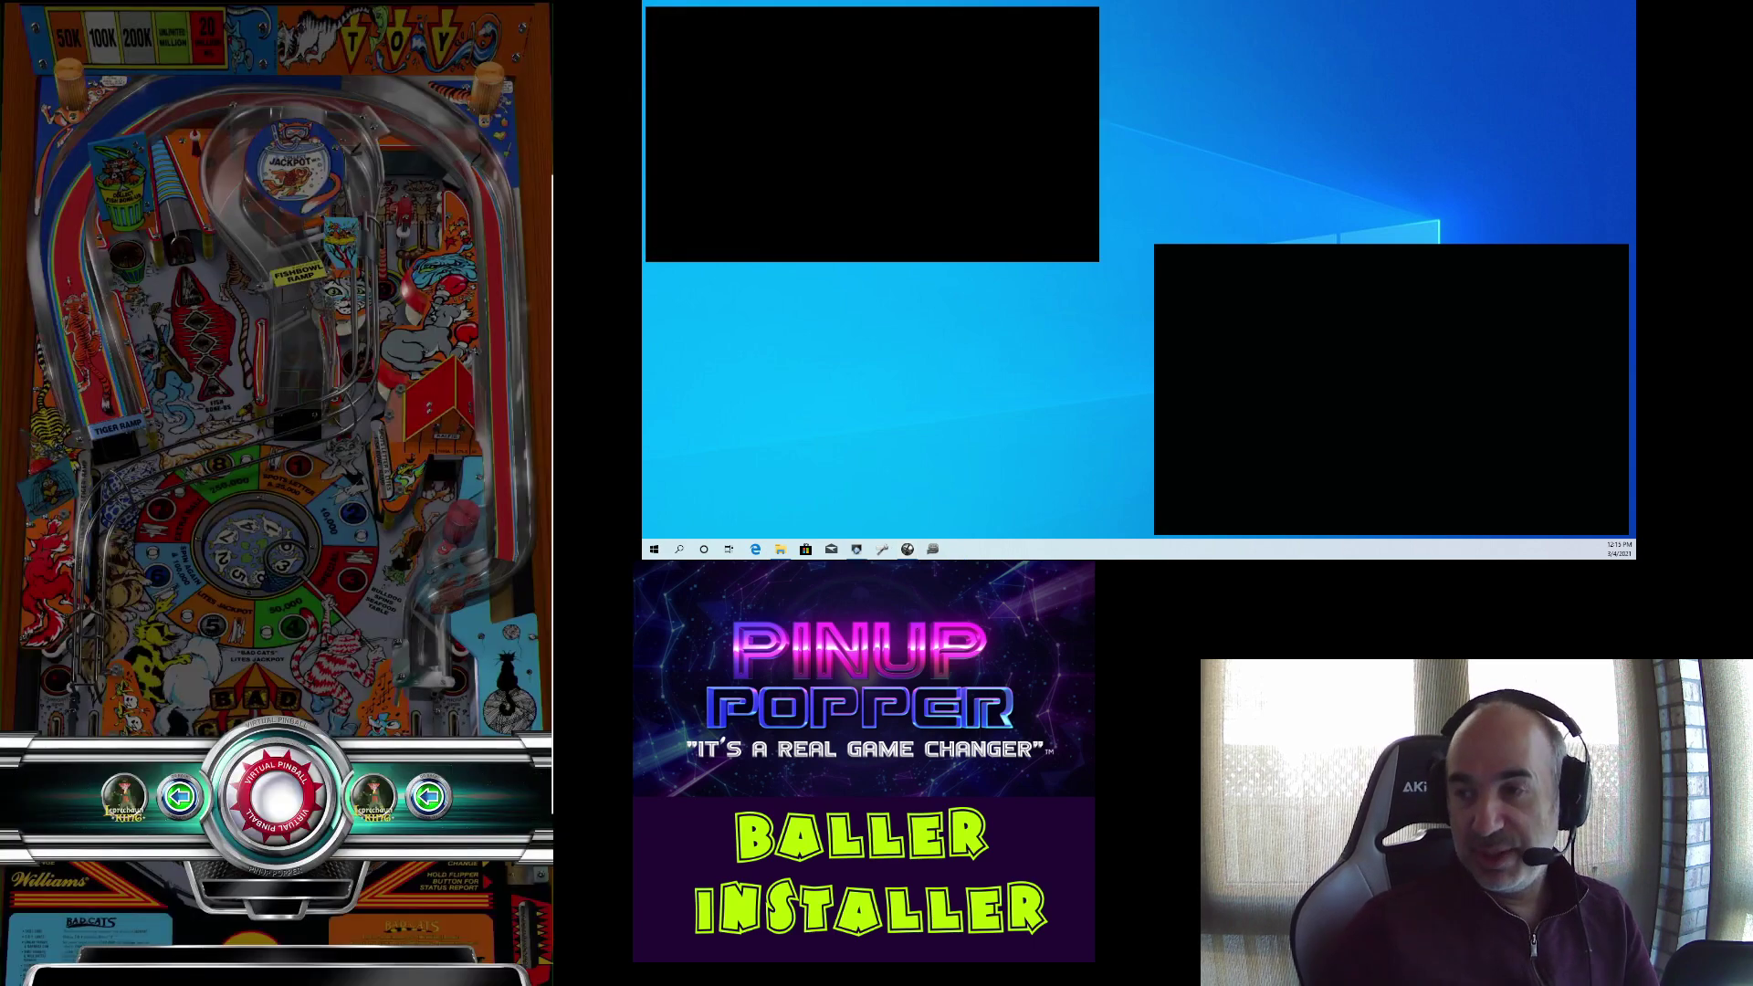
pyautogui.press('Shift_R')
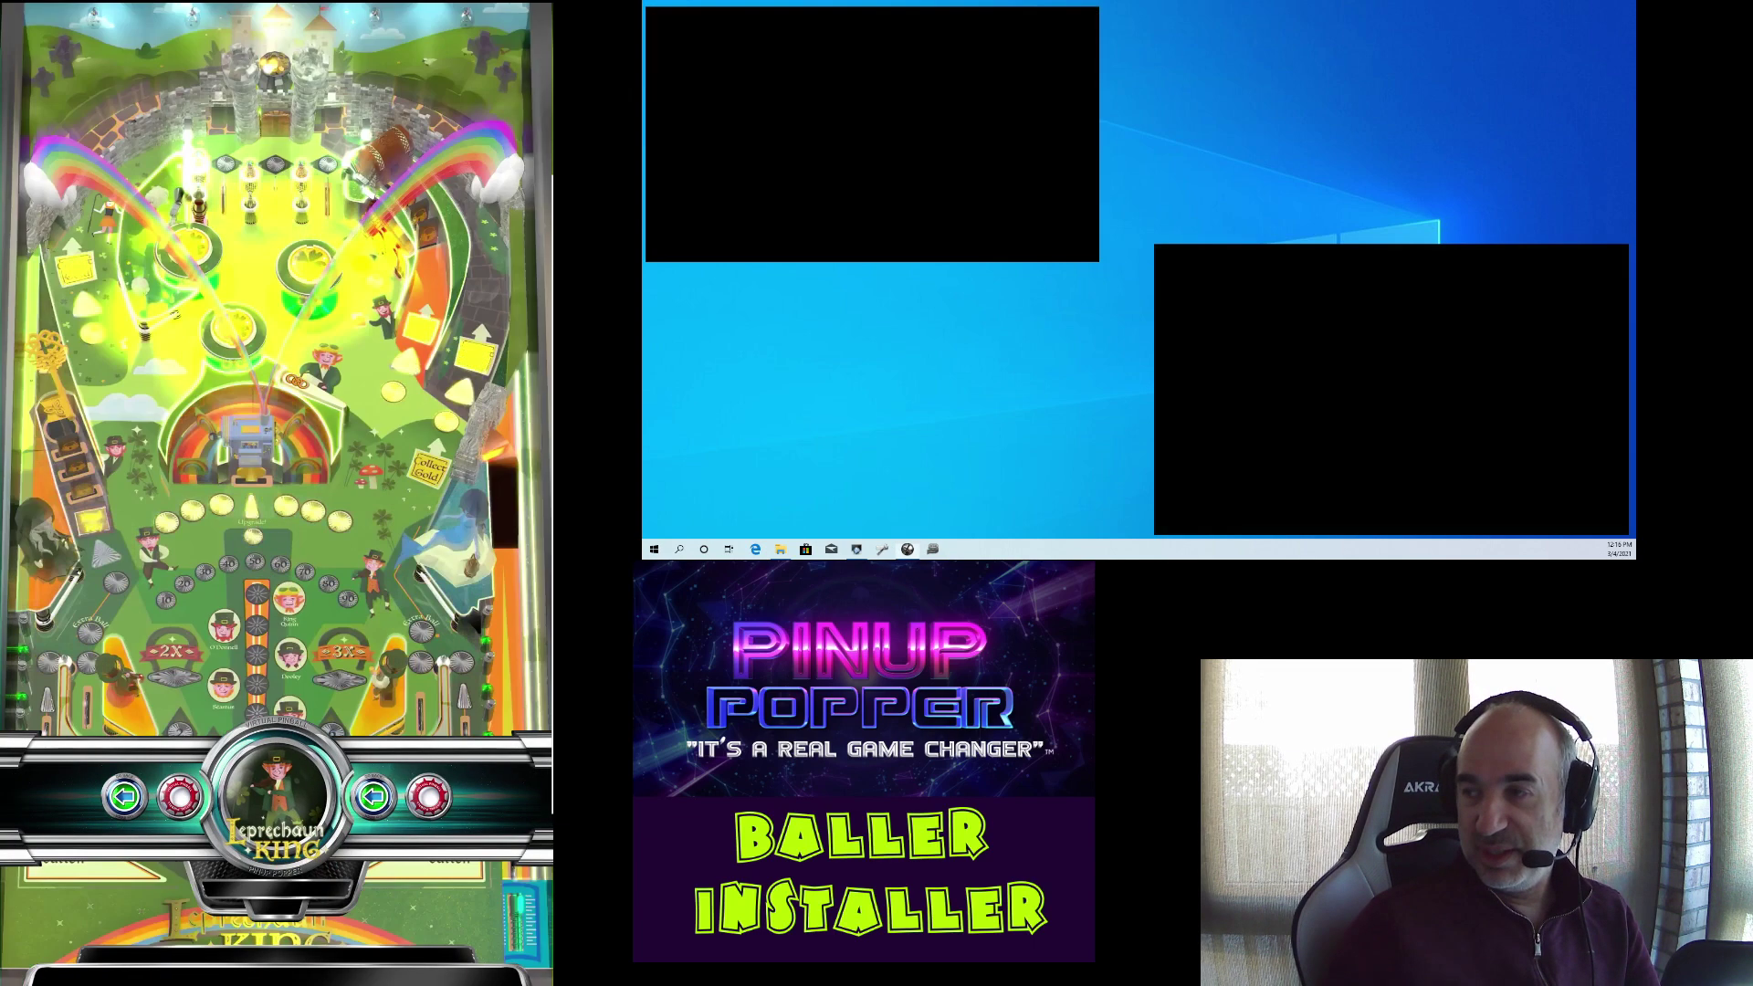
pyautogui.press('Shift_L')
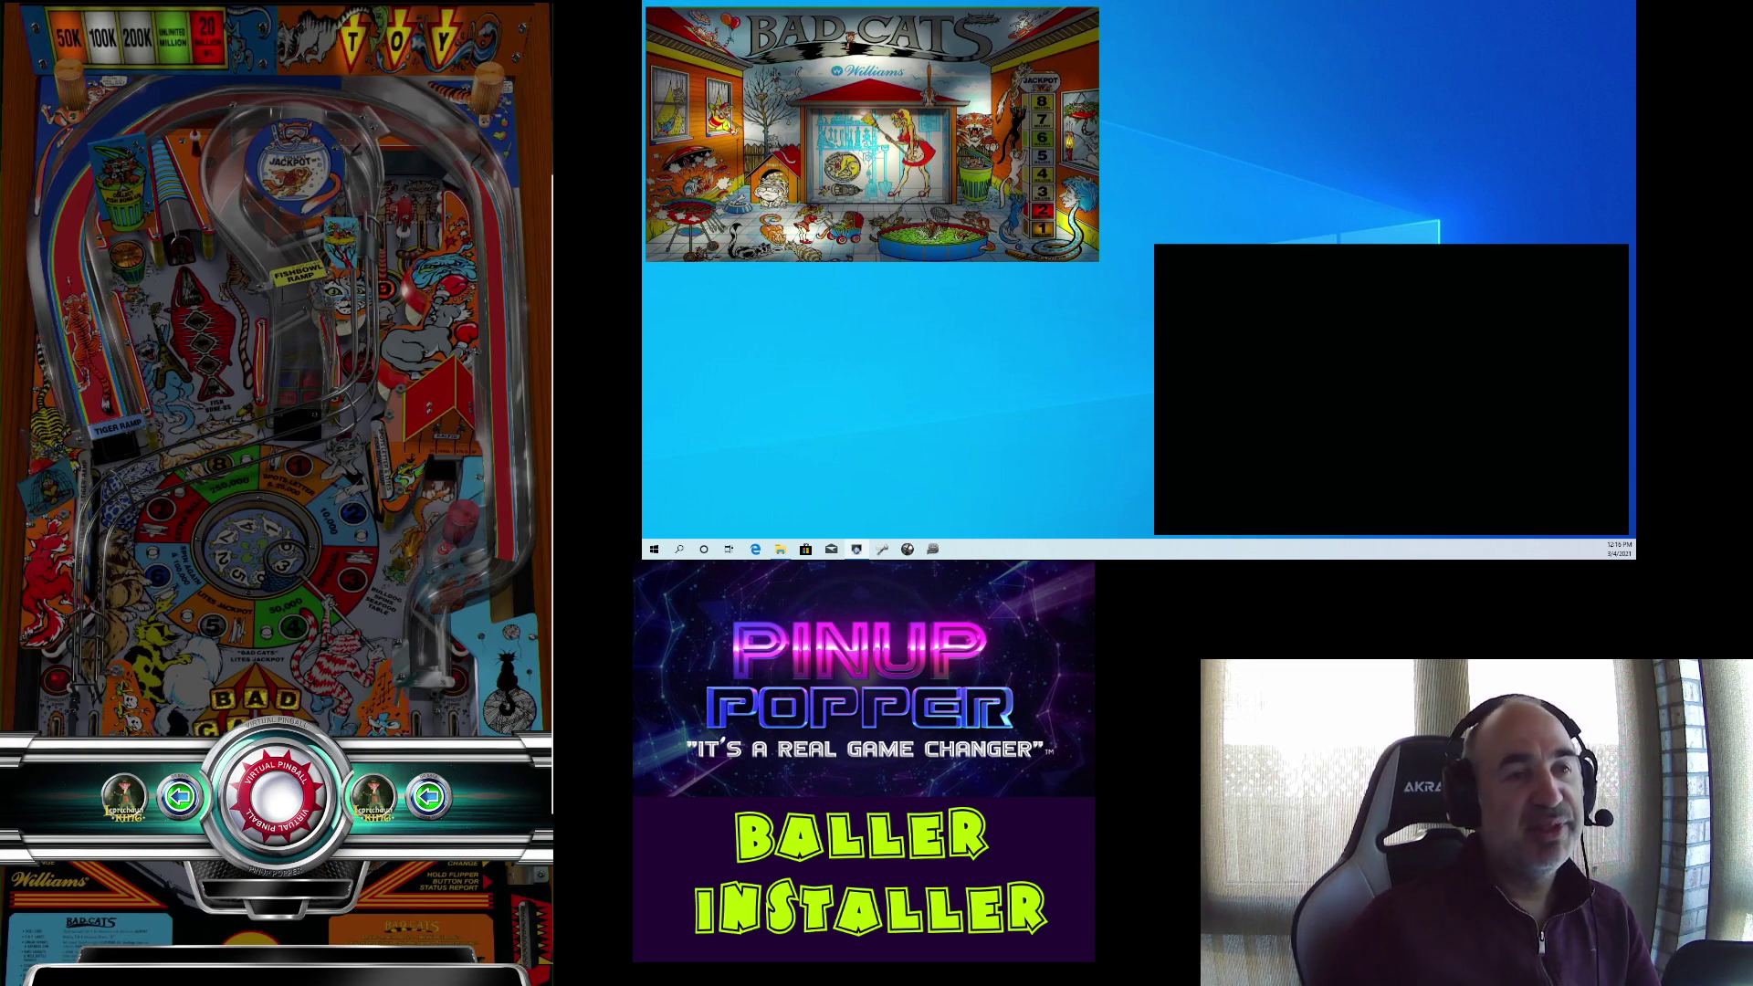
pyautogui.press('Shift_L')
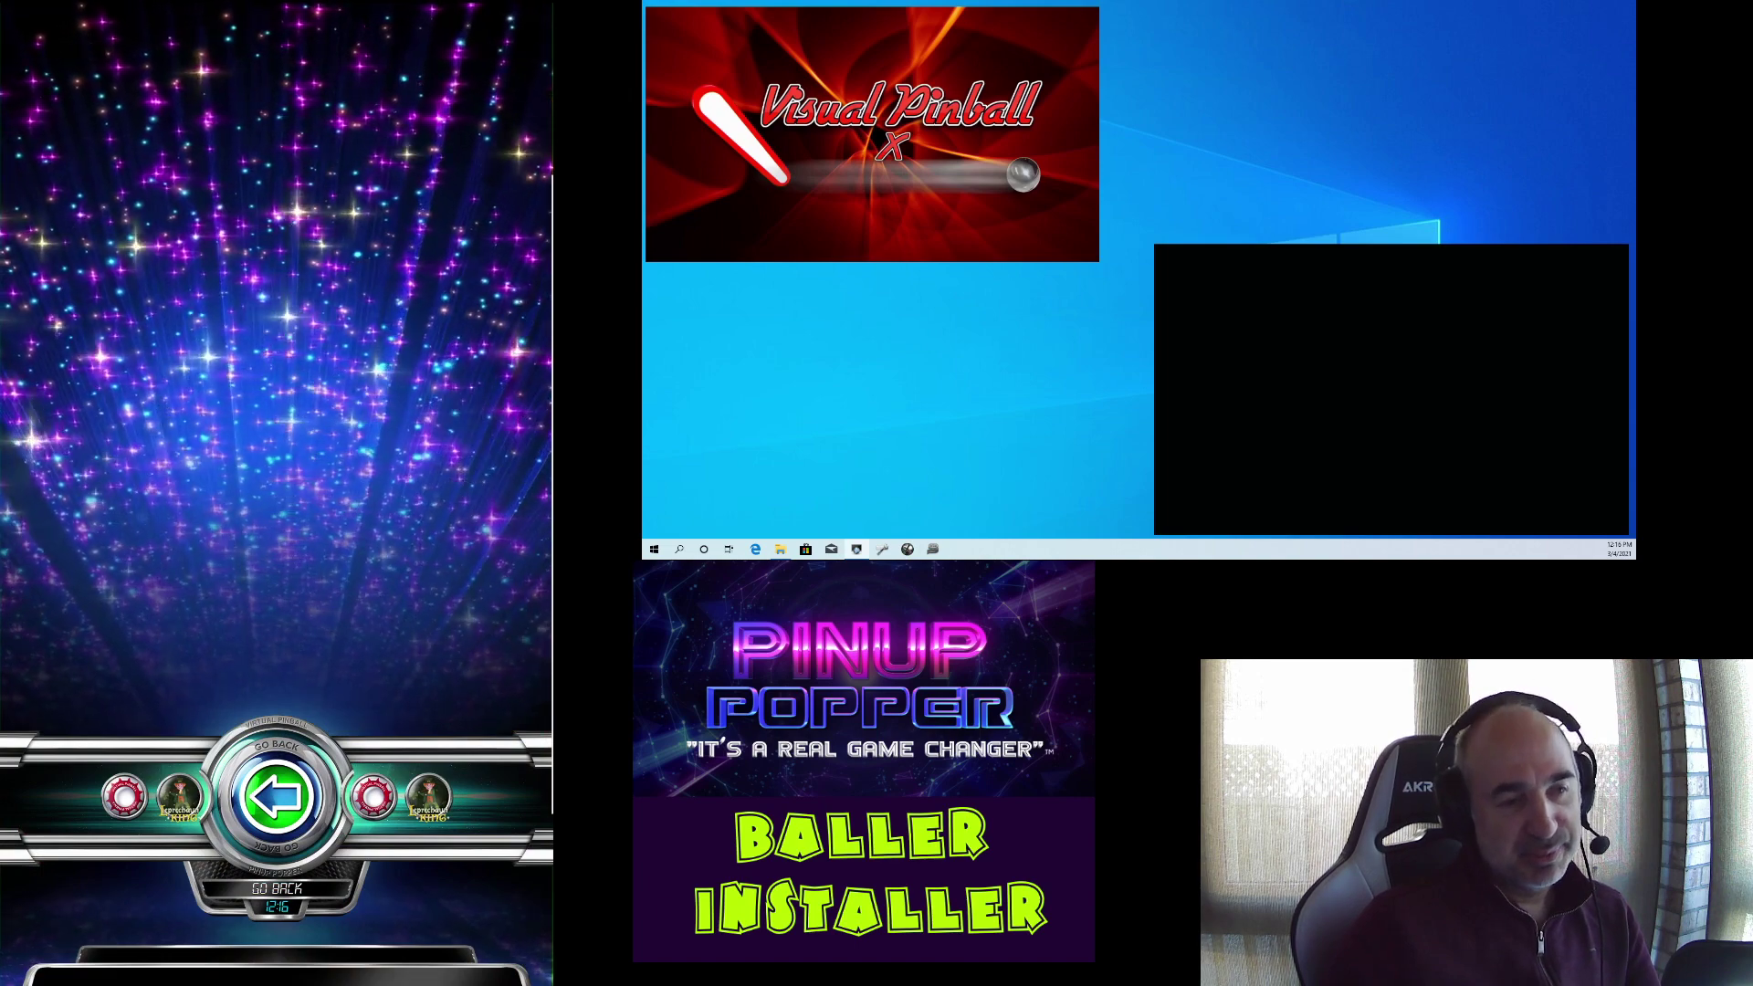
# Step: Leave the front end and open the Media Manager from PinUP Popper Setup
pyautogui.press('Return')
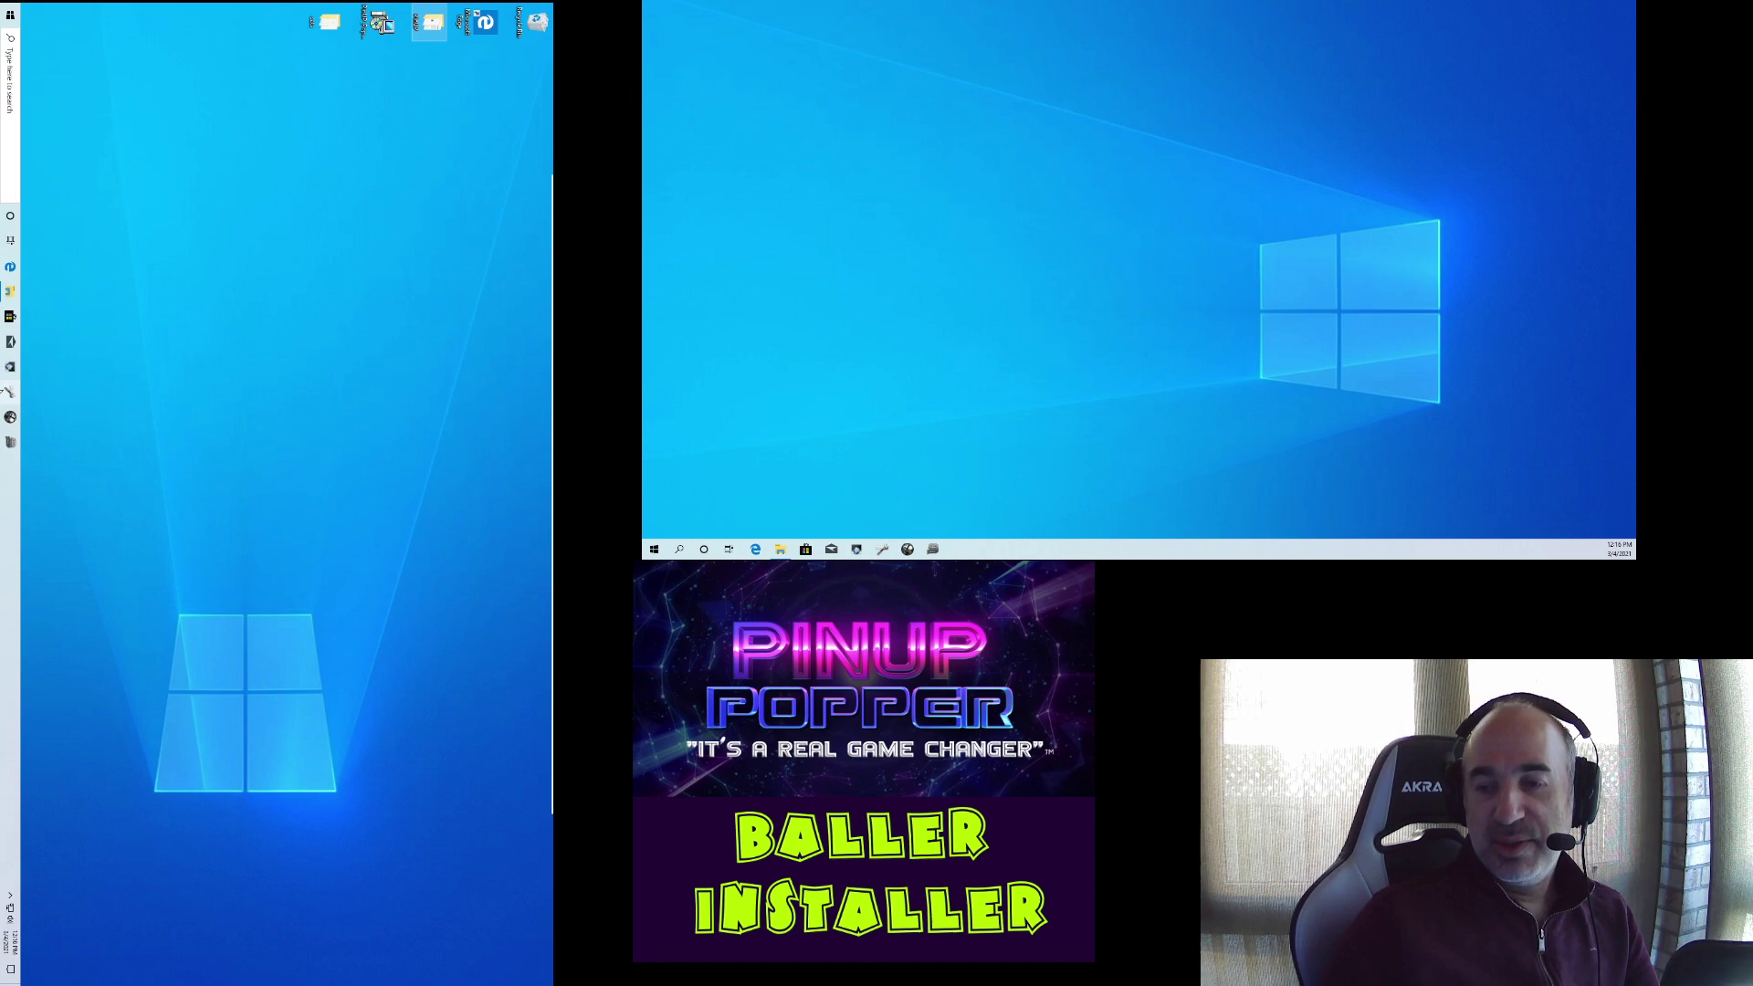
pyautogui.click(9, 391)
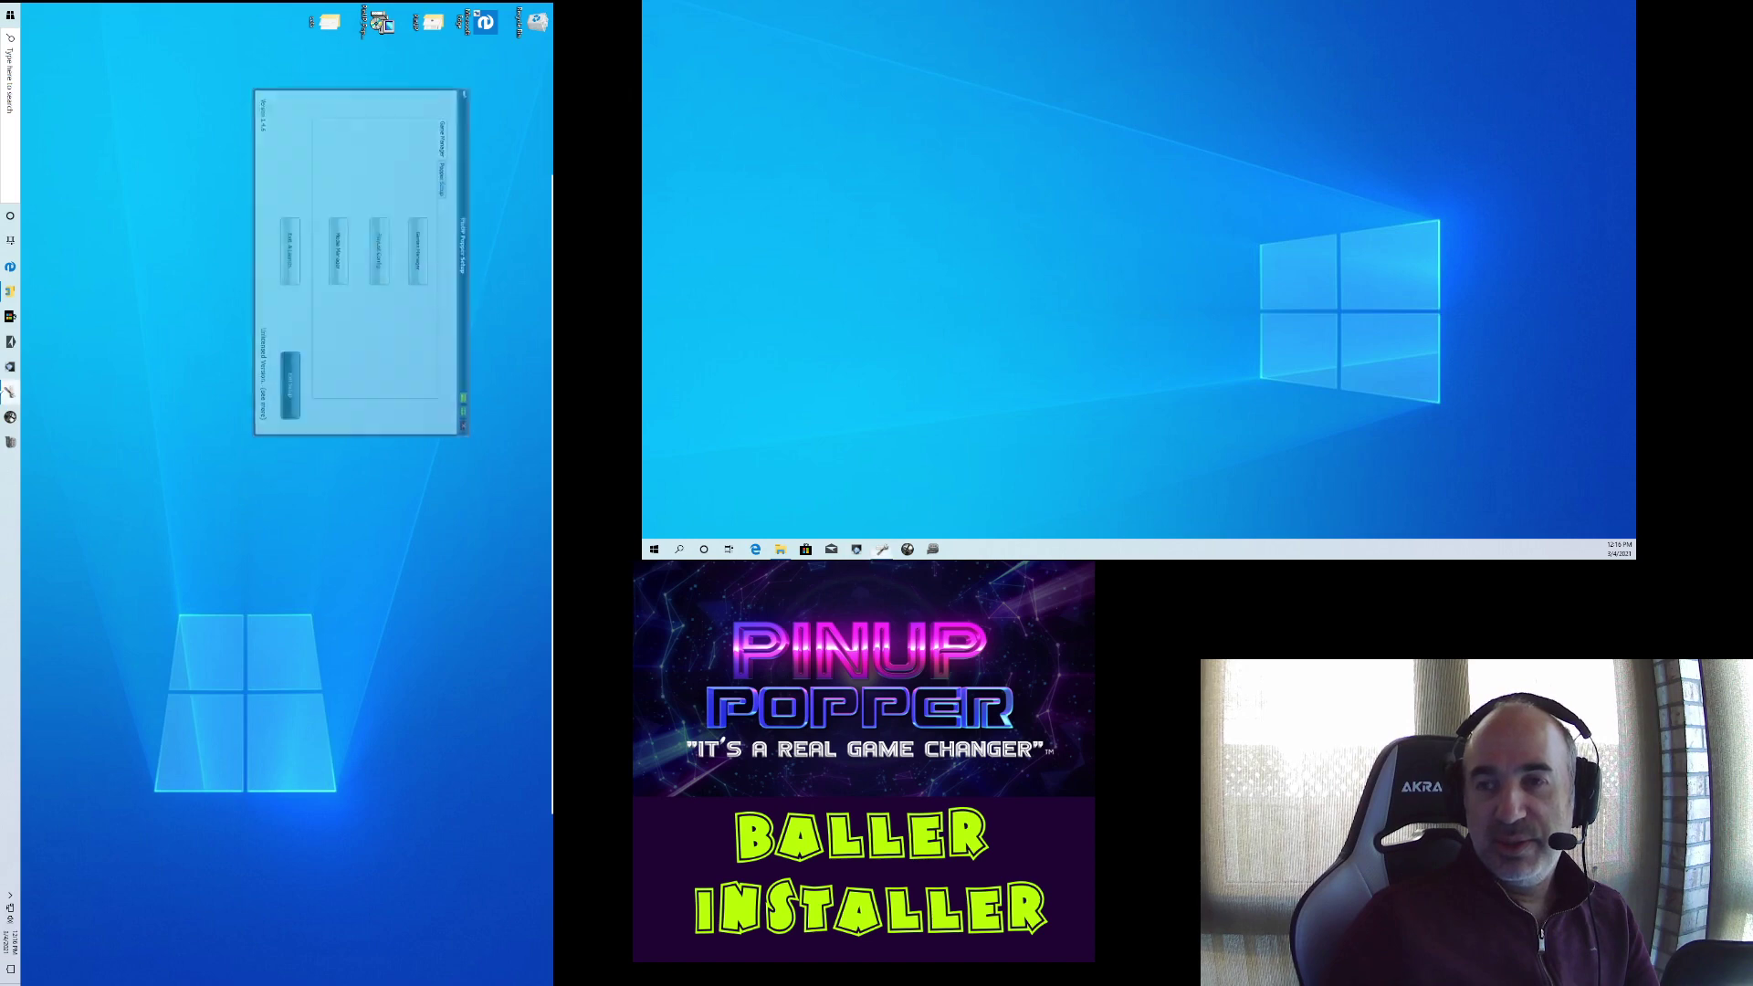
pyautogui.click(332, 244)
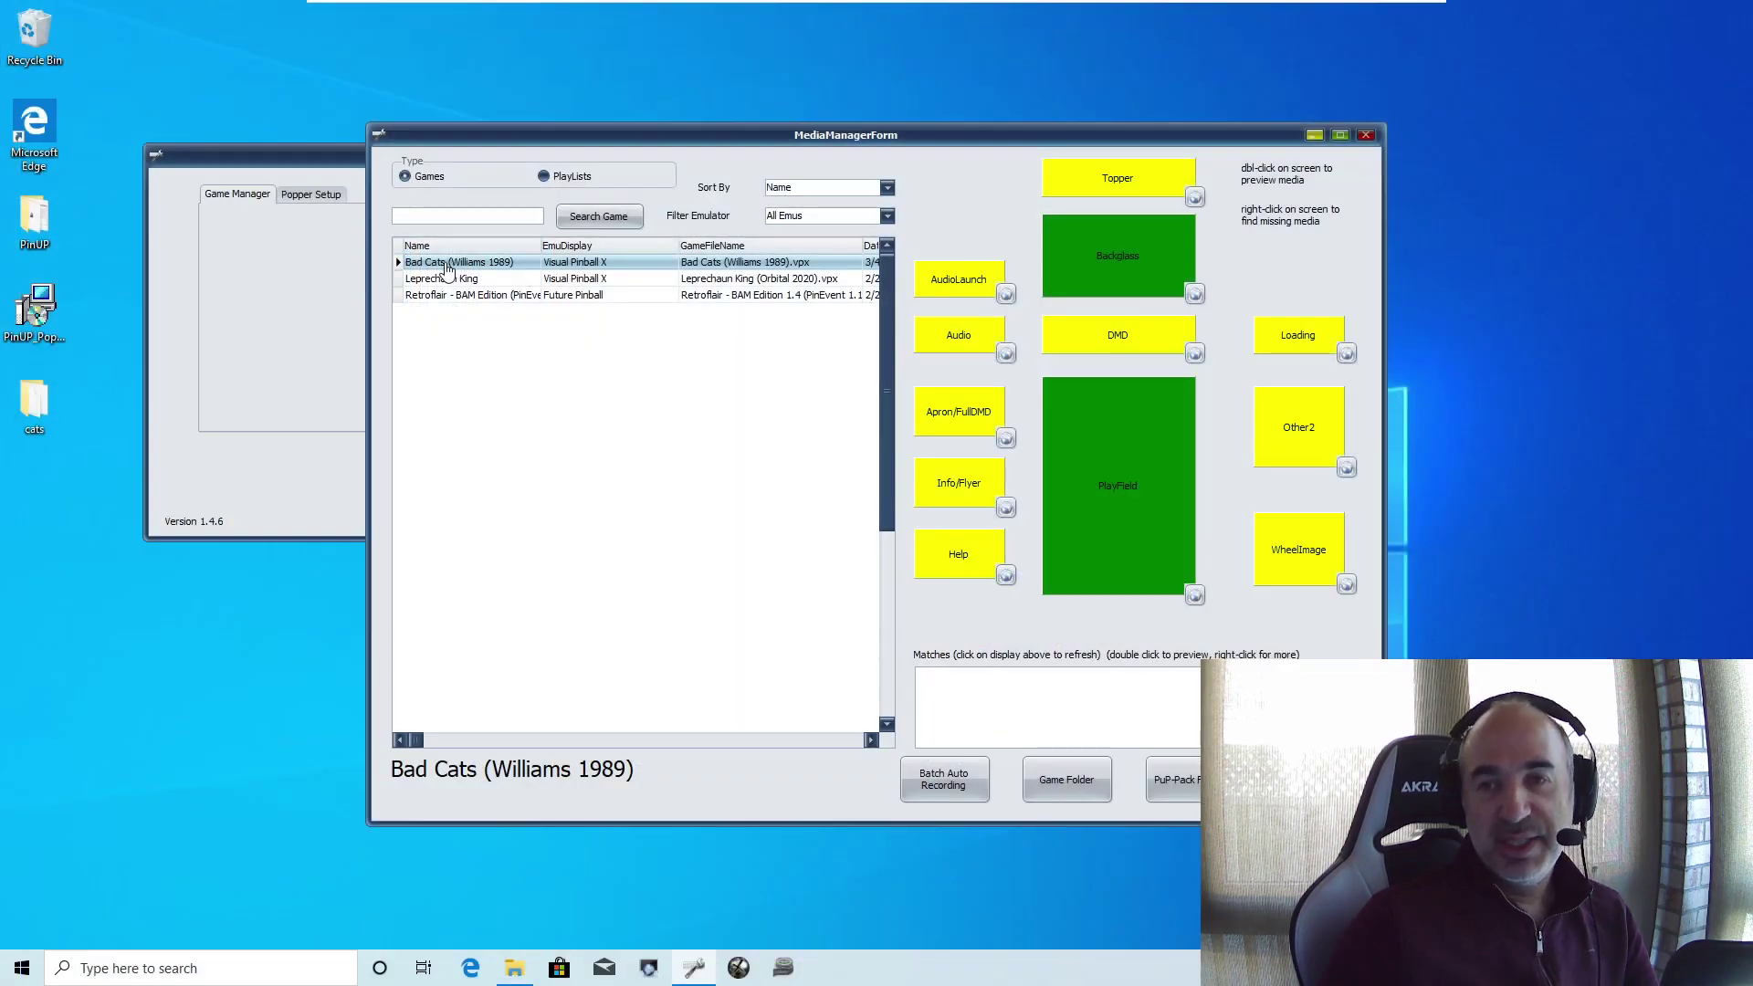
# Step: Examine which media slots are filled for the Future Pinball, Home, Just Added, MAME, Pinball FX3 and Visual Pinball X playlists, and return to the games list
pyautogui.click(571, 177)
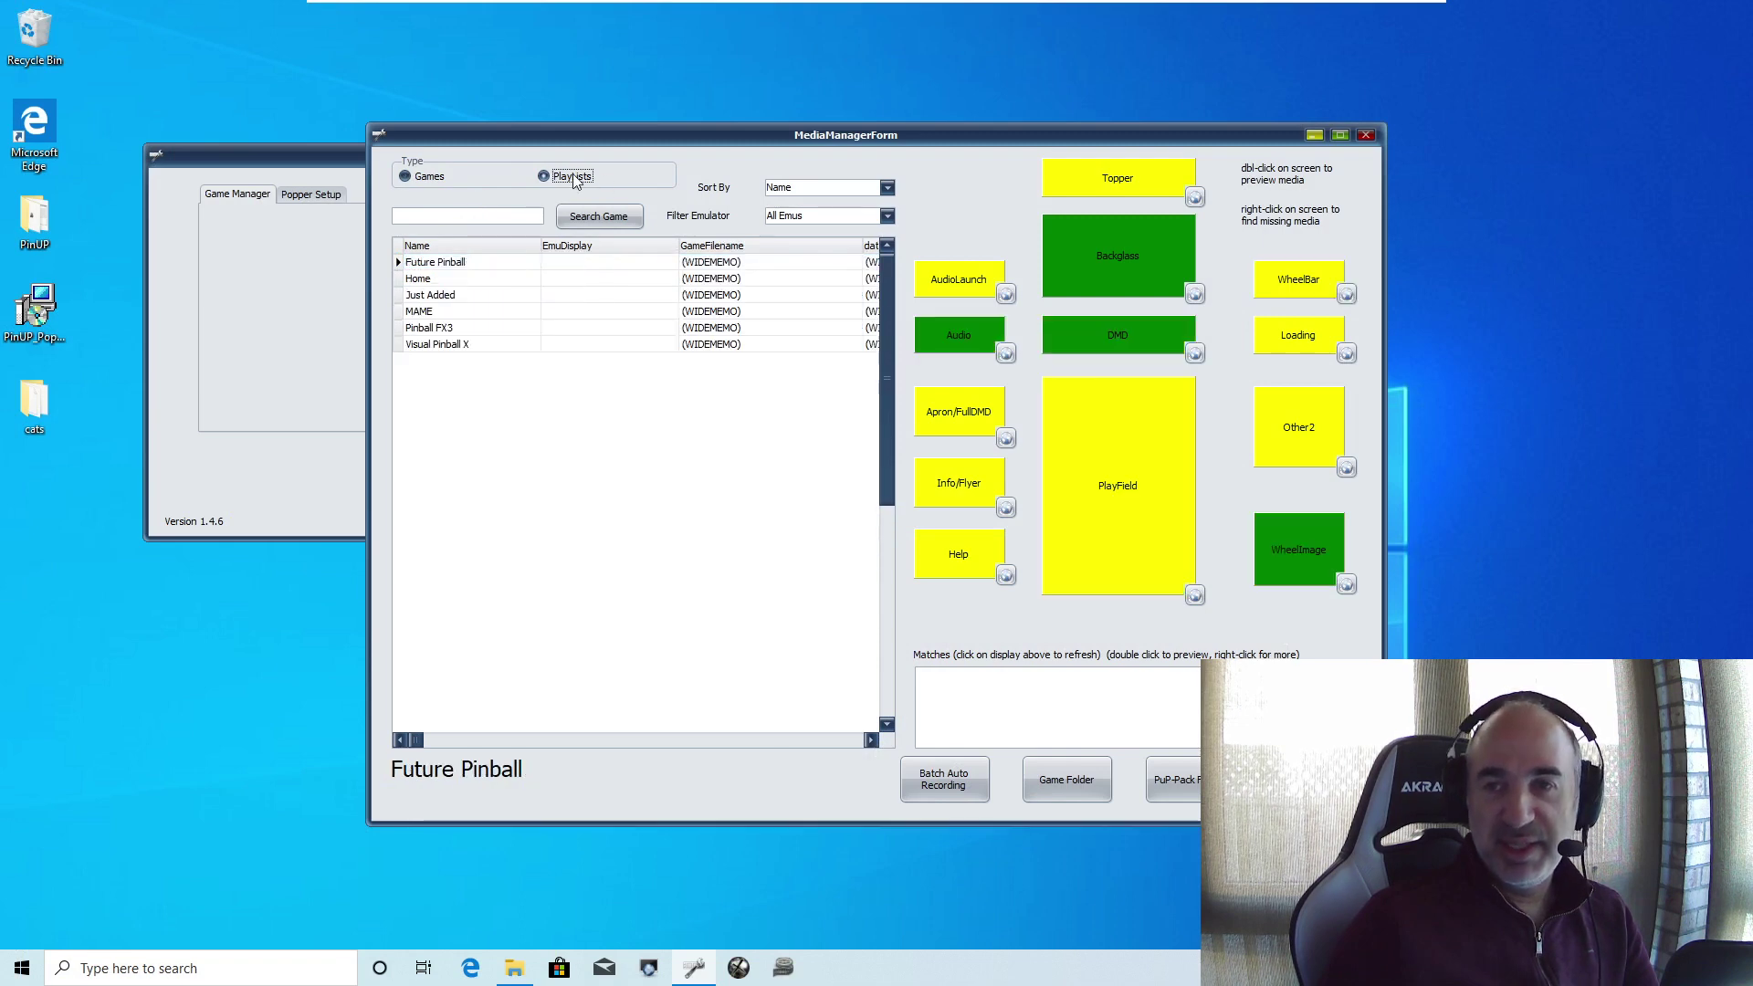
pyautogui.click(429, 177)
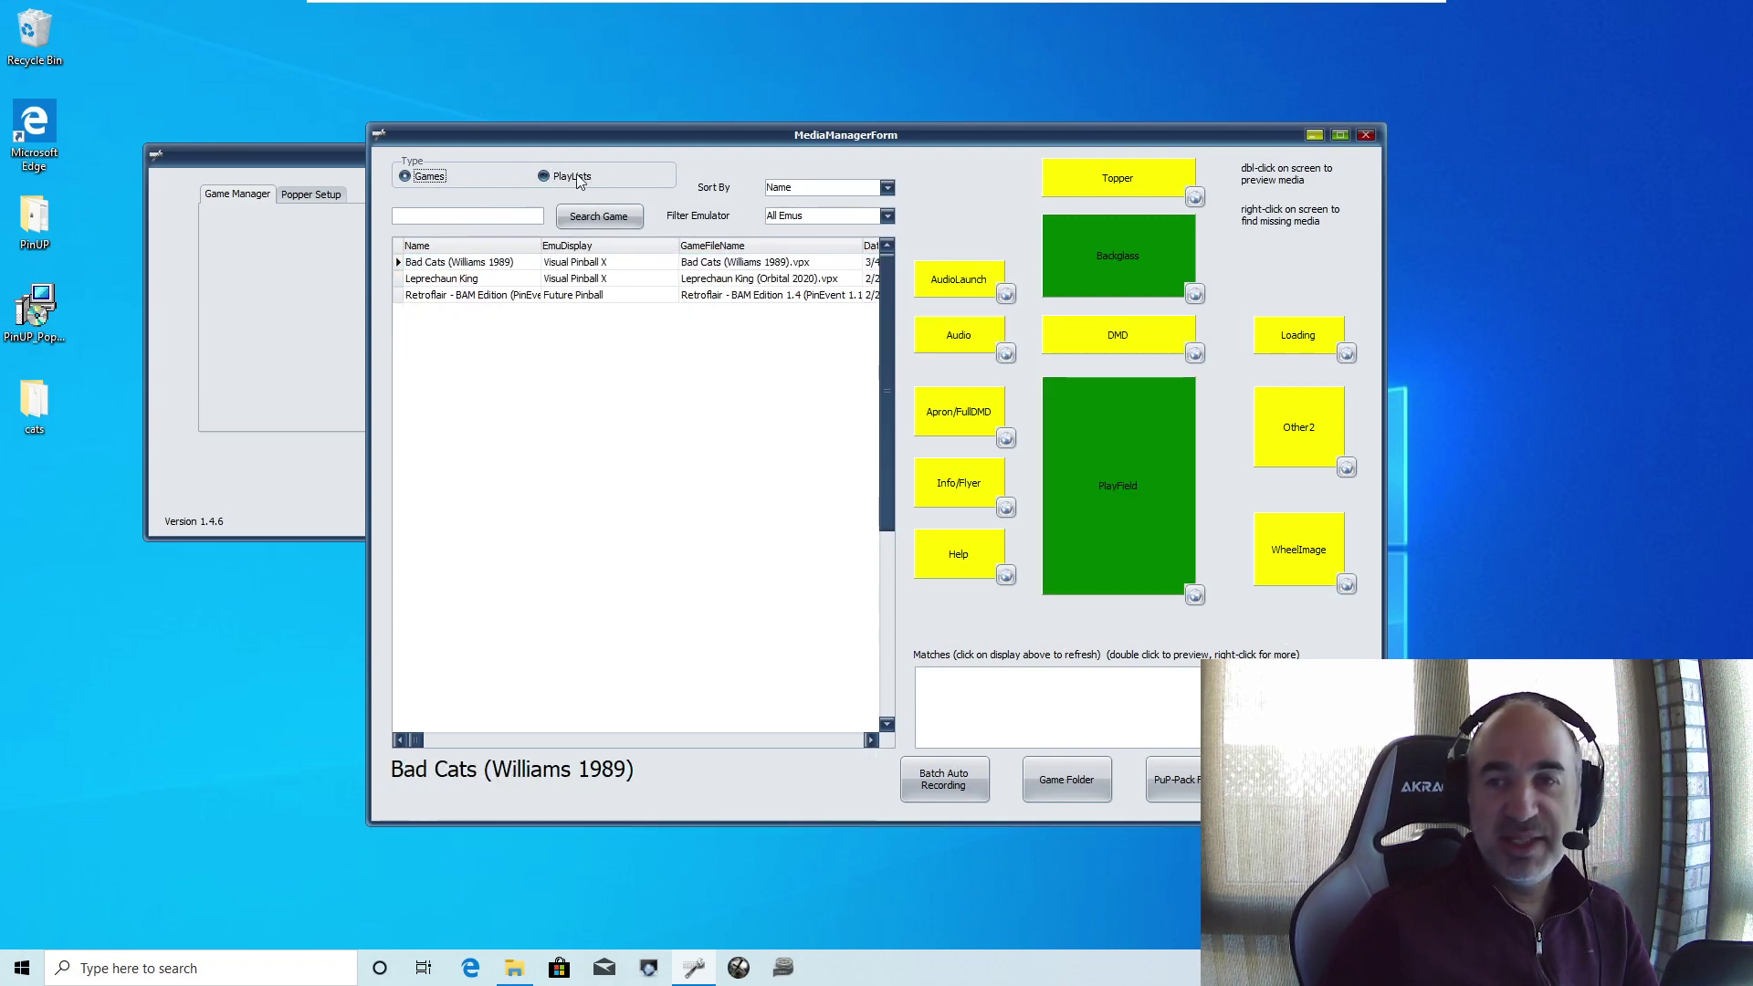
pyautogui.click(571, 178)
pyautogui.click(438, 280)
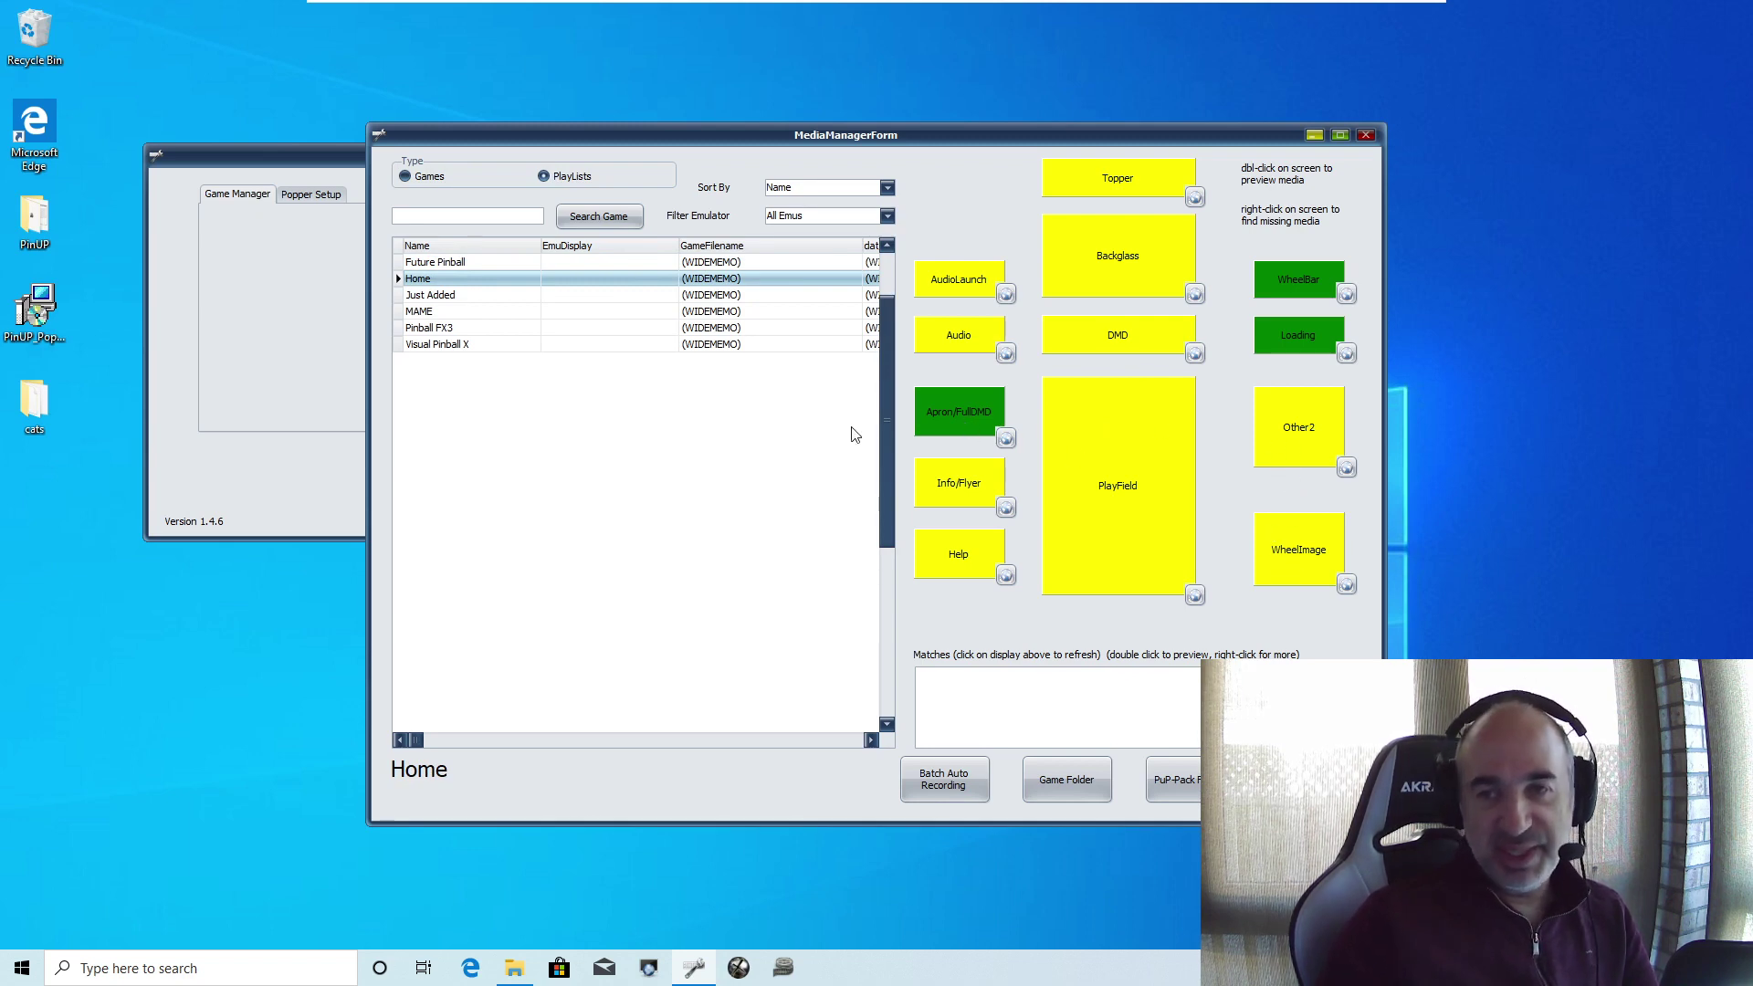
pyautogui.click(440, 299)
pyautogui.click(440, 313)
pyautogui.click(447, 331)
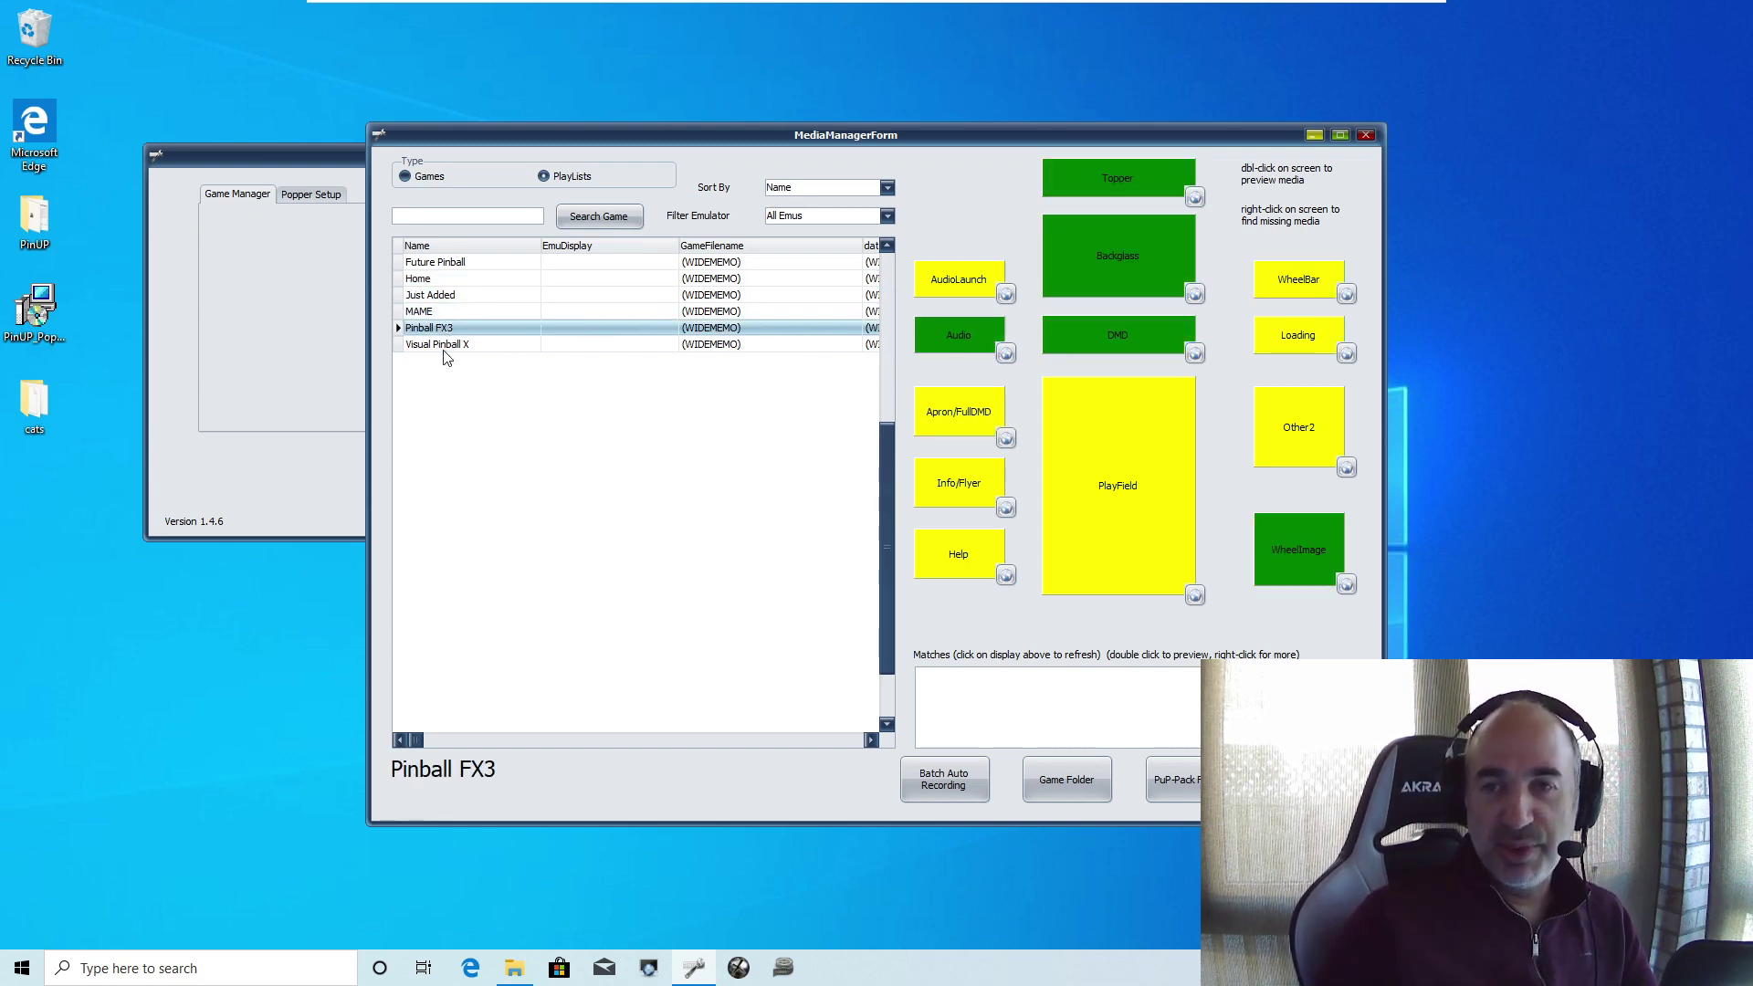
pyautogui.click(445, 346)
pyautogui.click(443, 312)
pyautogui.click(442, 296)
pyautogui.click(442, 280)
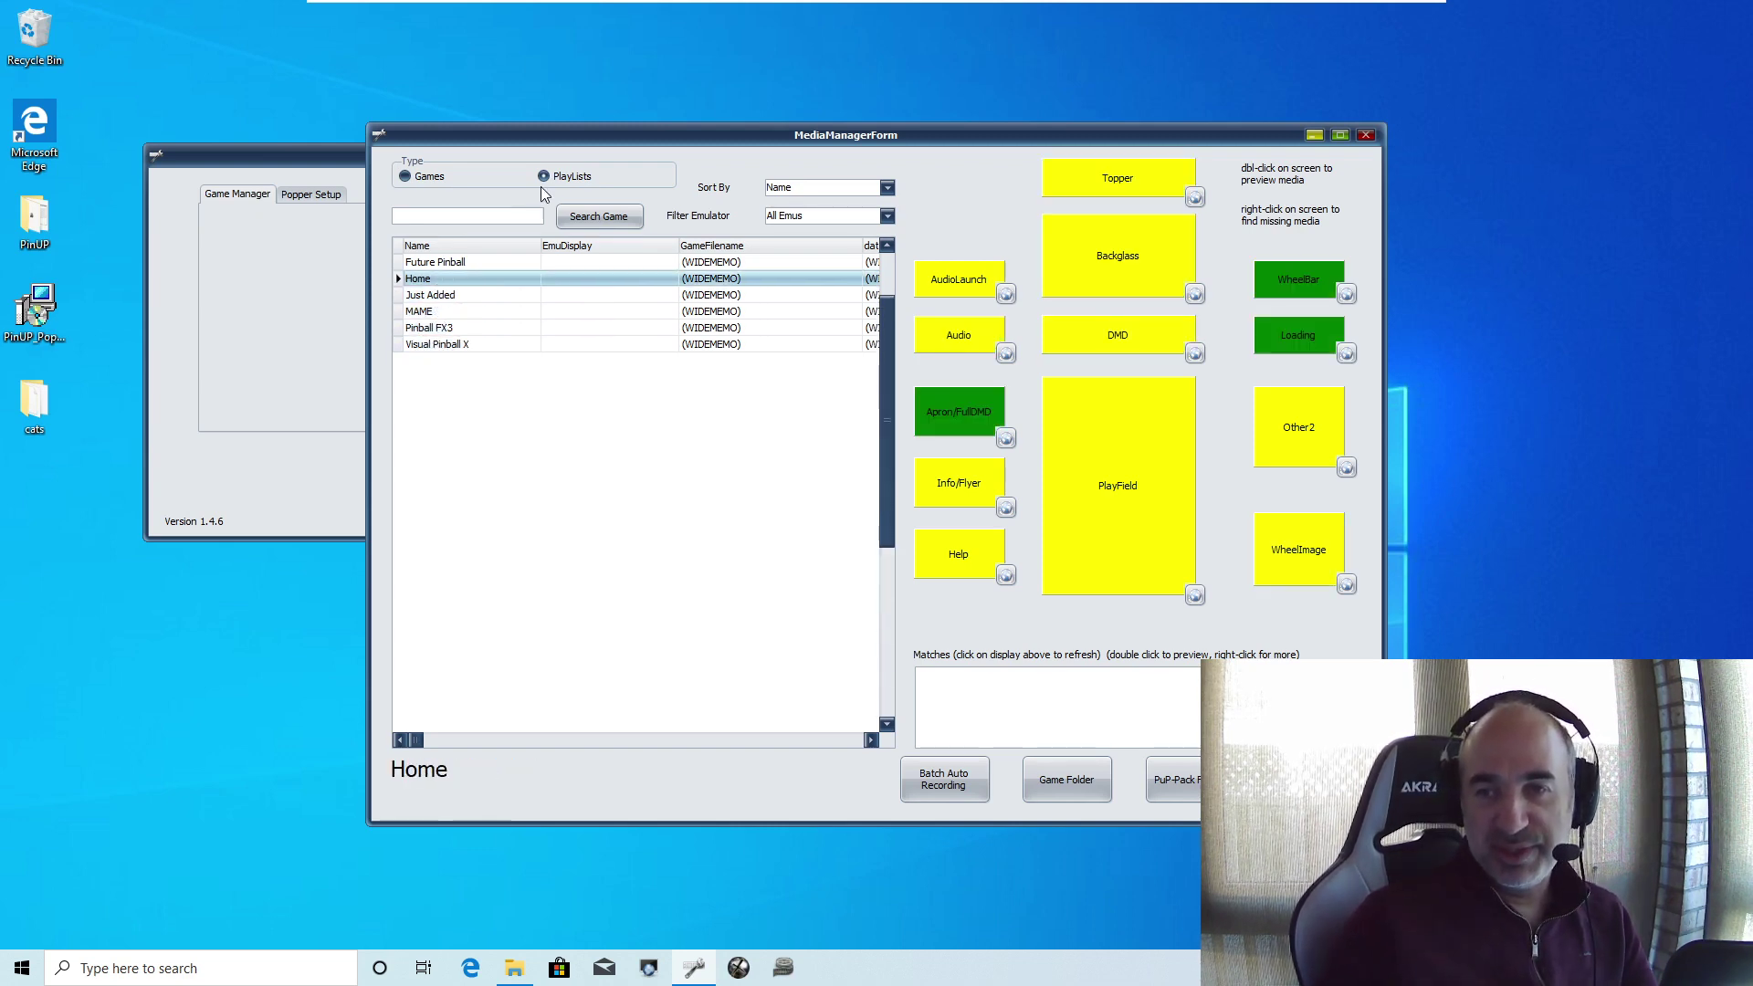
pyautogui.click(421, 180)
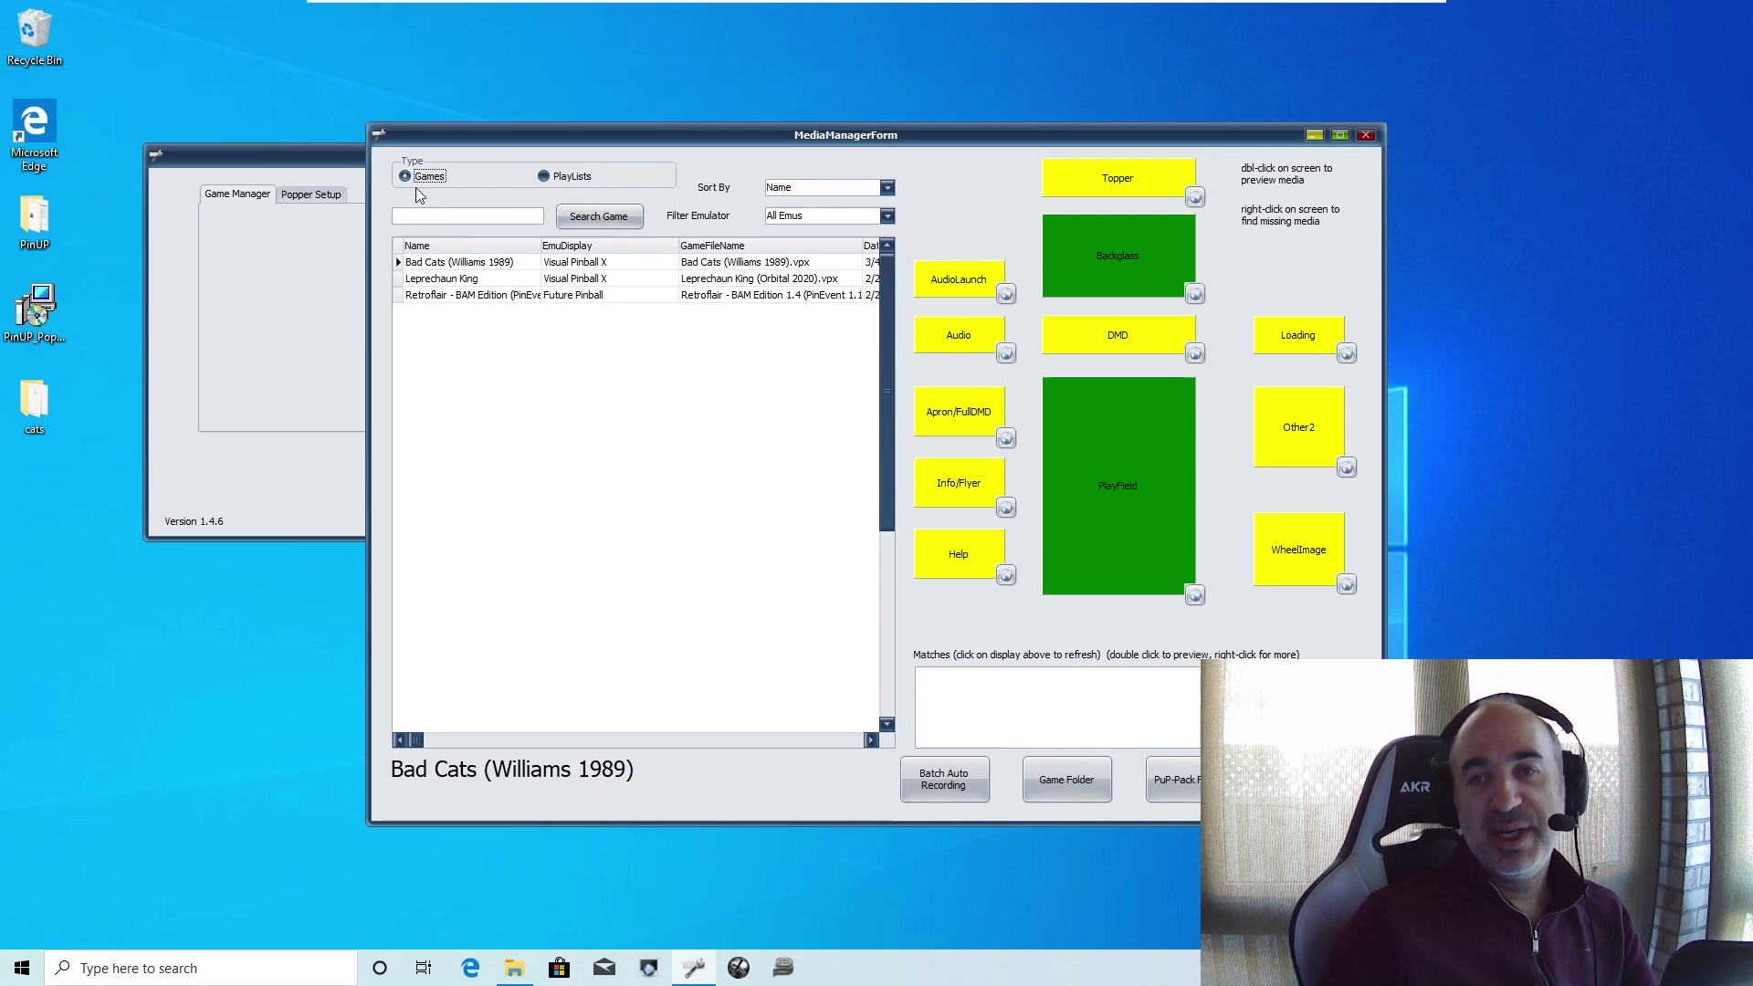
# Step: Download the FullDMD/awalsh053_lowdmd video as the Apron/FullDMD media of Bad Cats
pyautogui.click(443, 267)
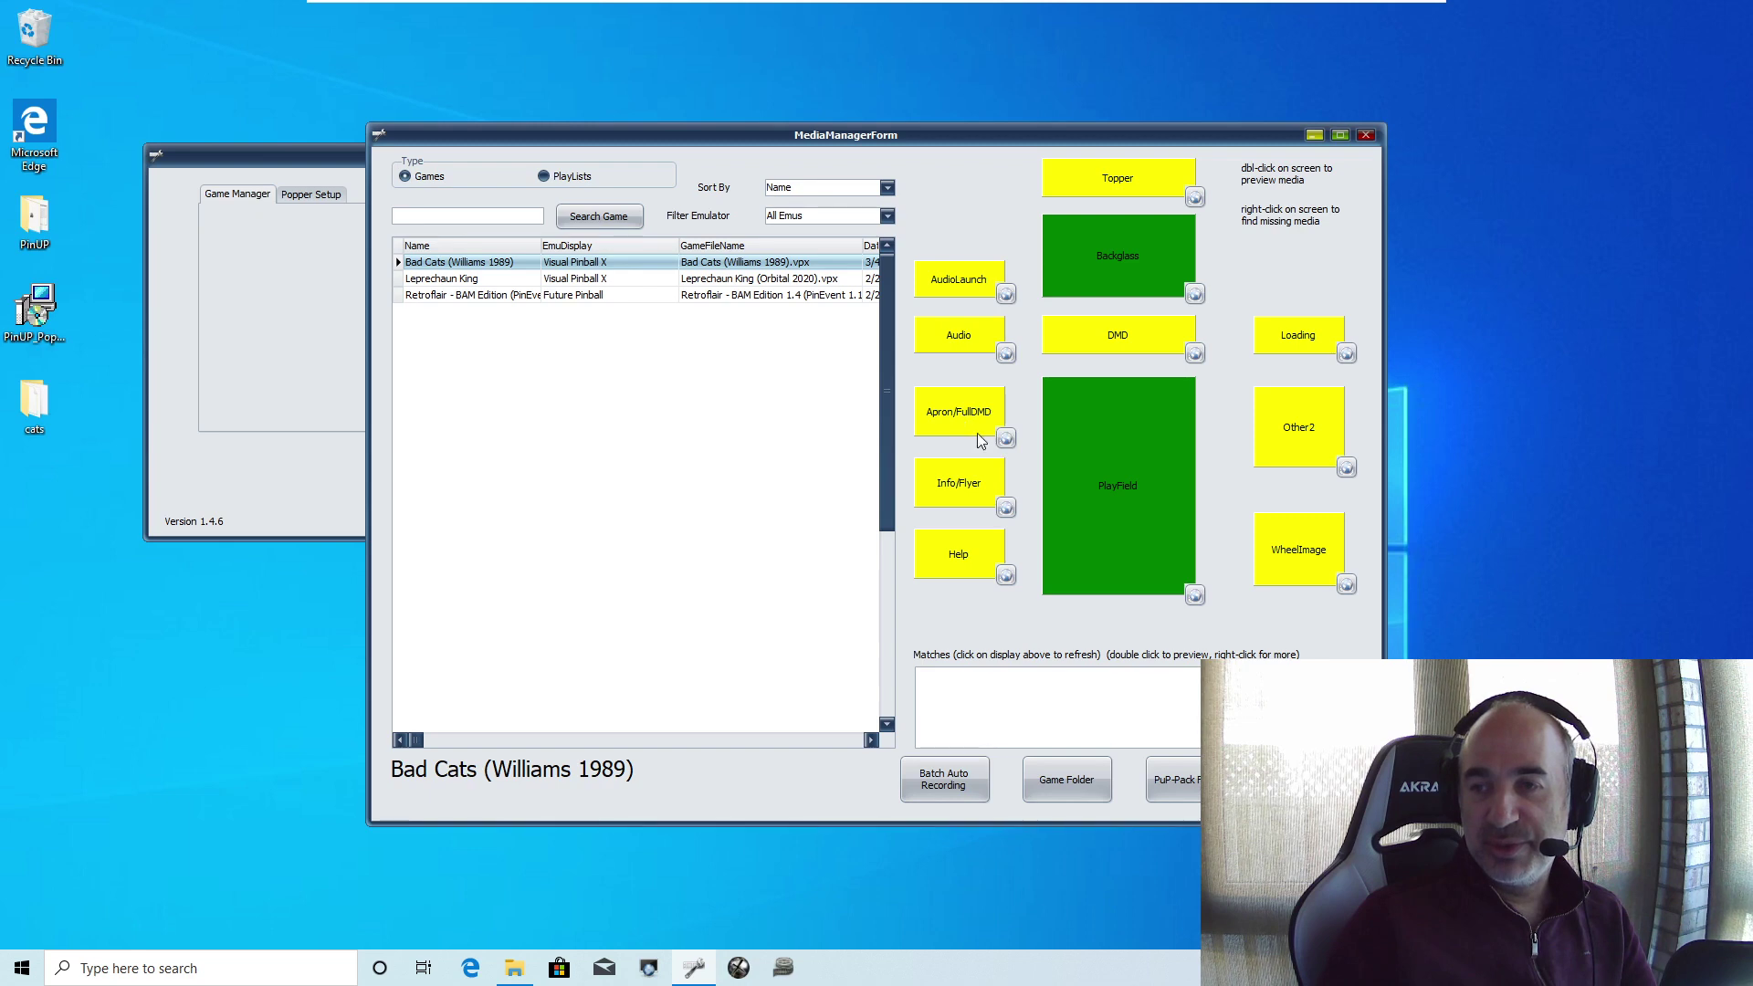
pyautogui.click(1004, 440)
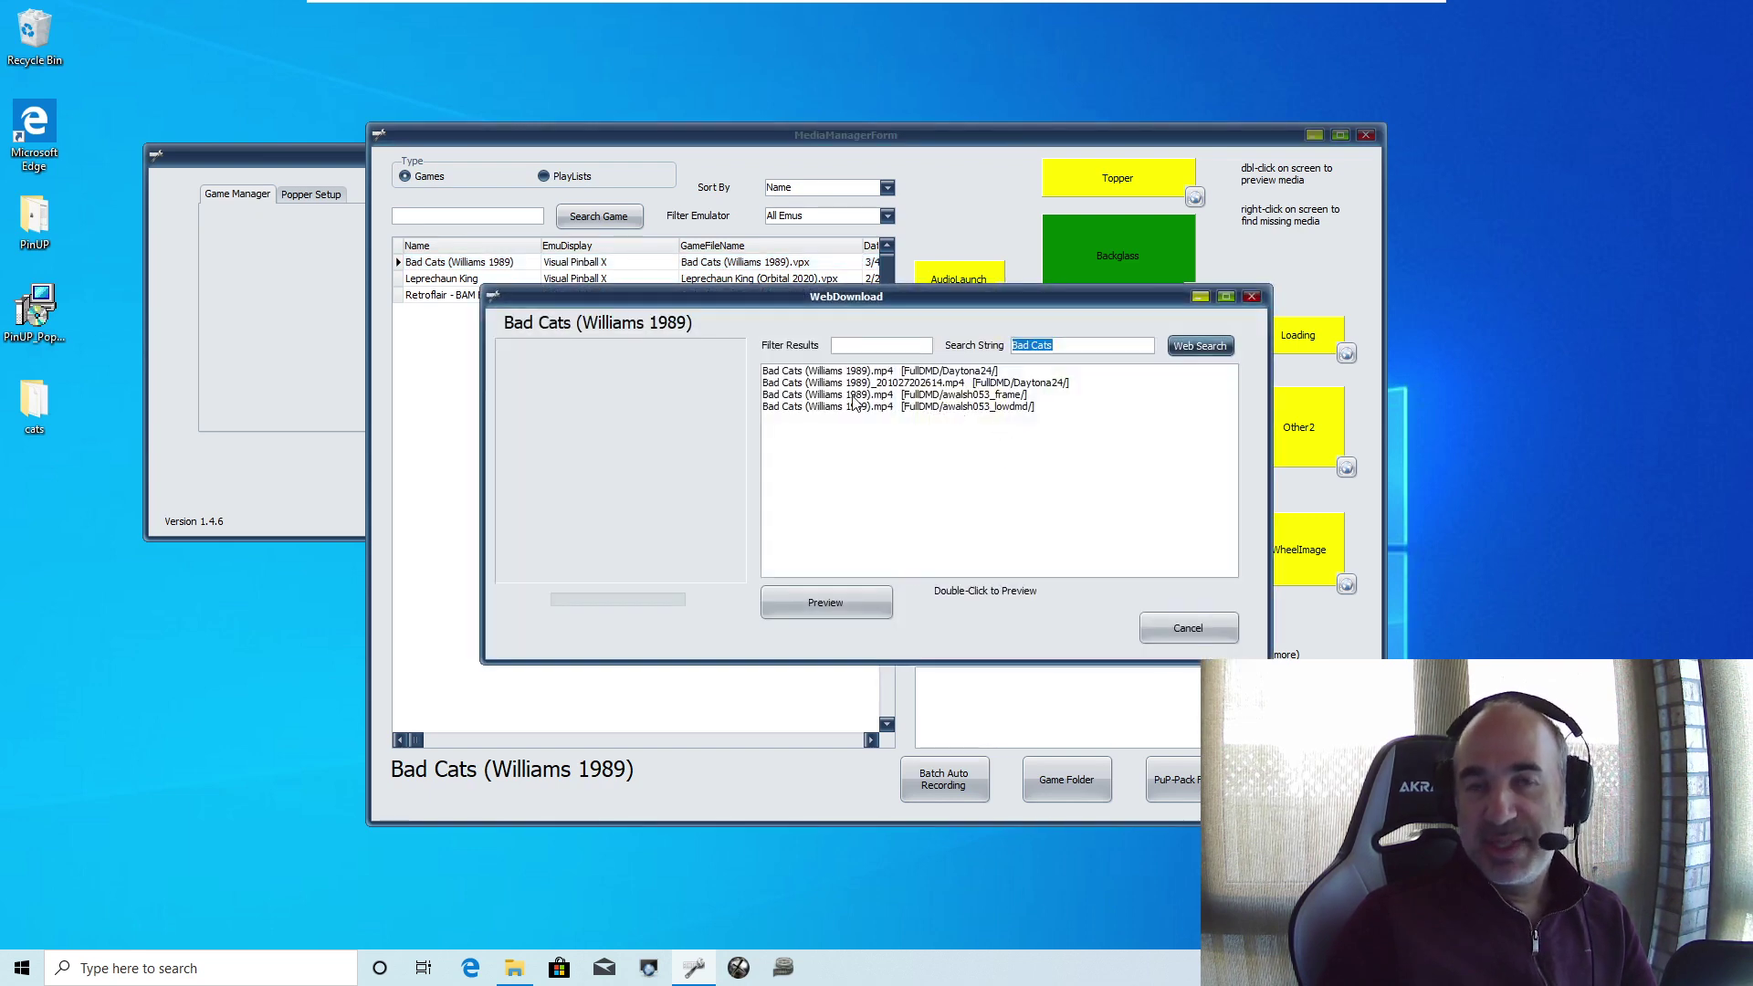
pyautogui.click(857, 394)
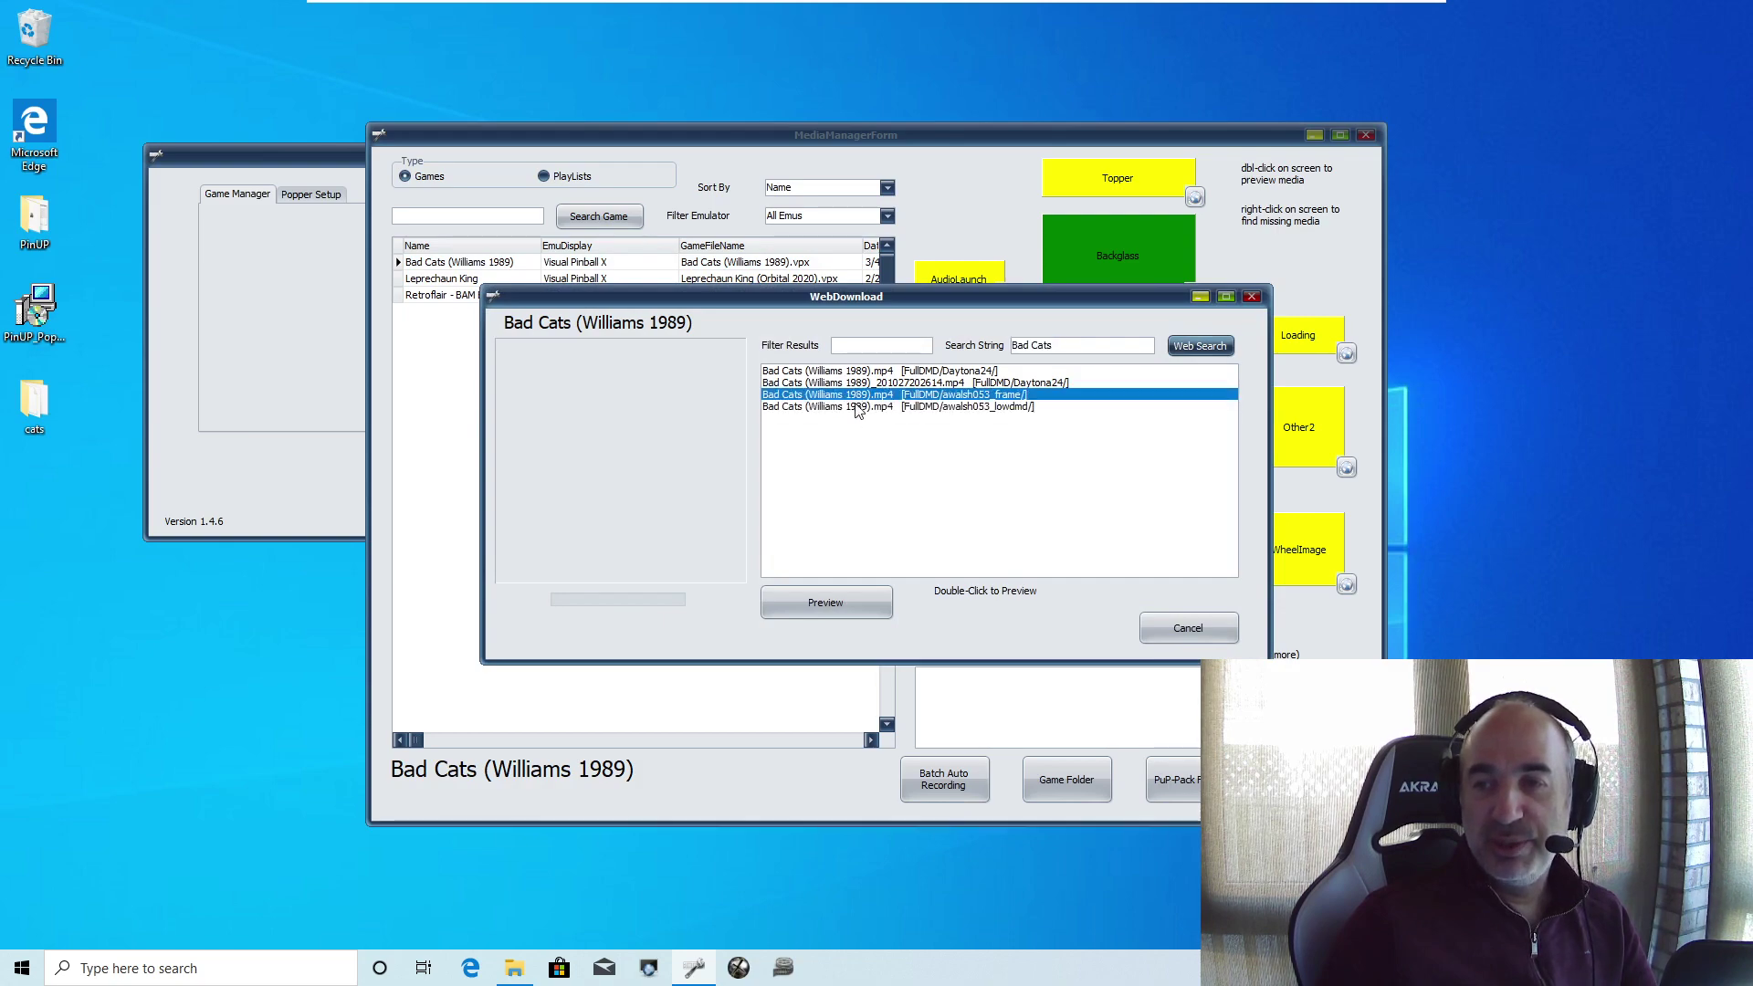
pyautogui.doubleClick(854, 407)
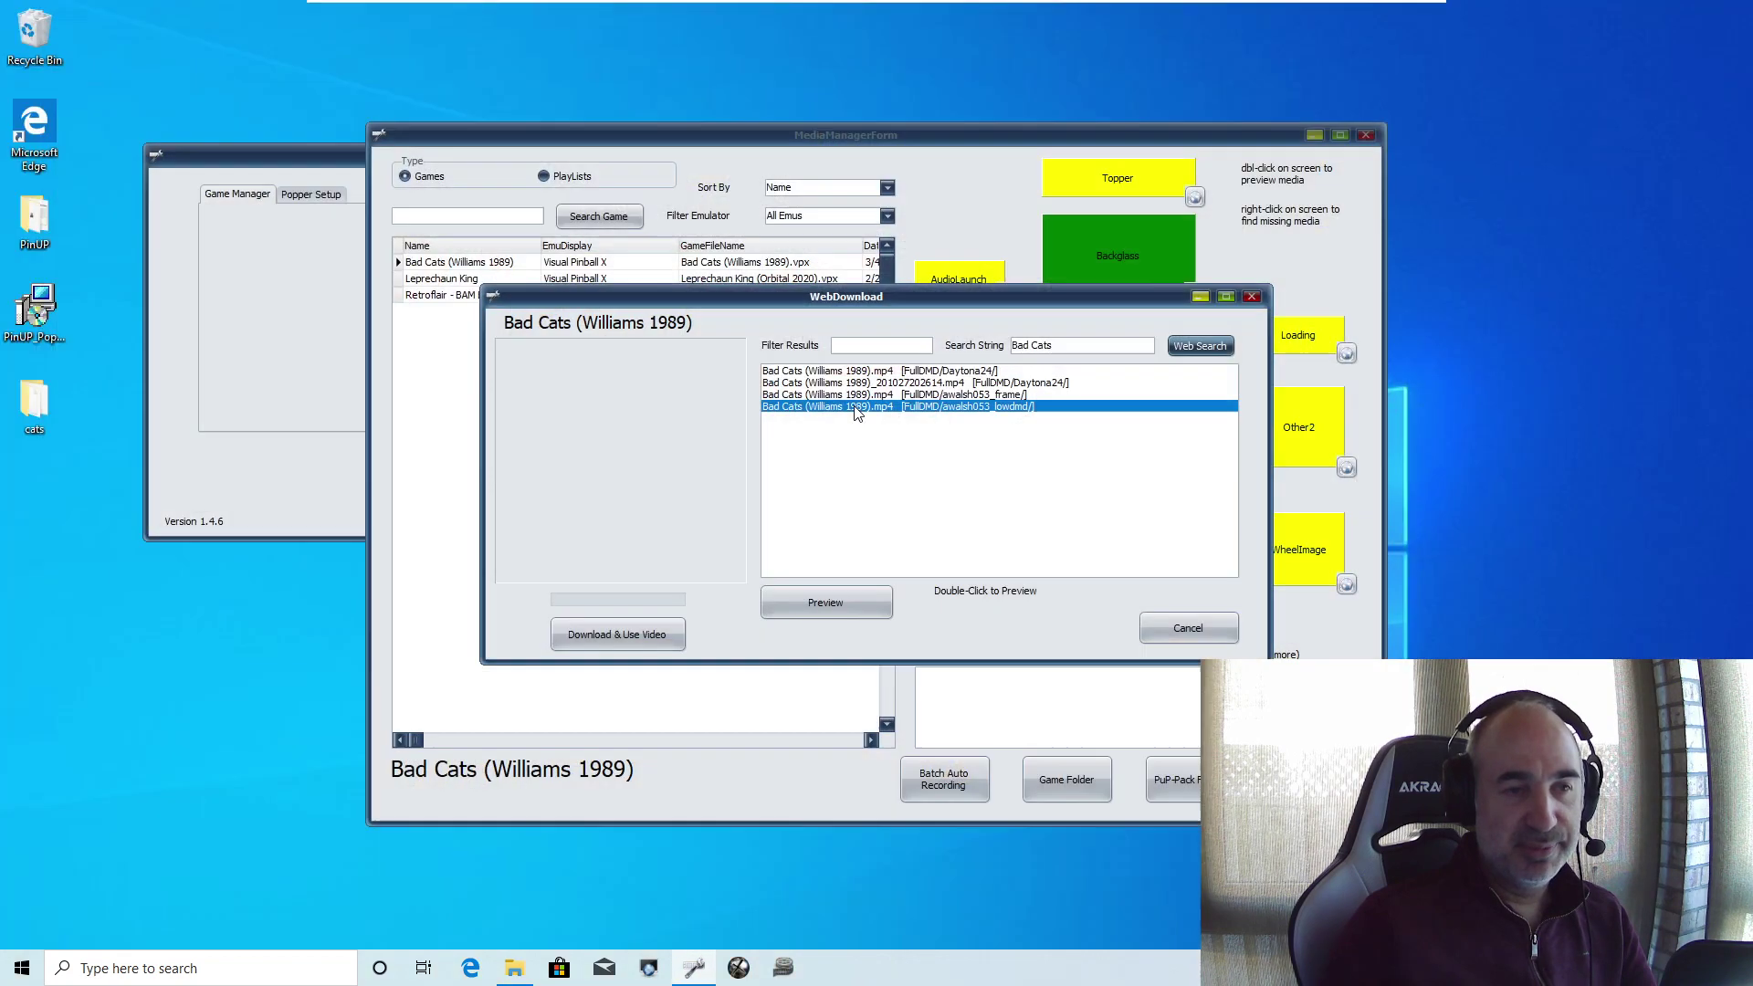
pyautogui.click(599, 644)
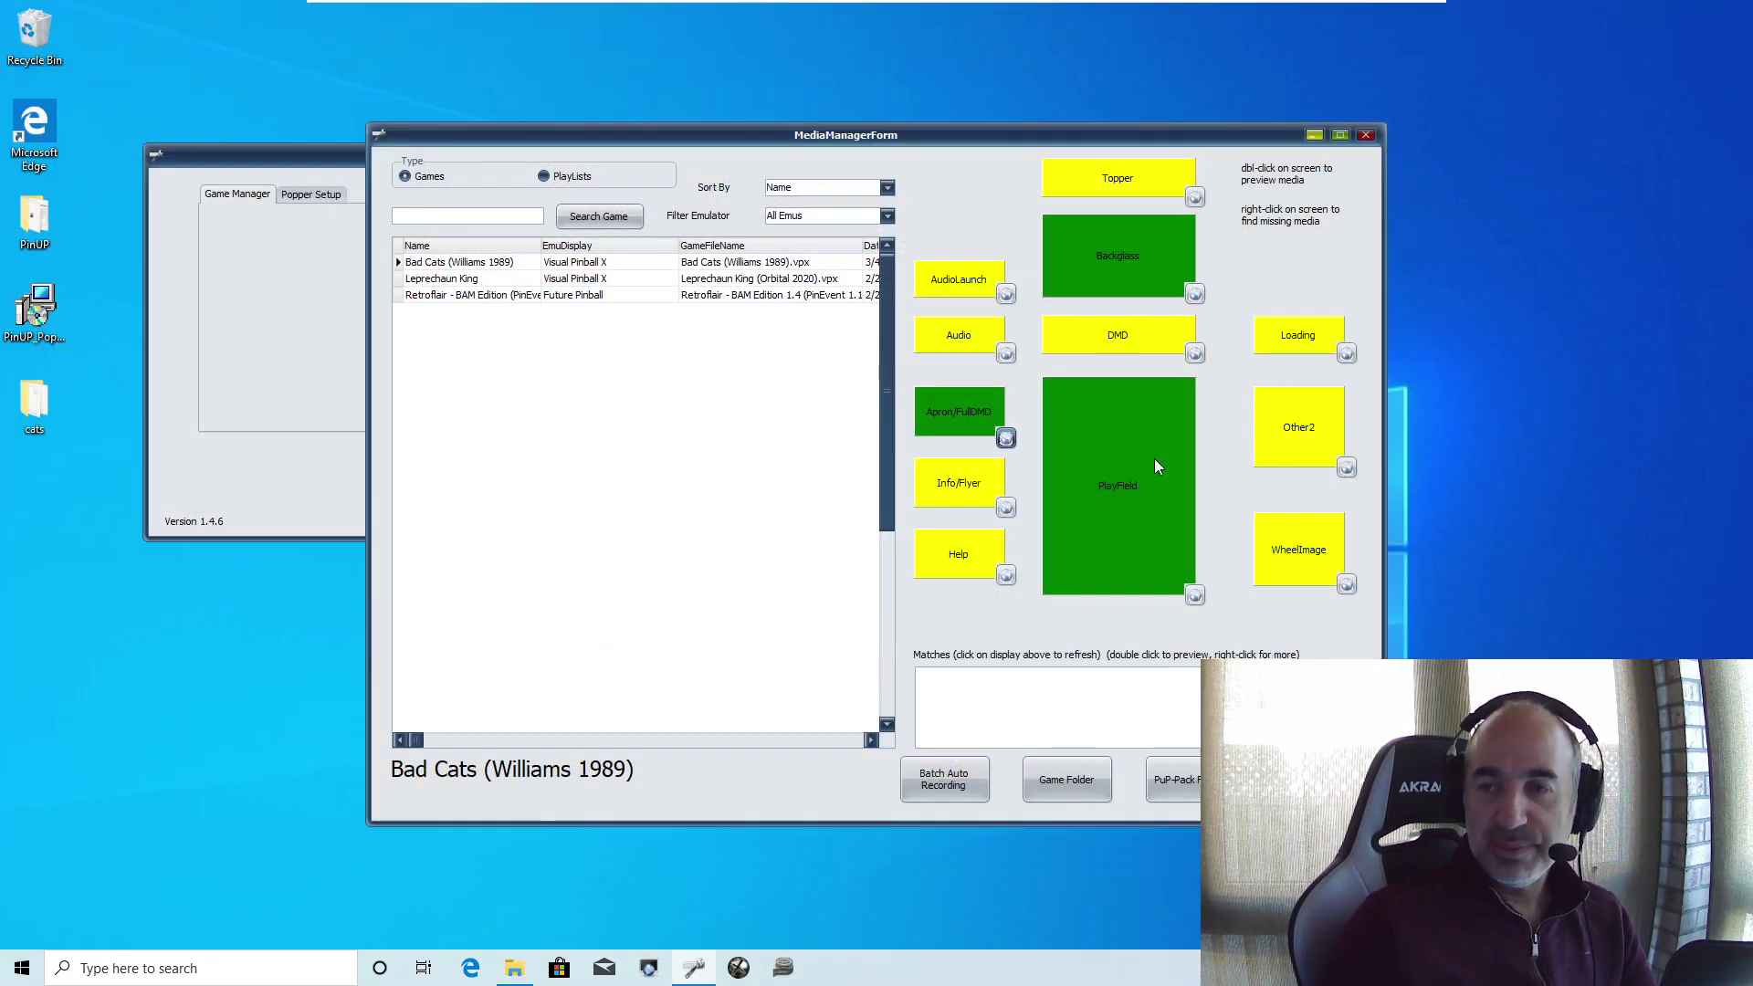
# Step: Review the file actions and available conversions for the Apron/FullDMD video of Bad Cats without converting it
pyautogui.click(1114, 438)
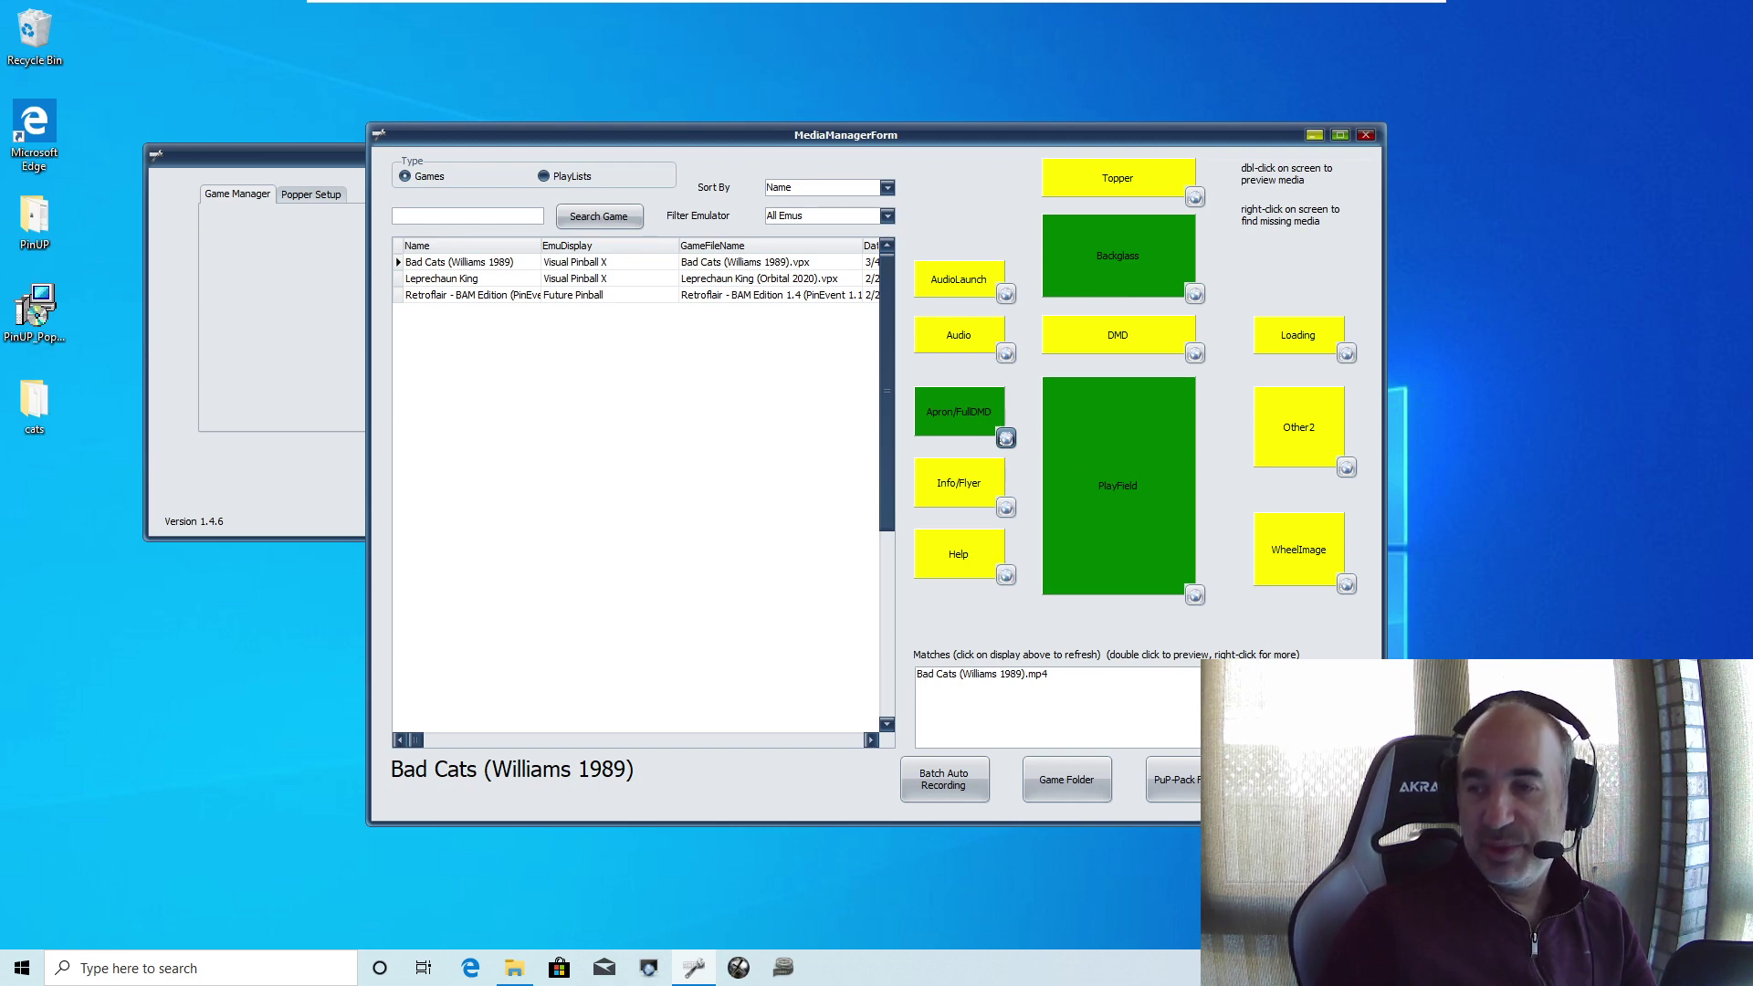
pyautogui.click(1014, 678)
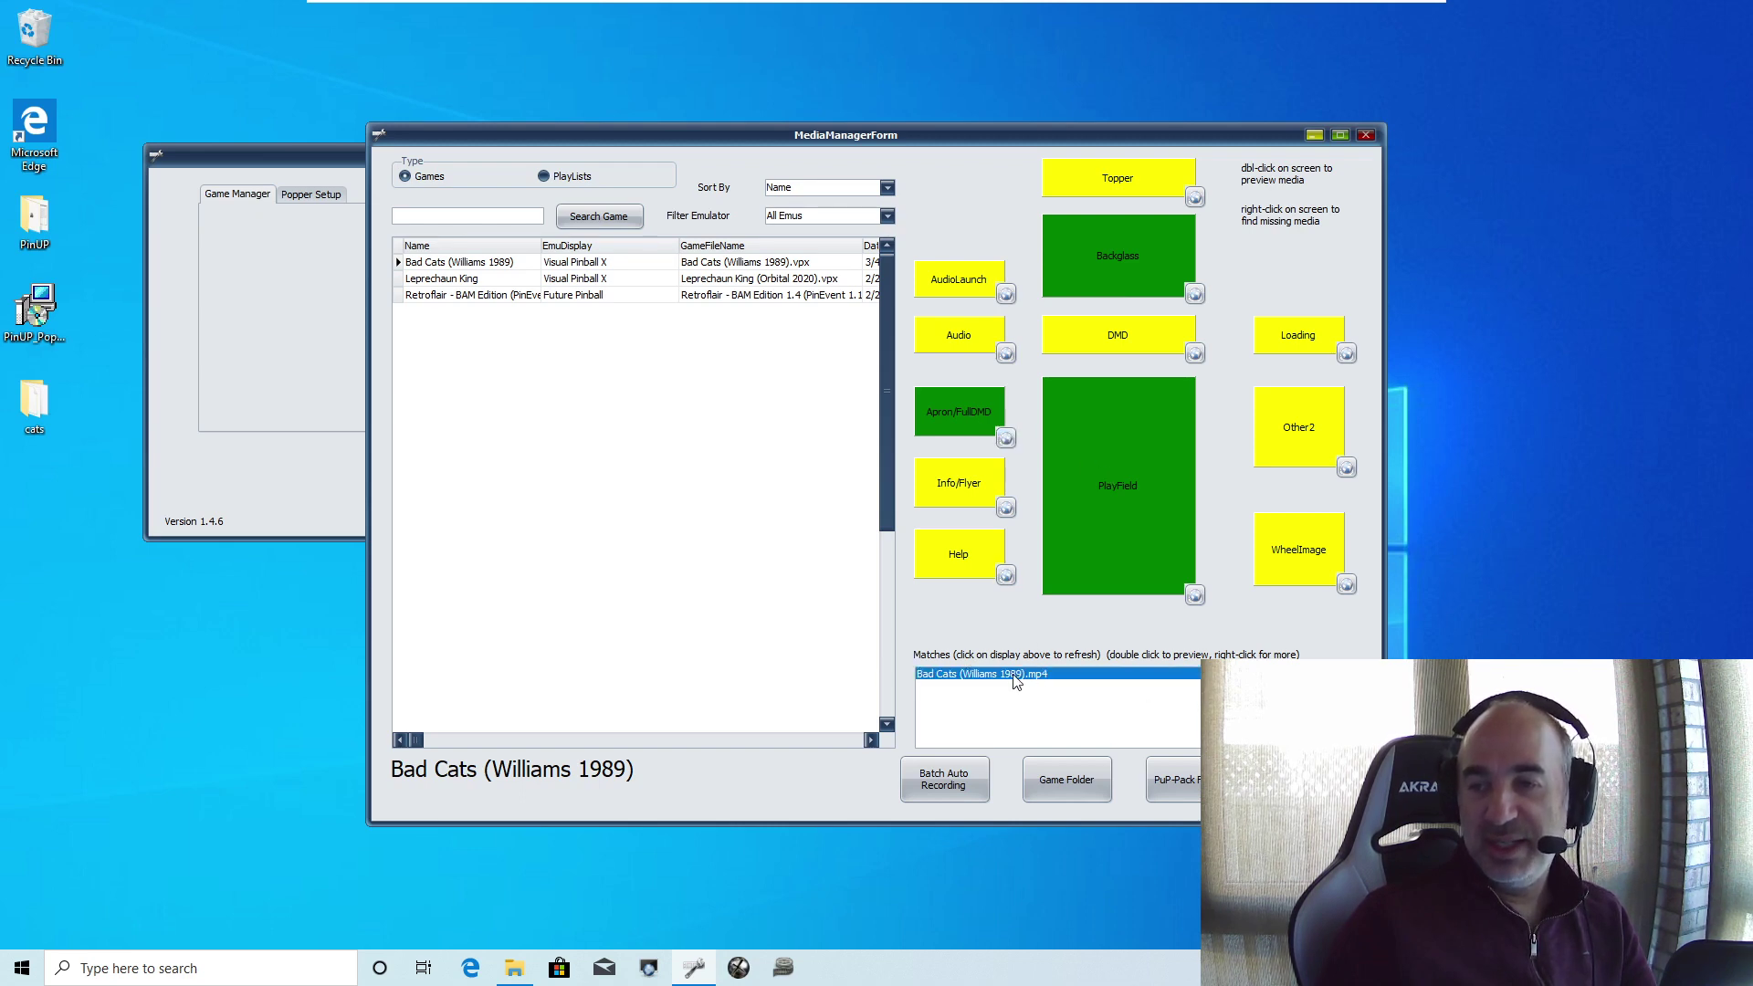
pyautogui.rightClick(1016, 682)
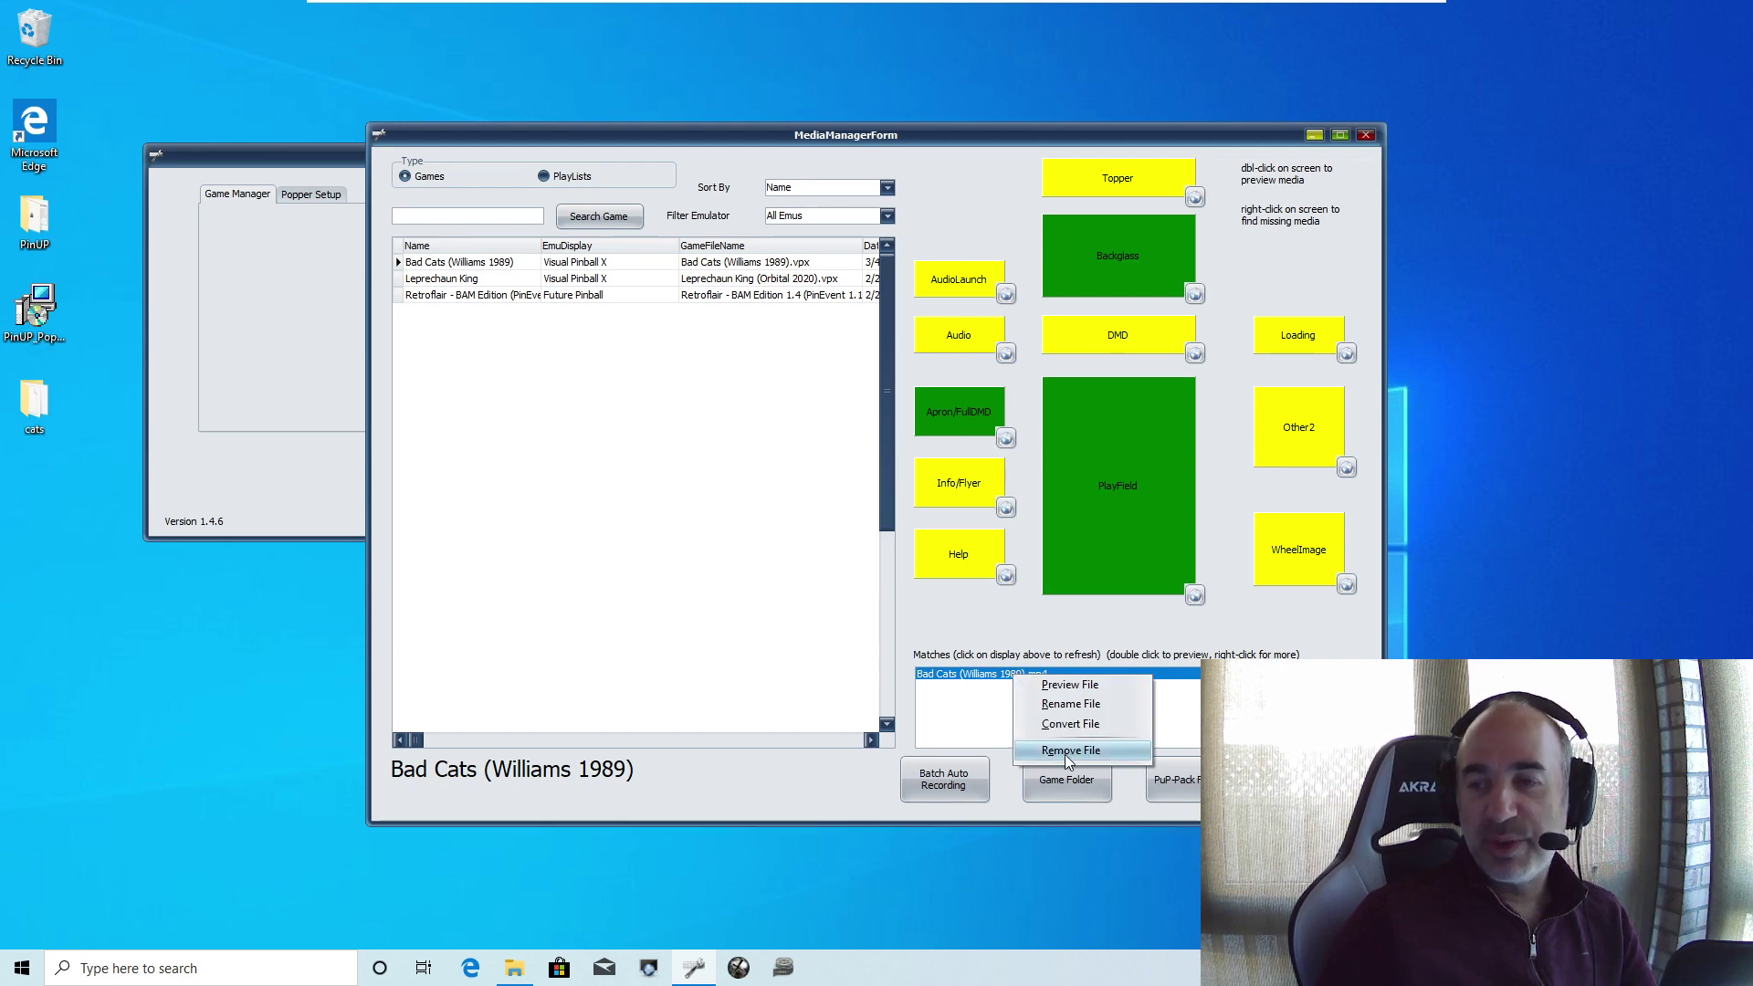
pyautogui.click(986, 699)
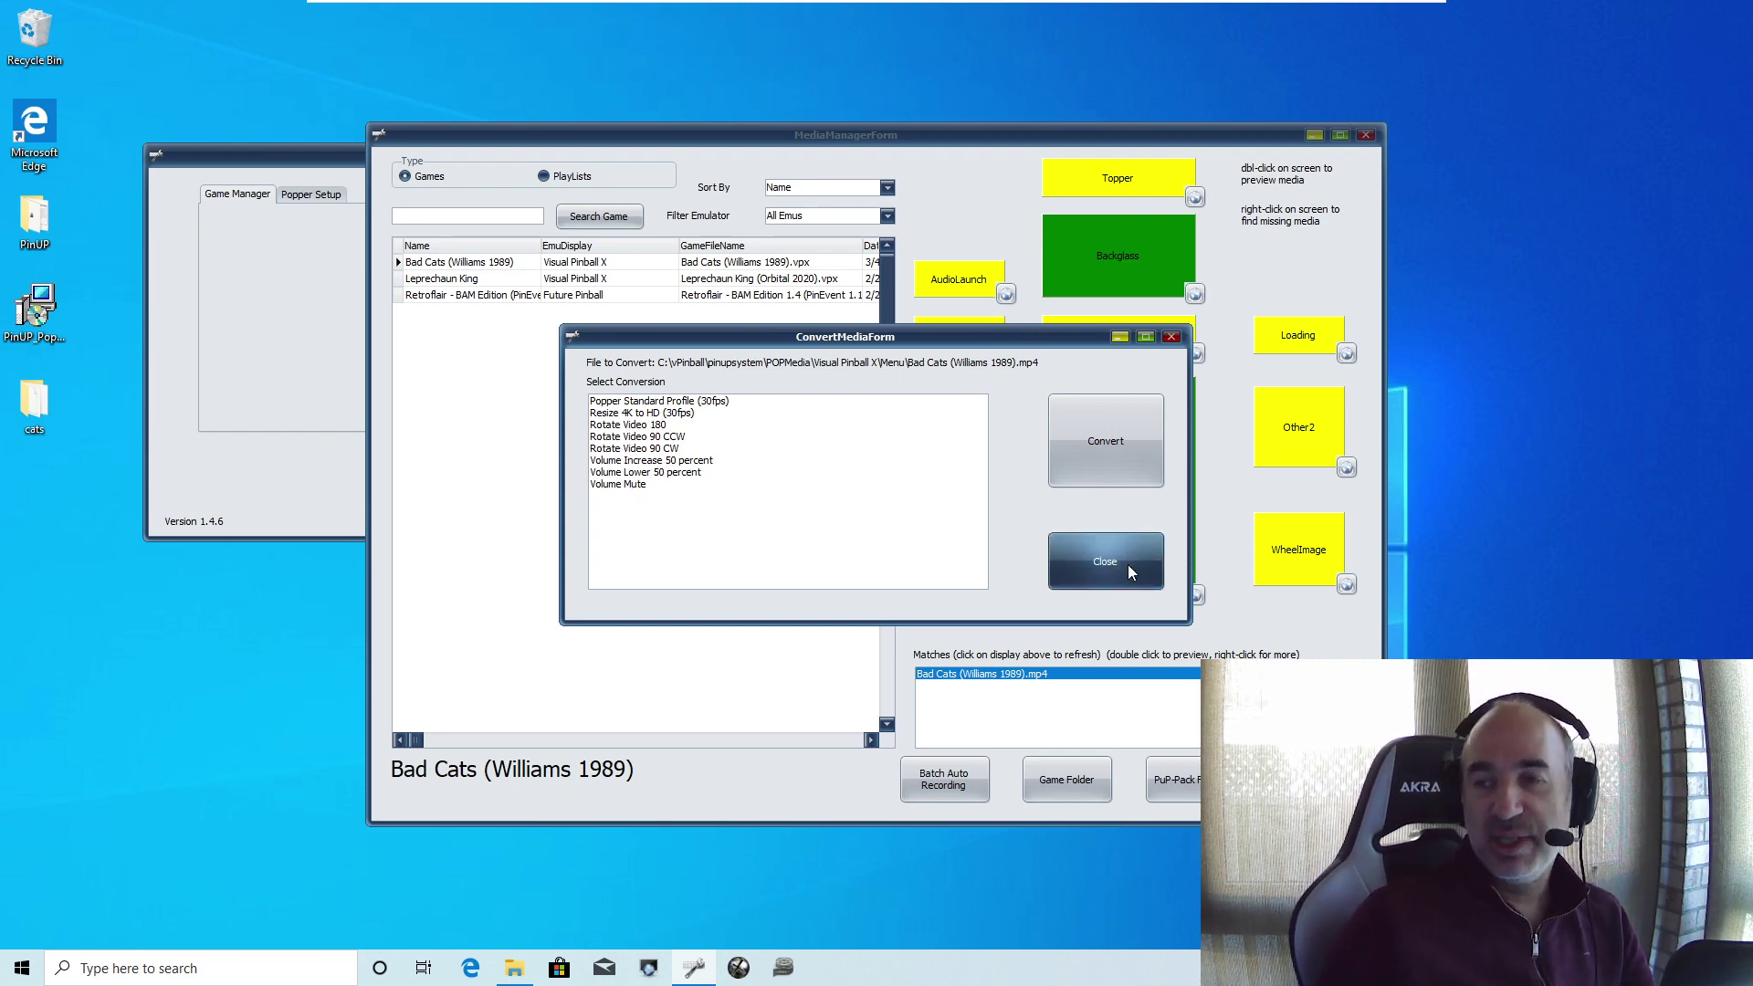
pyautogui.click(1091, 548)
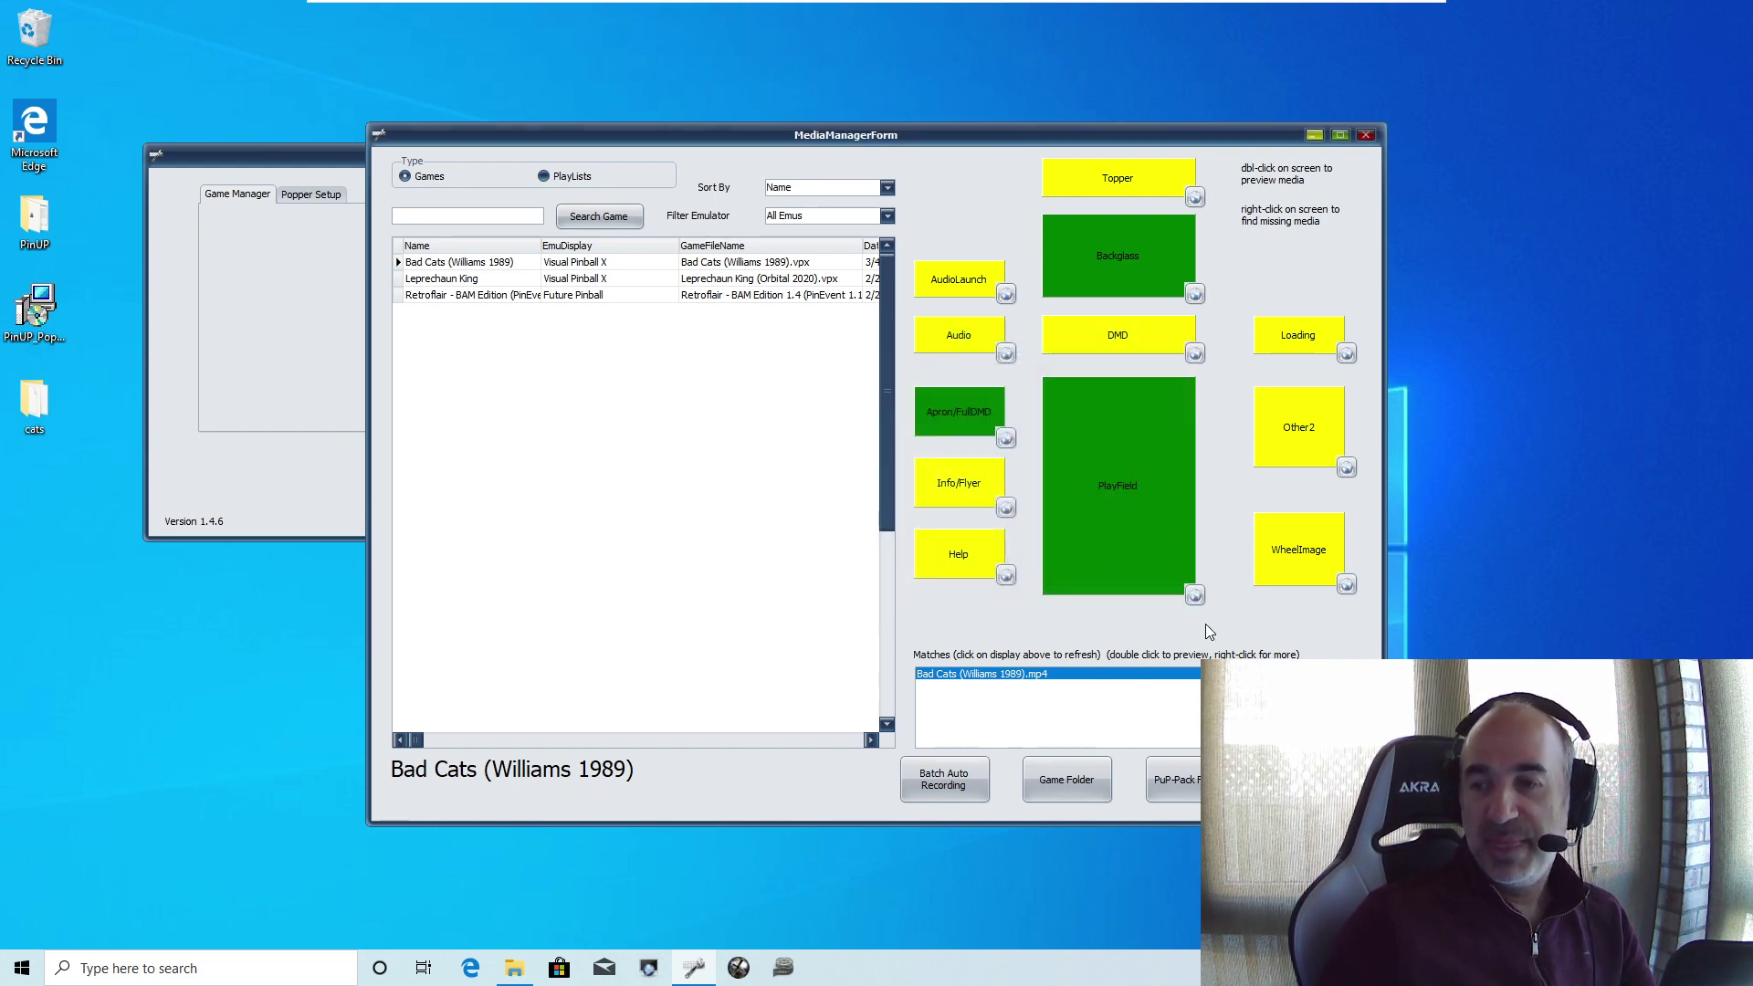
# Step: Preview the VisualPinball/RajoJoey image Bad Cats (Williams 1989).png and use it as the game's wheel image
pyautogui.click(1348, 584)
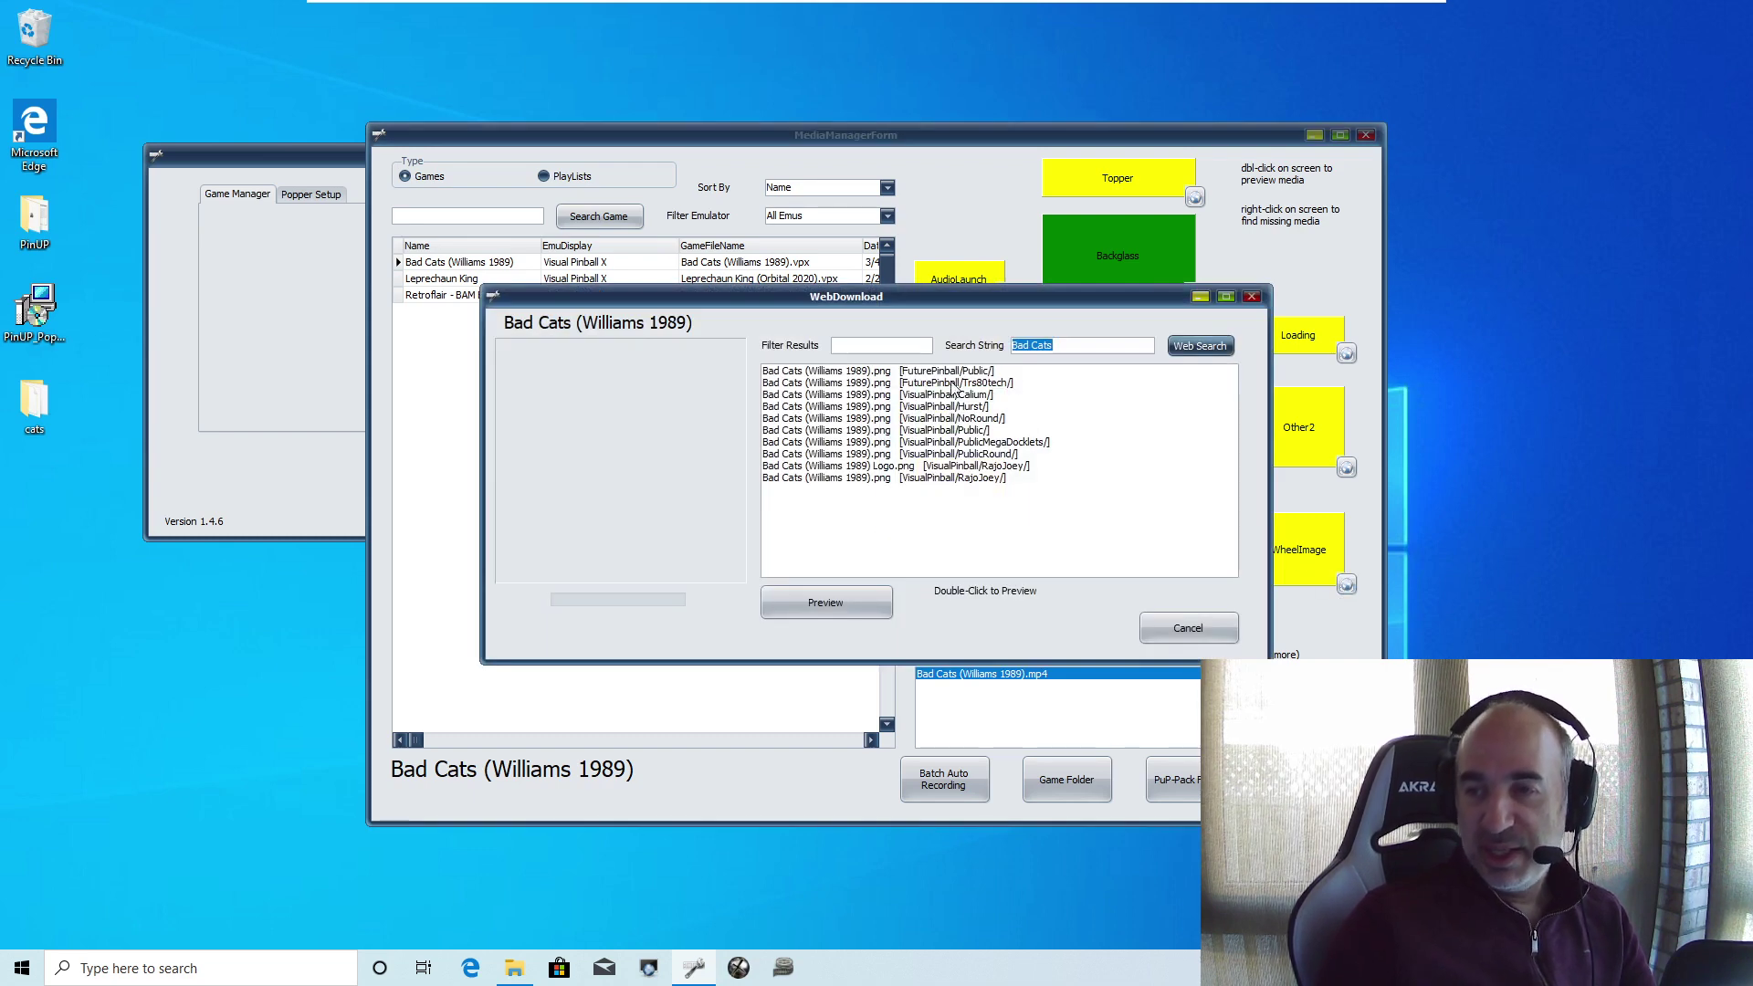
pyautogui.click(946, 467)
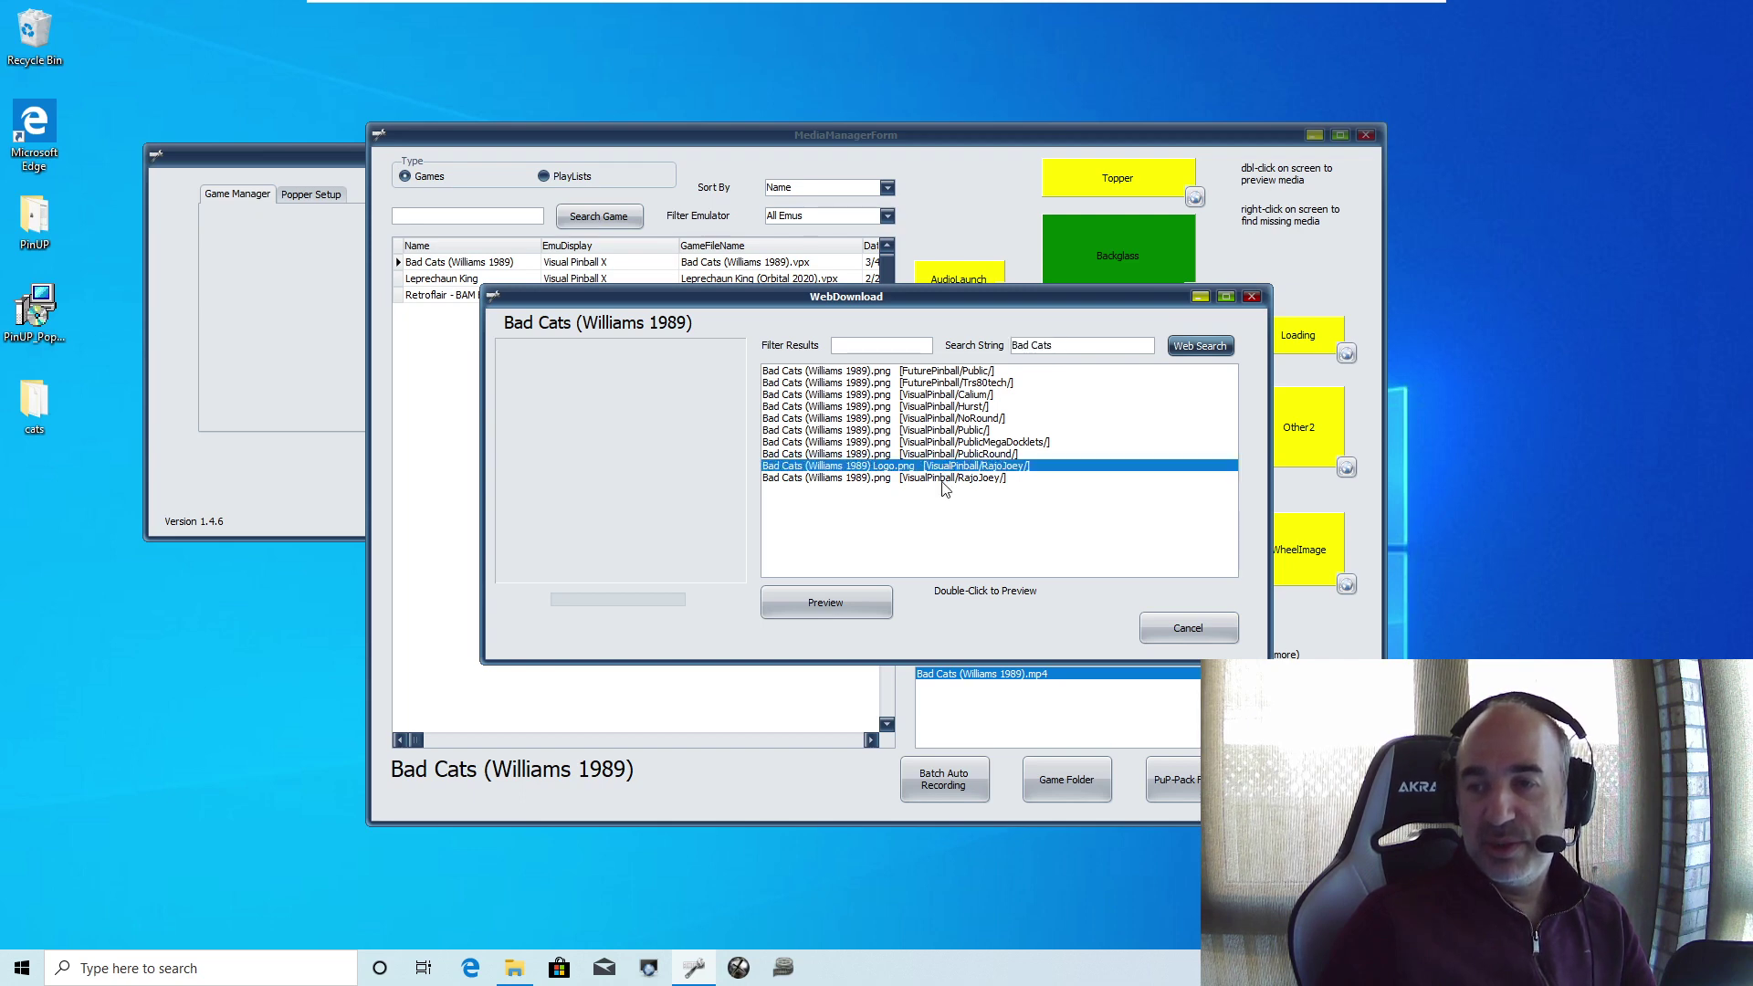
pyautogui.doubleClick(936, 477)
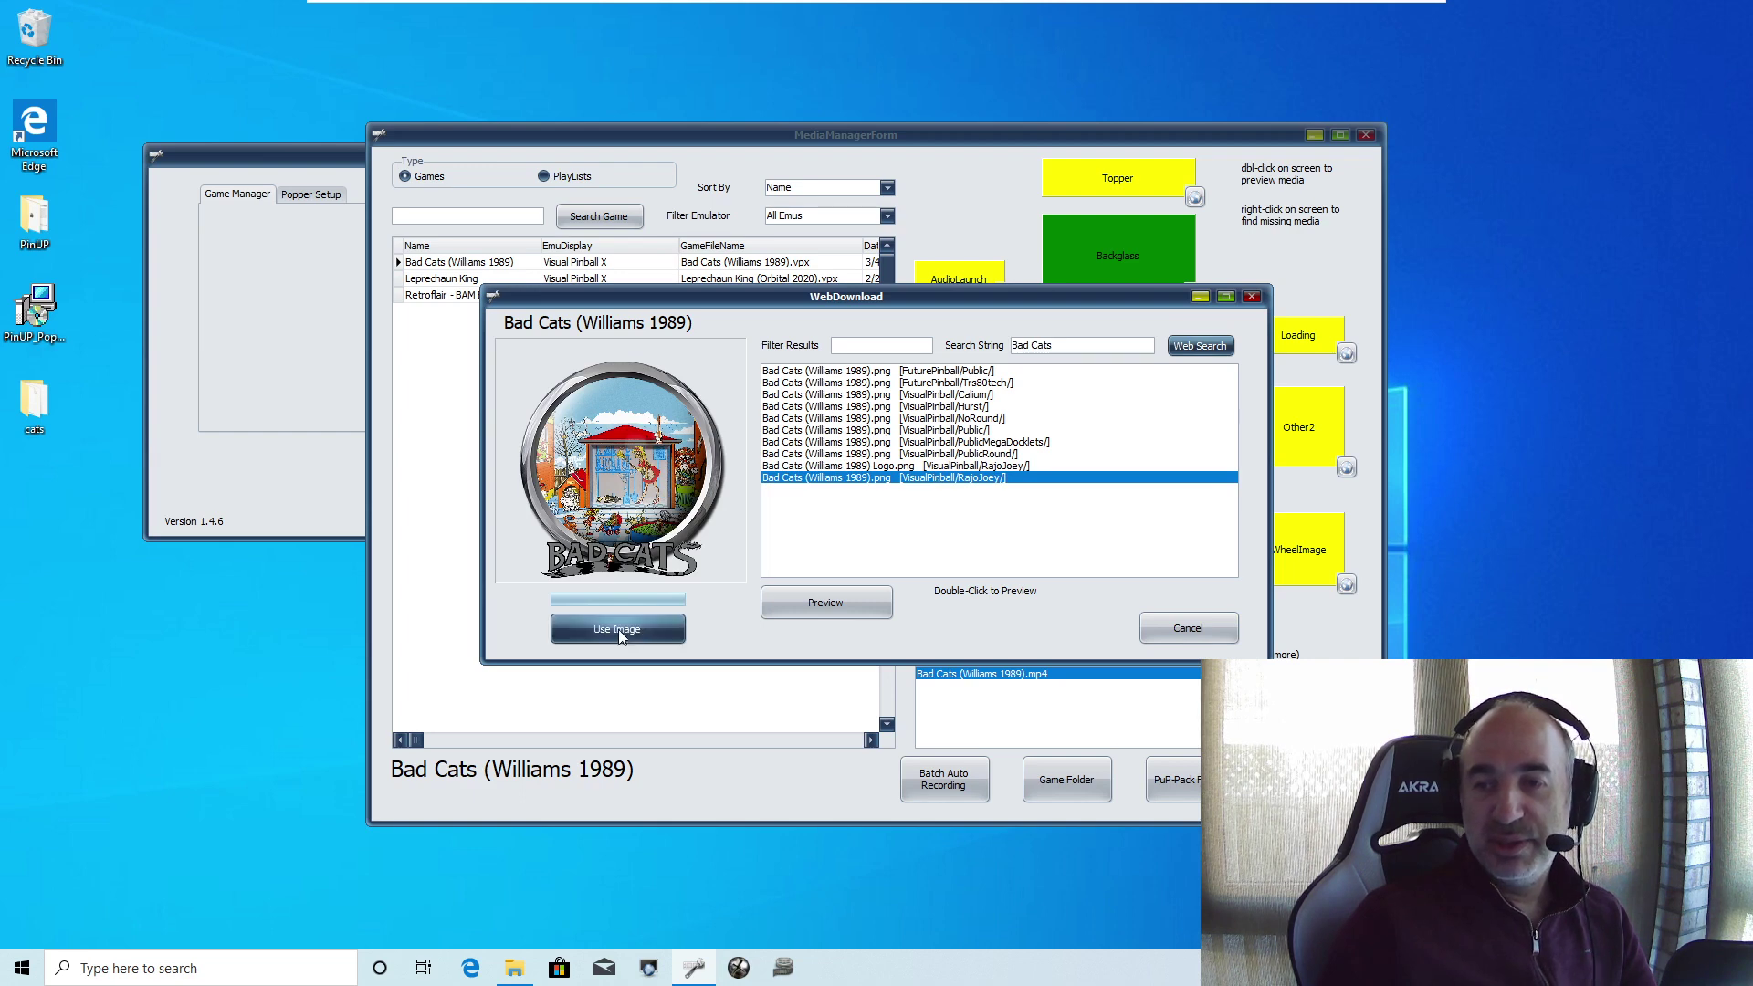
pyautogui.click(618, 630)
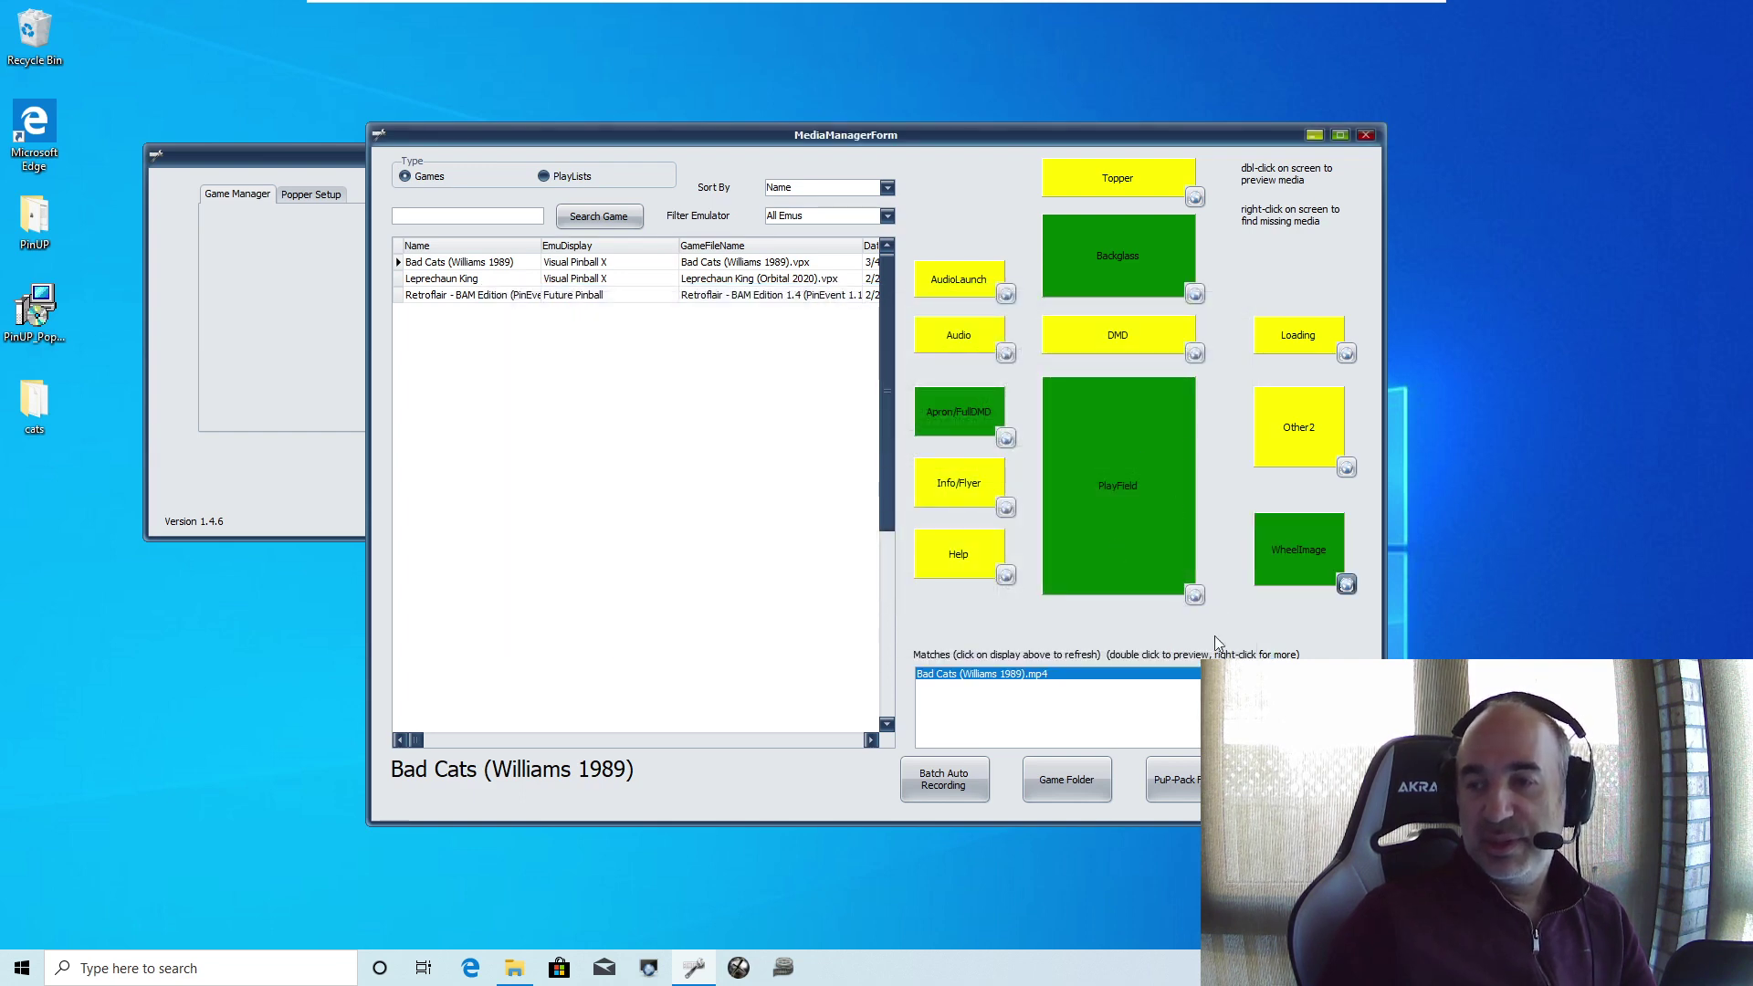
# Step: Close the Media Manager, return to the front end and check the media of Bad Cats in the Visual Pinball X playlist
pyautogui.hotkey('alt', 'F4')
pyautogui.click(456, 470)
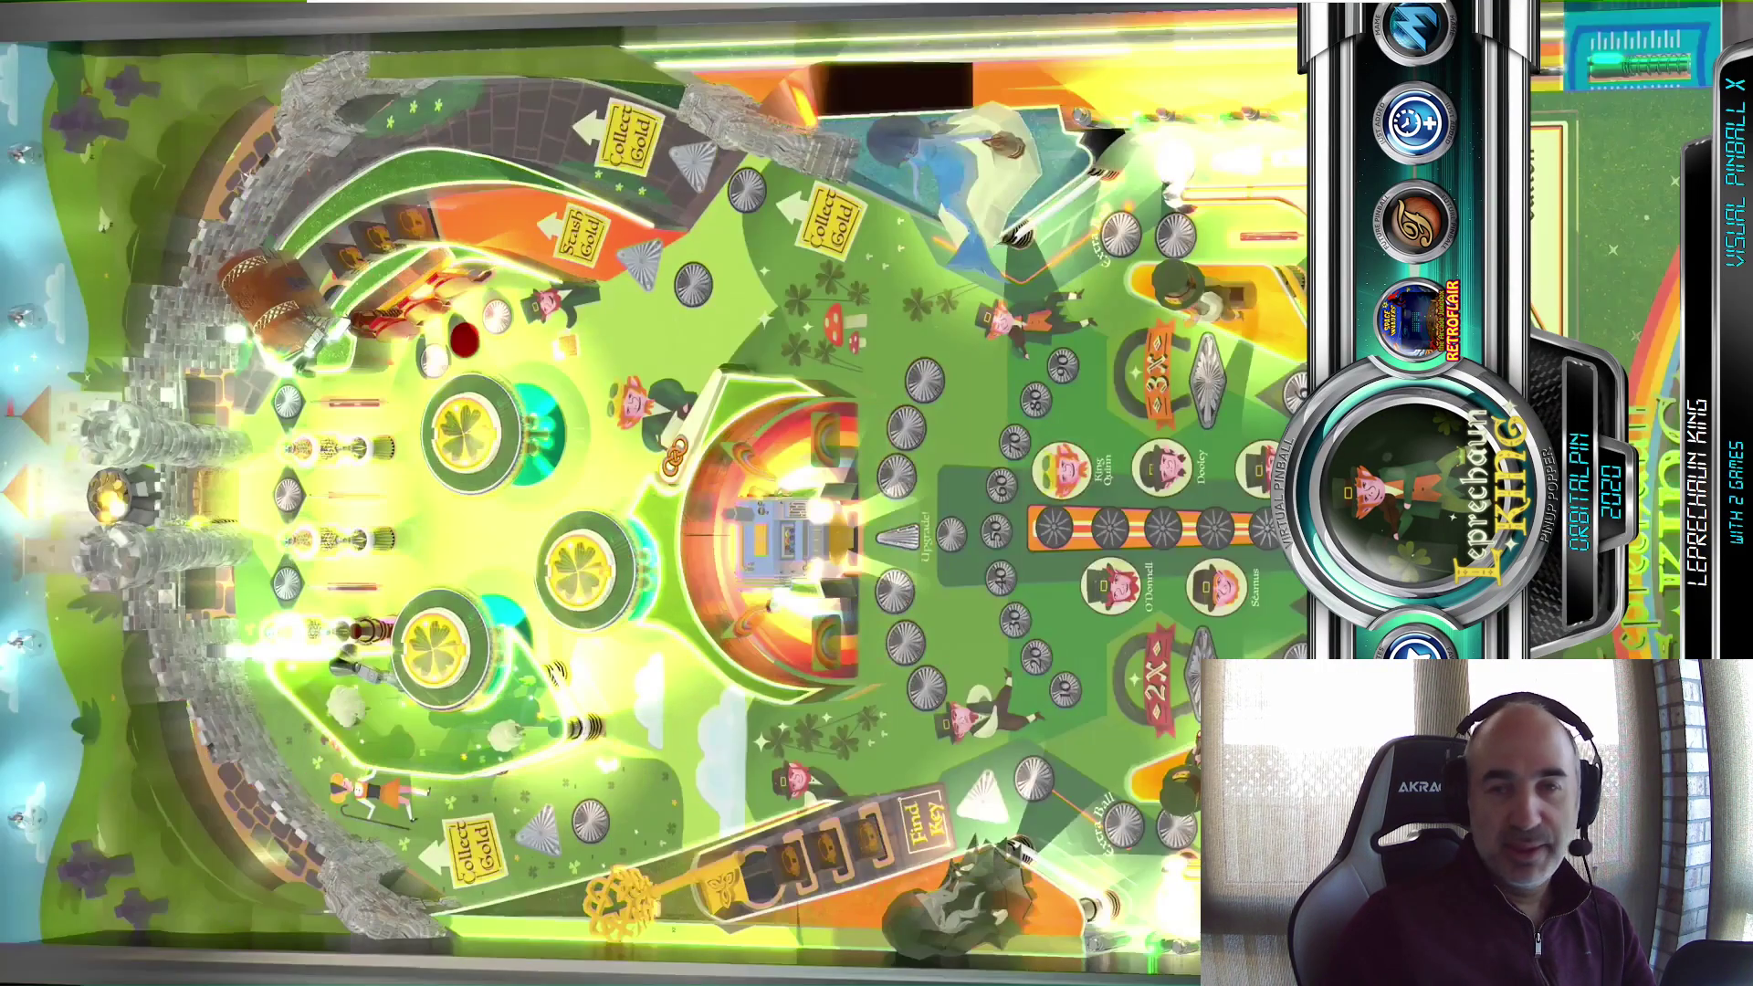
pyautogui.press('Right')
pyautogui.press('Right')
pyautogui.press('Right')
pyautogui.press('Left')
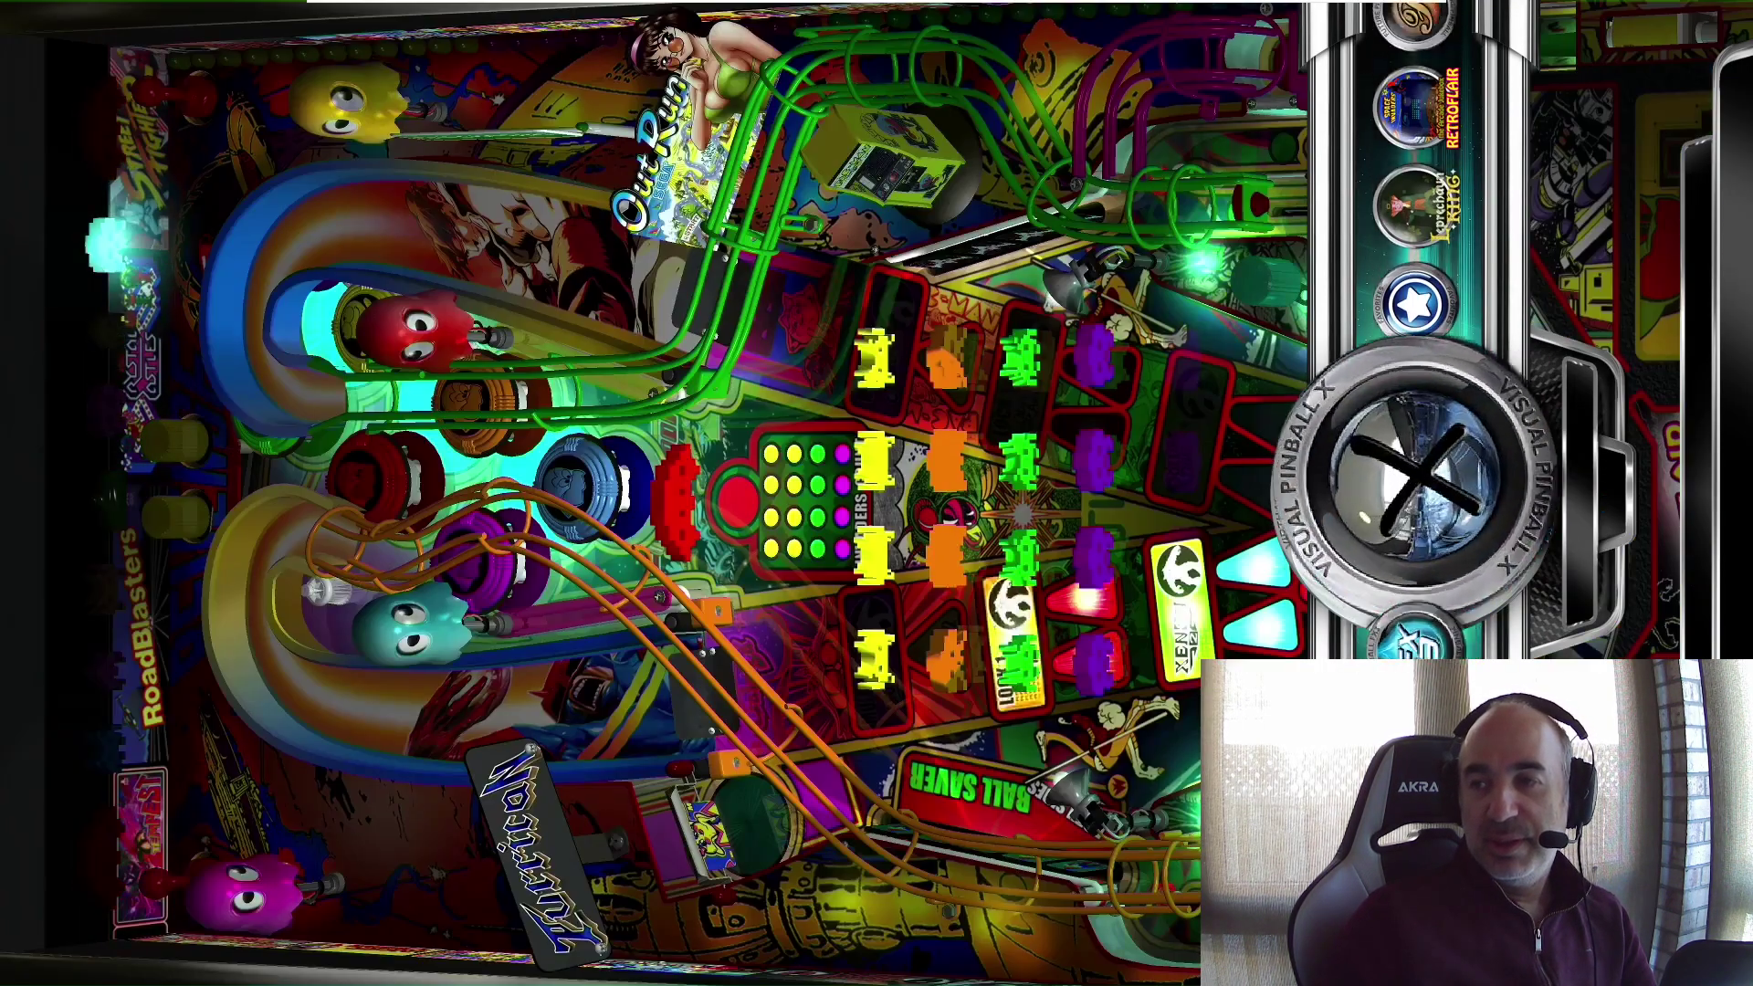
pyautogui.press('Return')
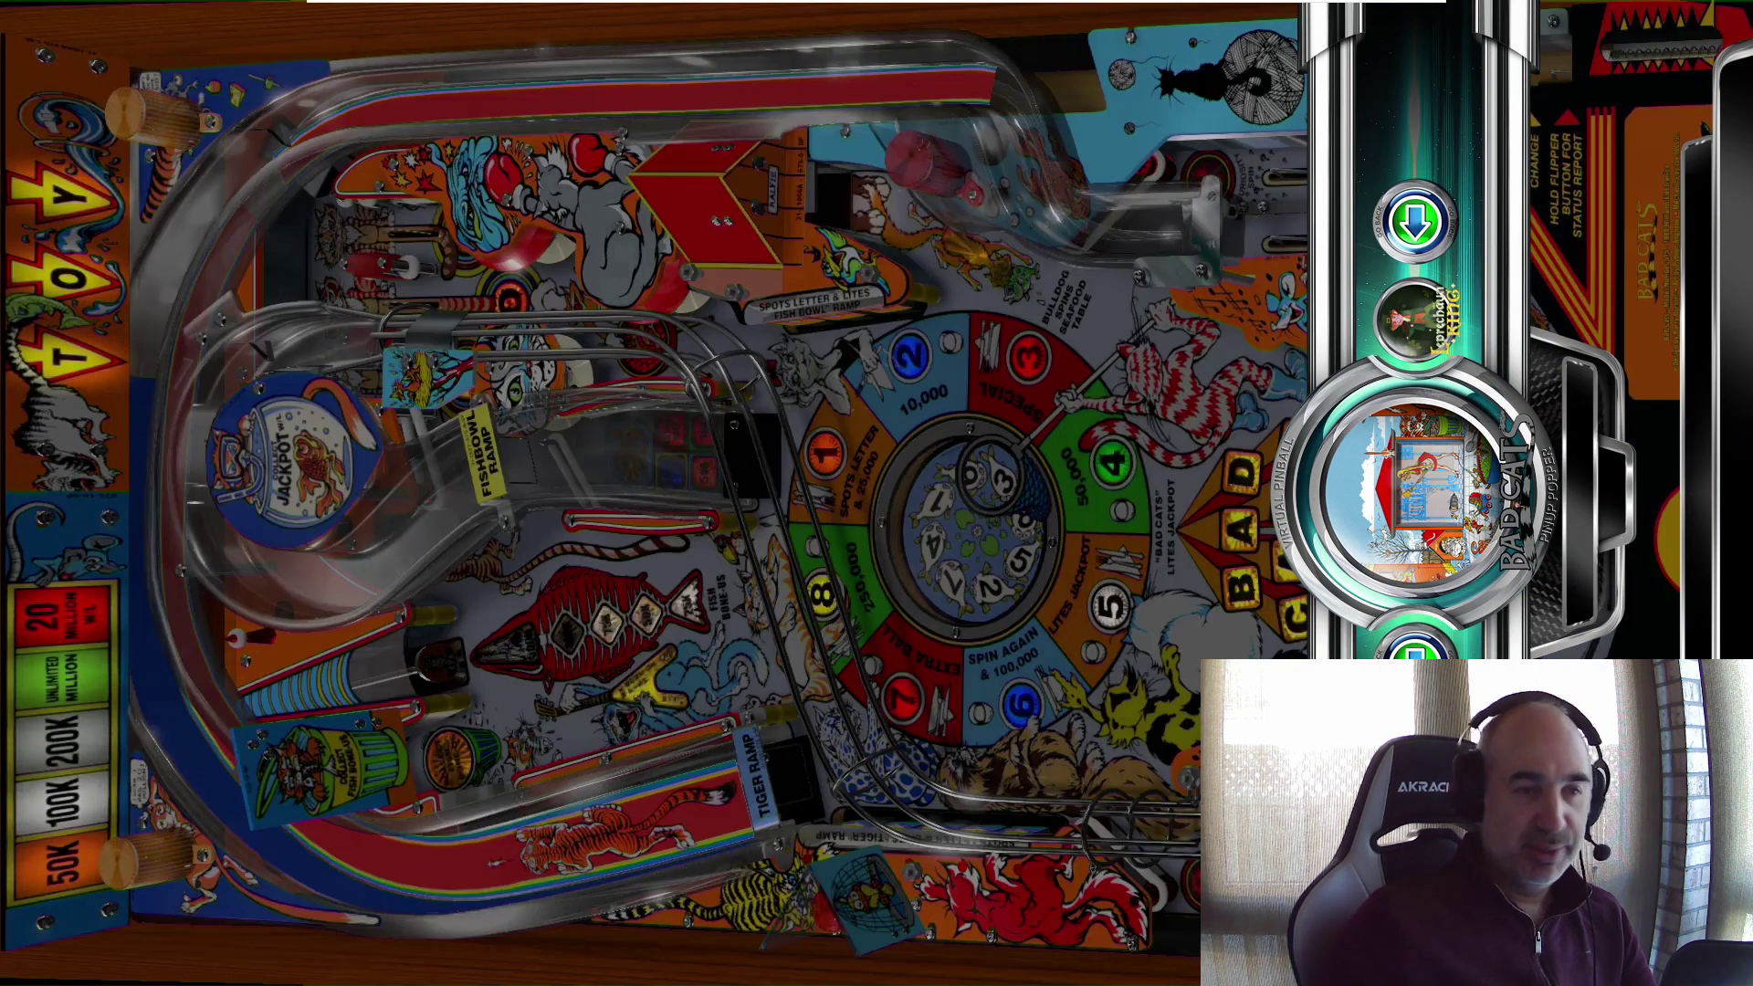
pyautogui.press('Return')
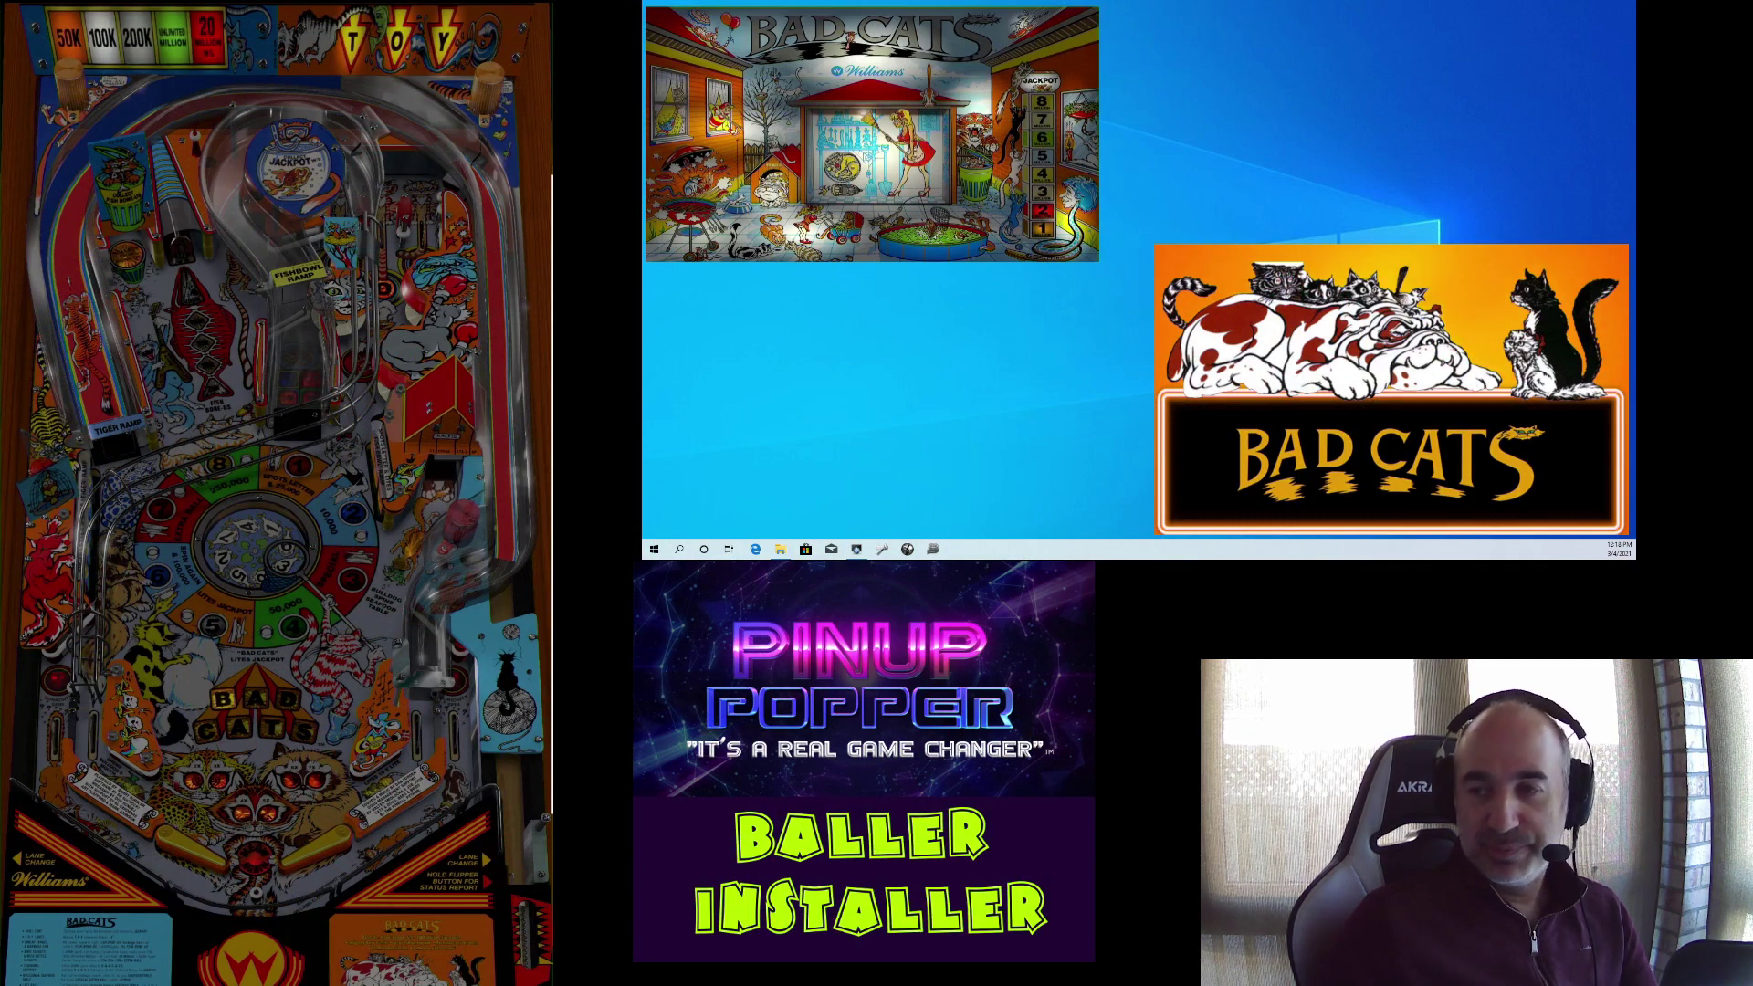
pyautogui.press('Shift_R')
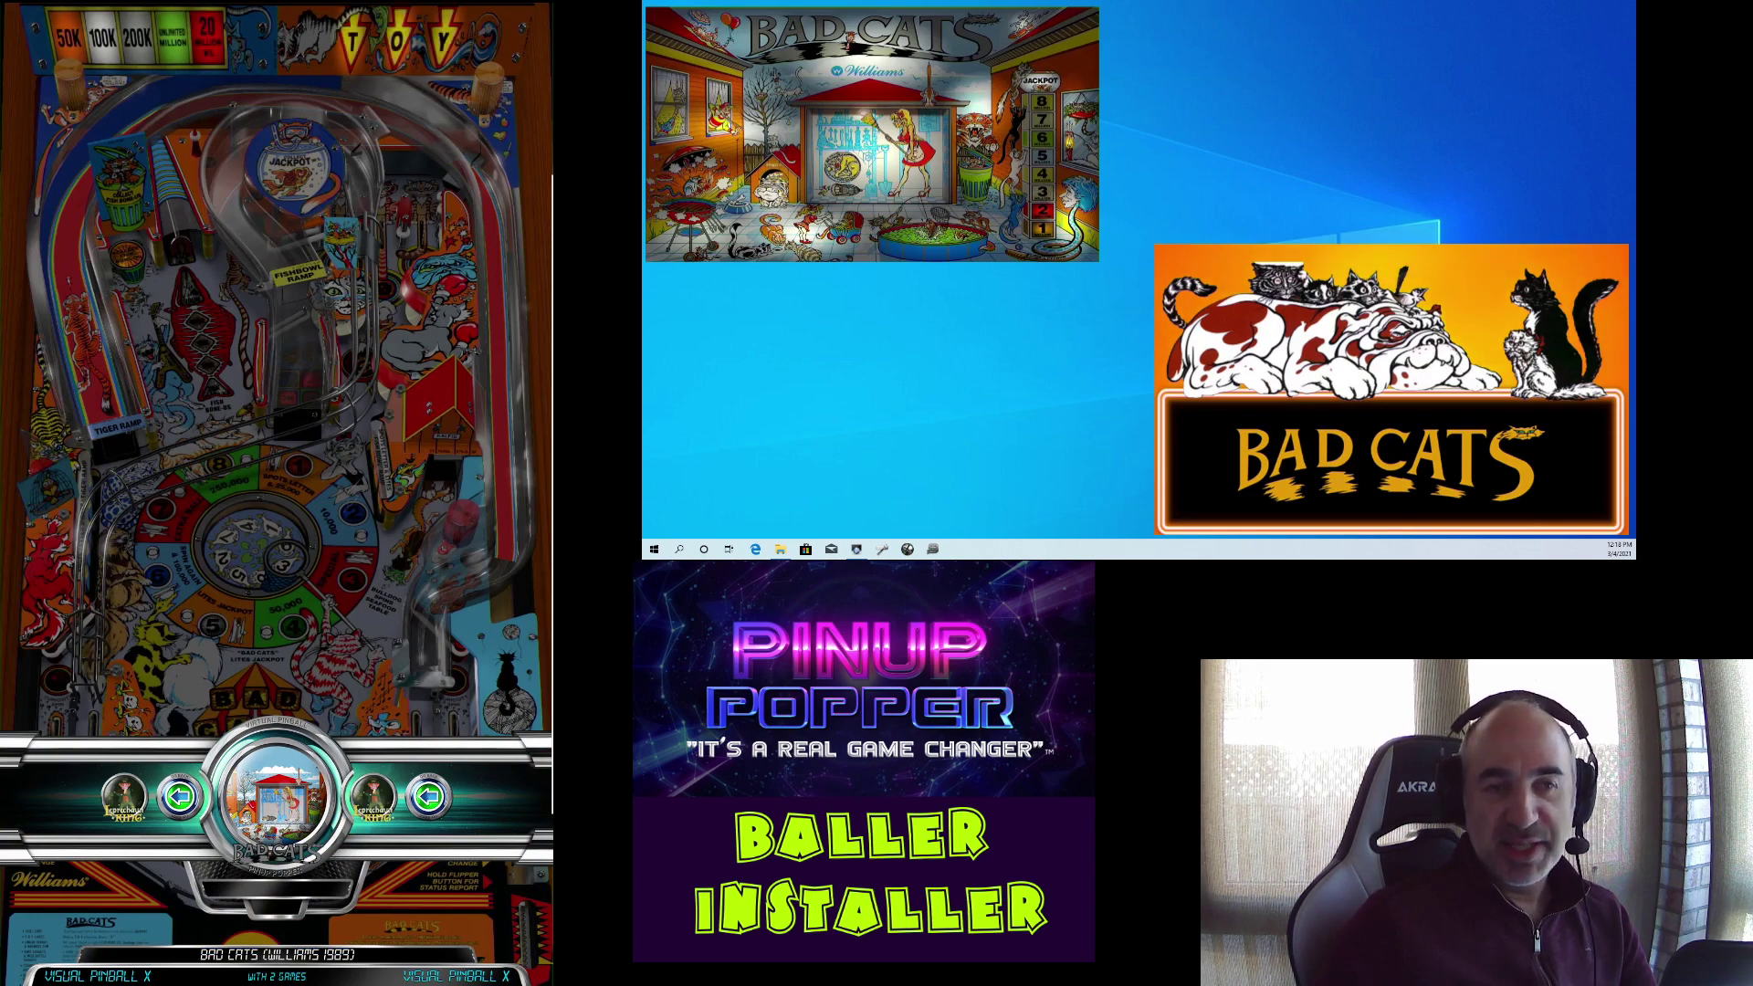
pyautogui.press('Shift_R')
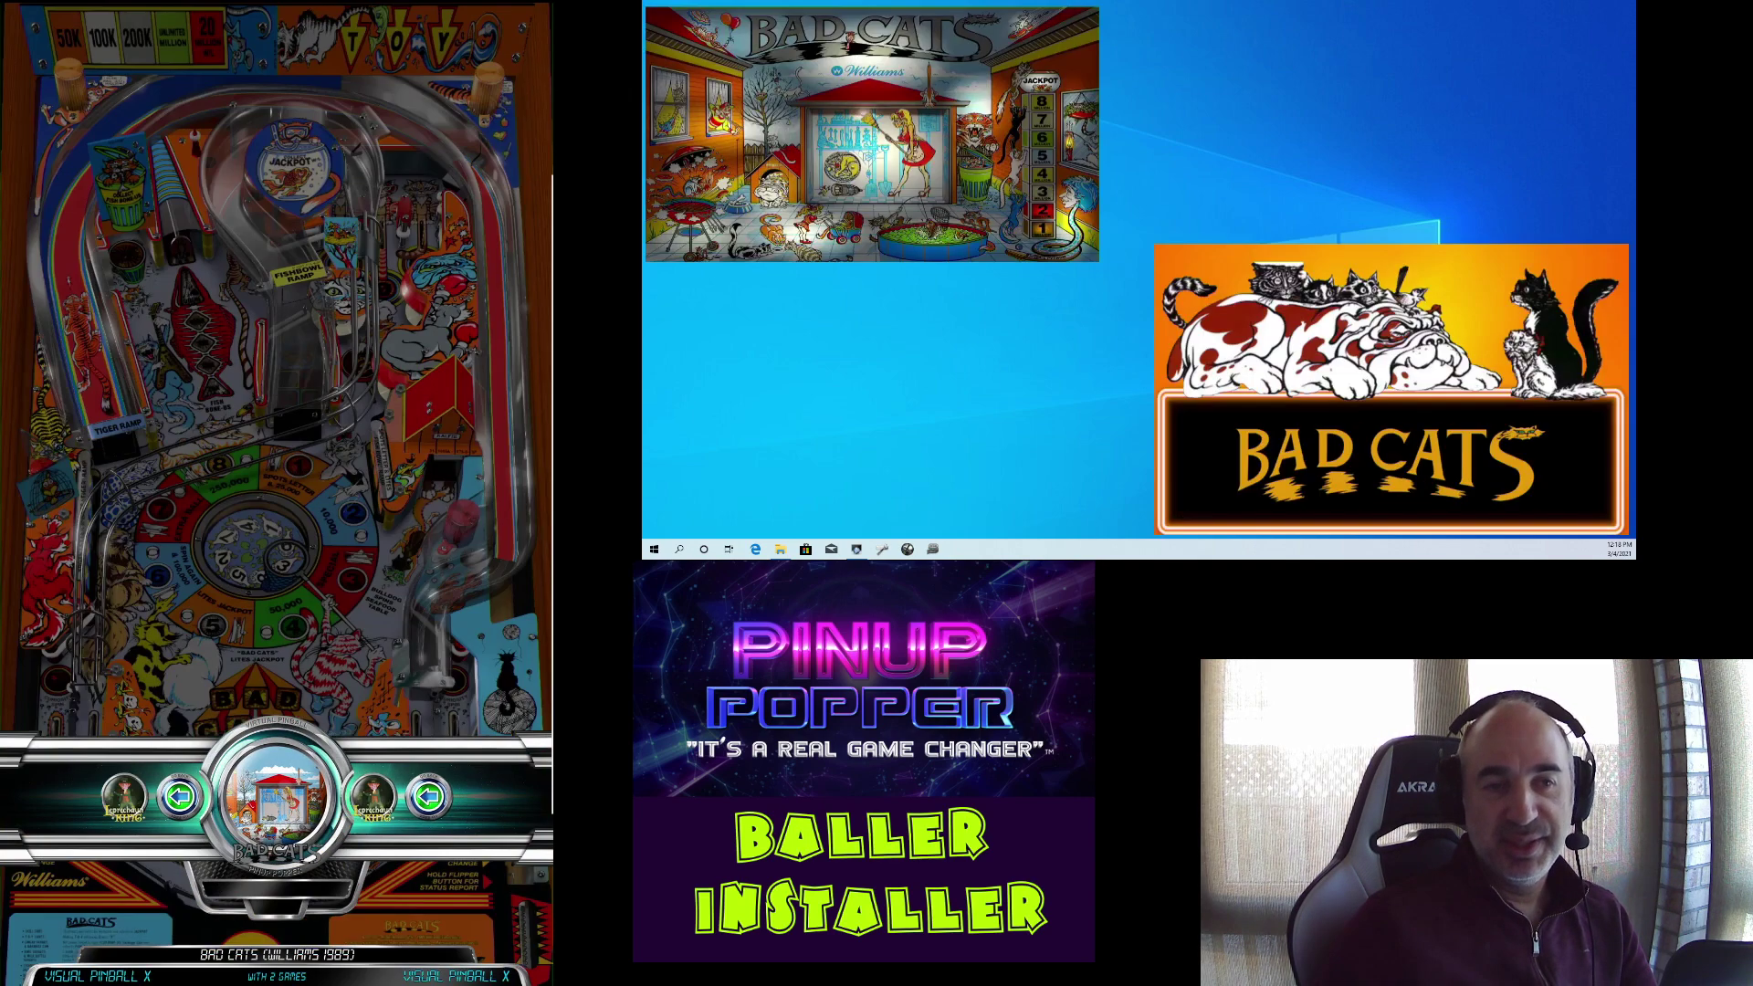
# Step: Launch Bad Cats, look over the DMD display's position-saving options and review the ROM's default options
pyautogui.press('Return')
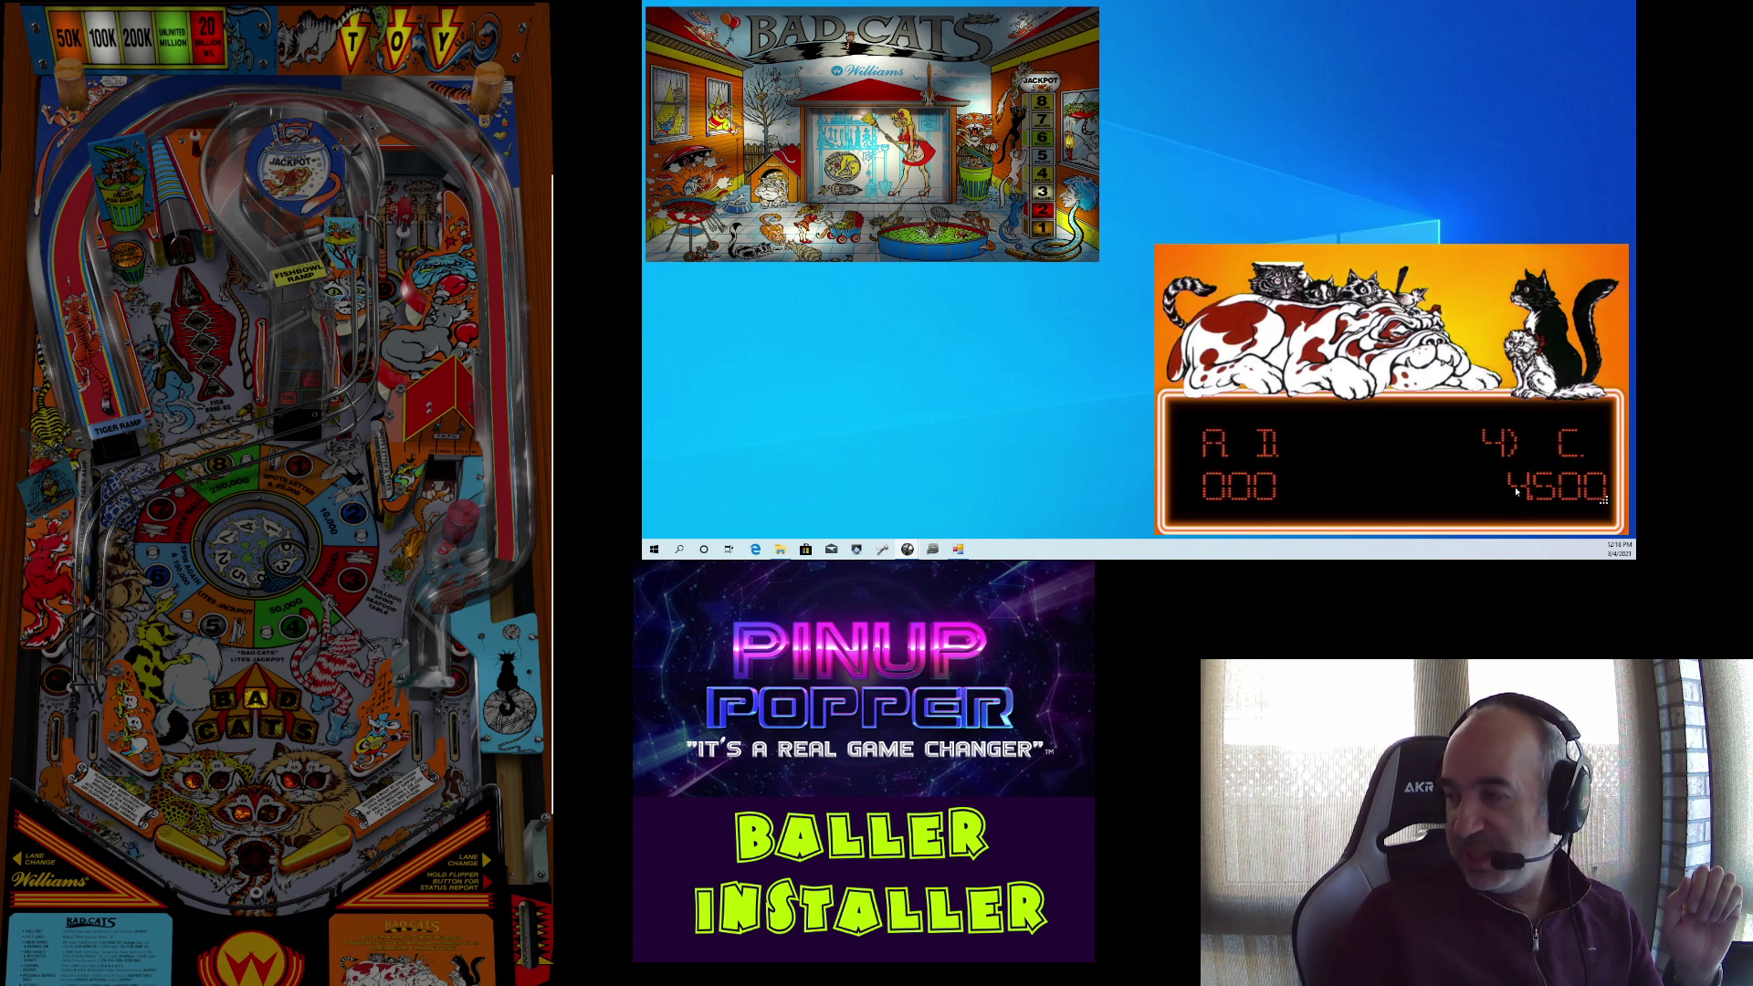
pyautogui.rightClick(1411, 471)
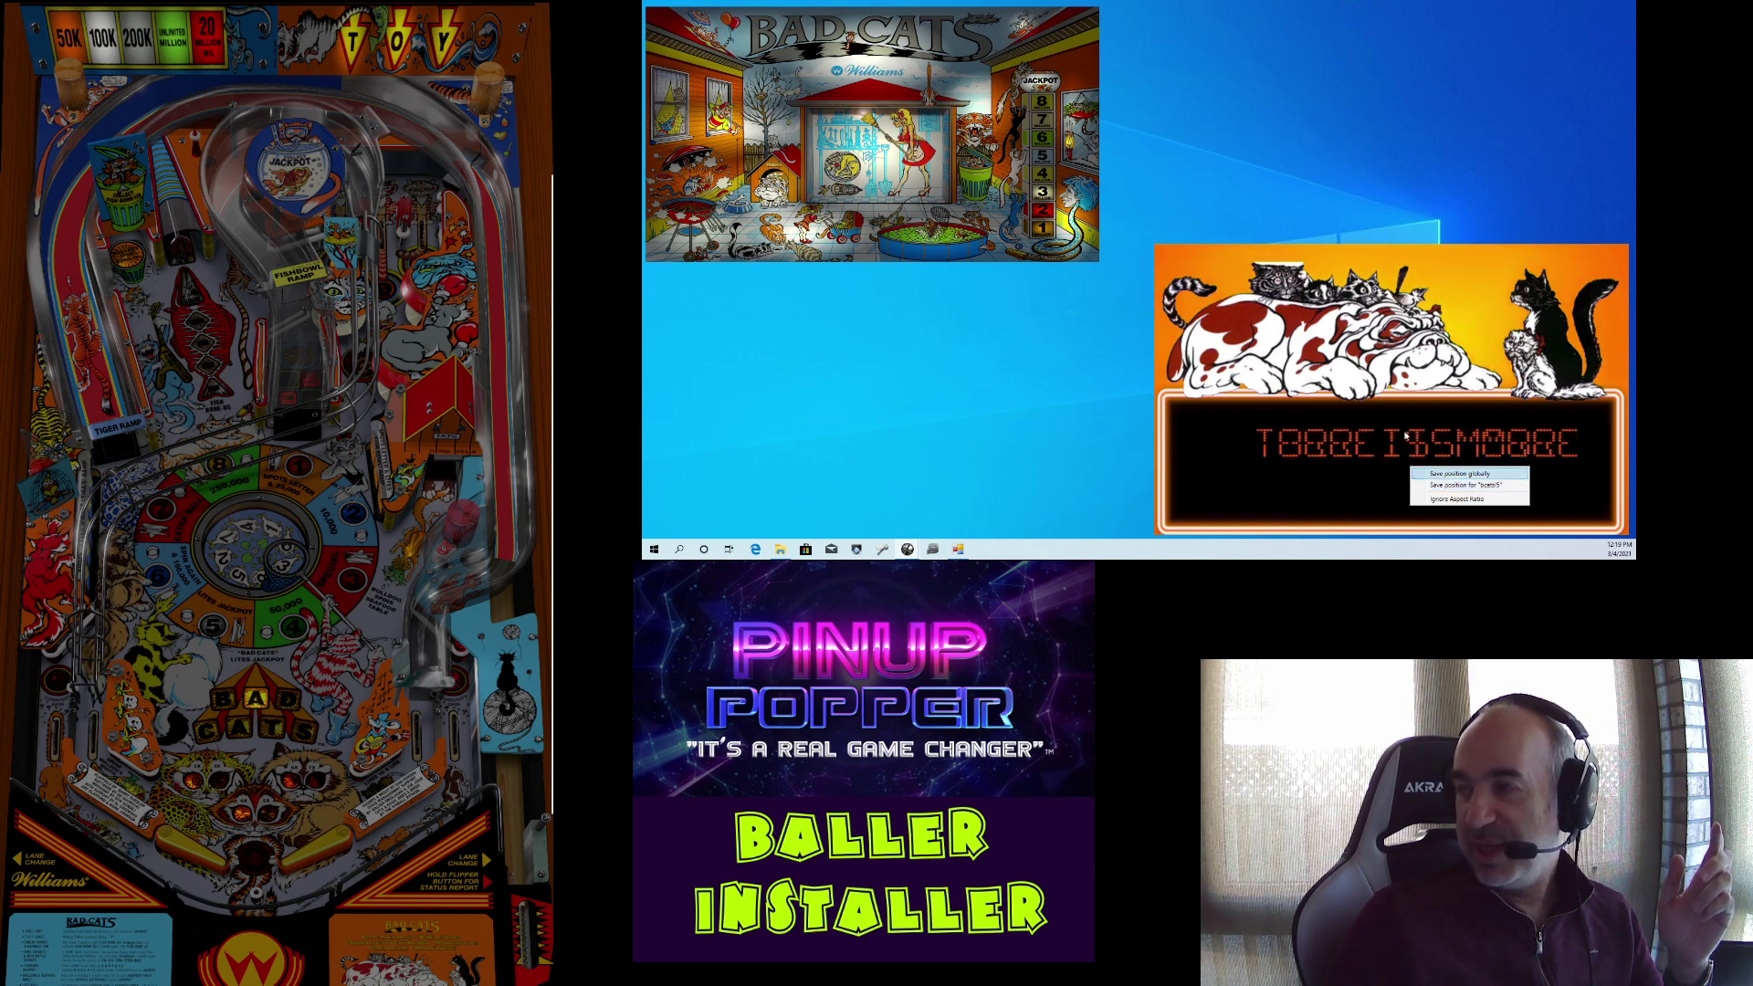
pyautogui.click(931, 343)
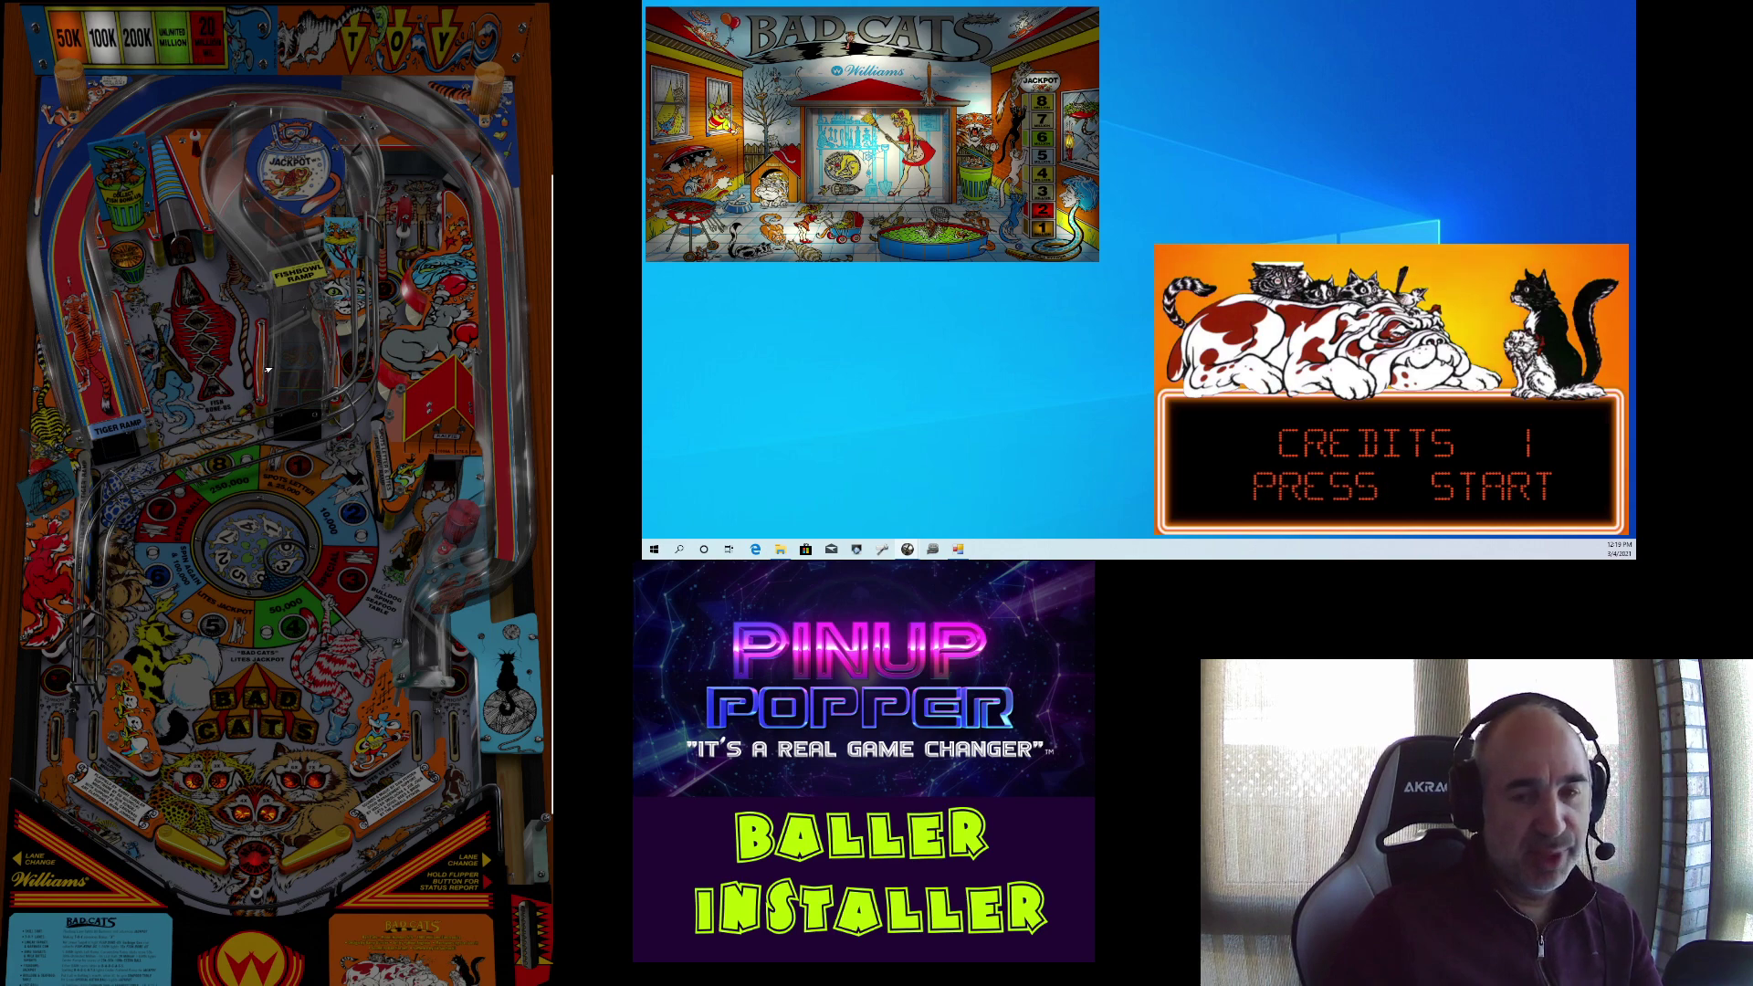
pyautogui.press('F1')
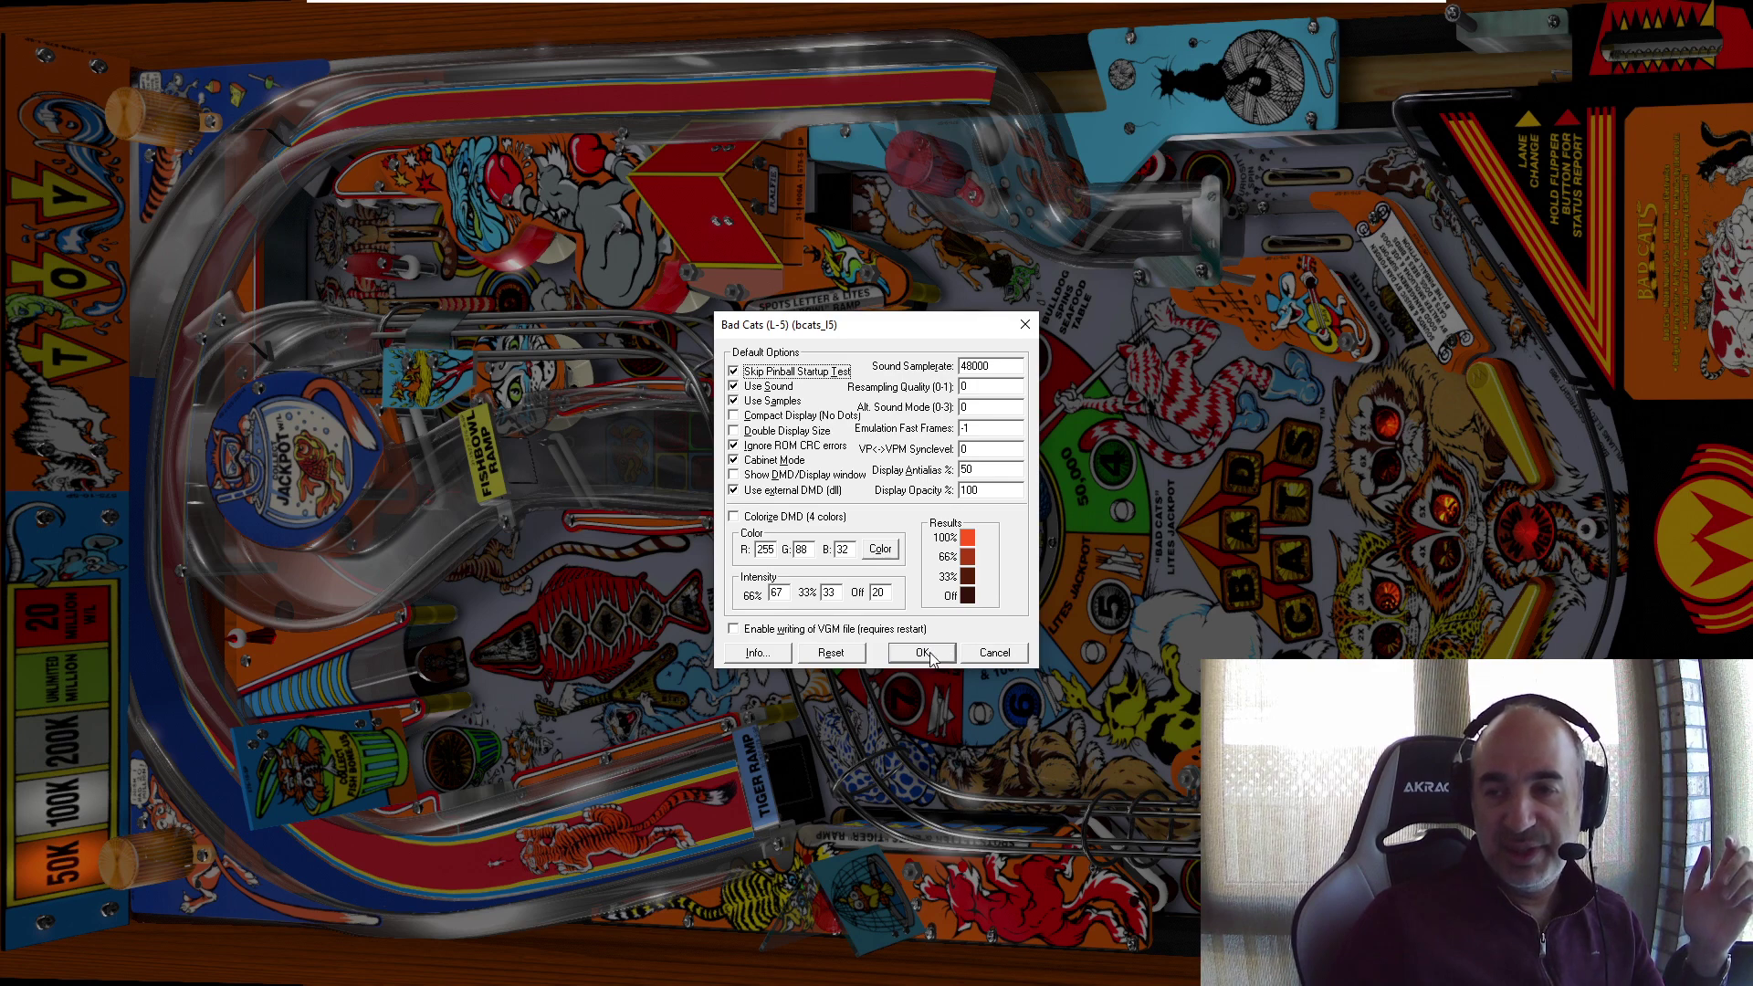
pyautogui.click(922, 653)
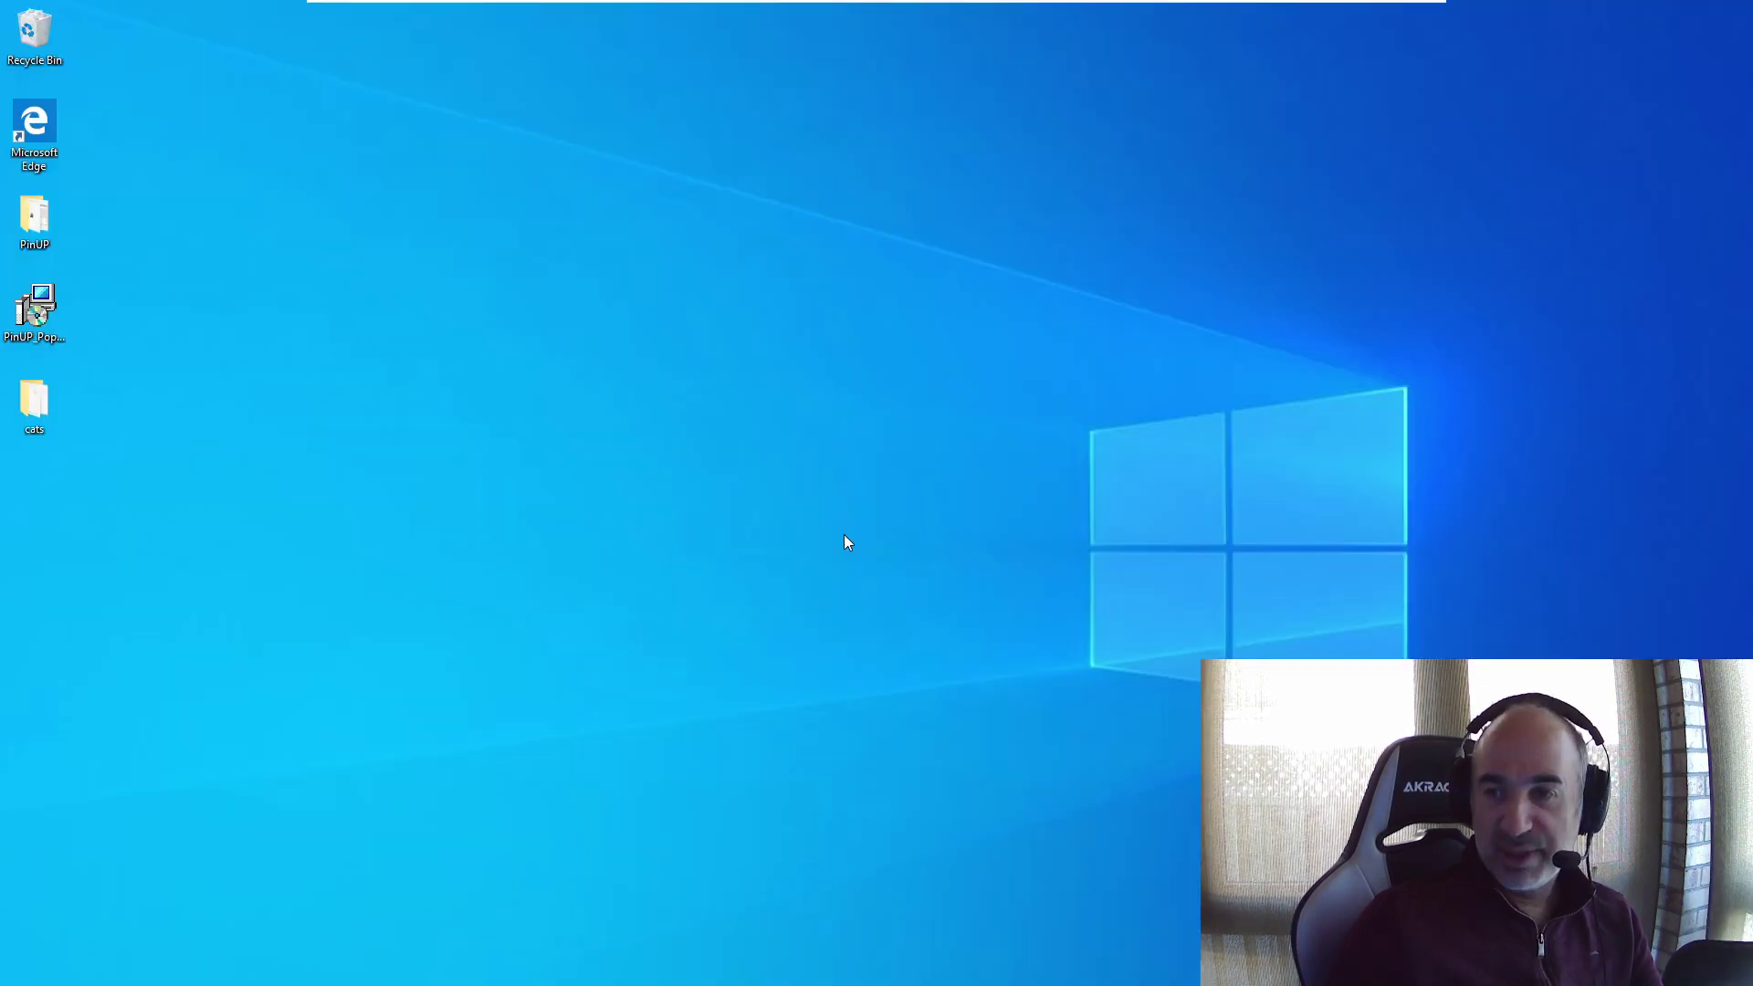